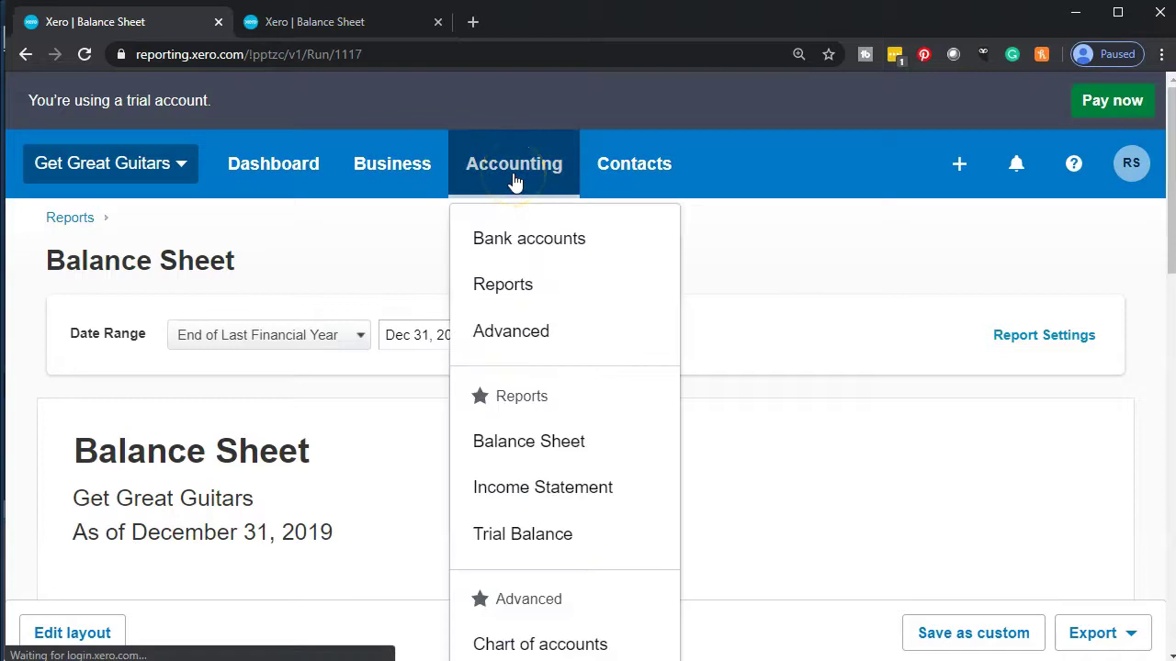
Open the Income Statement report and duplicate its browser tab
{"action": "left_click", "coordinate": [495, 495]}
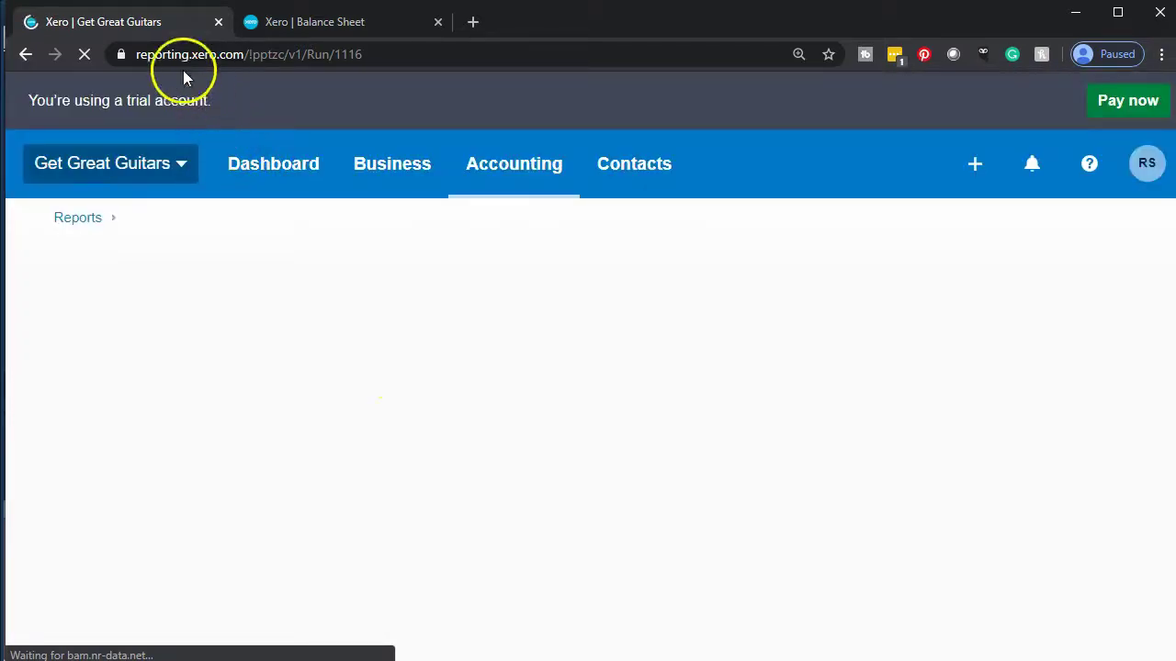
{"action": "right_click", "coordinate": [158, 25]}
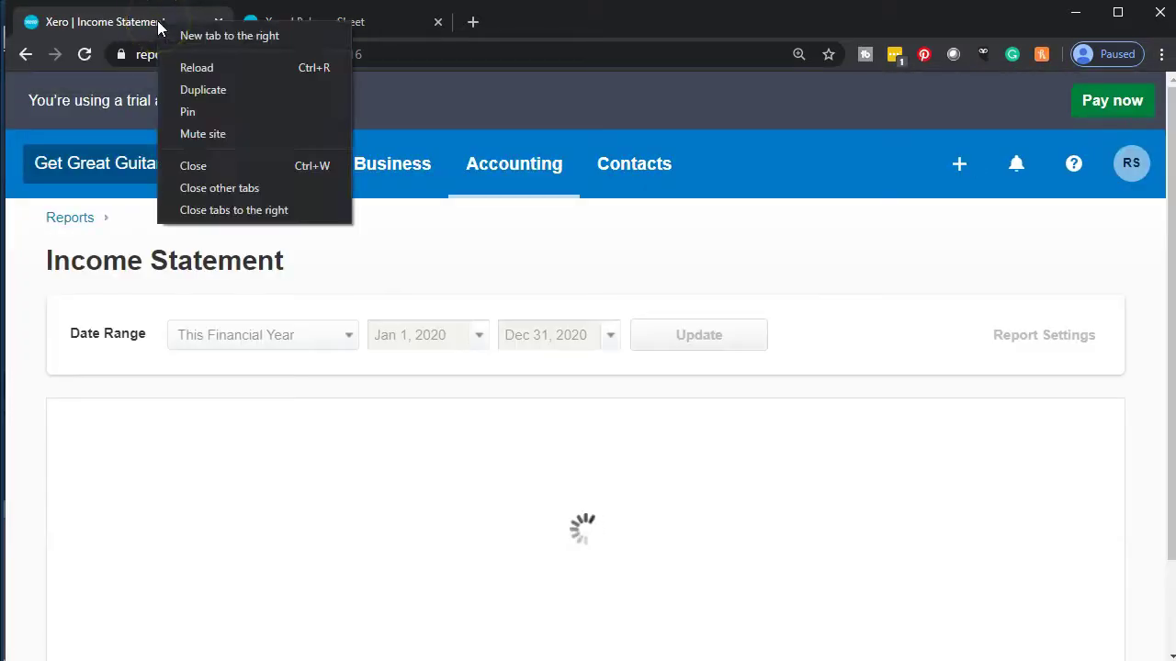
{"action": "left_click", "coordinate": [190, 89]}
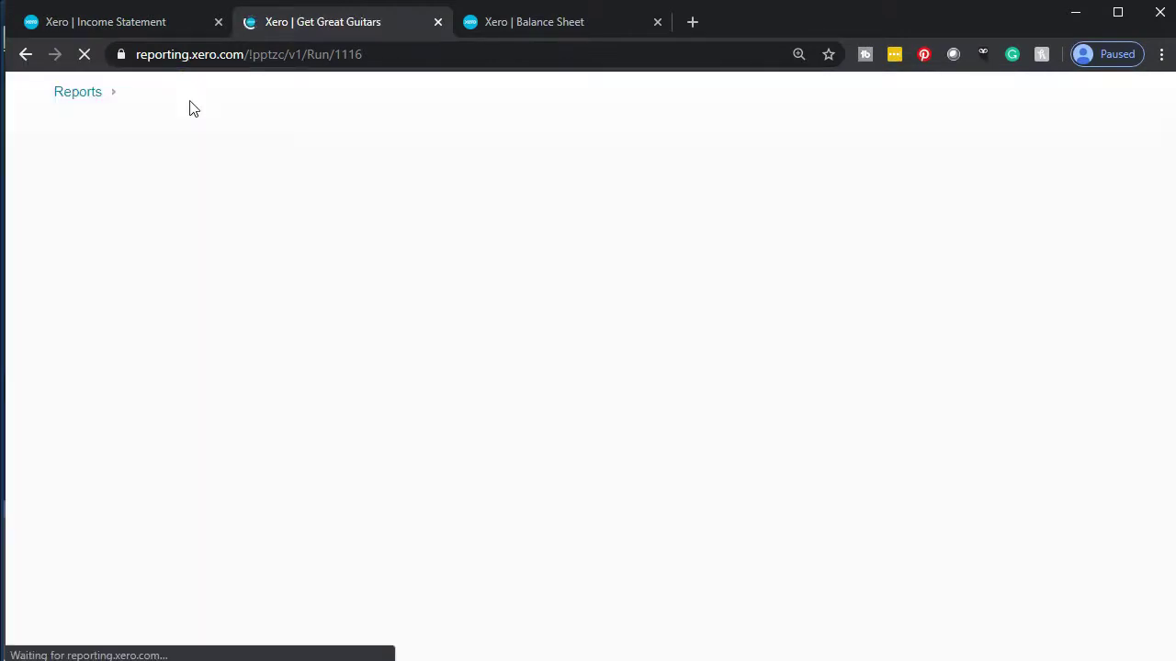
In the original Income Statement tab, open the Journal Report from the Accounting section of the full reports list
{"action": "left_click", "coordinate": [150, 30]}
{"action": "left_click", "coordinate": [512, 188]}
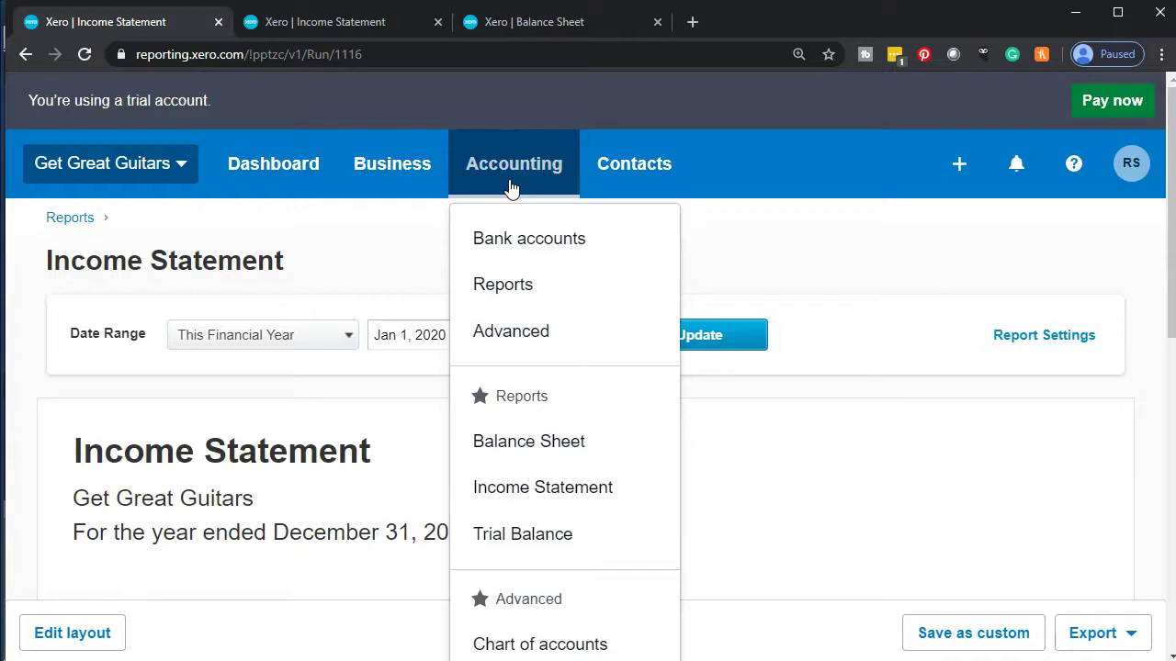
{"action": "left_click", "coordinate": [538, 287]}
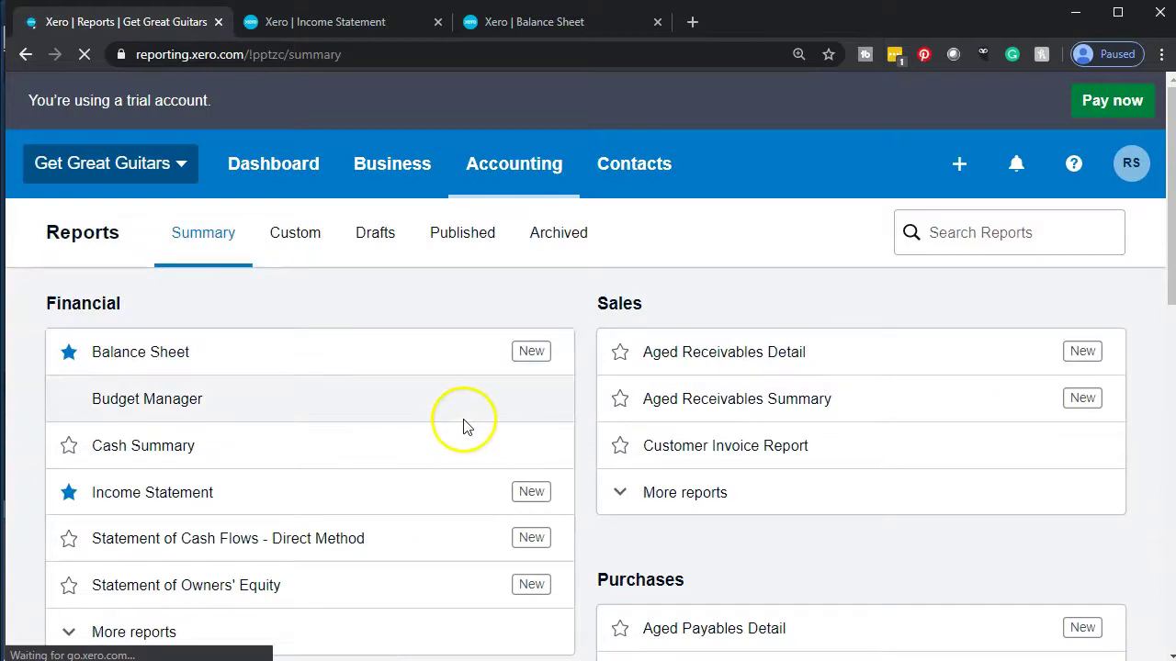
{"action": "scroll", "coordinate": [464, 427], "scroll_direction": "down", "scroll_amount": 2}
{"action": "scroll", "coordinate": [464, 427], "scroll_direction": "down", "scroll_amount": 4}
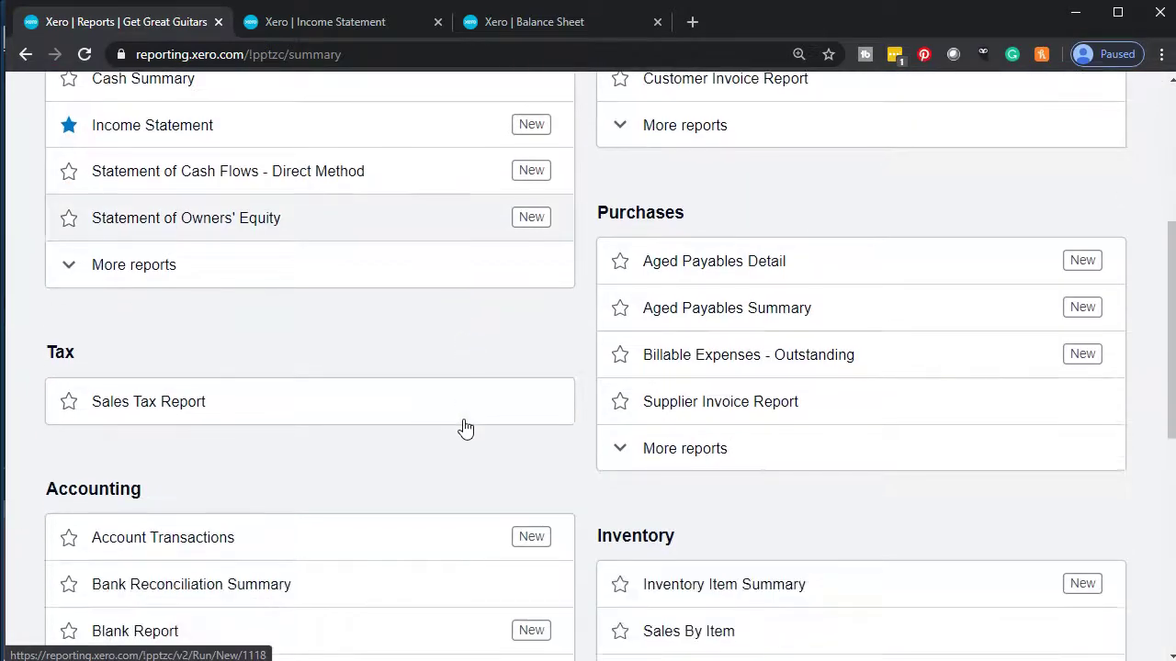
{"action": "scroll", "coordinate": [464, 427], "scroll_direction": "down", "scroll_amount": 1}
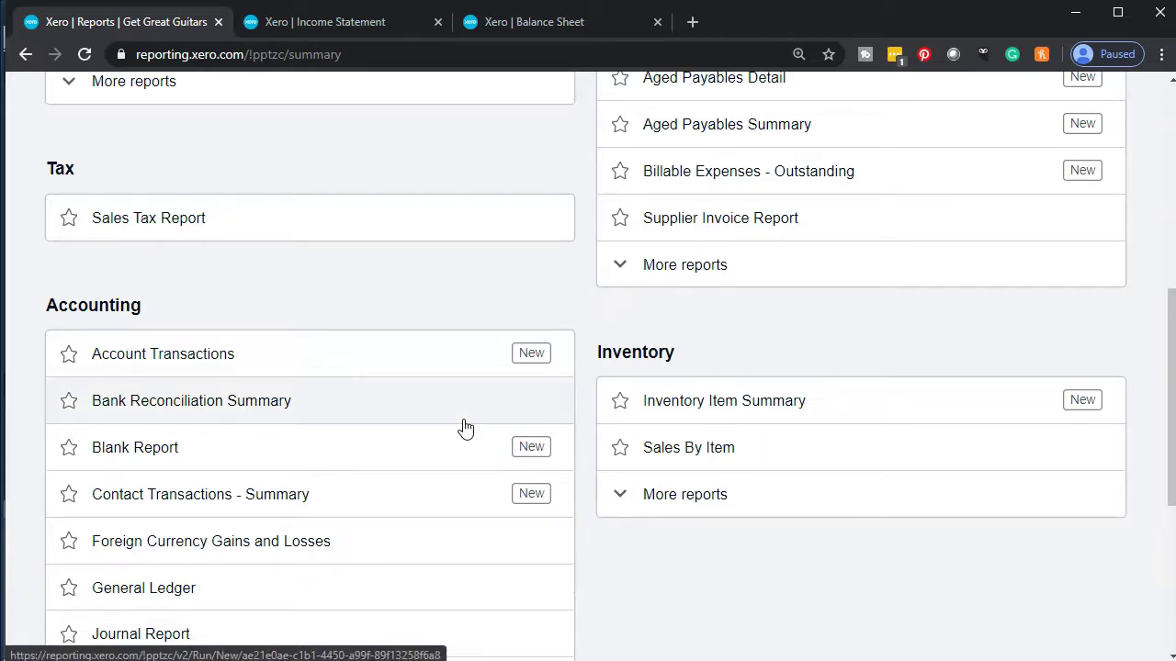
{"action": "scroll", "coordinate": [464, 427], "scroll_direction": "down", "scroll_amount": 1}
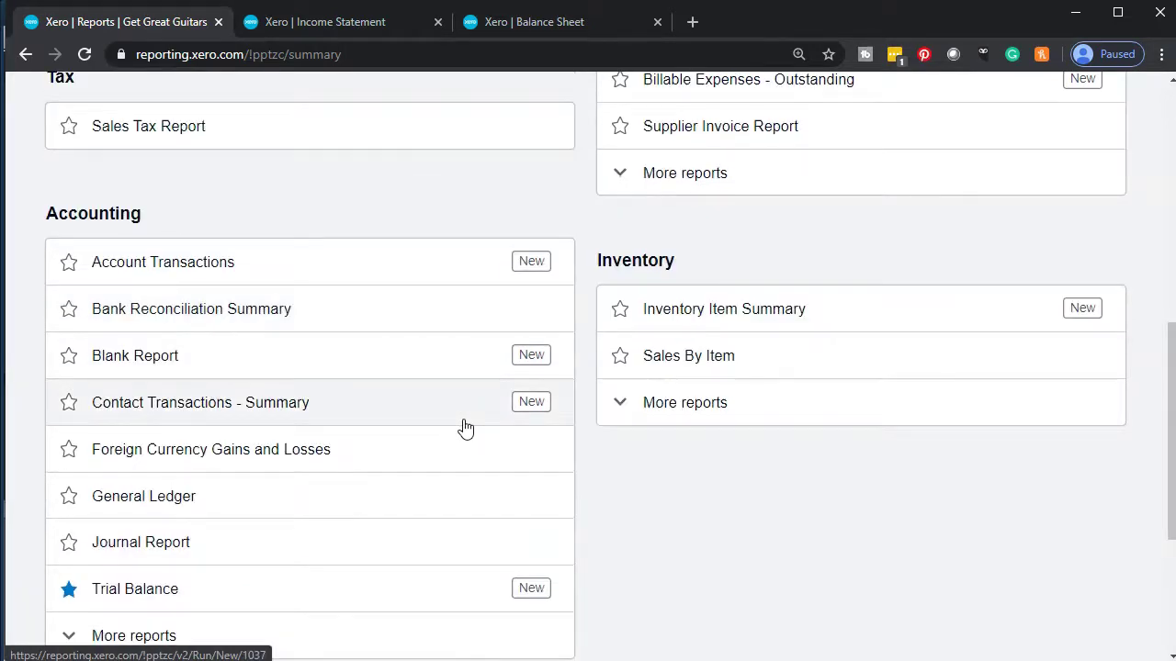
{"action": "scroll", "coordinate": [465, 427], "scroll_direction": "down", "scroll_amount": 1}
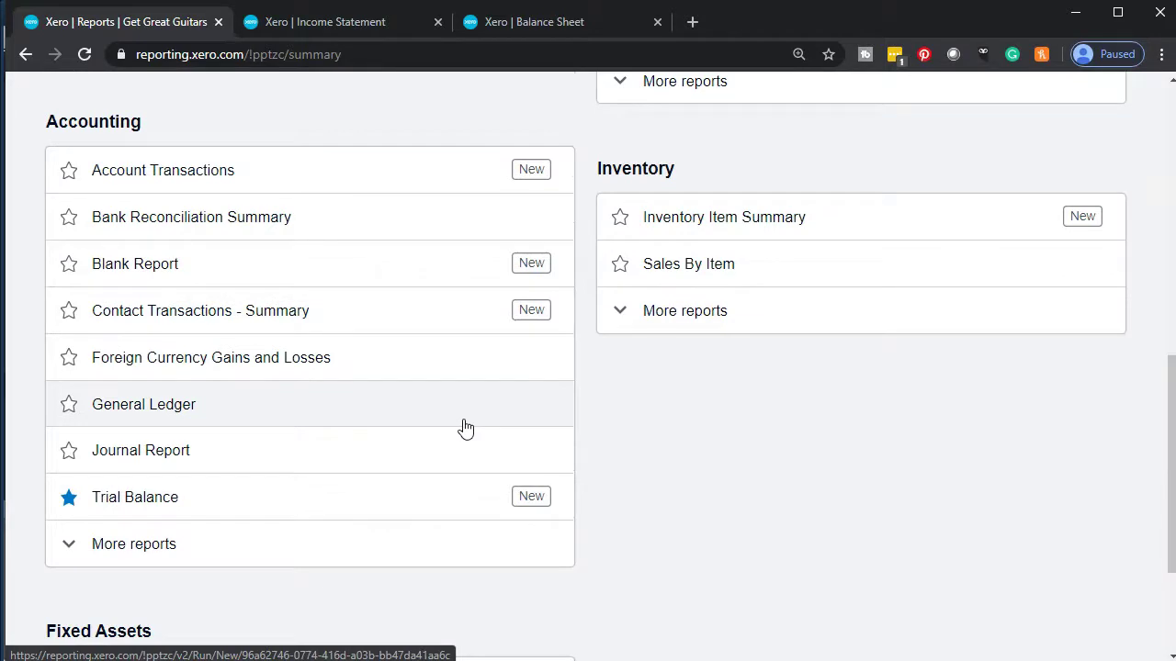
{"action": "left_click", "coordinate": [160, 628]}
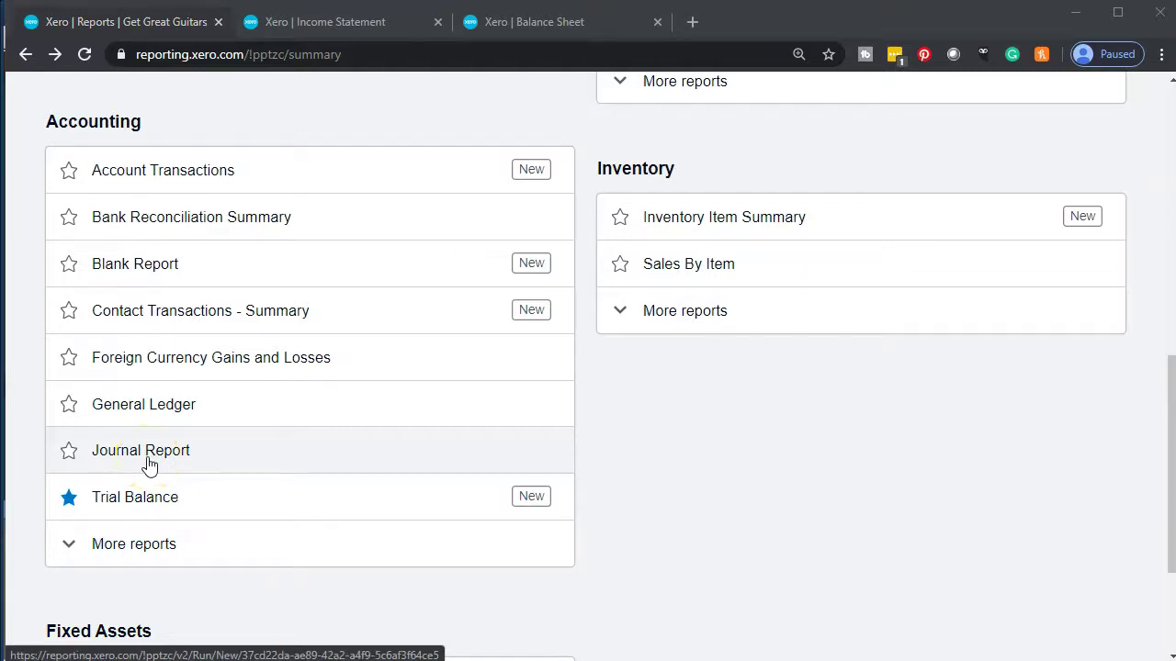
{"action": "left_click", "coordinate": [150, 465]}
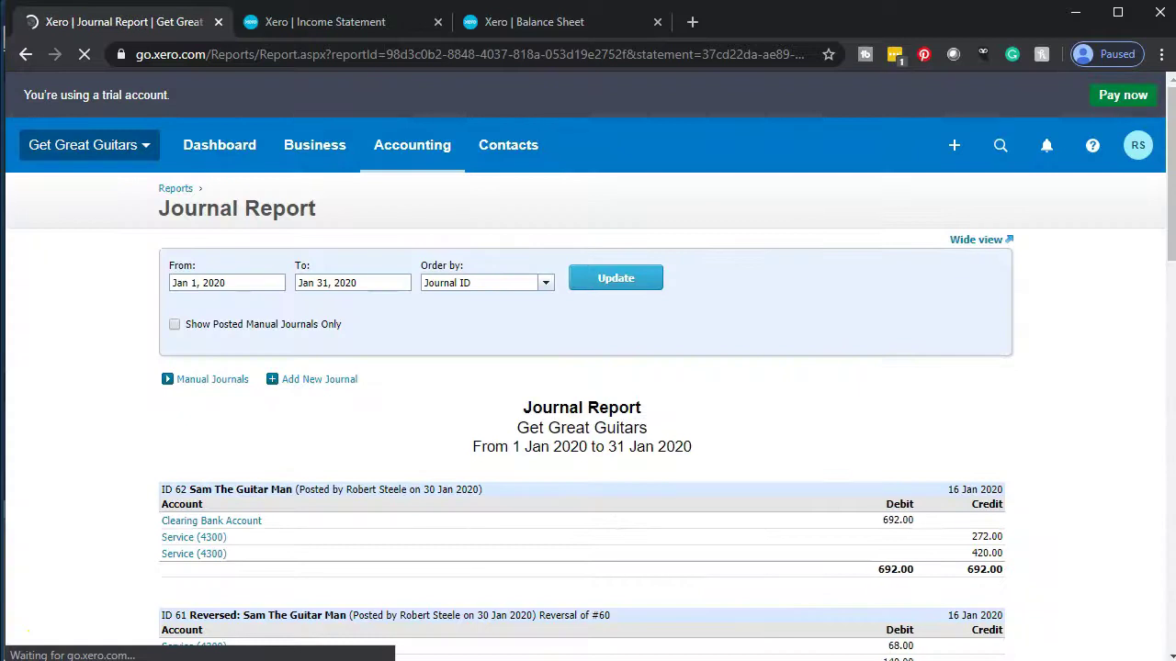
Duplicate the Journal Report's browser tab and look over its entries for January 2020
{"action": "right_click", "coordinate": [154, 25]}
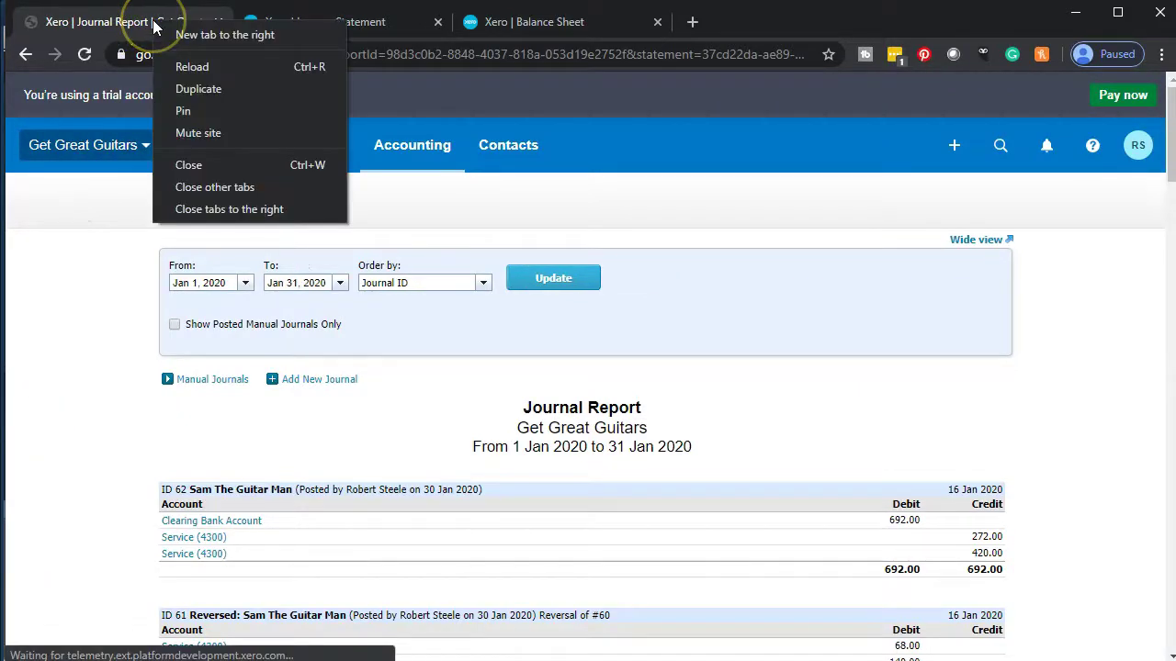
{"action": "left_click", "coordinate": [186, 88]}
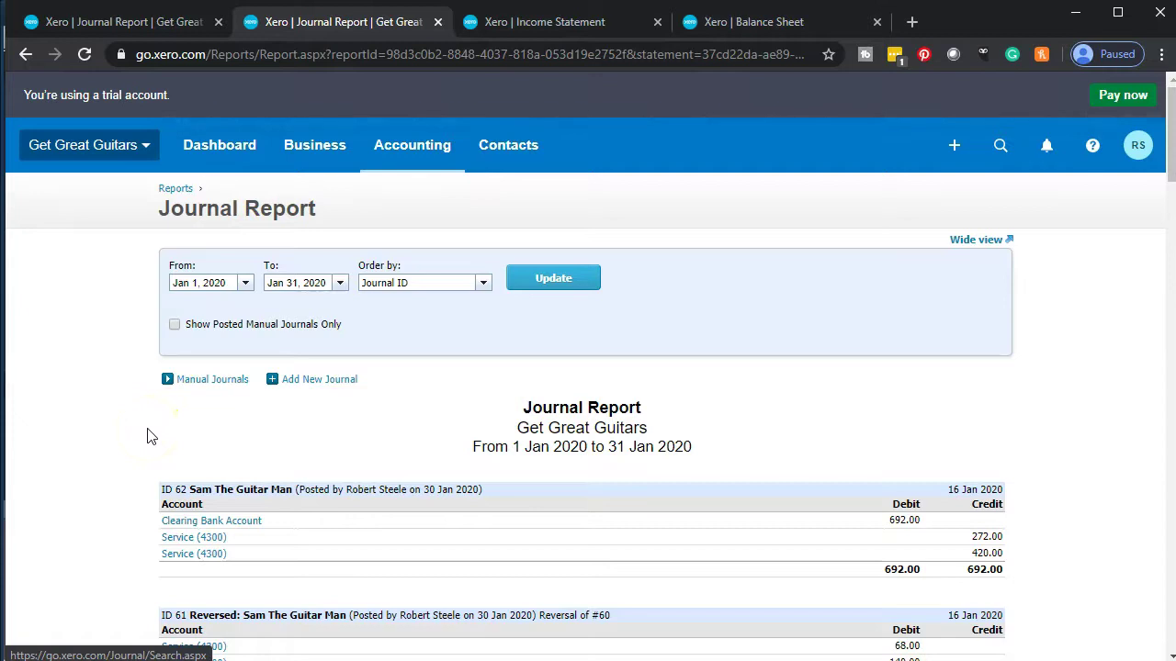
{"action": "scroll", "coordinate": [147, 437], "scroll_direction": "down", "scroll_amount": 2}
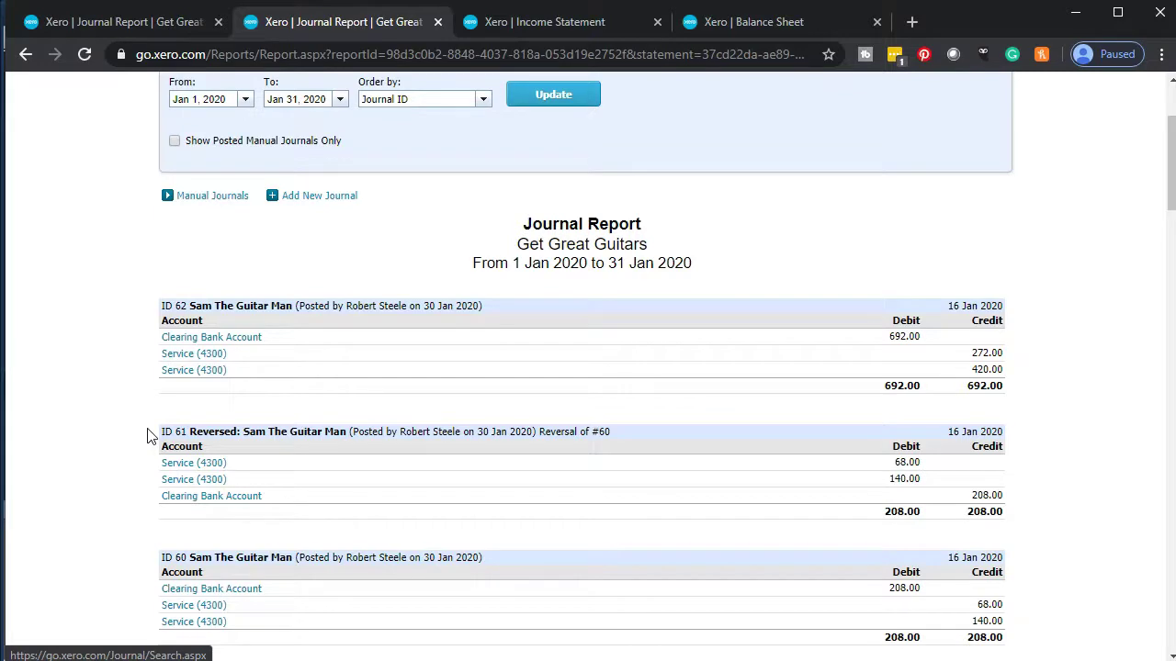
{"action": "scroll", "coordinate": [147, 436], "scroll_direction": "up", "scroll_amount": 2}
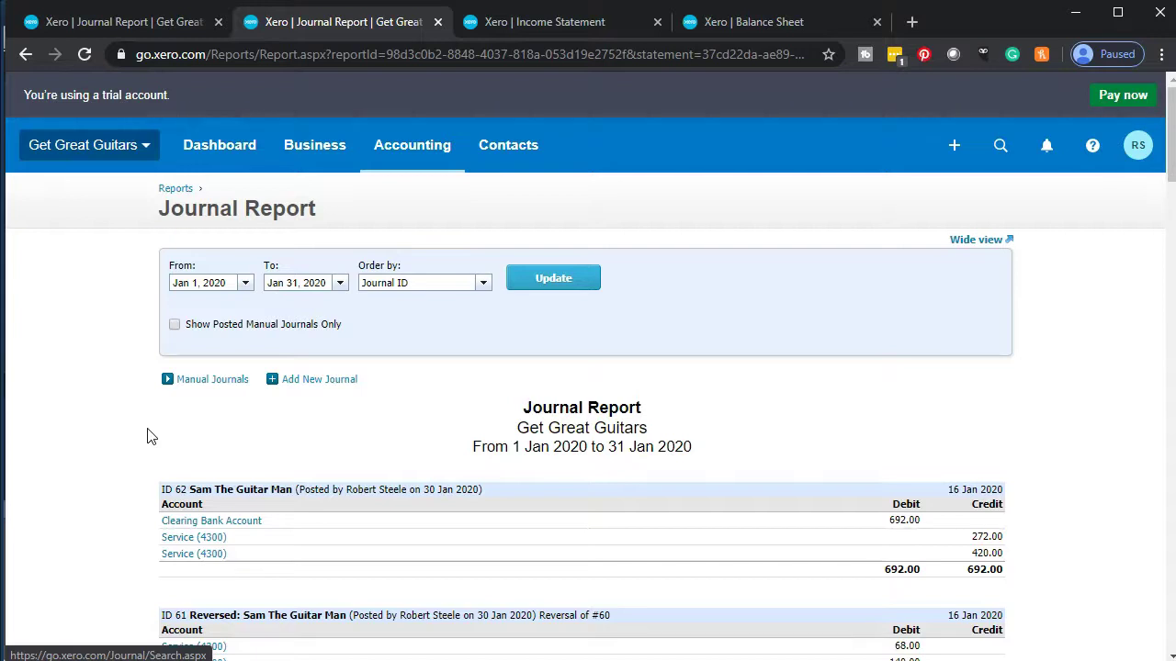
Switch to the Balance Sheet tab and update the report as of Jan 31, 2020
{"action": "left_click", "coordinate": [763, 34]}
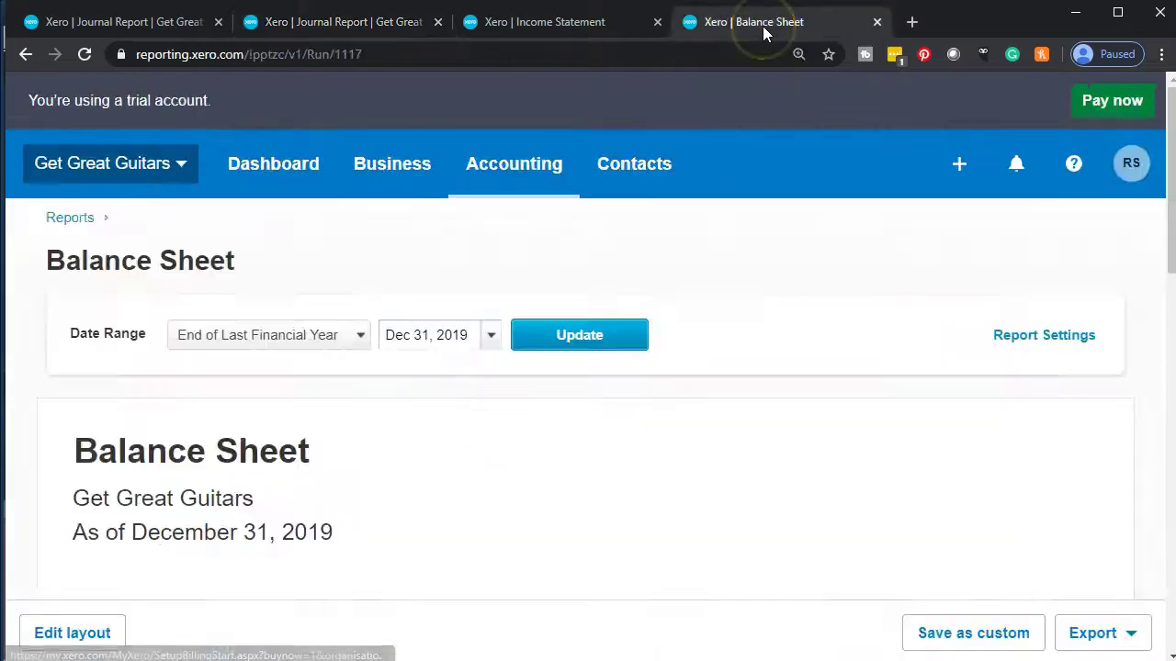
{"action": "left_click", "coordinate": [490, 335]}
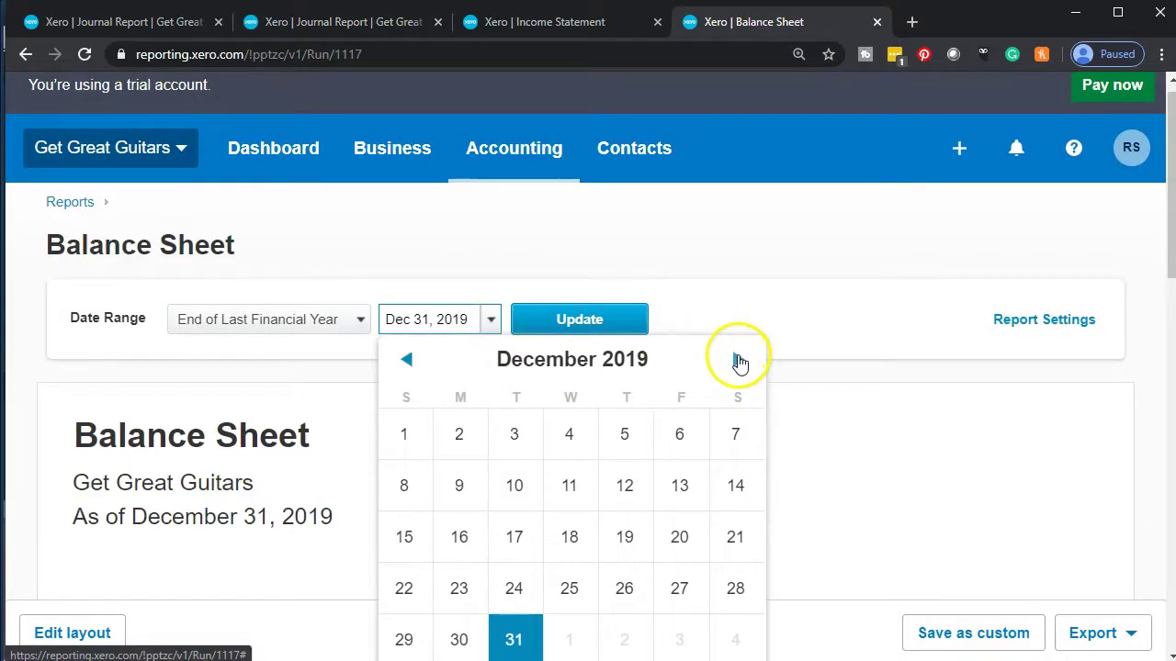
{"action": "left_click", "coordinate": [739, 361]}
{"action": "left_click", "coordinate": [687, 630]}
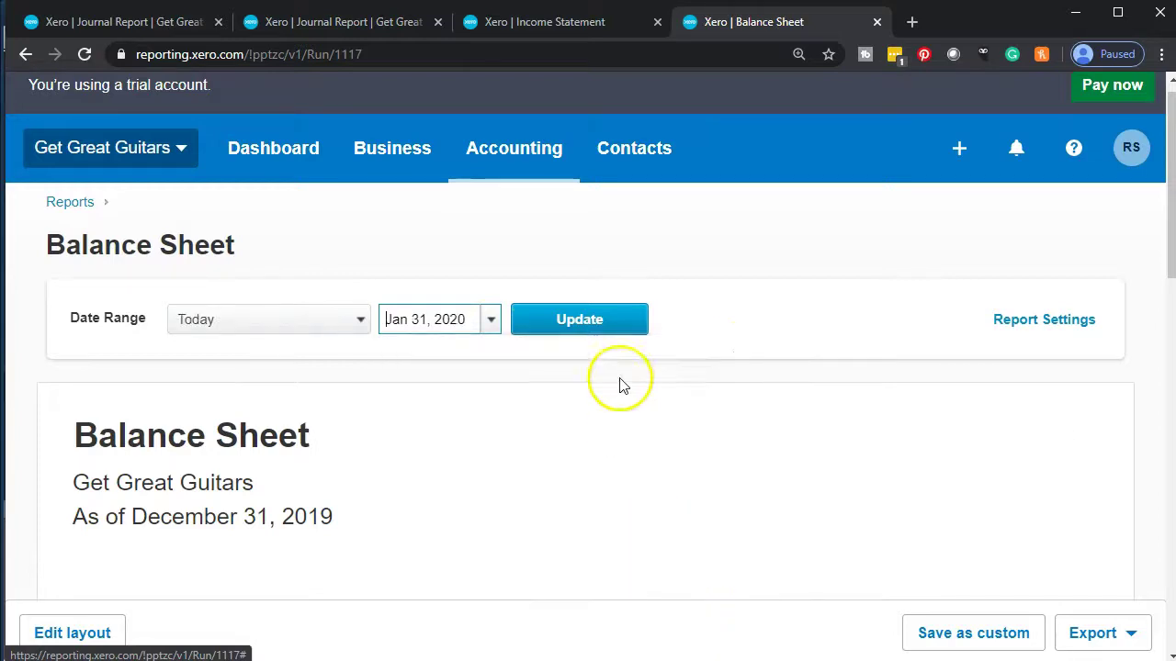
{"action": "left_click", "coordinate": [598, 324]}
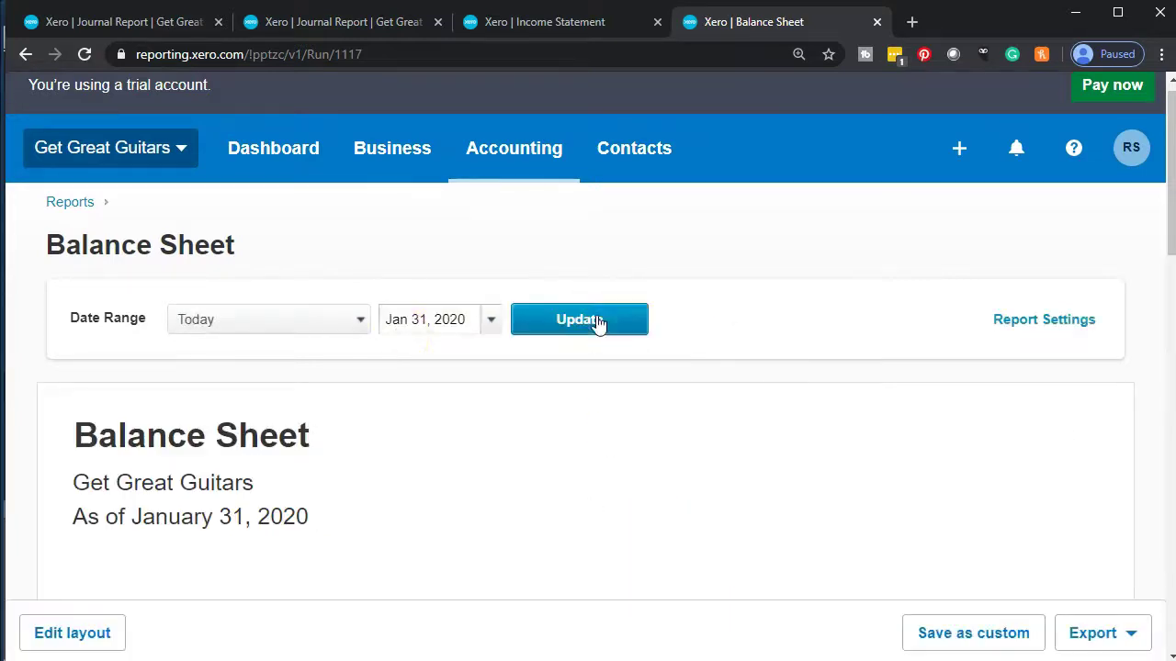
Review the current and fixed asset accounts on the balance sheet down to the total assets
{"action": "scroll", "coordinate": [368, 352], "scroll_direction": "down", "scroll_amount": 4}
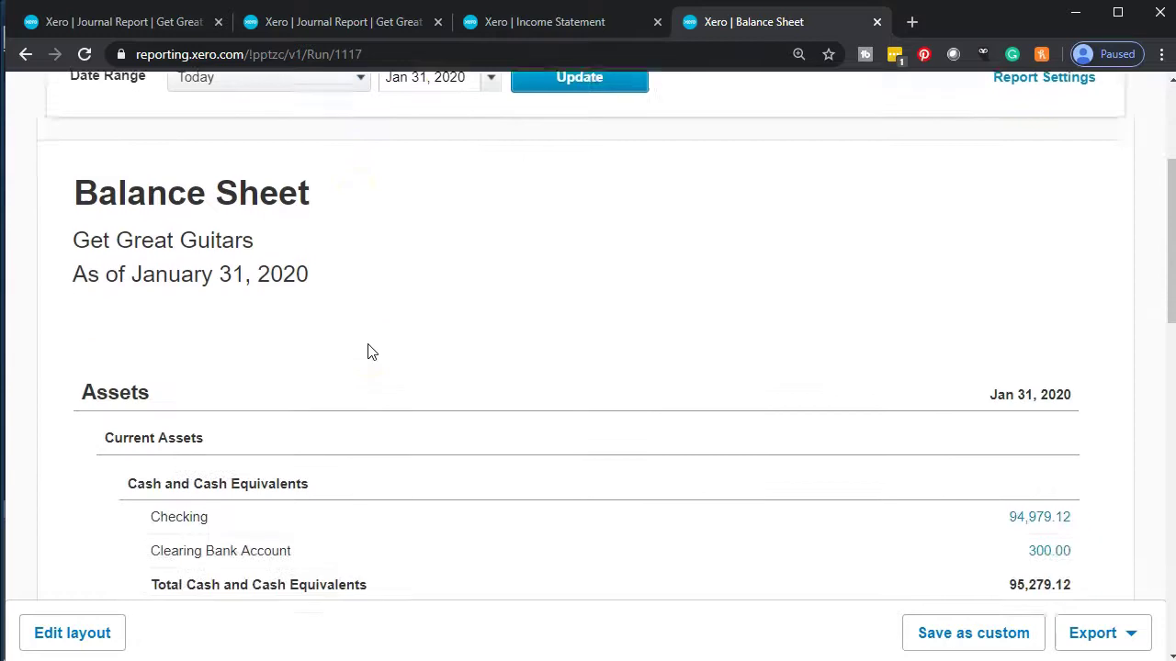
{"action": "scroll", "coordinate": [366, 351], "scroll_direction": "down", "scroll_amount": 2}
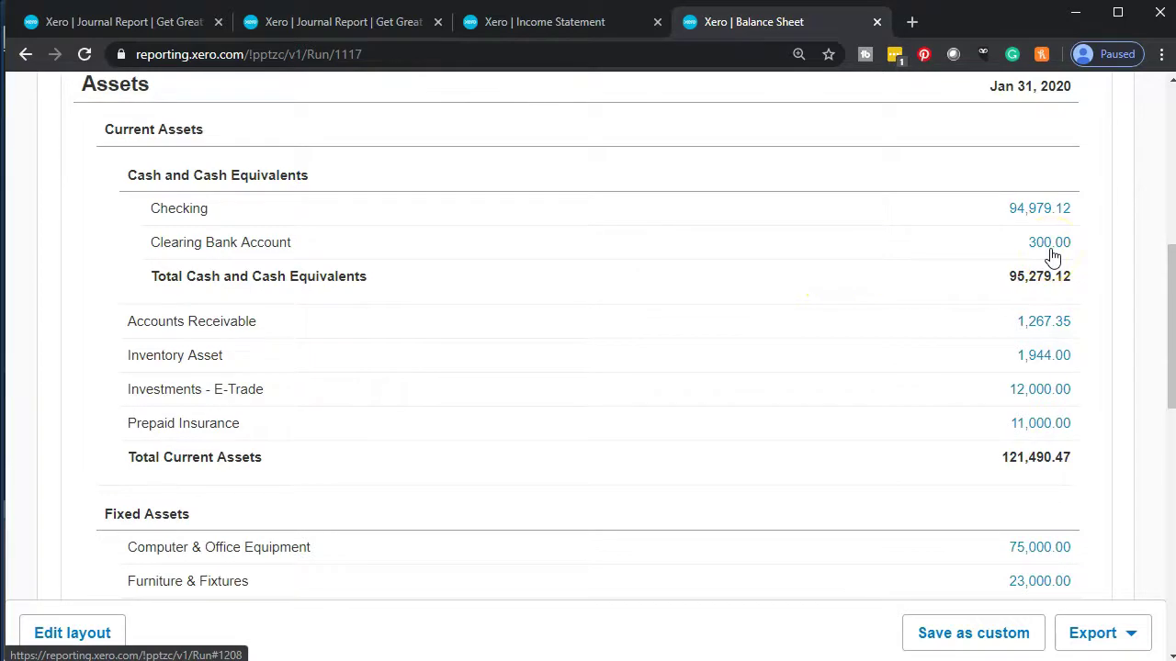
{"action": "scroll", "coordinate": [1052, 255], "scroll_direction": "down", "scroll_amount": 1}
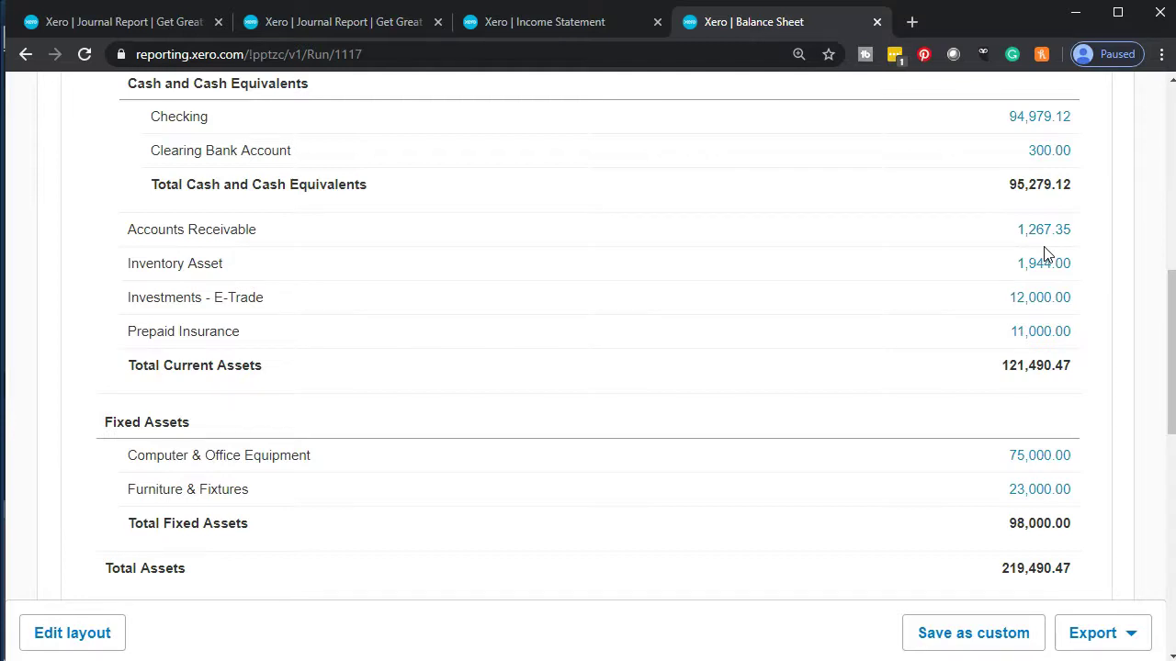
{"action": "left_click", "coordinate": [1046, 269]}
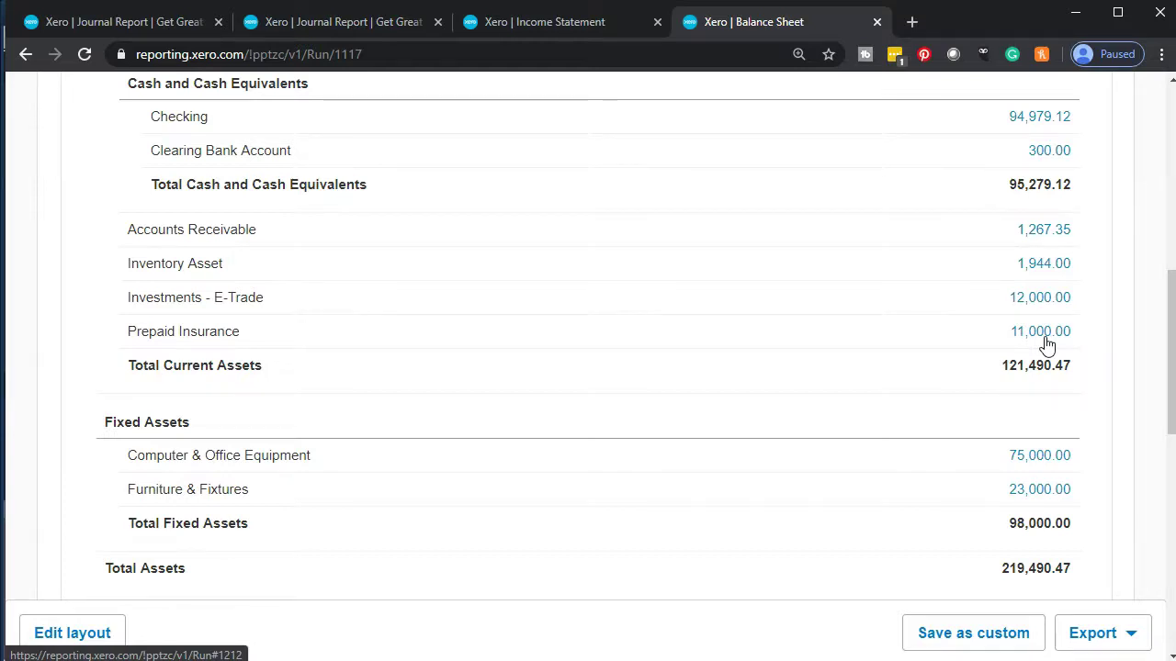
{"action": "scroll", "coordinate": [1047, 345], "scroll_direction": "down", "scroll_amount": 1}
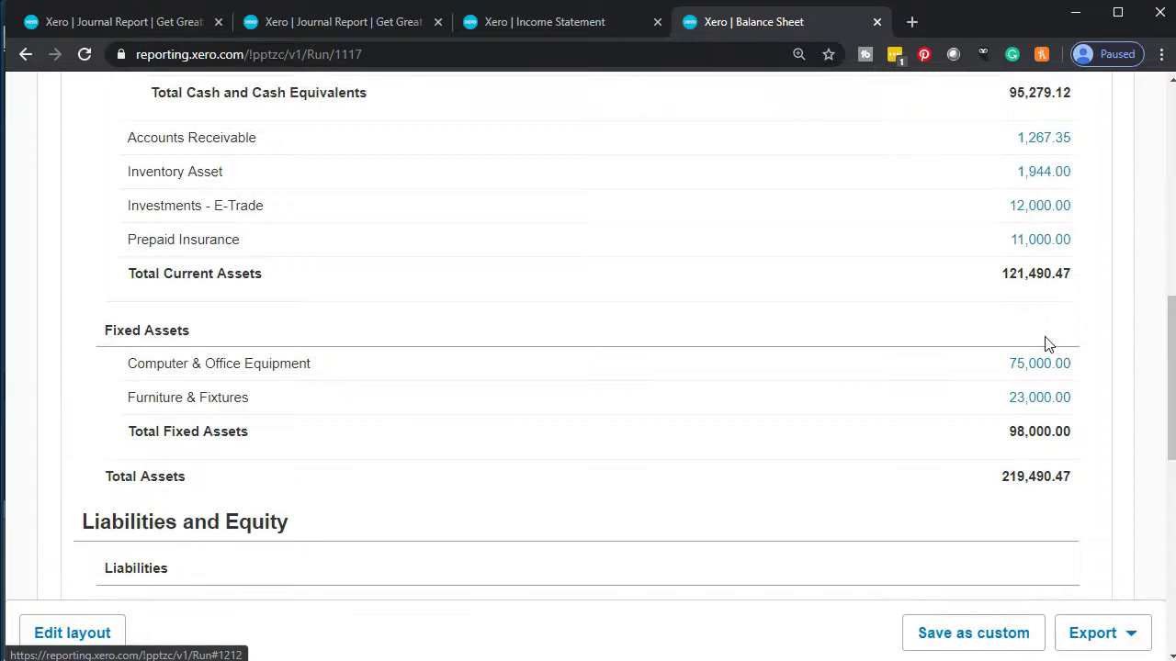
{"action": "scroll", "coordinate": [1047, 345], "scroll_direction": "down", "scroll_amount": 1}
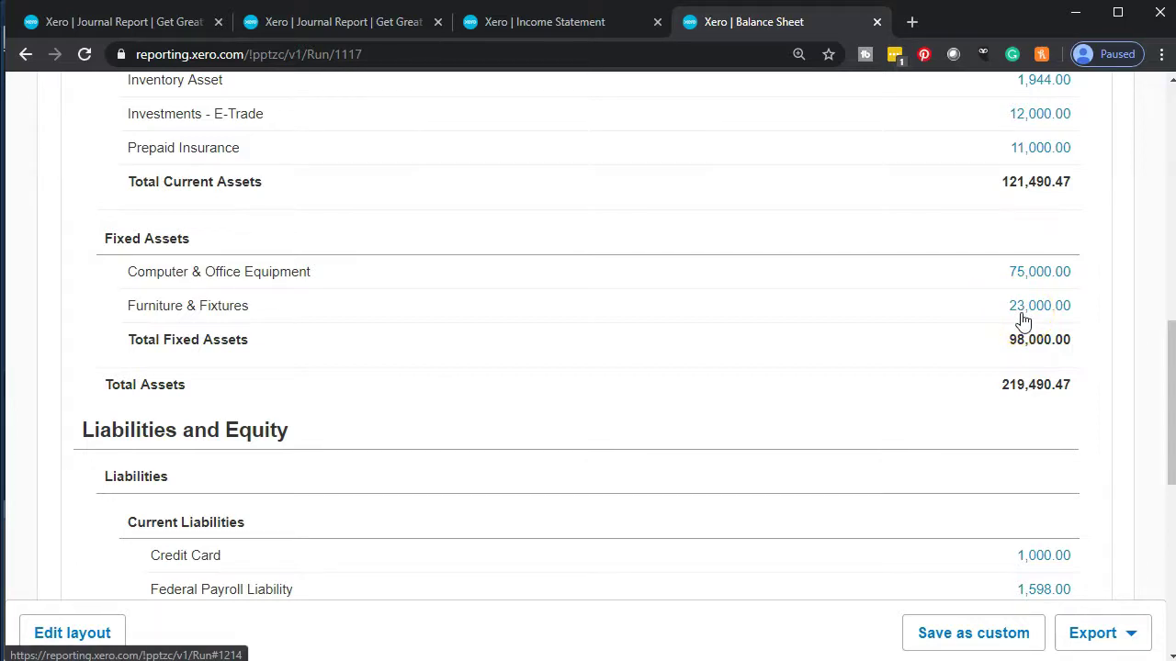
{"action": "scroll", "coordinate": [1023, 320], "scroll_direction": "down", "scroll_amount": 1}
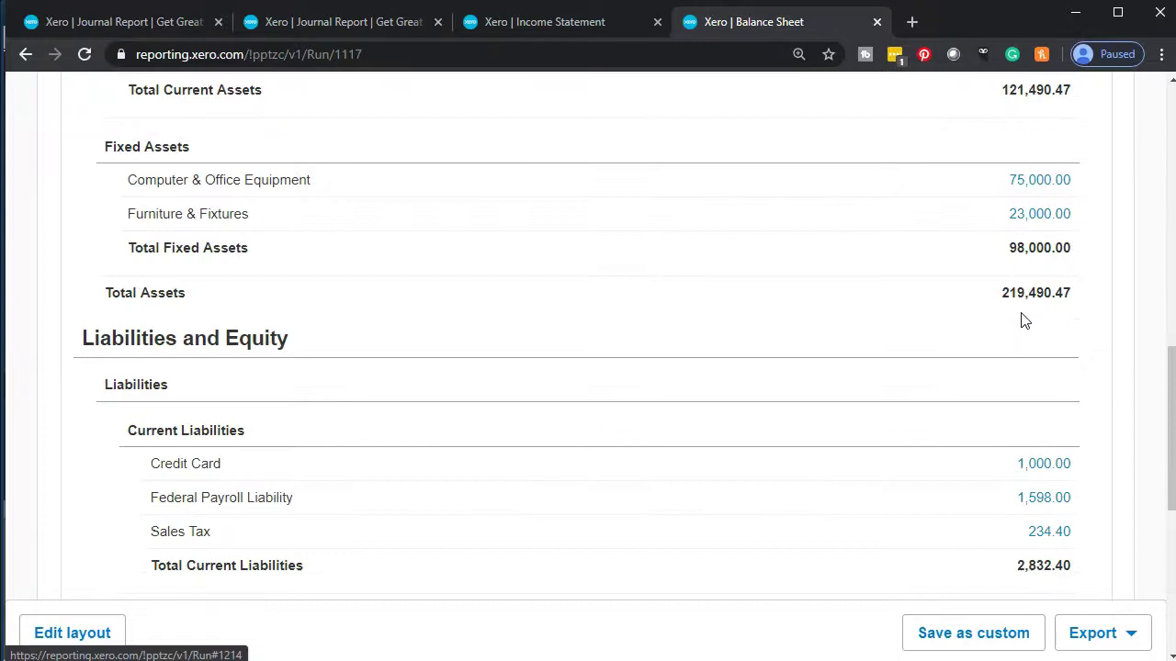
Review the current liabilities and the long-term notes payable on the balance sheet
{"action": "scroll", "coordinate": [1023, 321], "scroll_direction": "down", "scroll_amount": 1}
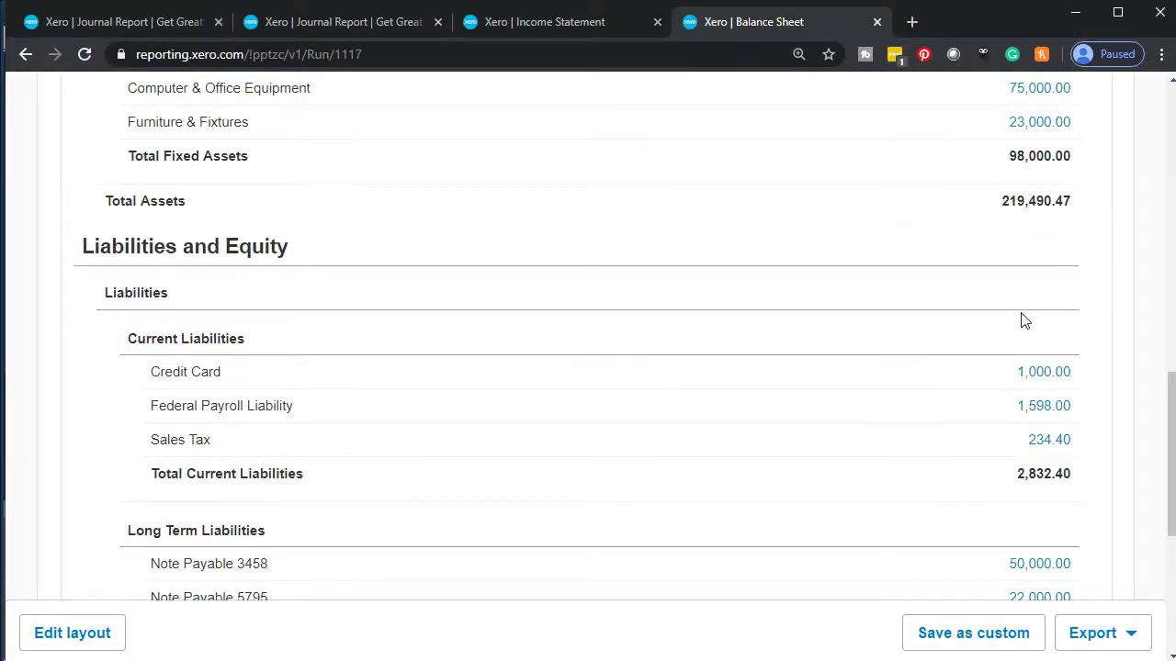
{"action": "scroll", "coordinate": [1023, 320], "scroll_direction": "down", "scroll_amount": 1}
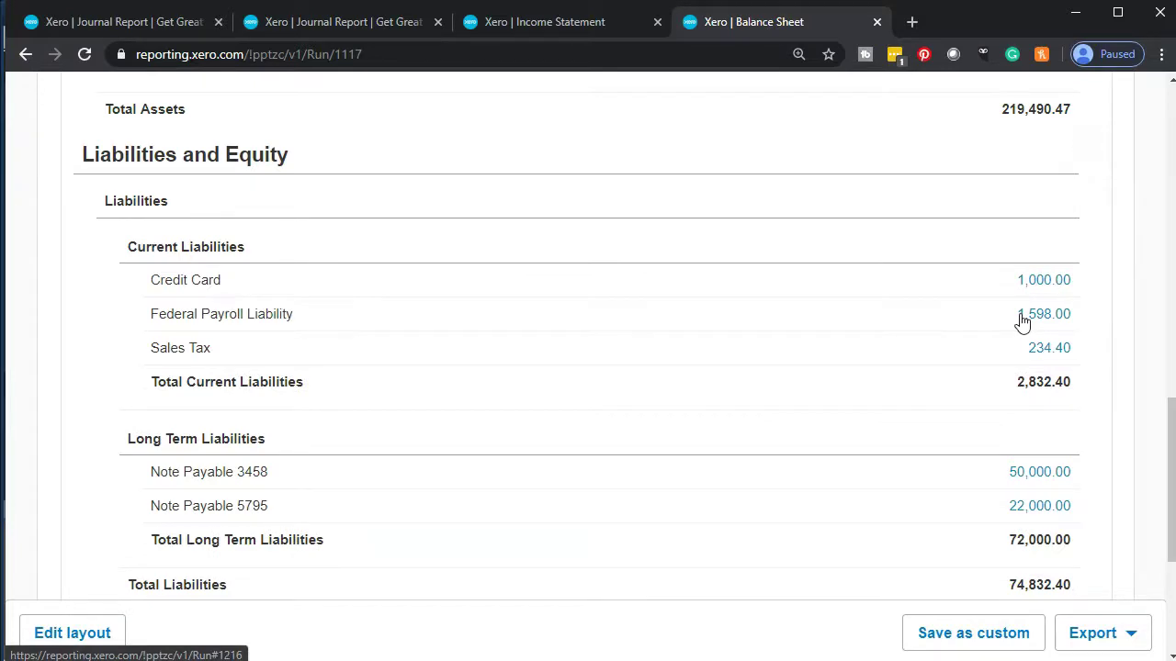
{"action": "left_click", "coordinate": [1020, 336]}
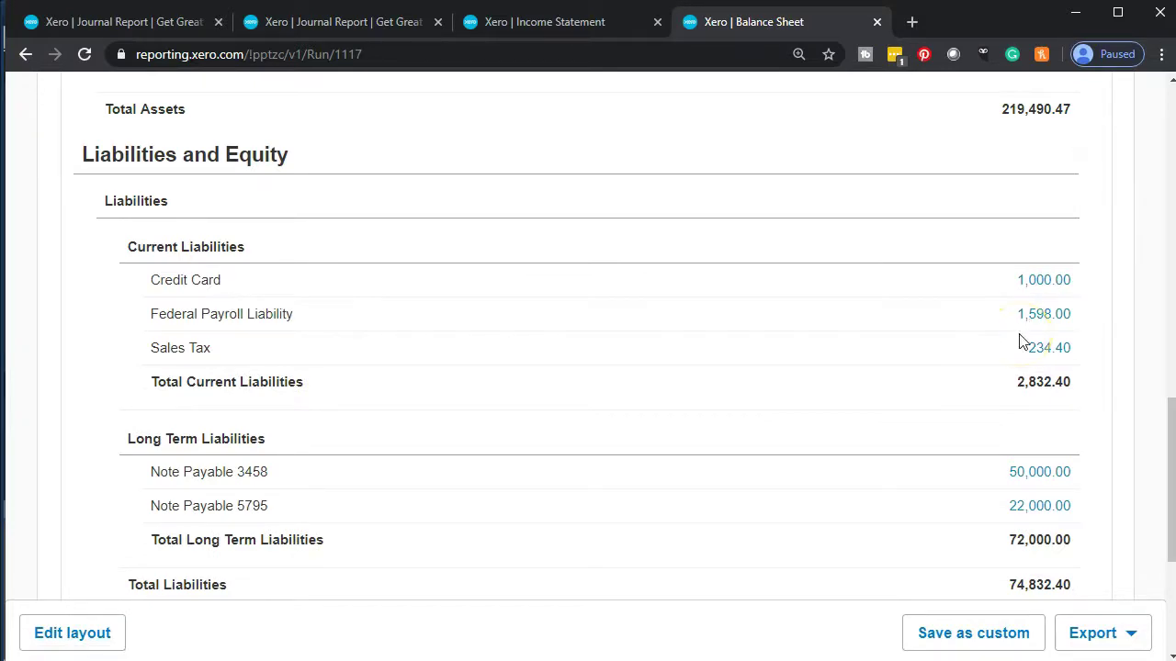
{"action": "scroll", "coordinate": [1019, 340], "scroll_direction": "down", "scroll_amount": 1}
{"action": "left_click", "coordinate": [1024, 293]}
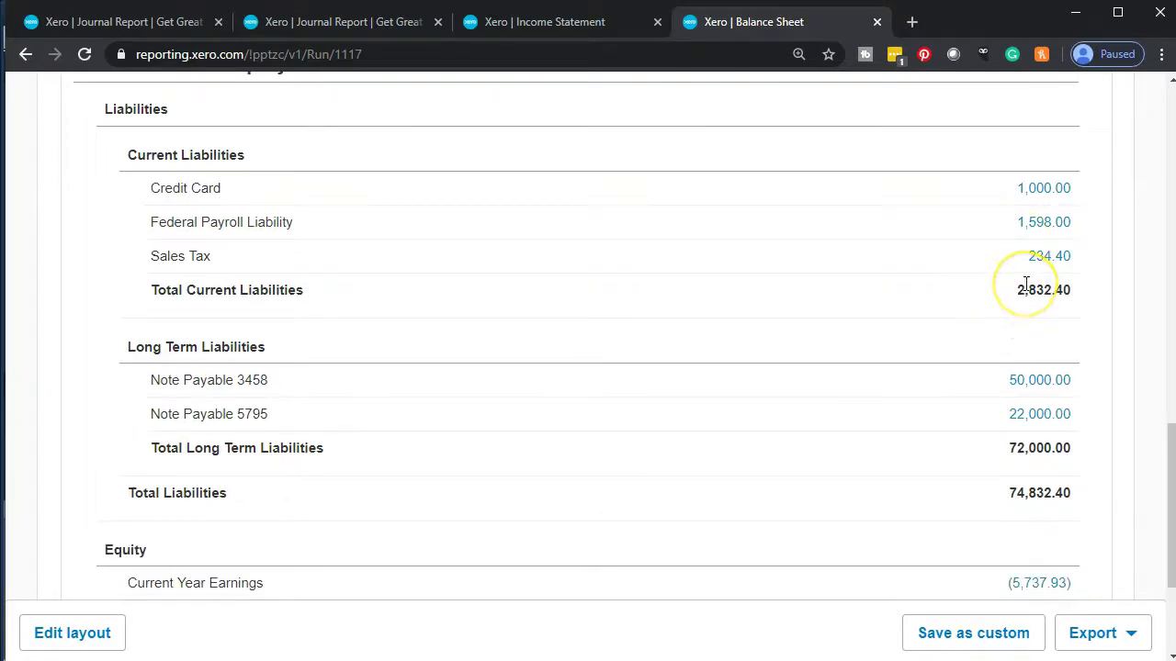
{"action": "scroll", "coordinate": [1026, 285], "scroll_direction": "down", "scroll_amount": 1}
{"action": "left_click", "coordinate": [1024, 301]}
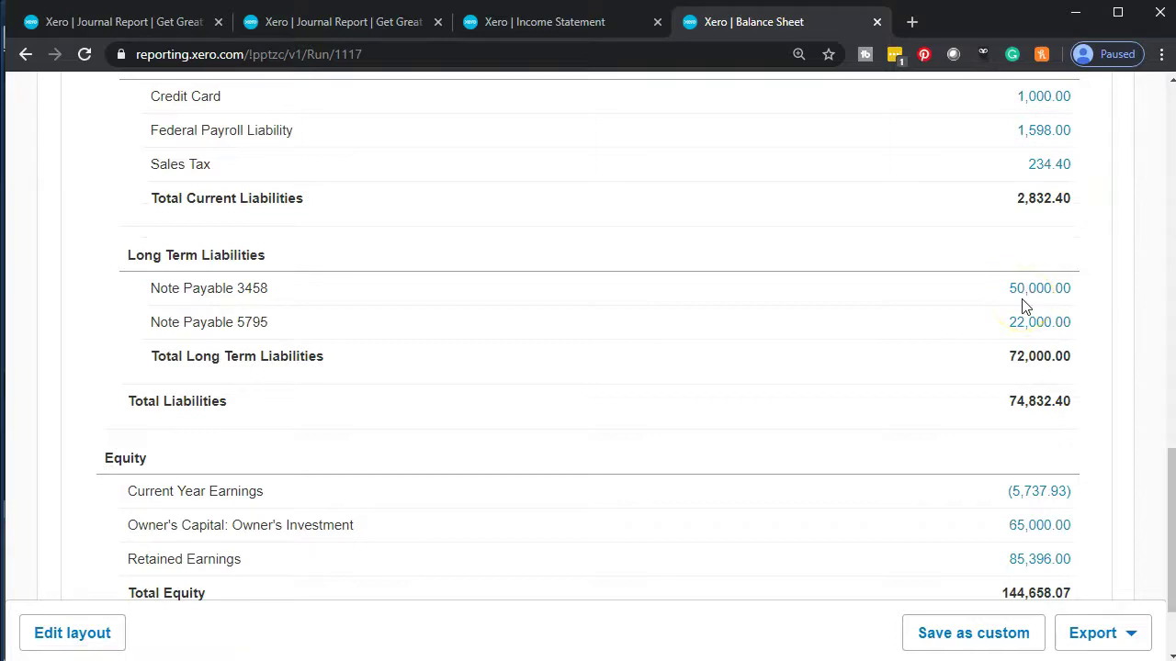
{"action": "left_click", "coordinate": [1024, 319]}
Examine the equity accounts and compare total liabilities and equity with total assets
{"action": "scroll", "coordinate": [1024, 322], "scroll_direction": "down", "scroll_amount": 2}
{"action": "left_click", "coordinate": [1019, 365]}
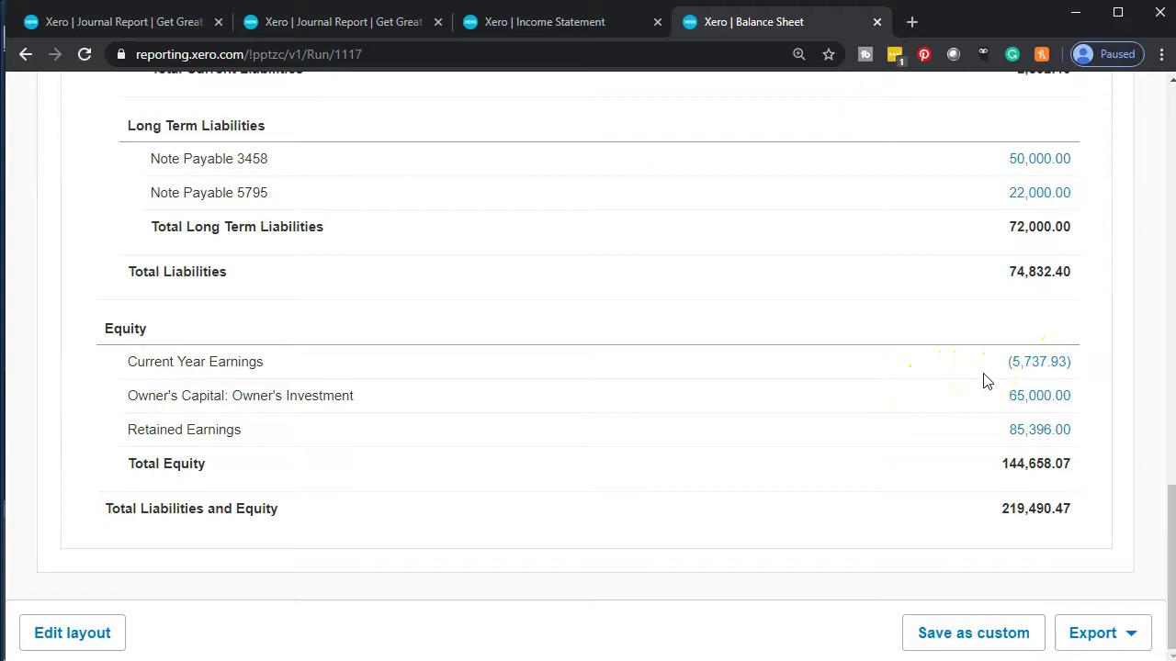
{"action": "left_click", "coordinate": [977, 410]}
{"action": "left_click", "coordinate": [974, 422]}
{"action": "left_click", "coordinate": [974, 516]}
{"action": "scroll", "coordinate": [974, 520], "scroll_direction": "up", "scroll_amount": 5}
{"action": "left_click", "coordinate": [953, 425]}
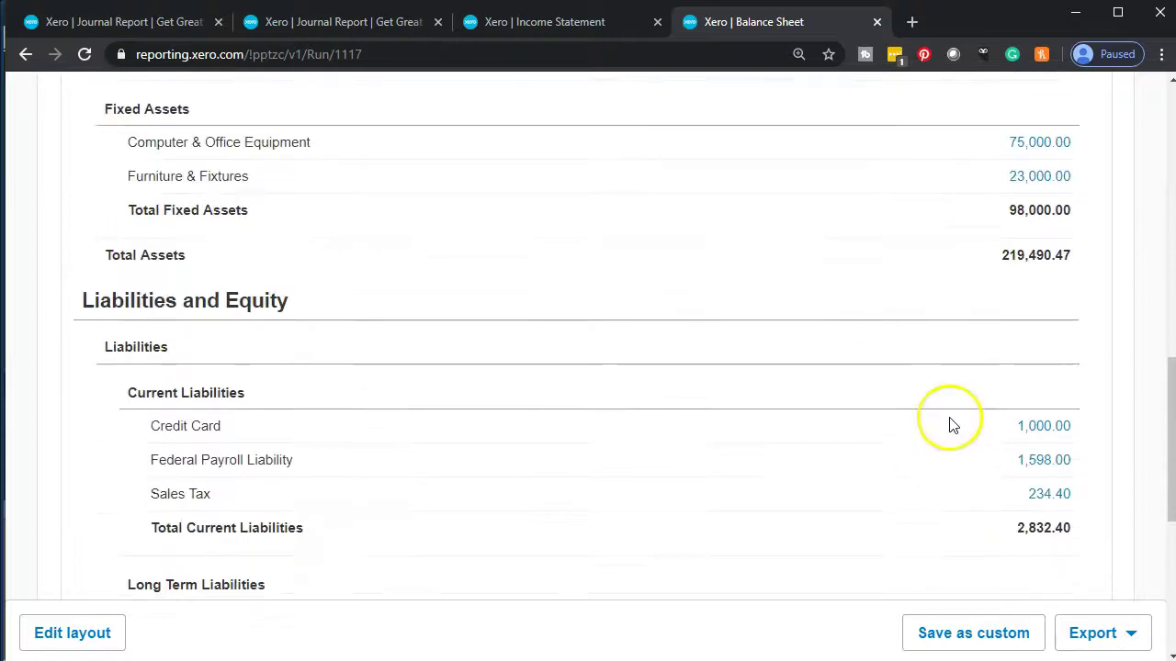
{"action": "scroll", "coordinate": [953, 425], "scroll_direction": "up", "scroll_amount": 1}
{"action": "left_click", "coordinate": [976, 383]}
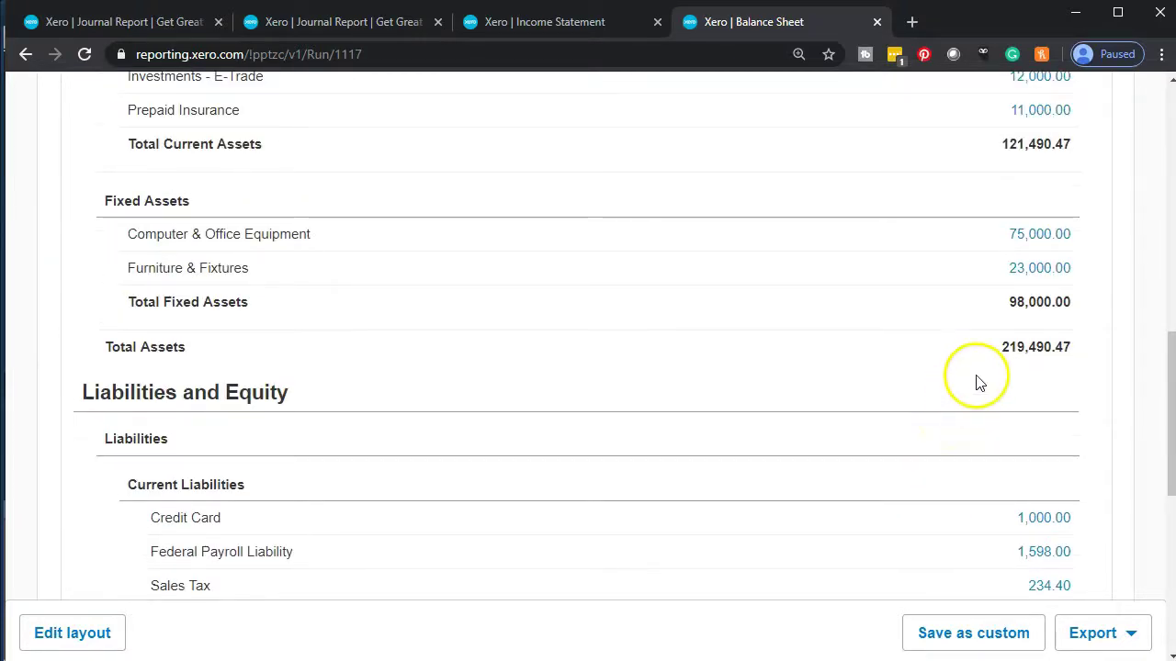
{"action": "scroll", "coordinate": [984, 376], "scroll_direction": "down", "scroll_amount": 6}
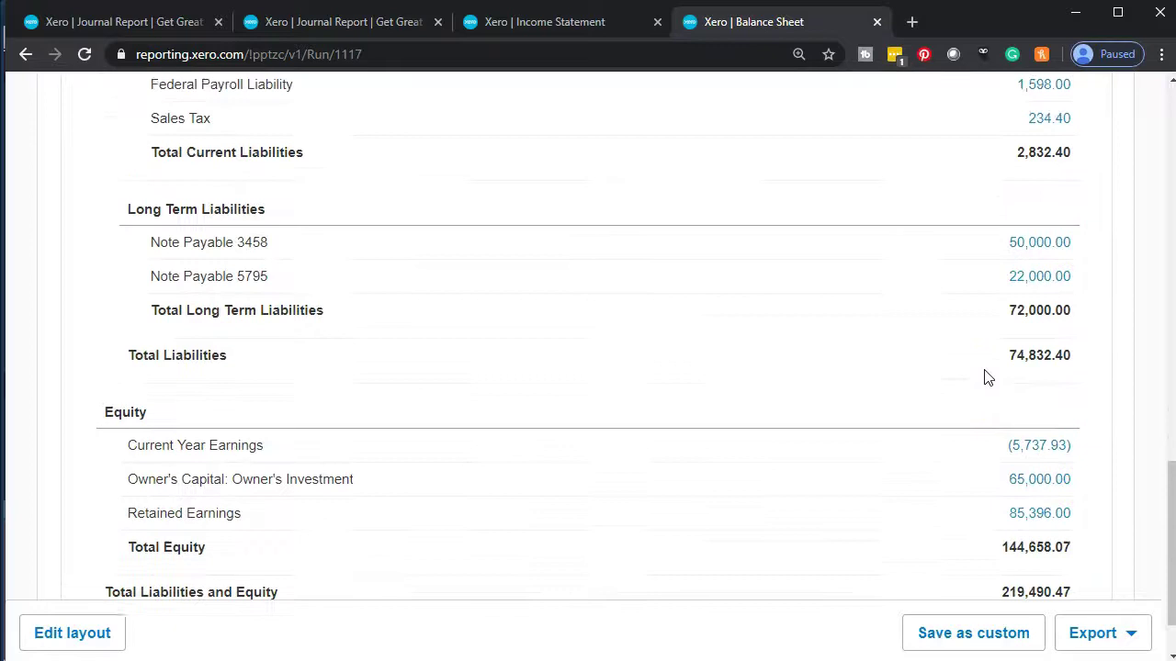
Check the total liabilities and equity on the balance sheet and look back at the two notes payable accounts
{"action": "left_click", "coordinate": [990, 503]}
{"action": "left_click", "coordinate": [993, 510]}
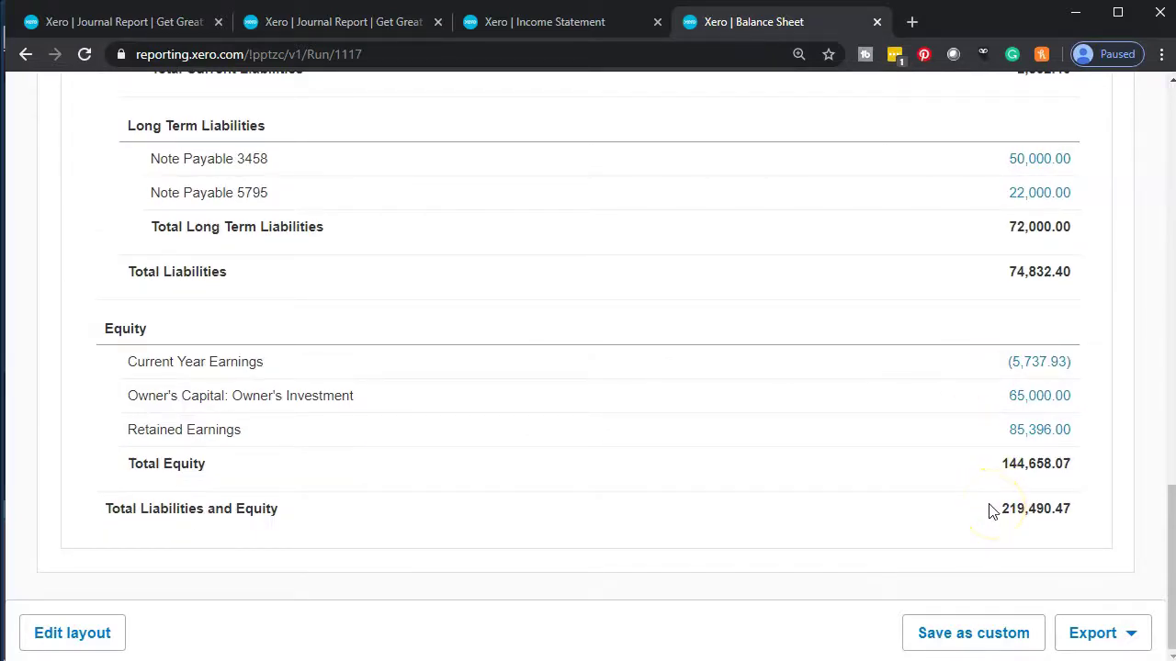
{"action": "left_click_drag", "start_coordinate": [990, 512], "coordinate": [832, 496]}
{"action": "scroll", "coordinate": [834, 497], "scroll_direction": "up", "scroll_amount": 1}
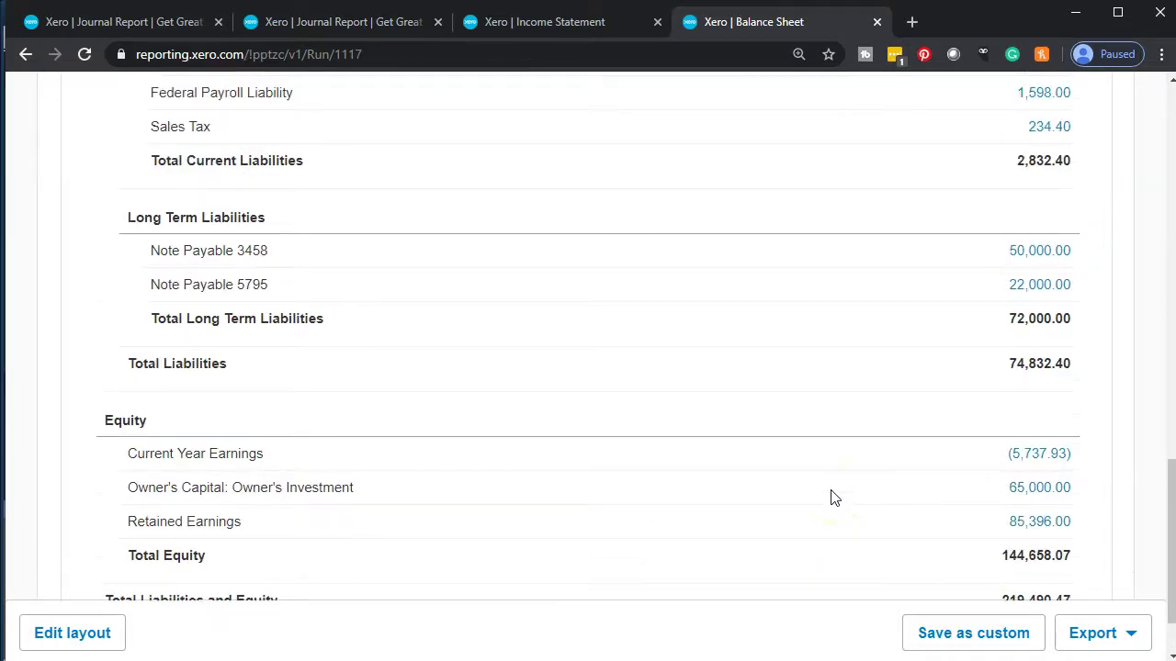
{"action": "left_click_drag", "start_coordinate": [834, 497], "coordinate": [275, 286]}
Edit the balance sheet layout and group Note Payable 3458 and Note Payable 5795 under Long Term Liabilities
{"action": "left_click", "coordinate": [66, 642]}
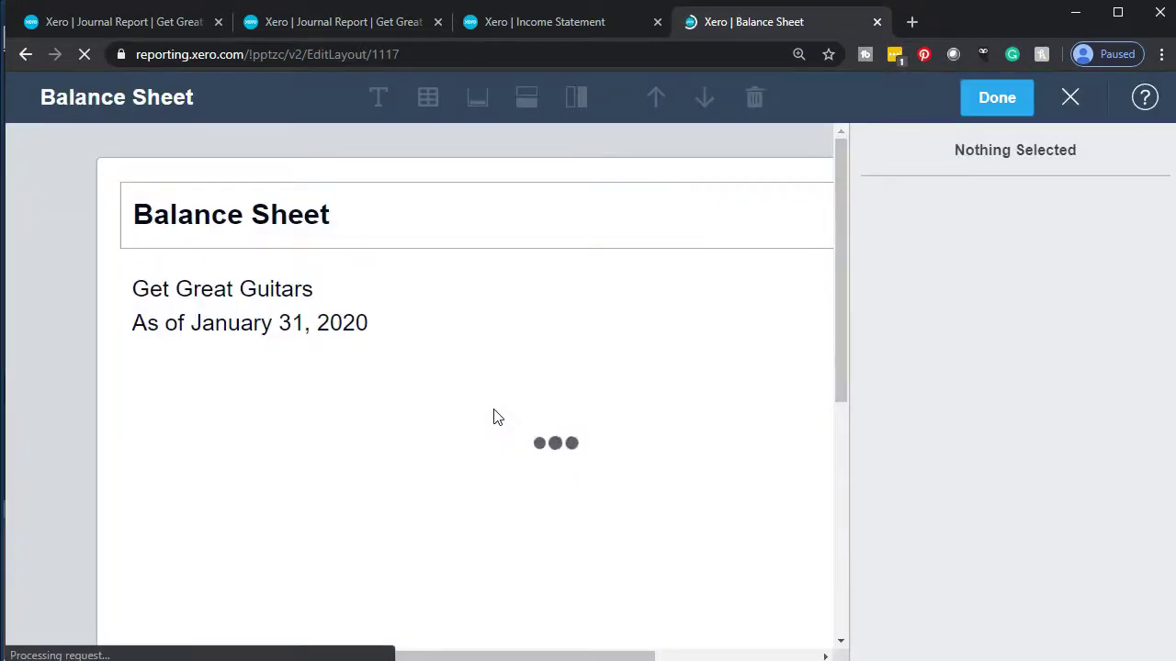
{"action": "scroll", "coordinate": [493, 418], "scroll_direction": "down", "scroll_amount": 6}
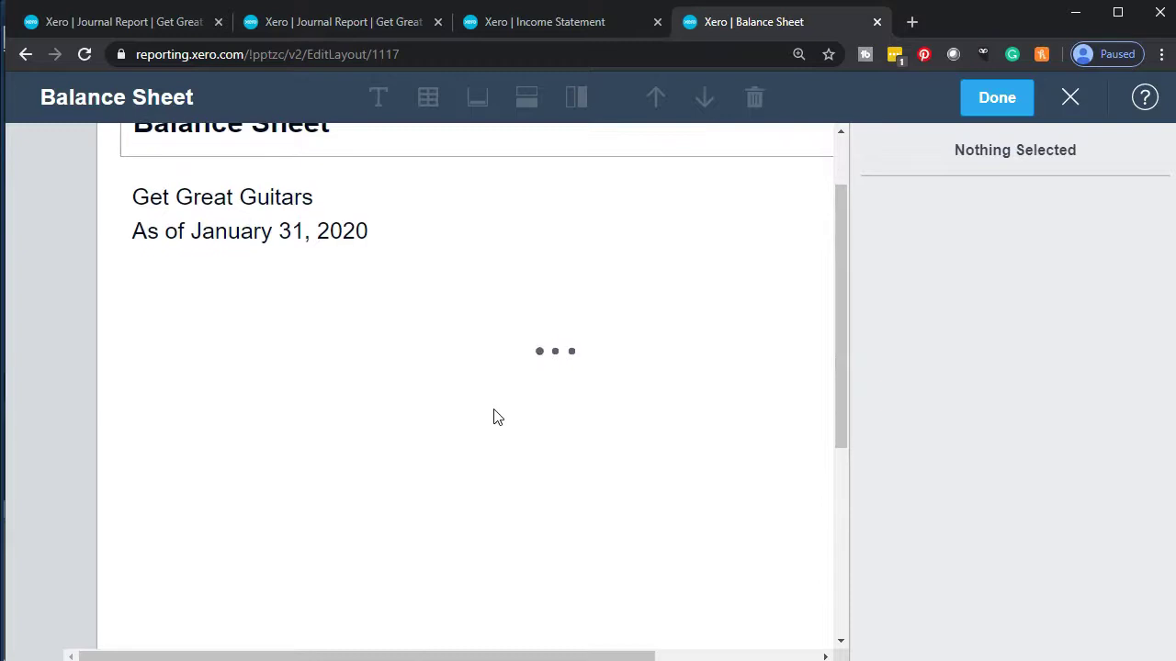
{"action": "scroll", "coordinate": [495, 418], "scroll_direction": "down", "scroll_amount": 7}
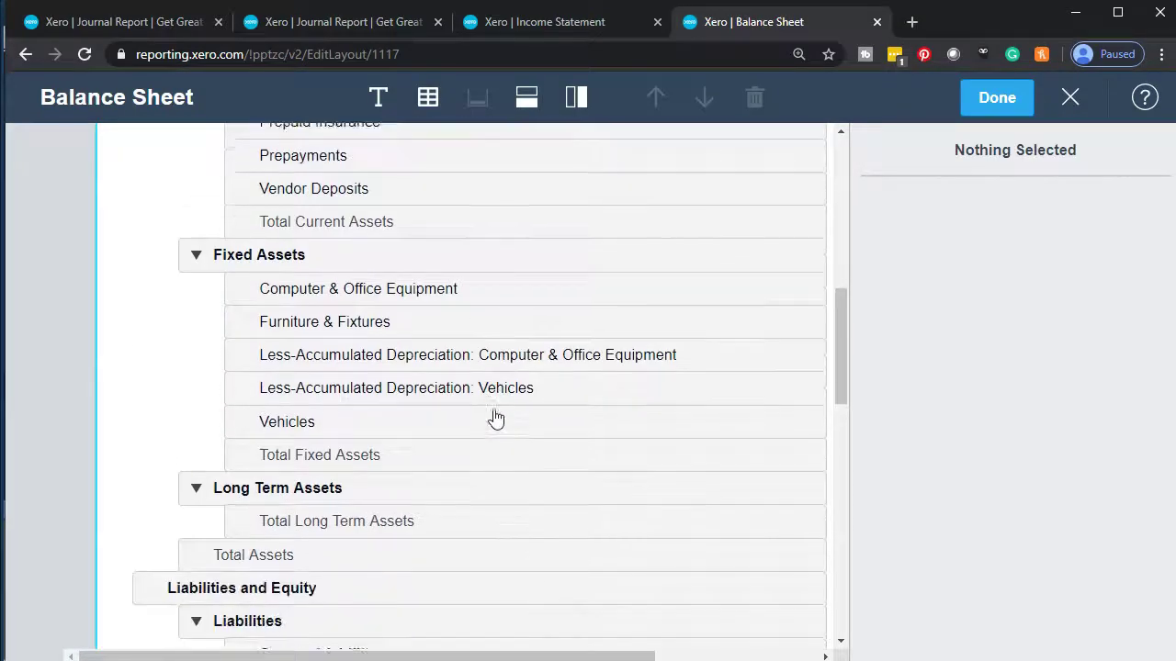
{"action": "scroll", "coordinate": [495, 418], "scroll_direction": "down", "scroll_amount": 4}
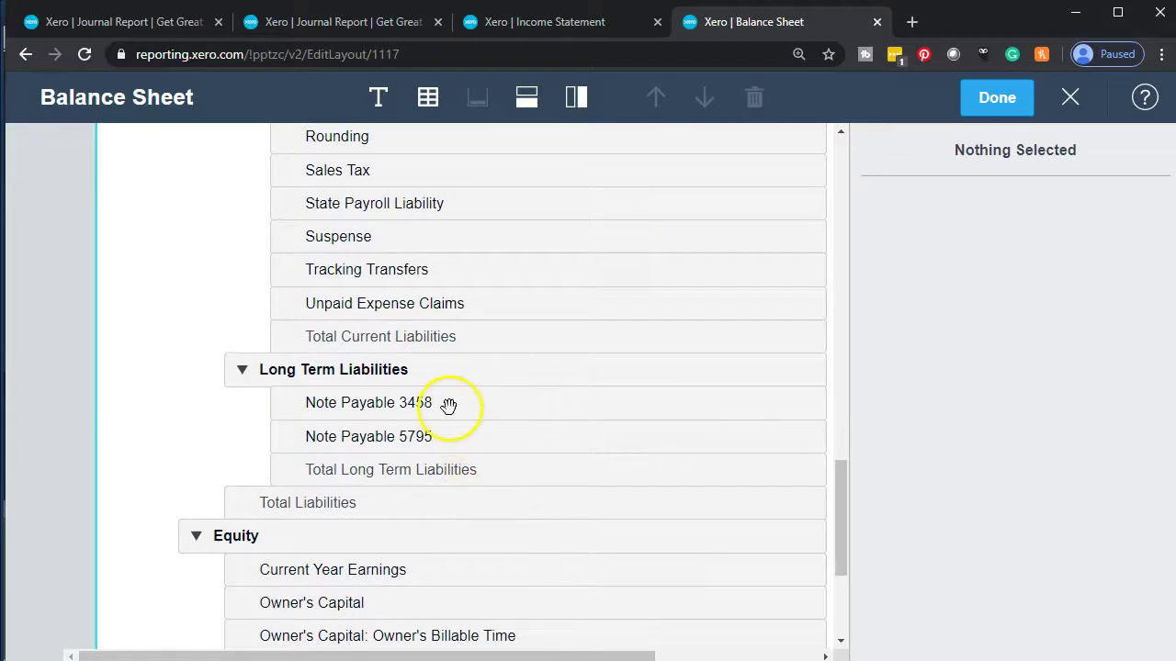
{"action": "left_click", "coordinate": [448, 411]}
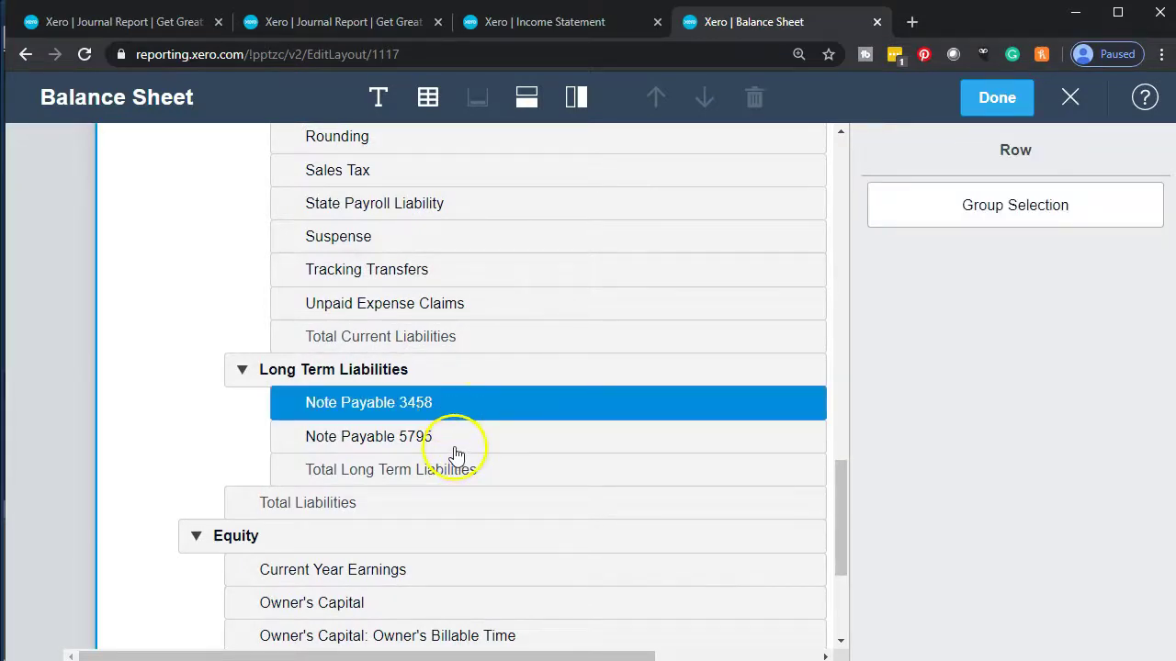
{"action": "left_click", "coordinate": [454, 450], "text": "shift"}
{"action": "left_click", "coordinate": [920, 227]}
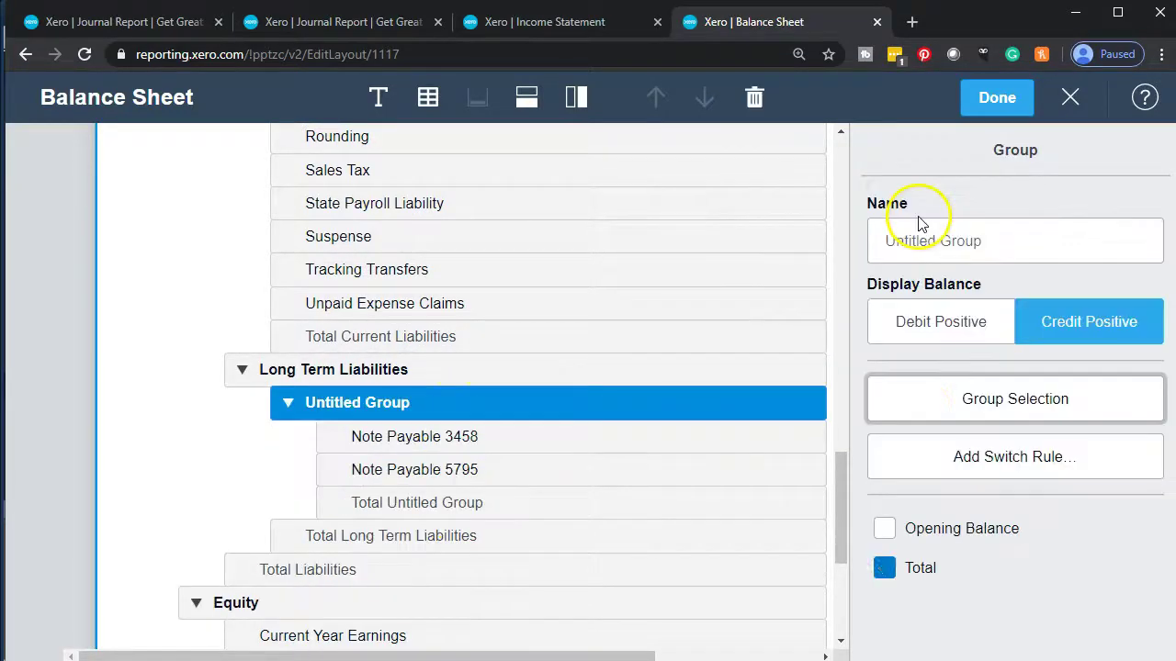
Name the new group Notes Payable, keep its total row, and apply the layout to the balance sheet
{"action": "left_click", "coordinate": [926, 235]}
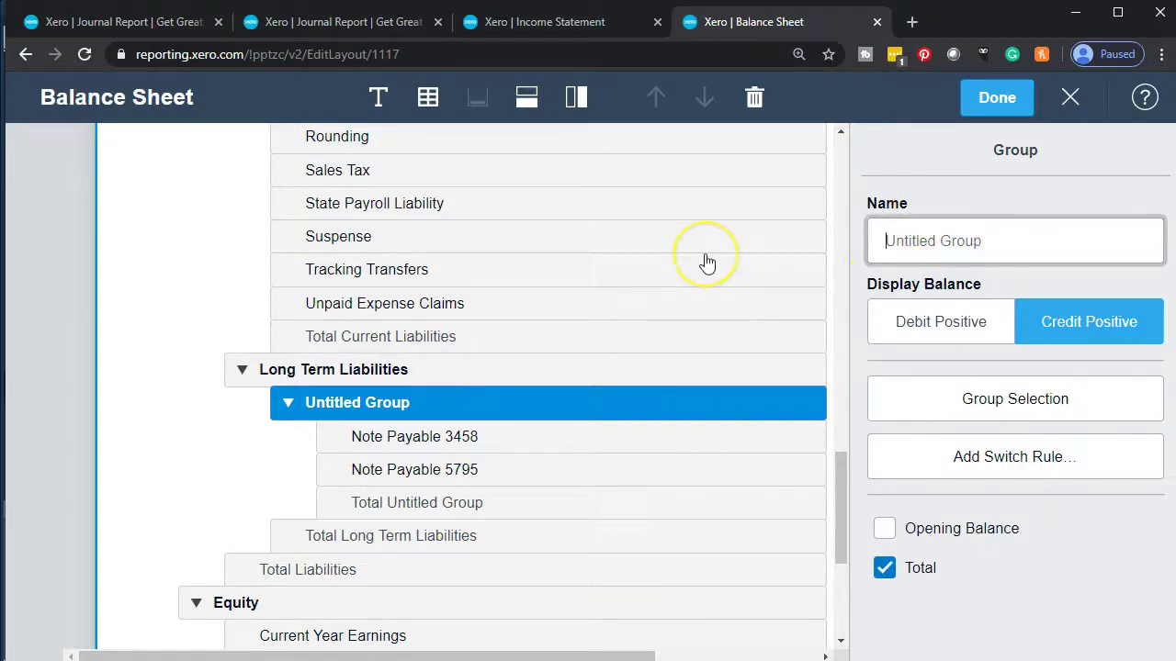
{"action": "type", "text": "NOte"}
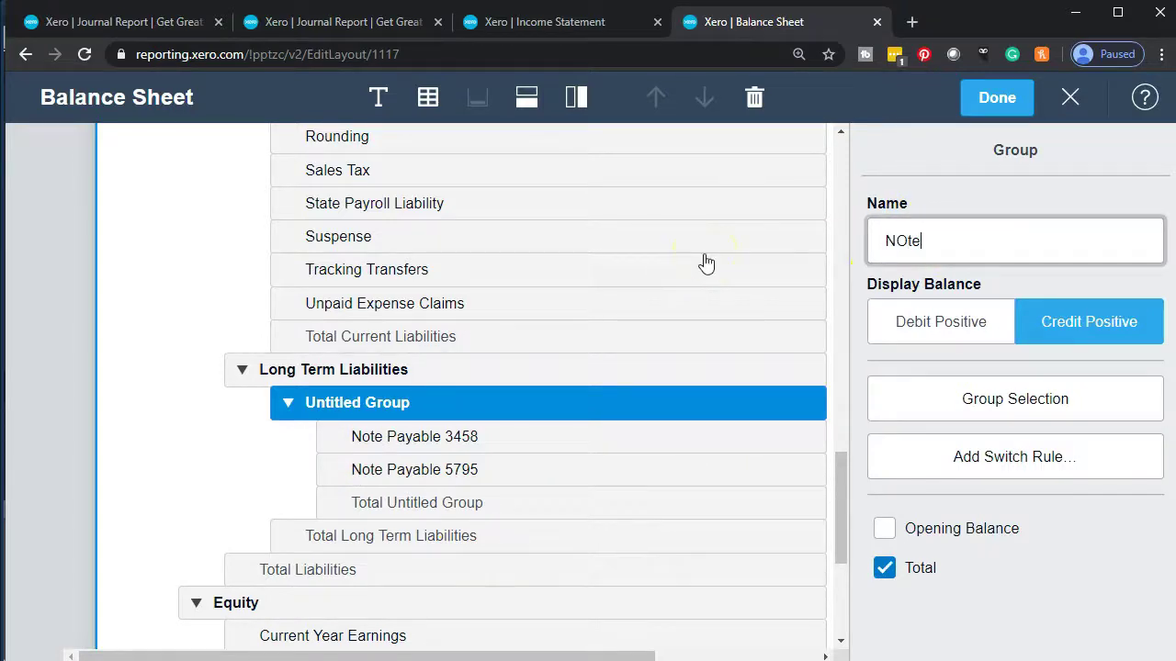
{"action": "type", "text": "s paya"}
{"action": "key", "text": "BackSpace"}
{"action": "key", "text": "BackSpace"}
{"action": "key", "text": "BackSpace"}
{"action": "type", "text": "yab"}
{"action": "left_click", "coordinate": [1079, 562]}
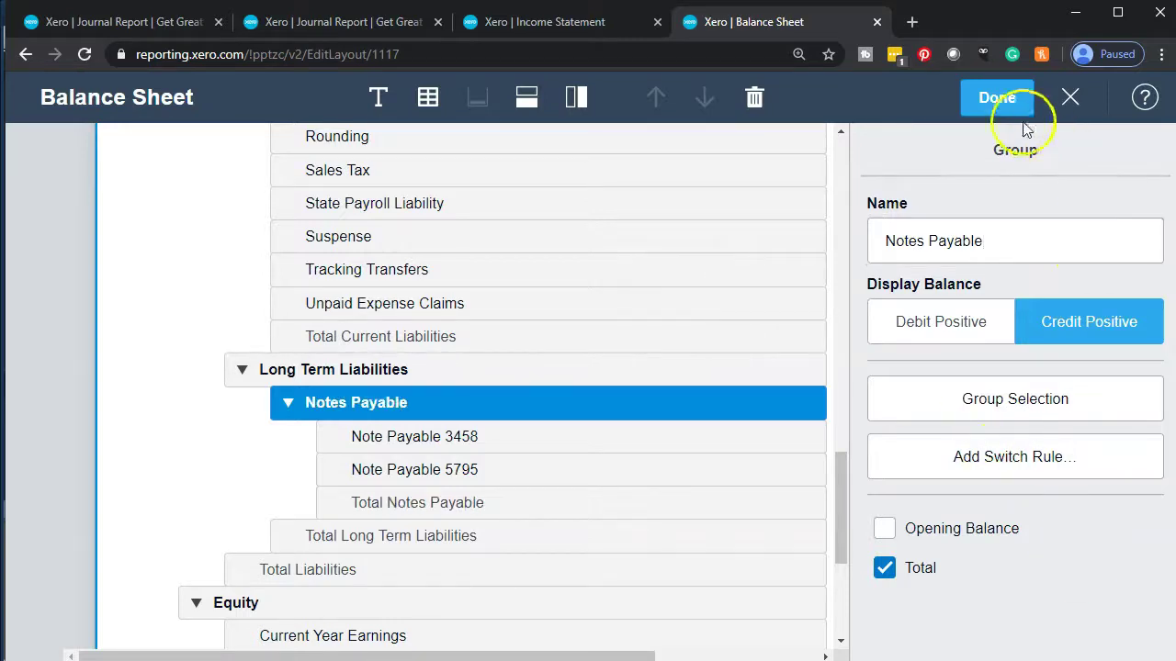
{"action": "left_click", "coordinate": [999, 99]}
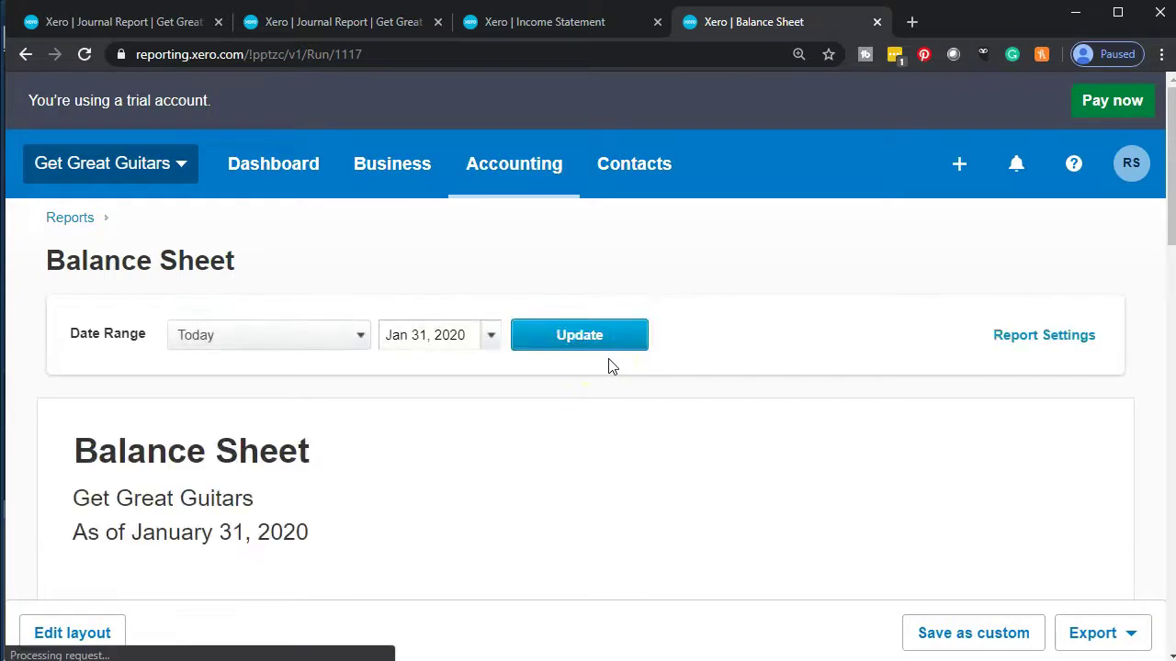
Review the regenerated balance sheet from the assets down to the Notes Payable group under Long Term Liabilities
{"action": "scroll", "coordinate": [611, 366], "scroll_direction": "down", "scroll_amount": 7}
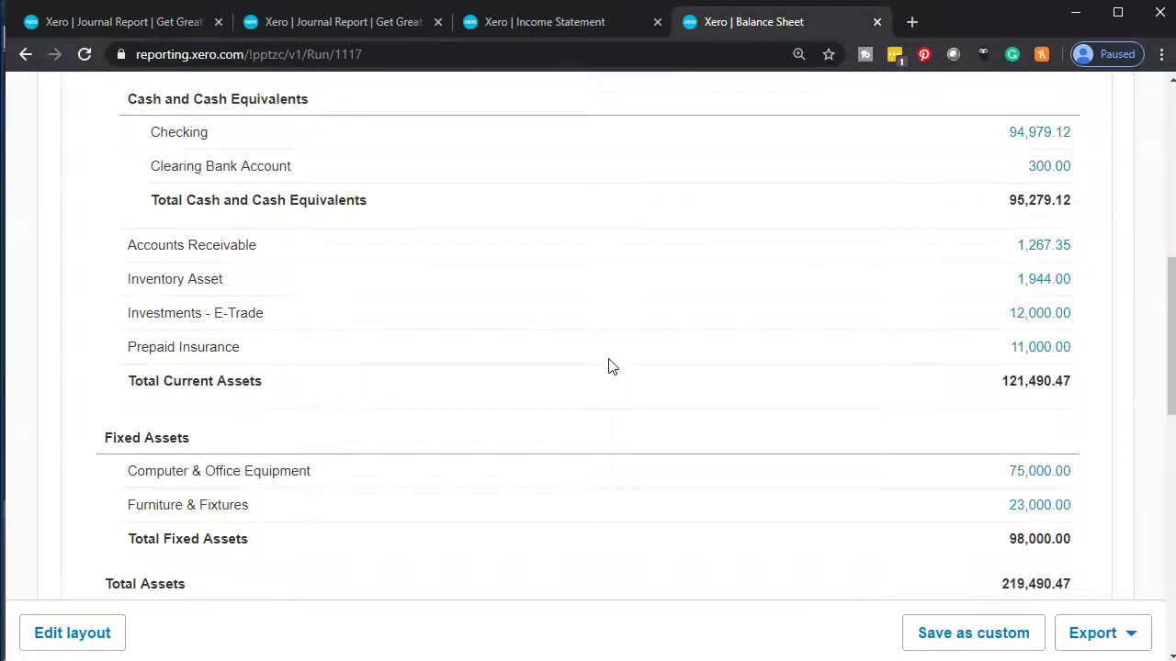
{"action": "scroll", "coordinate": [611, 366], "scroll_direction": "down", "scroll_amount": 1}
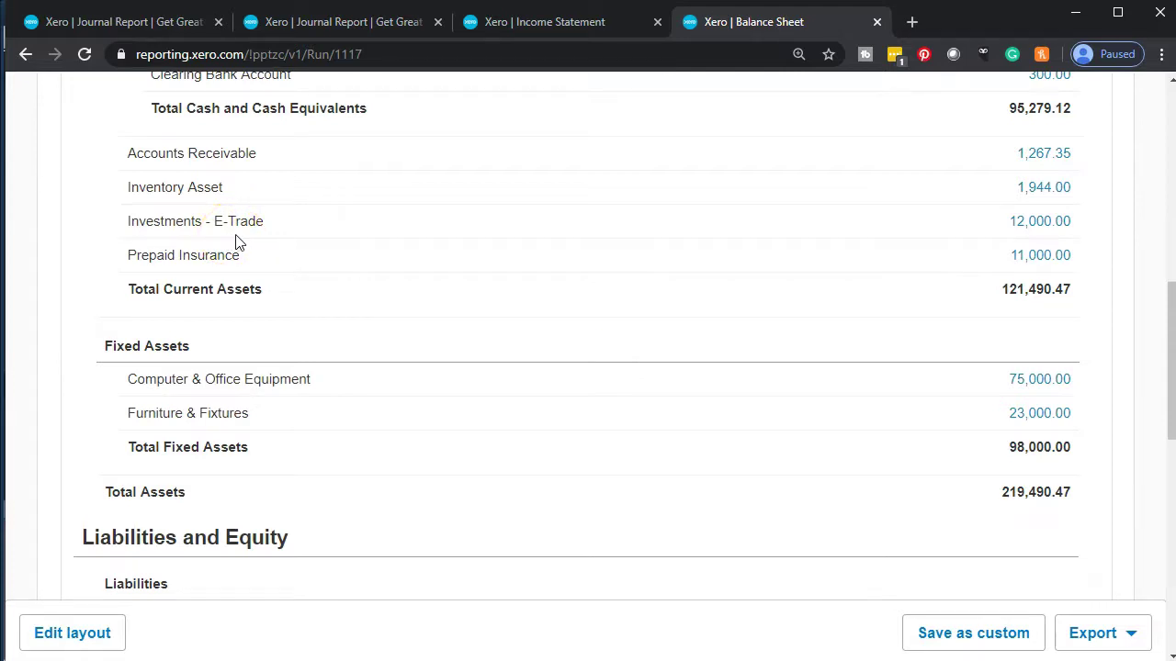
{"action": "scroll", "coordinate": [236, 241], "scroll_direction": "down", "scroll_amount": 4}
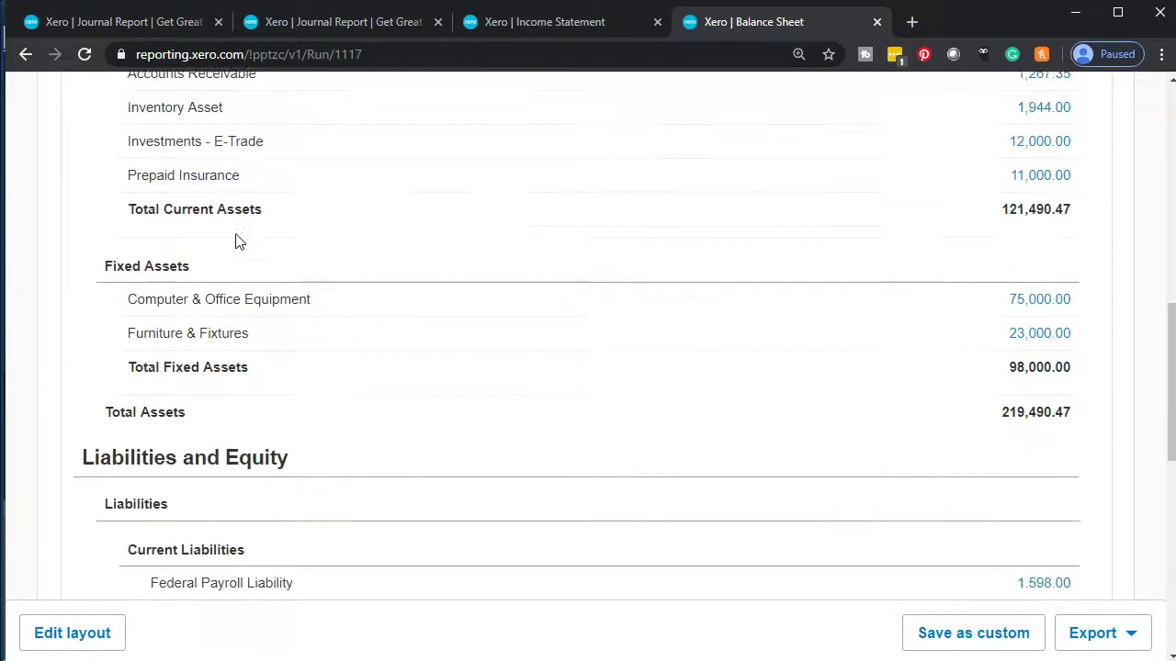
{"action": "scroll", "coordinate": [236, 241], "scroll_direction": "down", "scroll_amount": 2}
{"action": "left_click", "coordinate": [280, 335]}
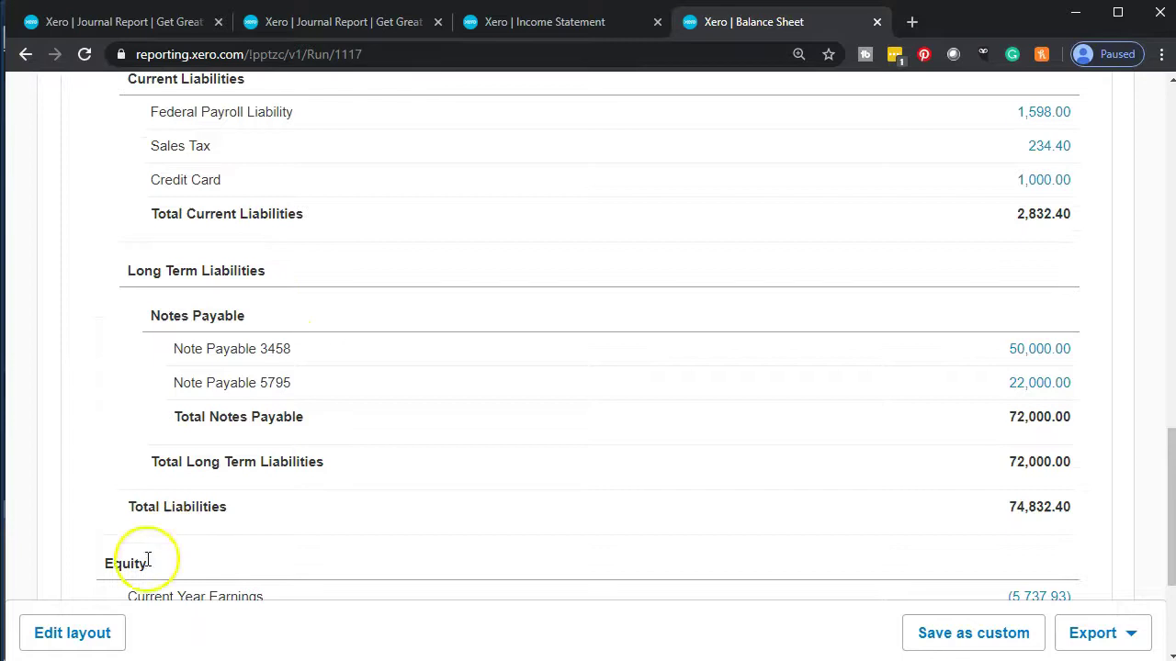
{"action": "scroll", "coordinate": [236, 454], "scroll_direction": "up", "scroll_amount": 2}
{"action": "scroll", "coordinate": [264, 409], "scroll_direction": "down", "scroll_amount": 2}
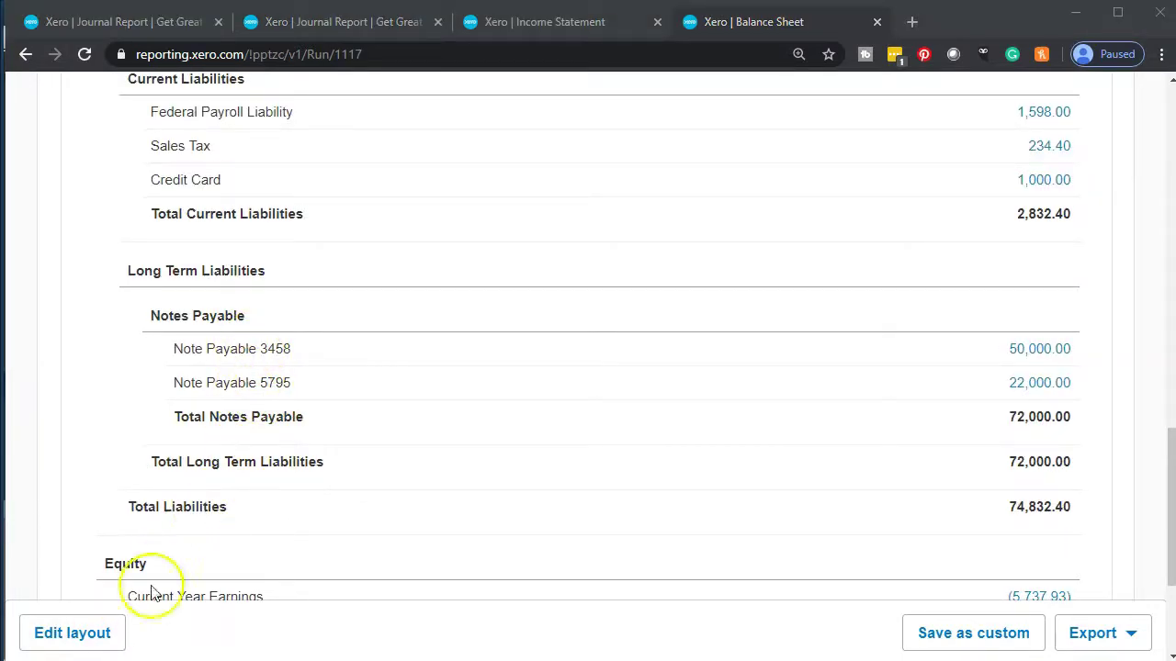
Reopen the layout for editing, collapse the Notes Payable group into a single line, and apply the change
{"action": "left_click", "coordinate": [108, 638]}
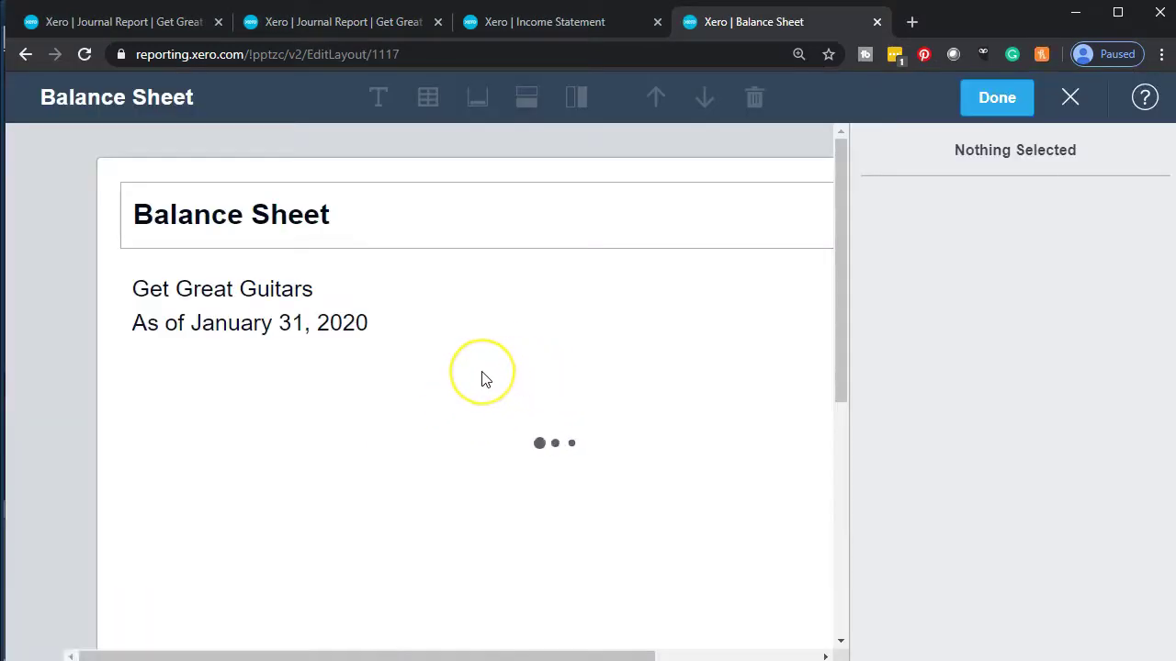
{"action": "scroll", "coordinate": [485, 380], "scroll_direction": "down", "scroll_amount": 15}
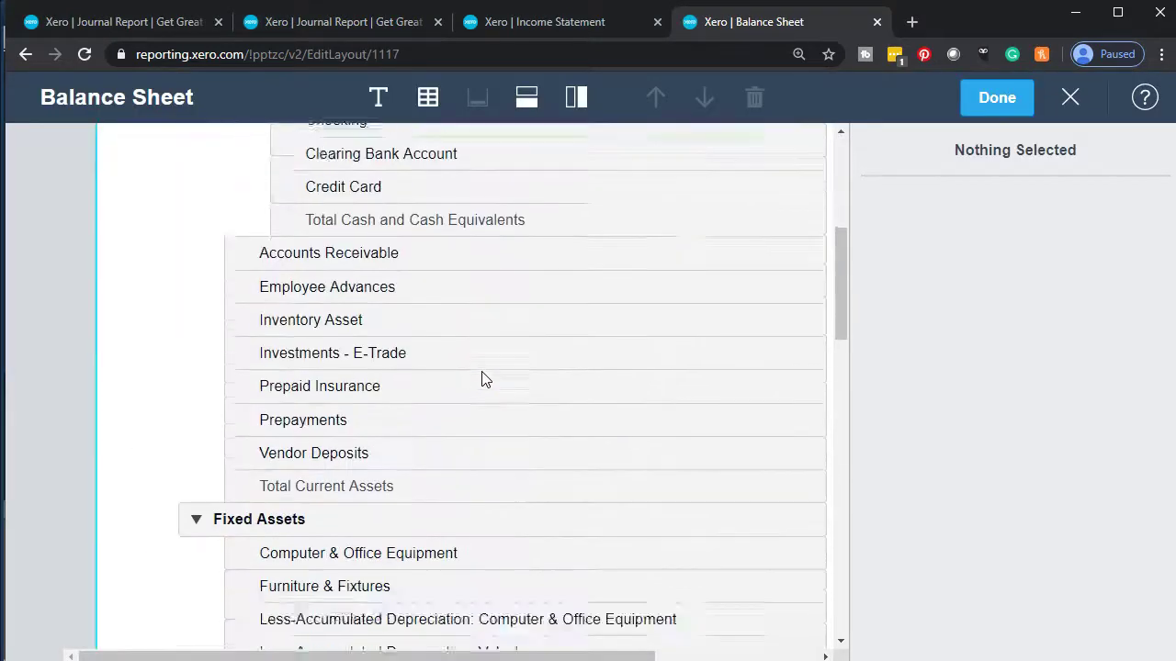
{"action": "scroll", "coordinate": [484, 380], "scroll_direction": "down", "scroll_amount": 3}
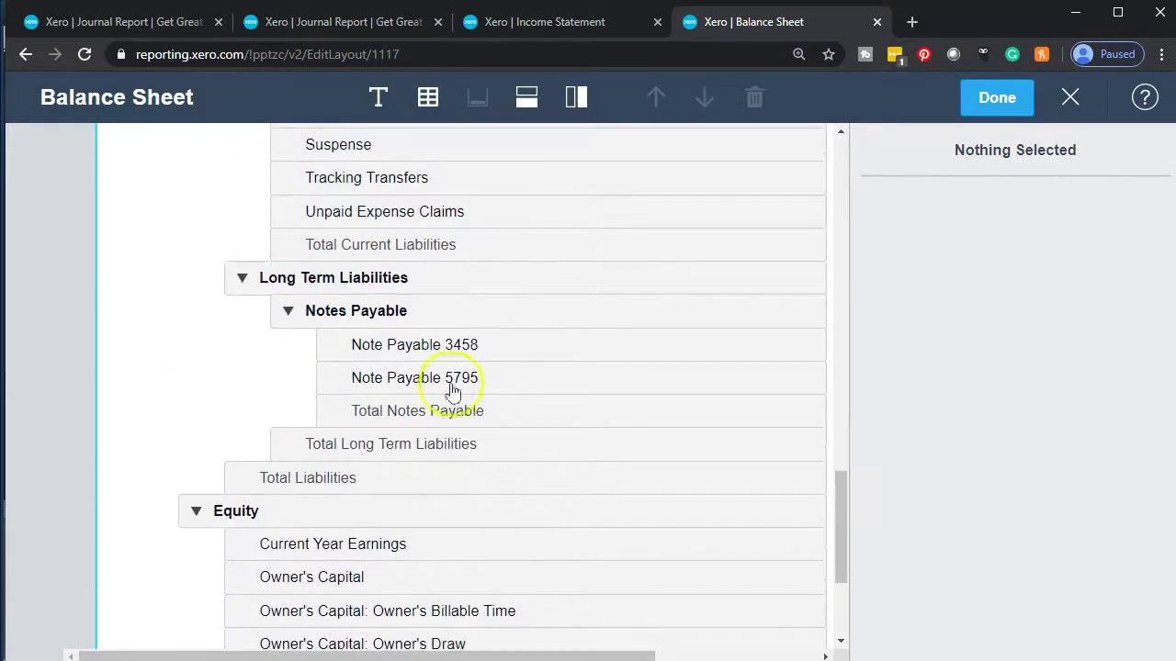
{"action": "left_click", "coordinate": [288, 317]}
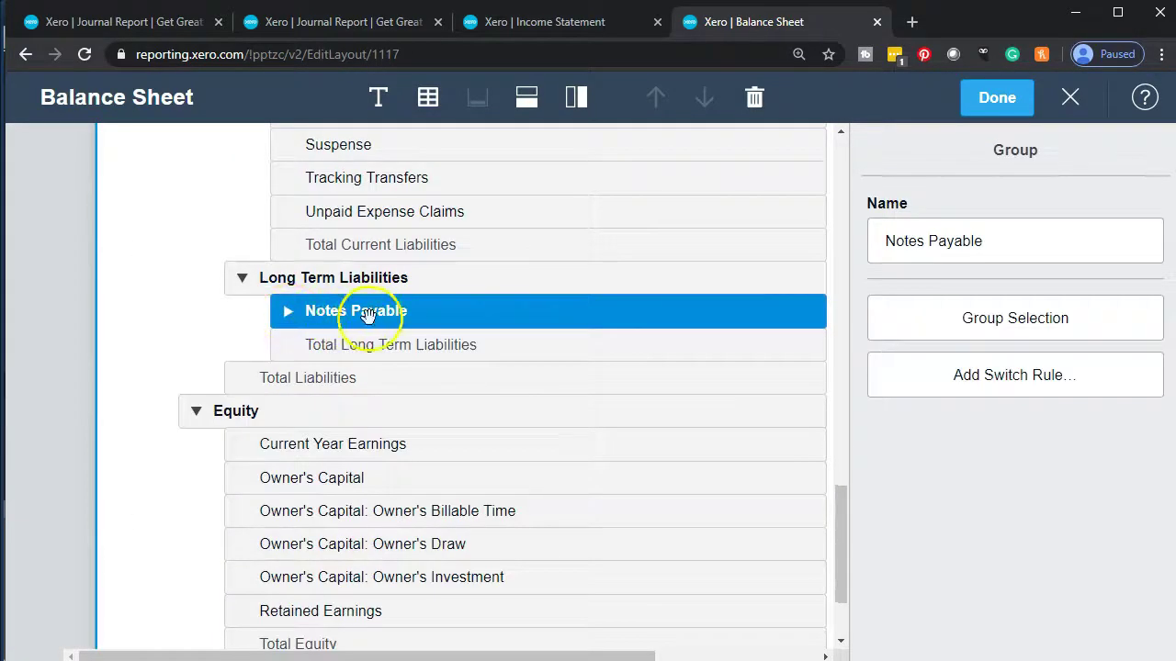
{"action": "left_click", "coordinate": [1007, 121]}
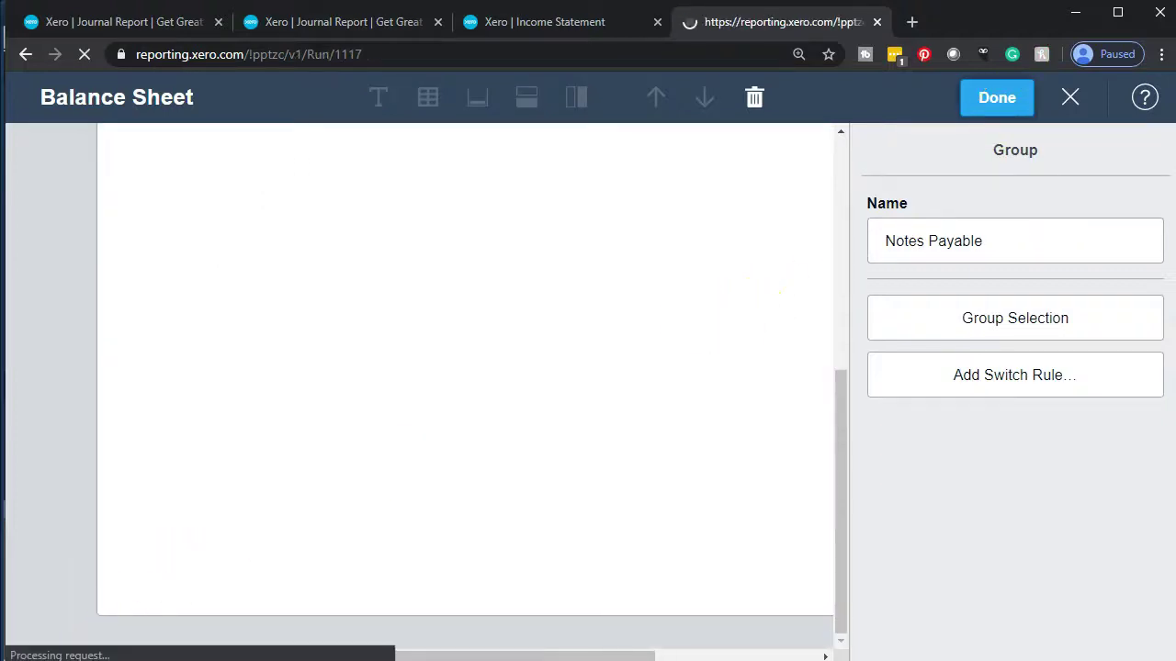
Check the Notes Payable line and current year earnings on the balance sheet, and switch to the Income Statement tab
{"action": "scroll", "coordinate": [331, 406], "scroll_direction": "down", "scroll_amount": 12}
{"action": "scroll", "coordinate": [332, 409], "scroll_direction": "down", "scroll_amount": 2}
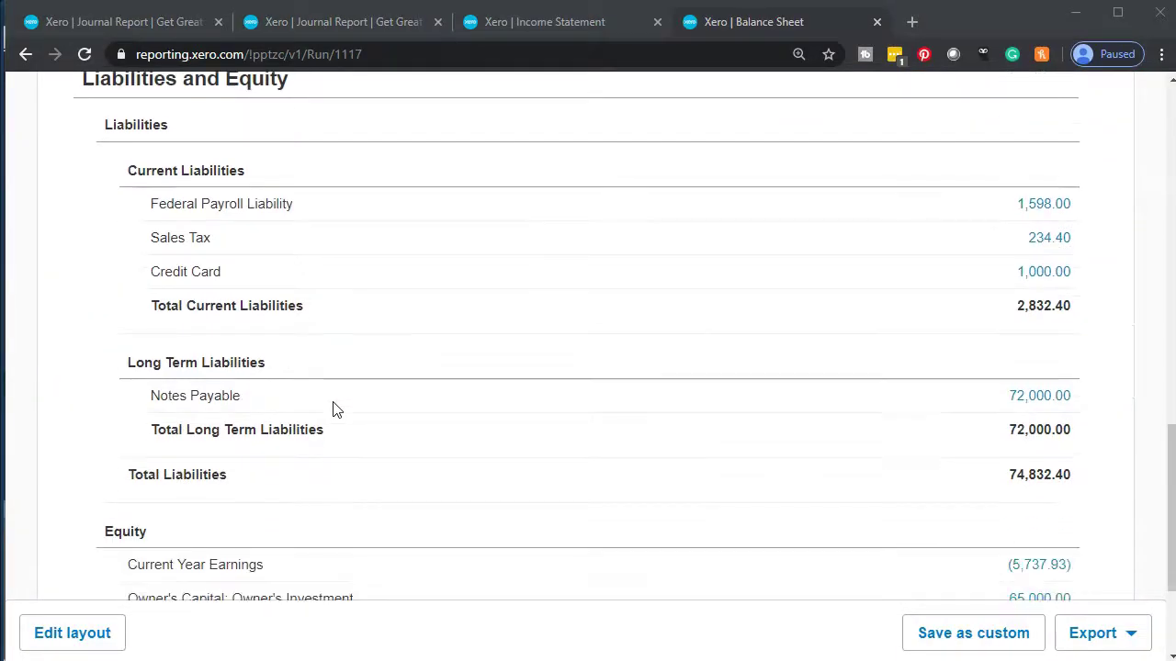
{"action": "scroll", "coordinate": [333, 408], "scroll_direction": "down", "scroll_amount": 1}
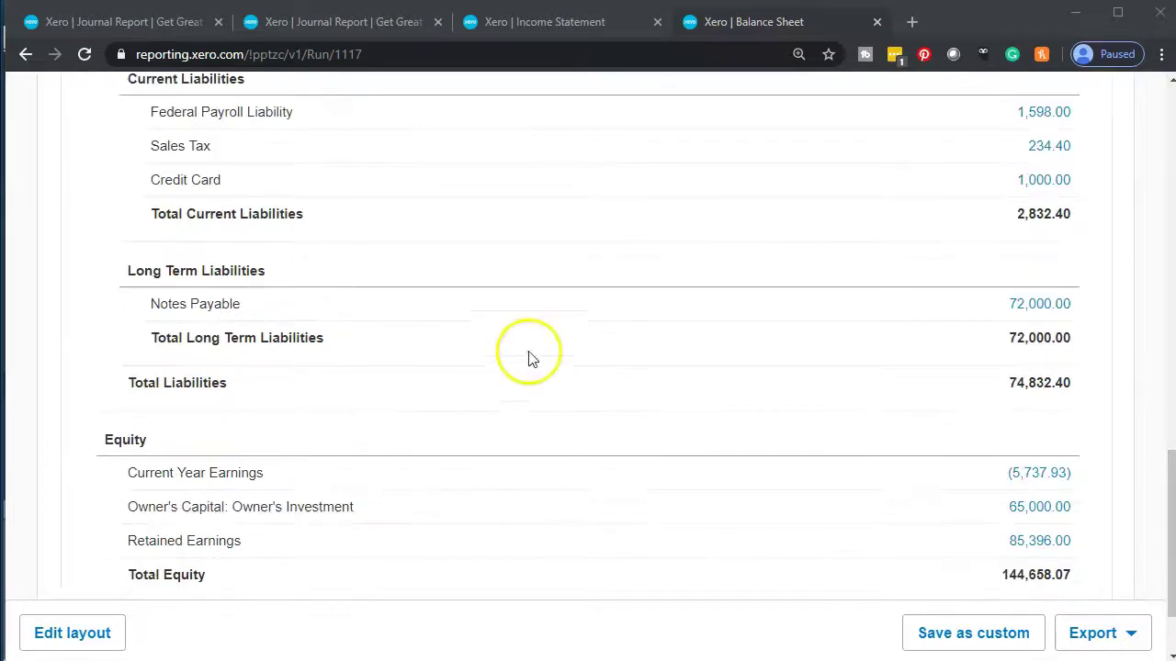
{"action": "scroll", "coordinate": [932, 315], "scroll_direction": "down", "scroll_amount": 1}
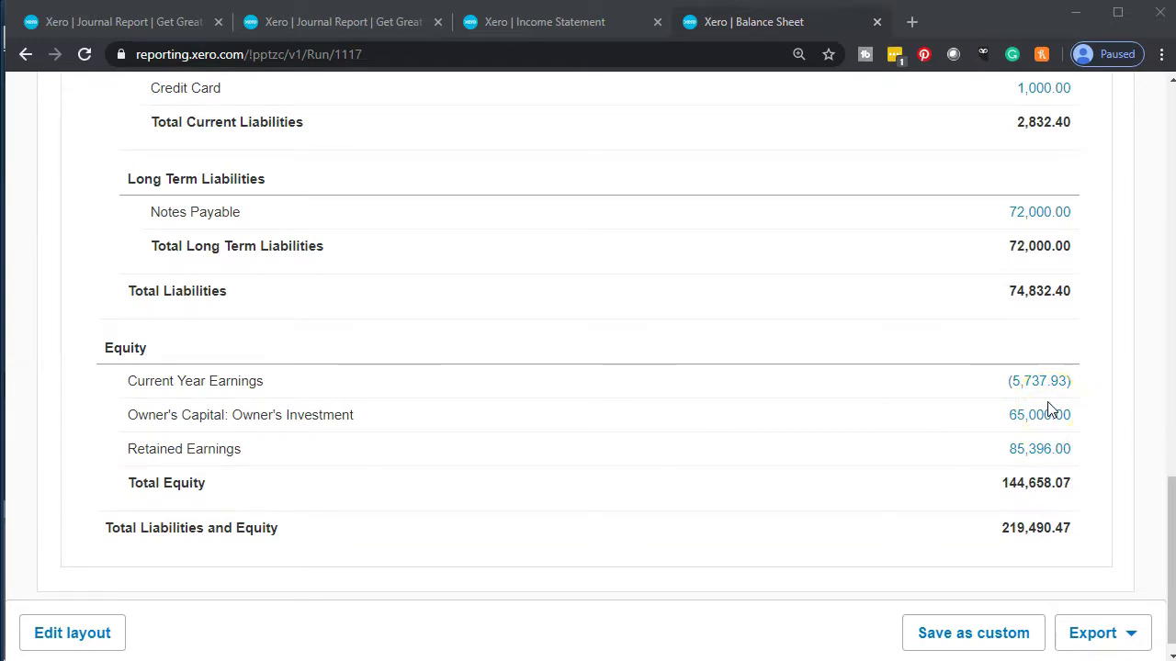
{"action": "left_click", "coordinate": [598, 35]}
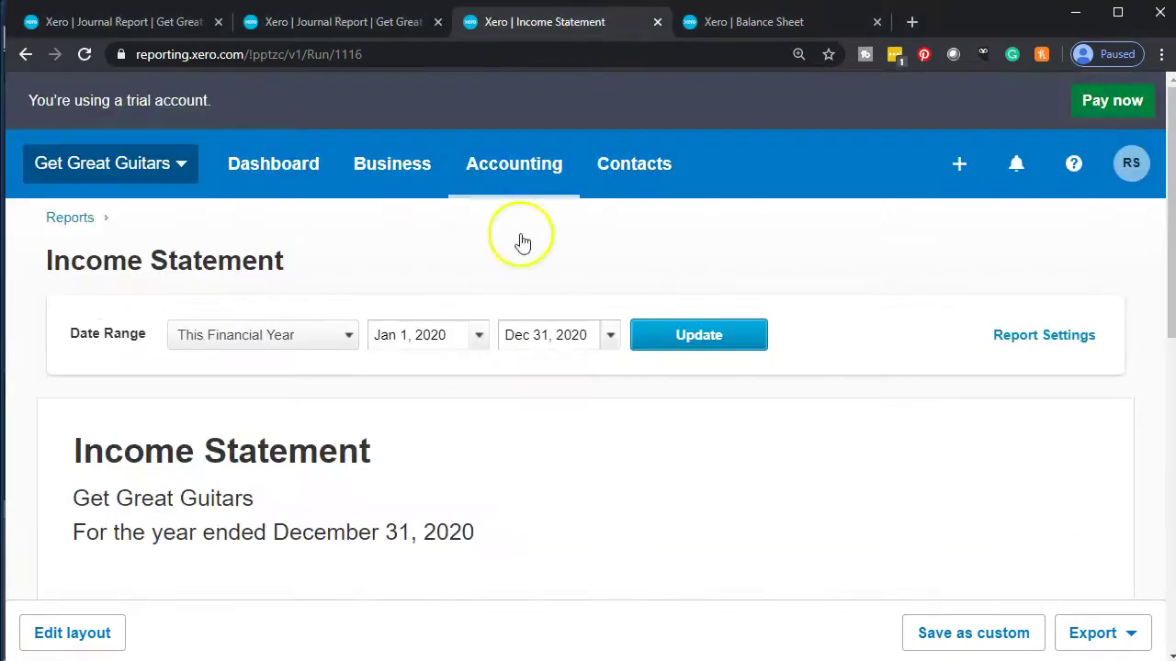
{"action": "left_click", "coordinate": [609, 341]}
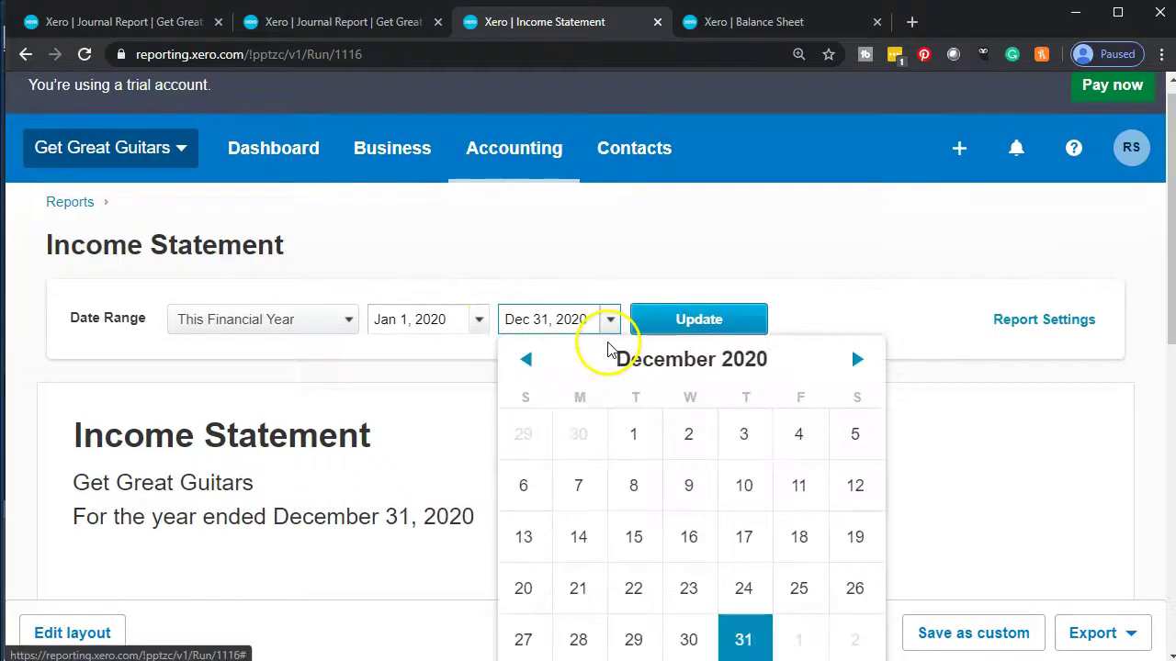
{"action": "left_click", "coordinate": [526, 360]}
{"action": "left_click", "coordinate": [526, 359]}
{"action": "left_click", "coordinate": [529, 361]}
{"action": "left_click", "coordinate": [528, 361]}
{"action": "scroll", "coordinate": [530, 365], "scroll_direction": "down", "scroll_amount": 4}
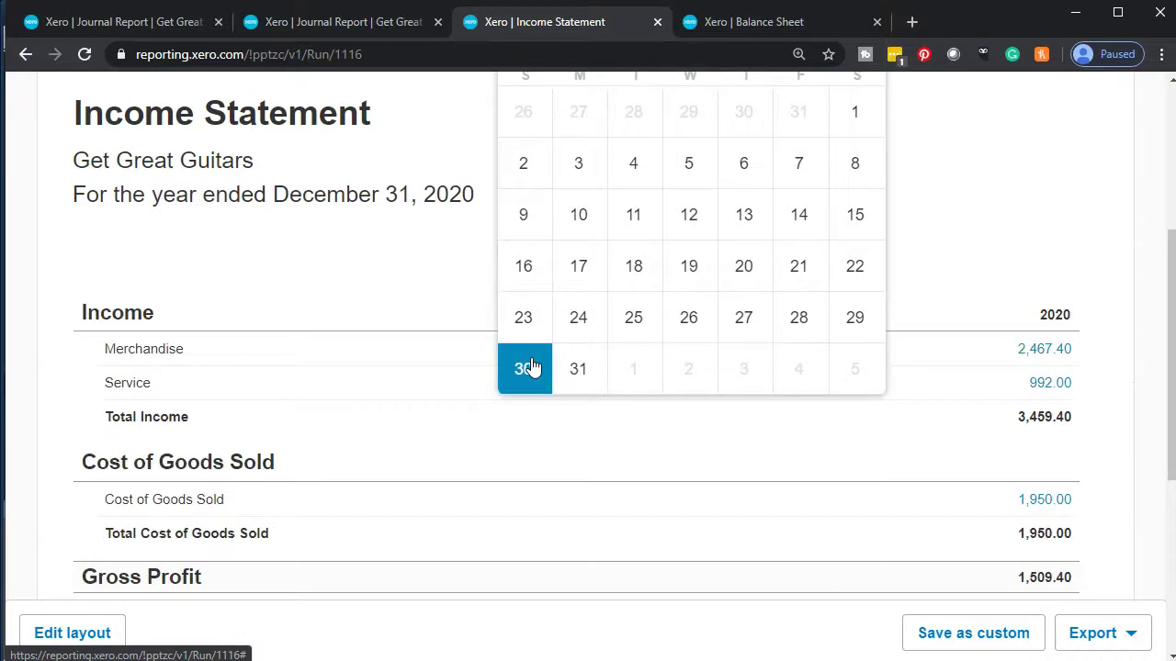
{"action": "left_click", "coordinate": [488, 420]}
{"action": "scroll", "coordinate": [487, 420], "scroll_direction": "up", "scroll_amount": 2}
Set the income statement's end date to Jan 31, 2020 and update the report
{"action": "left_click", "coordinate": [610, 183]}
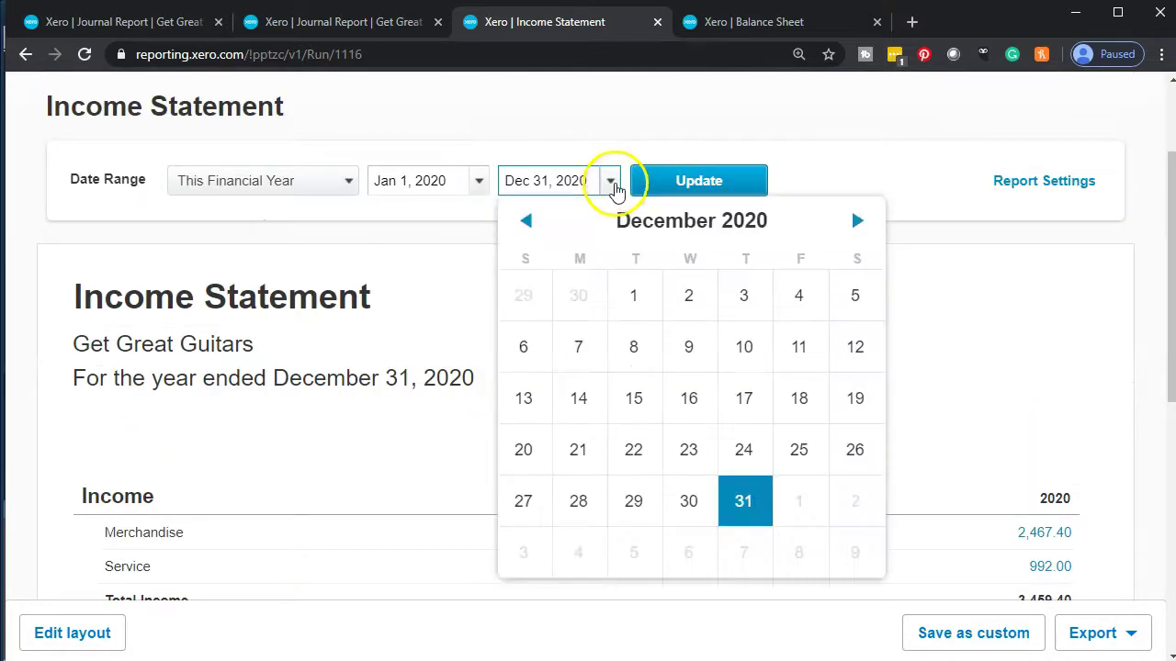
{"action": "left_click", "coordinate": [525, 221]}
{"action": "left_click", "coordinate": [526, 222]}
{"action": "left_click", "coordinate": [527, 222]}
{"action": "left_click", "coordinate": [527, 222]}
{"action": "left_click", "coordinate": [526, 223]}
{"action": "left_click", "coordinate": [526, 222]}
{"action": "left_click", "coordinate": [526, 223]}
{"action": "left_click", "coordinate": [526, 223]}
{"action": "left_click", "coordinate": [526, 223]}
{"action": "left_click", "coordinate": [527, 222]}
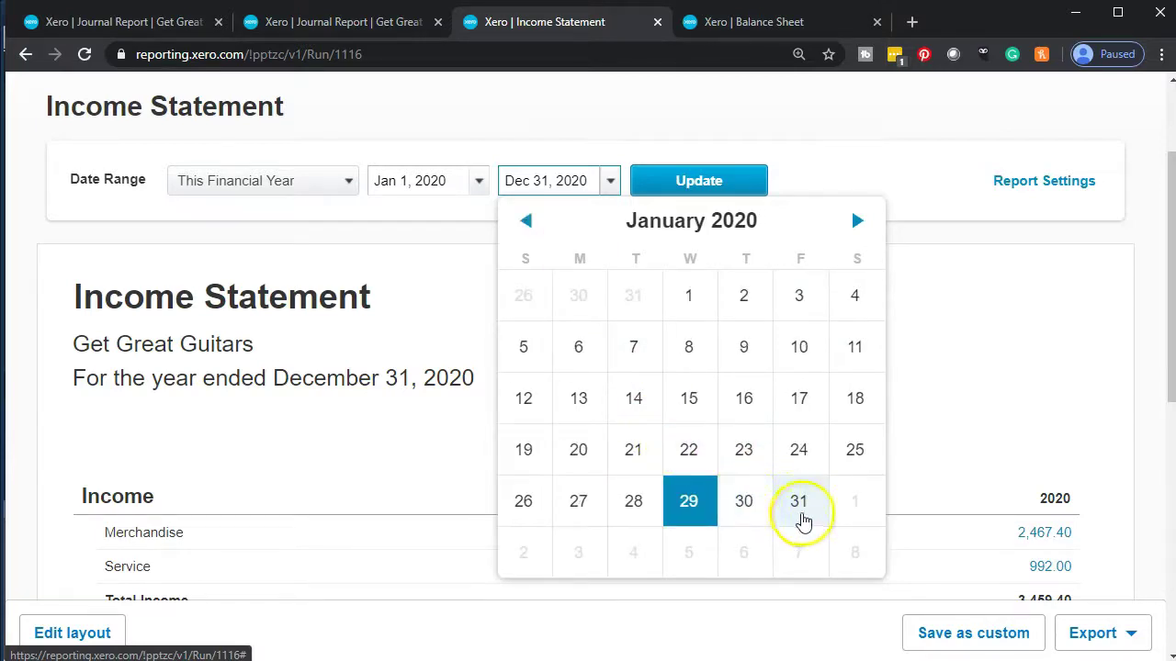
{"action": "left_click", "coordinate": [803, 501]}
{"action": "left_click", "coordinate": [715, 193]}
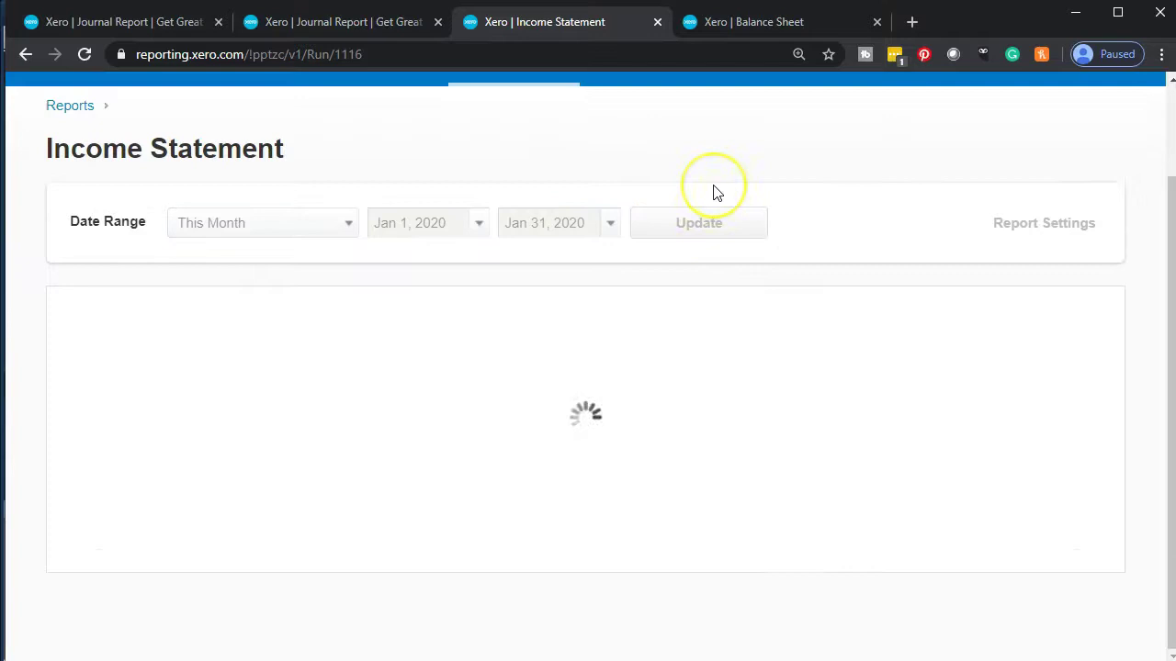
Compare the income statement's net income with current year earnings on the balance sheet, and return to the income section
{"action": "scroll", "coordinate": [675, 309], "scroll_direction": "down", "scroll_amount": 6}
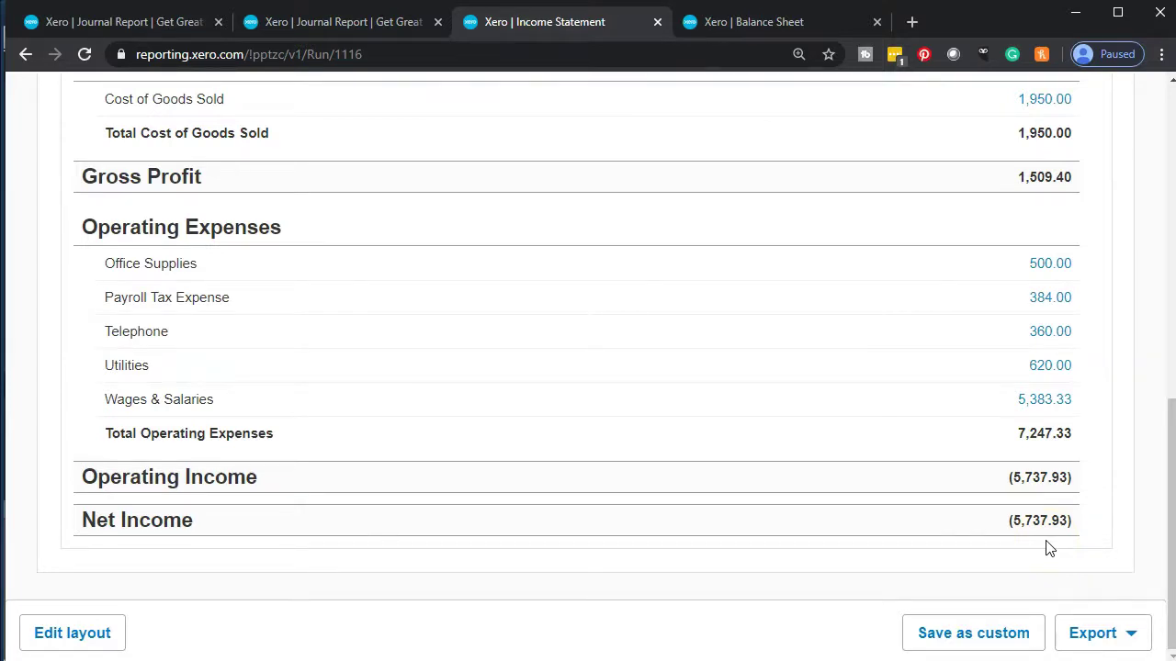
{"action": "left_click", "coordinate": [745, 26]}
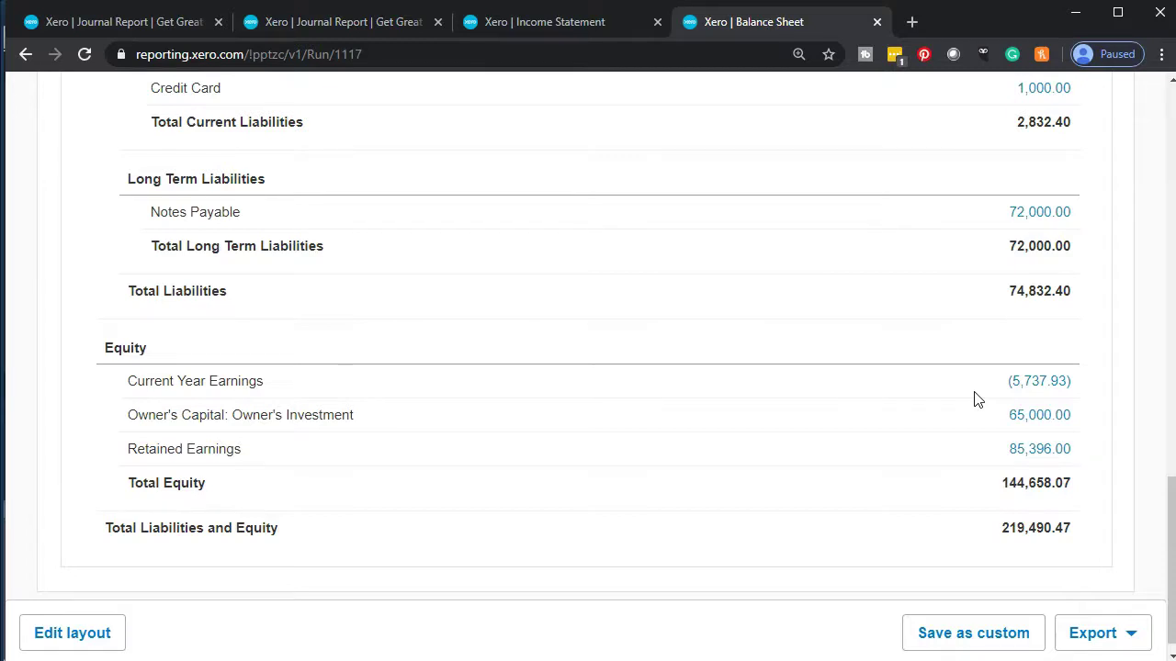
{"action": "left_click", "coordinate": [551, 25]}
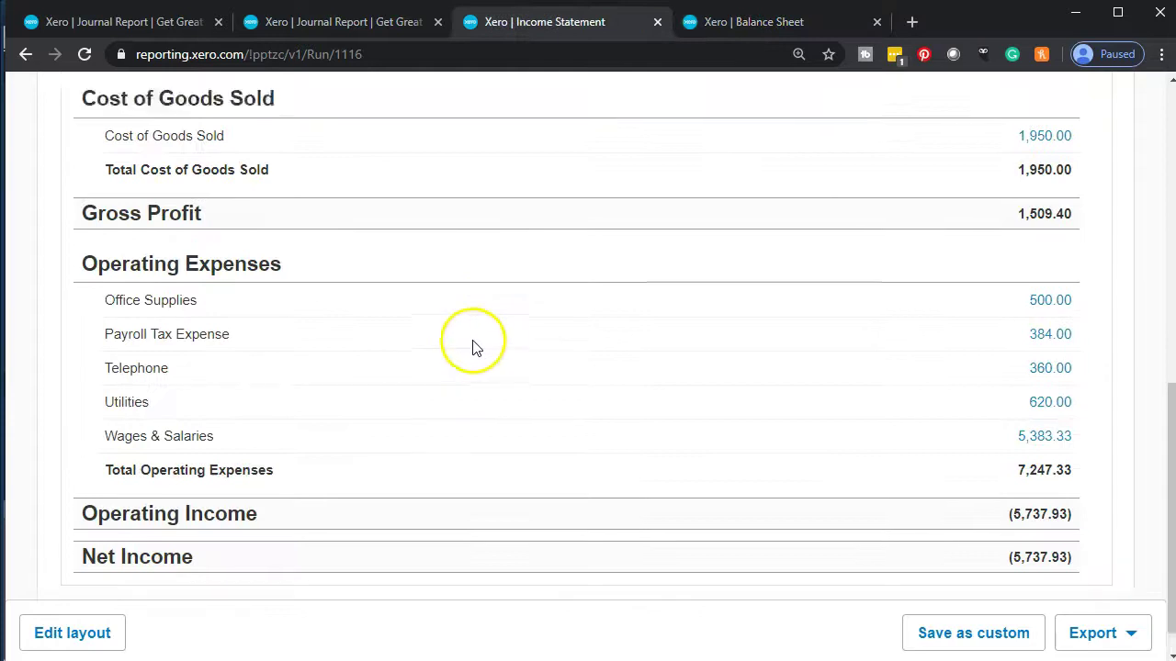
{"action": "scroll", "coordinate": [472, 347], "scroll_direction": "up", "scroll_amount": 5}
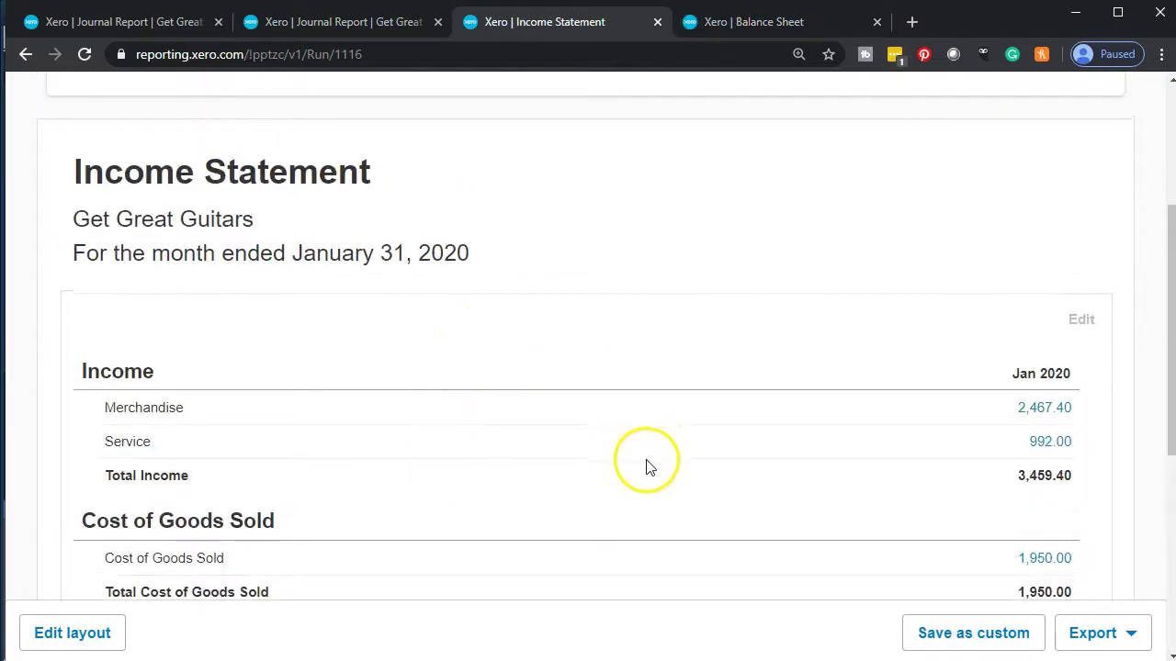
Review the January 2020 income statement from income through cost of goods sold and operating expenses to net income
{"action": "scroll", "coordinate": [884, 451], "scroll_direction": "down", "scroll_amount": 1}
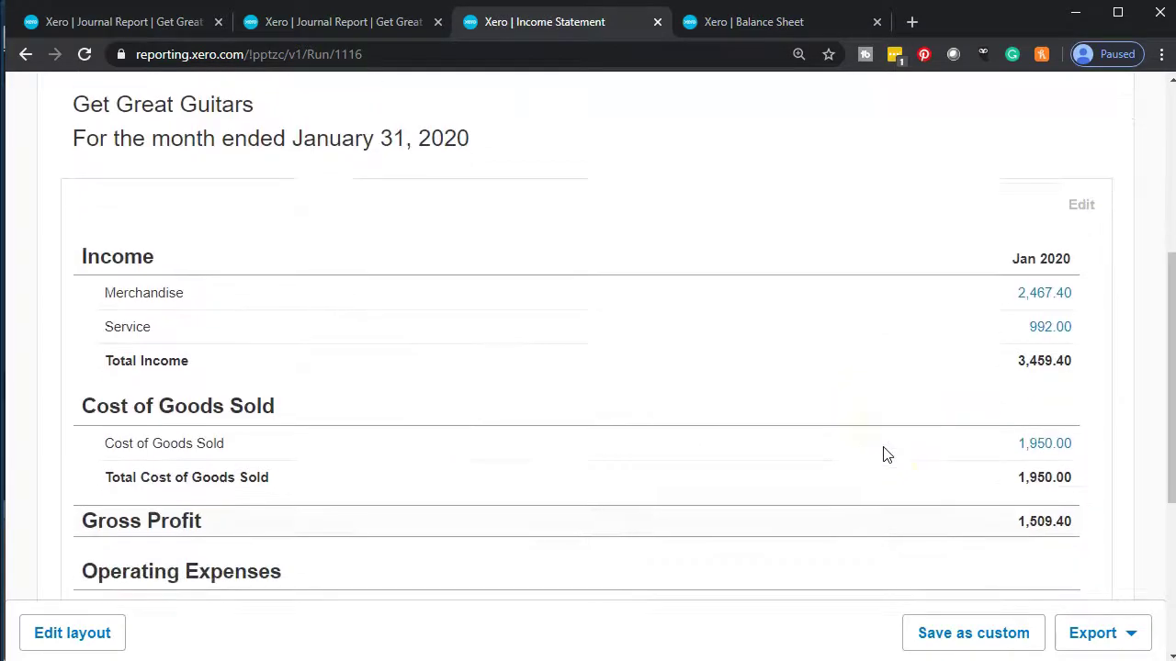
{"action": "scroll", "coordinate": [922, 407], "scroll_direction": "down", "scroll_amount": 1}
{"action": "scroll", "coordinate": [923, 407], "scroll_direction": "down", "scroll_amount": 2}
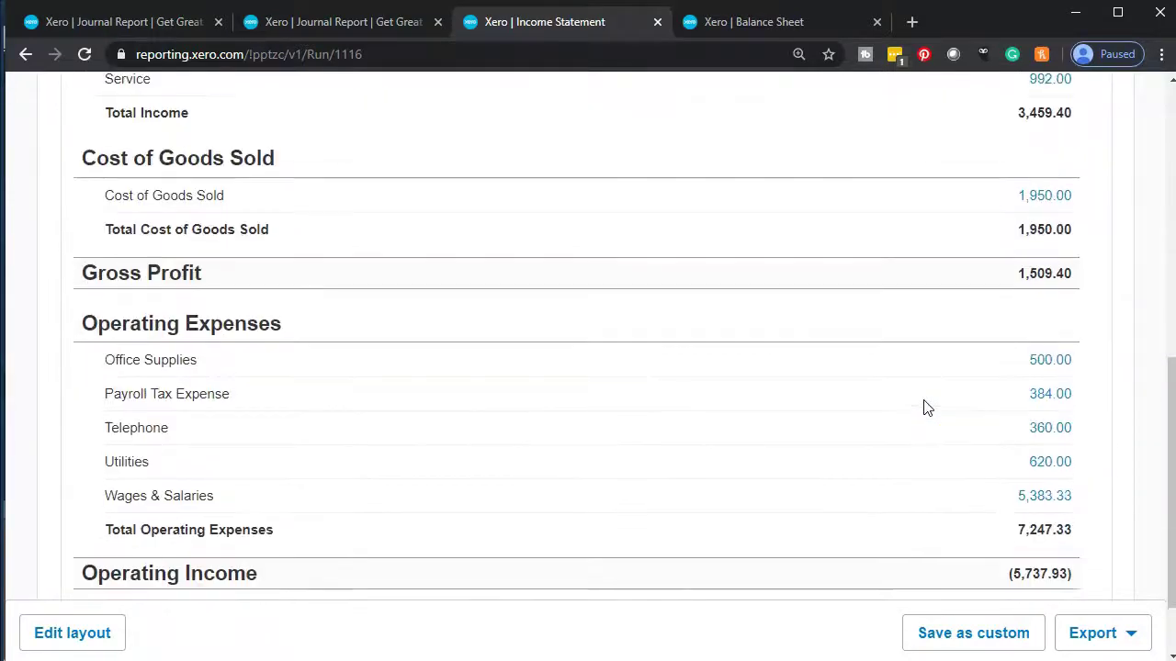
{"action": "scroll", "coordinate": [925, 406], "scroll_direction": "down", "scroll_amount": 1}
{"action": "left_click", "coordinate": [936, 365]}
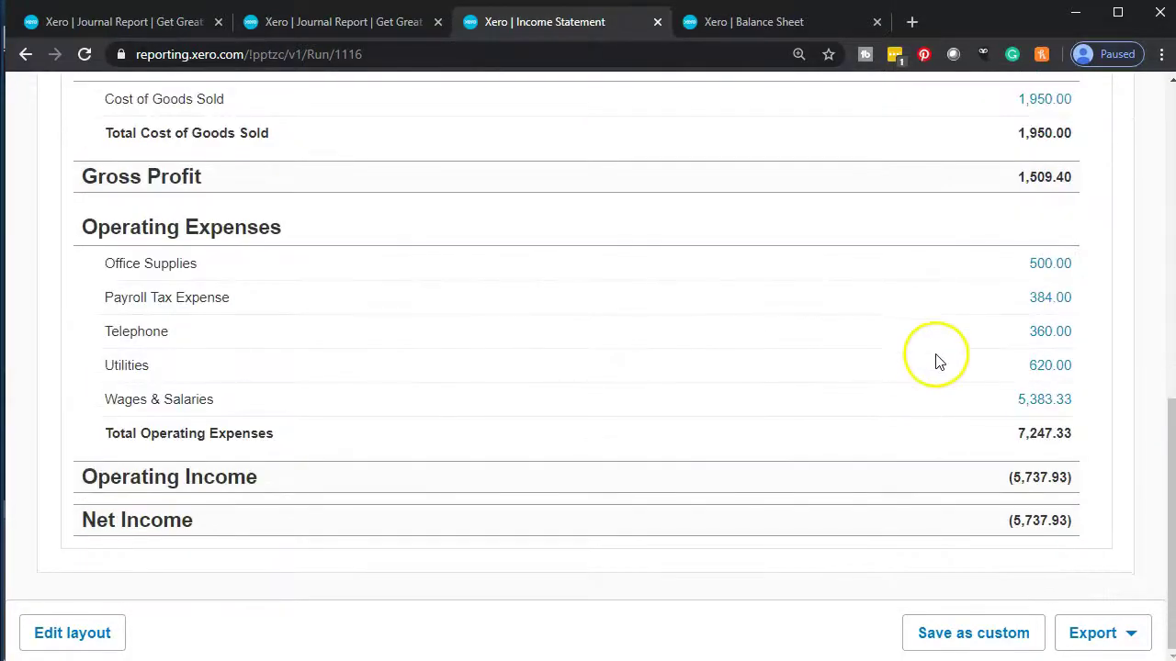
{"action": "left_click", "coordinate": [962, 528]}
{"action": "scroll", "coordinate": [962, 530], "scroll_direction": "up", "scroll_amount": 4}
{"action": "left_click", "coordinate": [975, 548]}
{"action": "scroll", "coordinate": [559, 376], "scroll_direction": "up", "scroll_amount": 1}
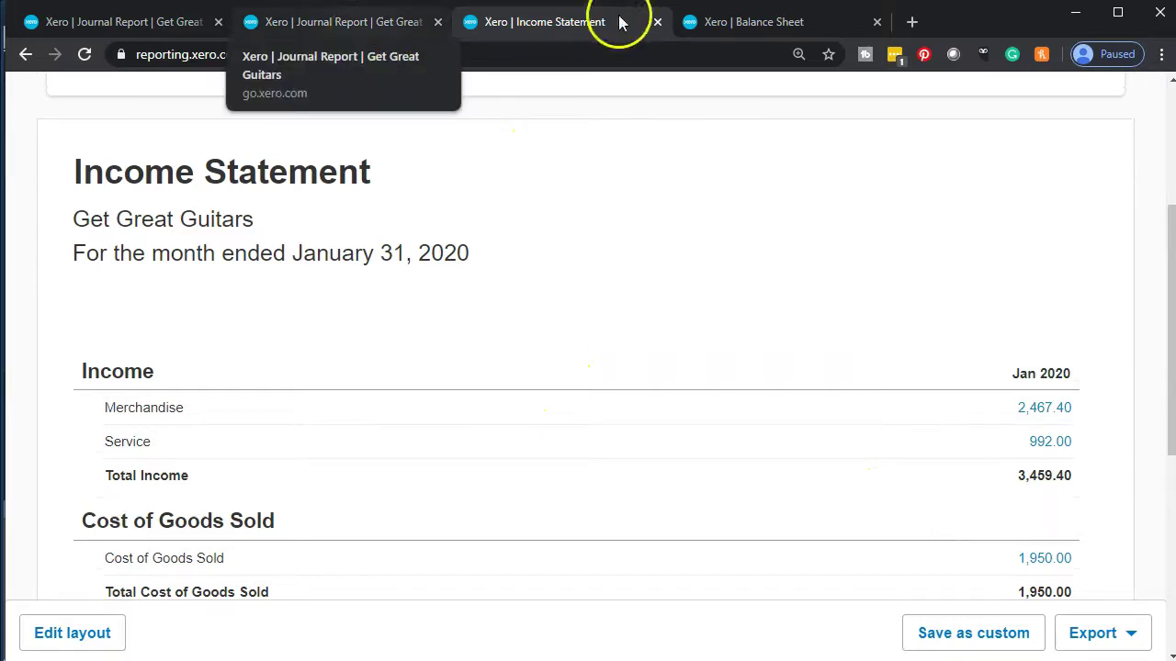
Export the January 31, 2020 balance sheet as a PDF and look over the report's date and assets
{"action": "left_click", "coordinate": [767, 21]}
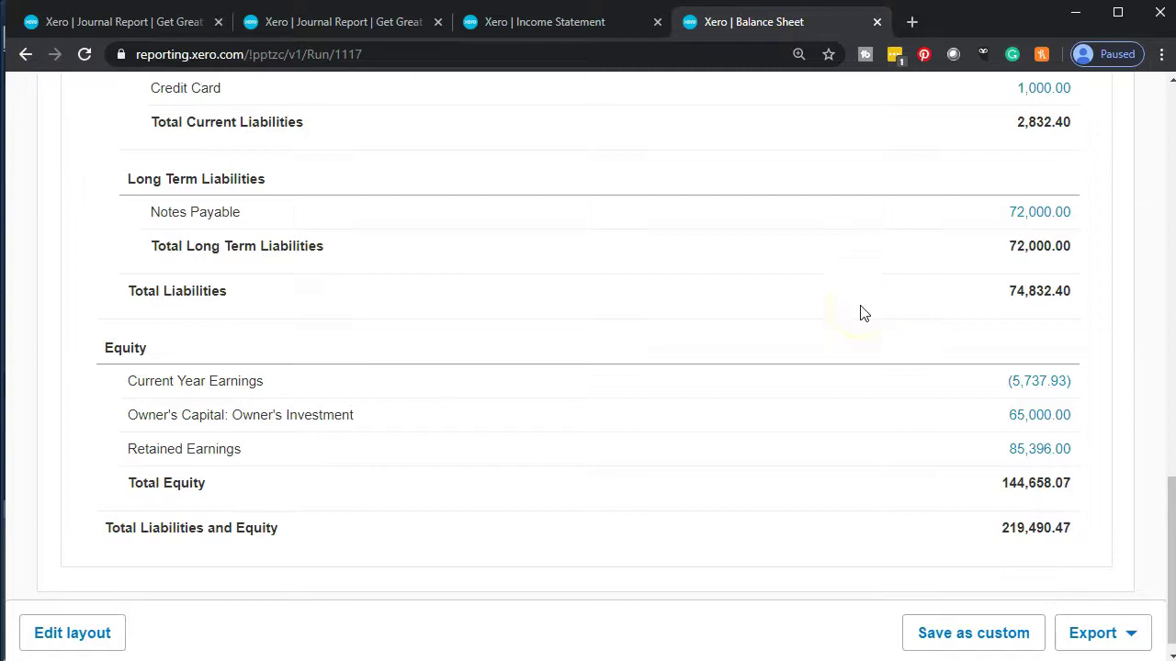
{"action": "left_click", "coordinate": [1129, 635]}
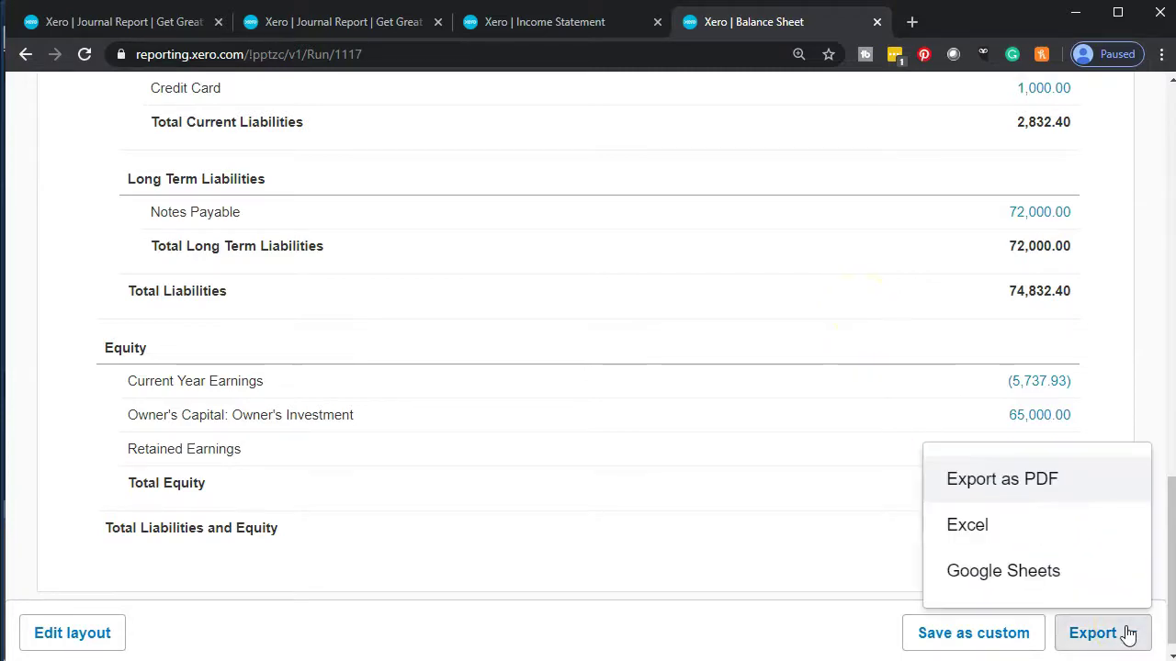
{"action": "left_click", "coordinate": [1024, 482]}
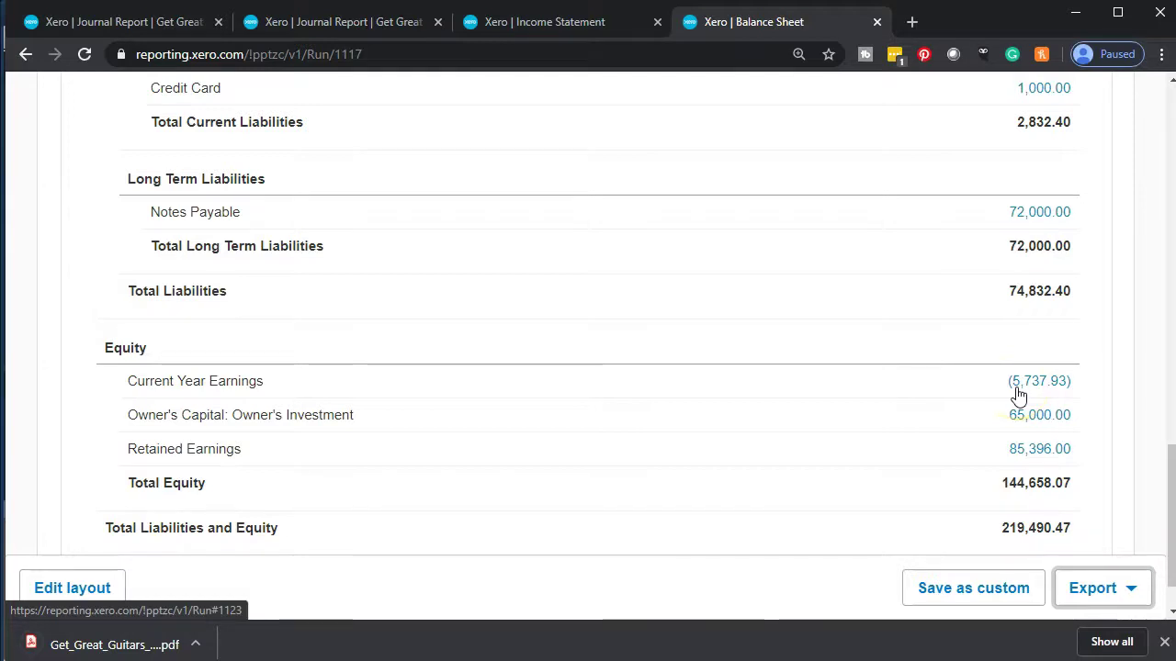
{"action": "scroll", "coordinate": [848, 451], "scroll_direction": "up", "scroll_amount": 15}
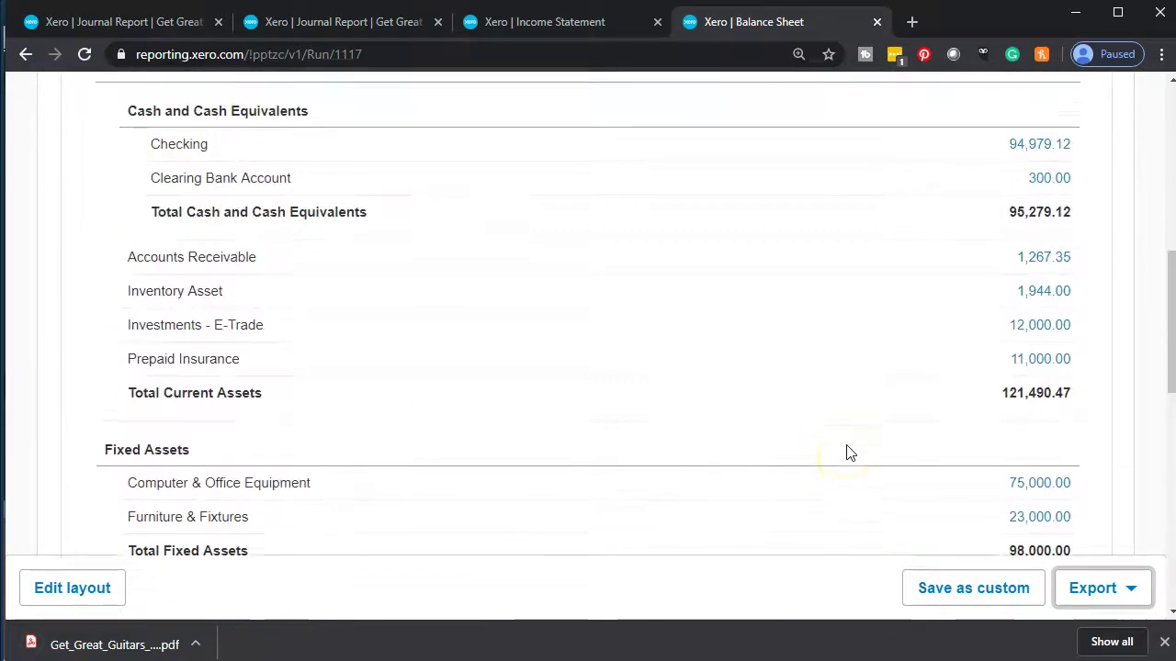
{"action": "scroll", "coordinate": [848, 451], "scroll_direction": "up", "scroll_amount": 2}
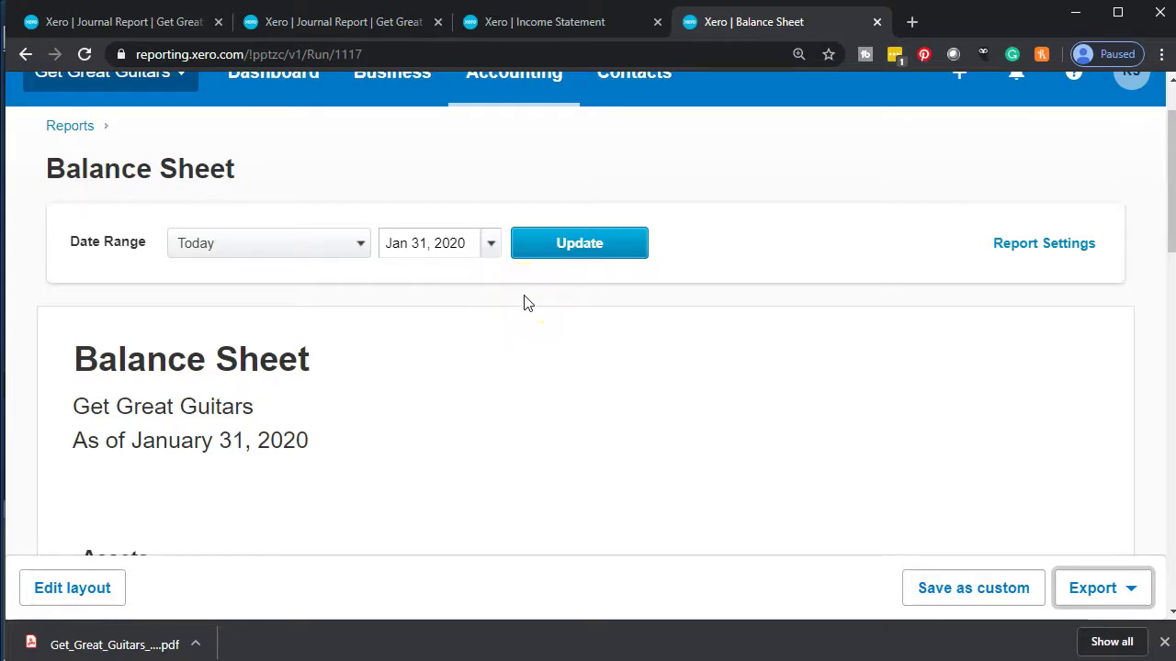
{"action": "scroll", "coordinate": [526, 304], "scroll_direction": "down", "scroll_amount": 5}
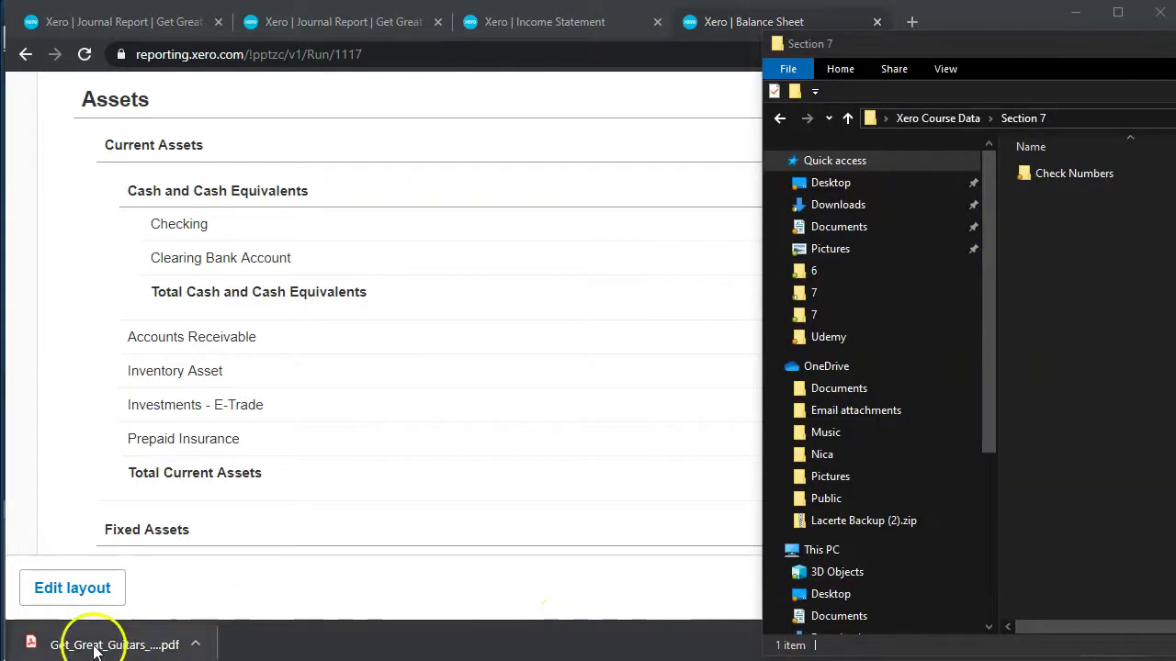
Put the exported balance sheet PDF in the Section 7 folder, rename it Balance Sheet, and return to the browser
{"action": "left_click_drag", "start_coordinate": [137, 630], "coordinate": [606, 236]}
{"action": "double_click", "coordinate": [629, 166]}
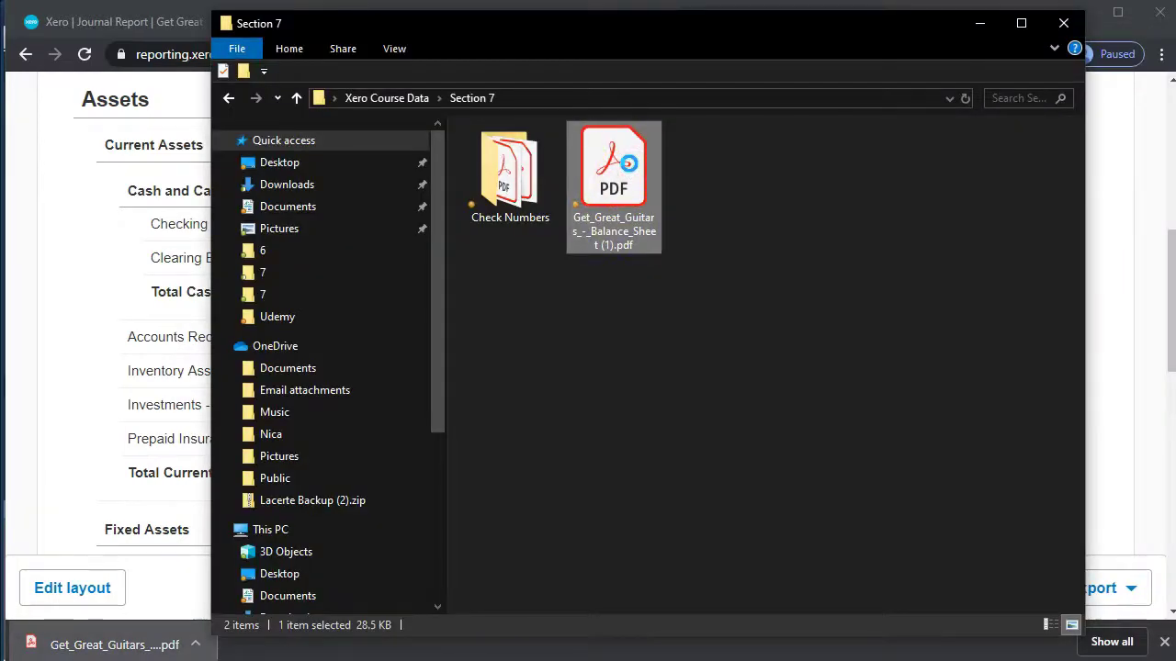
{"action": "right_click", "coordinate": [630, 166]}
{"action": "left_click", "coordinate": [750, 599]}
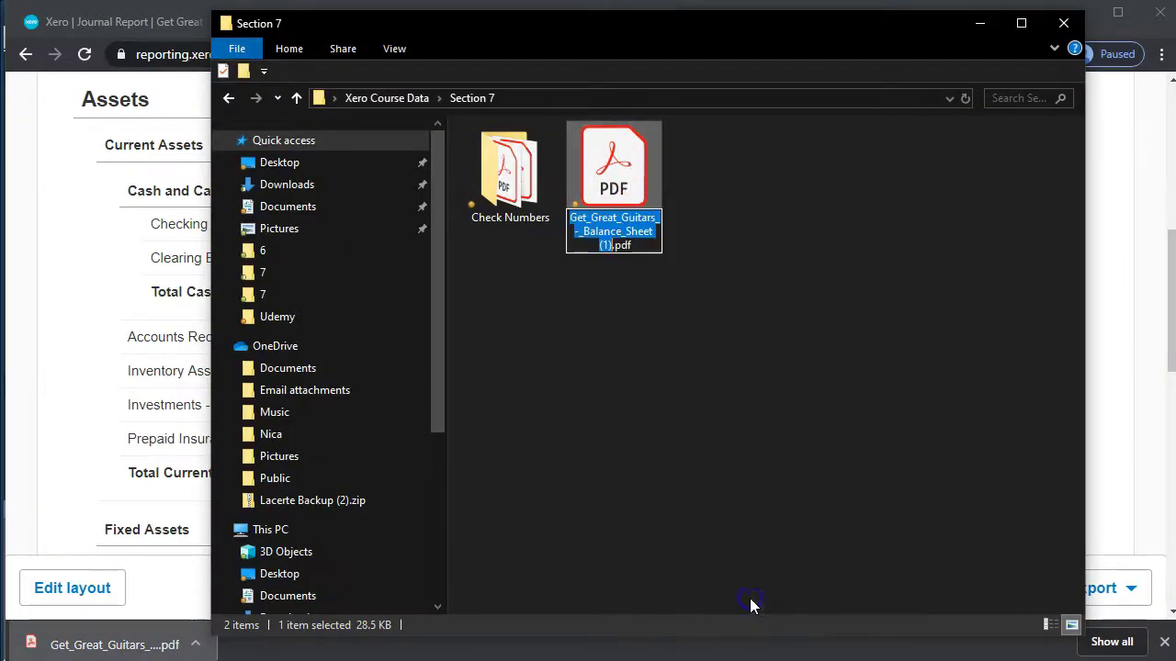
{"action": "type", "text": "Balance Sheet"}
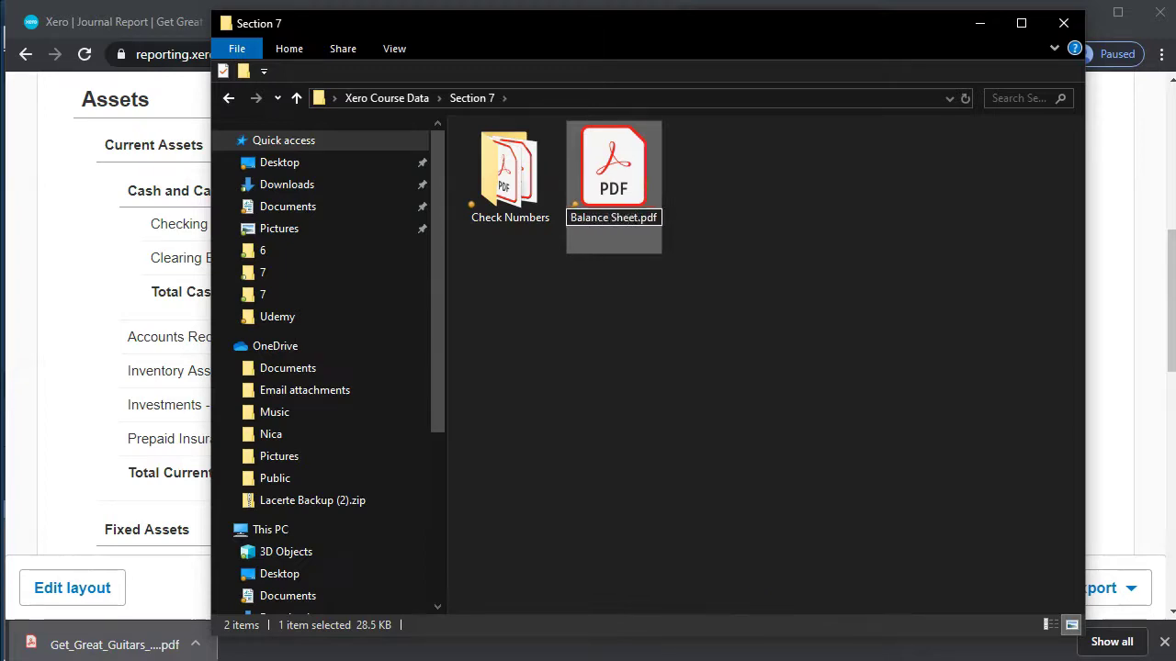
{"action": "key", "text": "Return"}
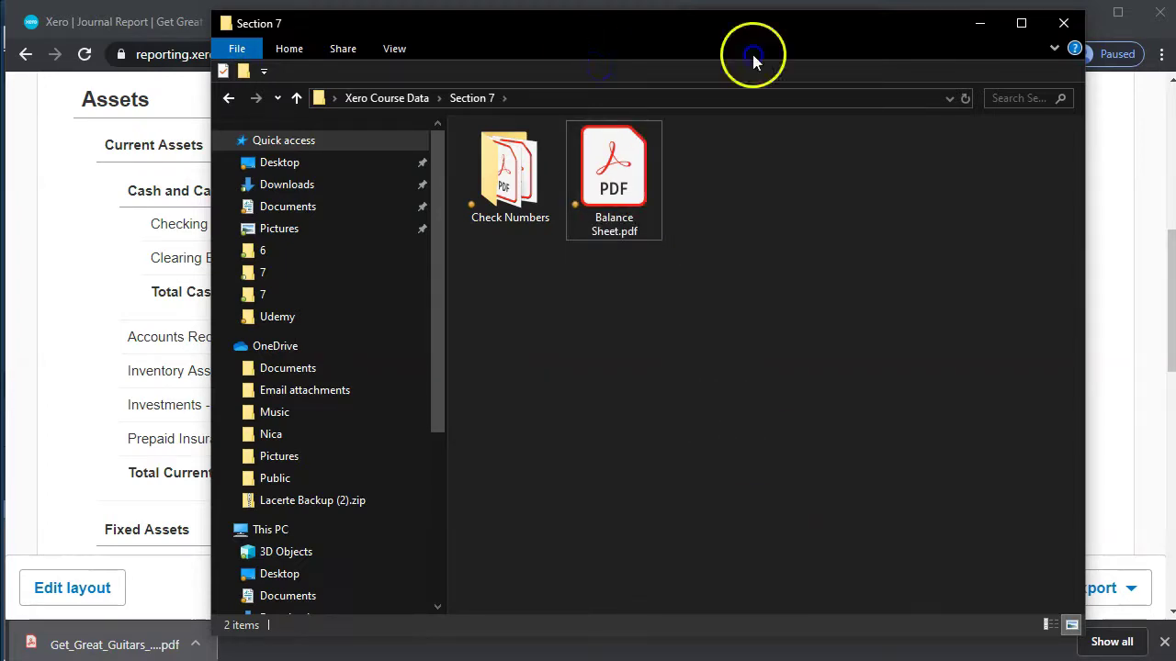
{"action": "left_click_drag", "start_coordinate": [746, 24], "coordinate": [990, 46]}
{"action": "key", "text": "alt+Tab"}
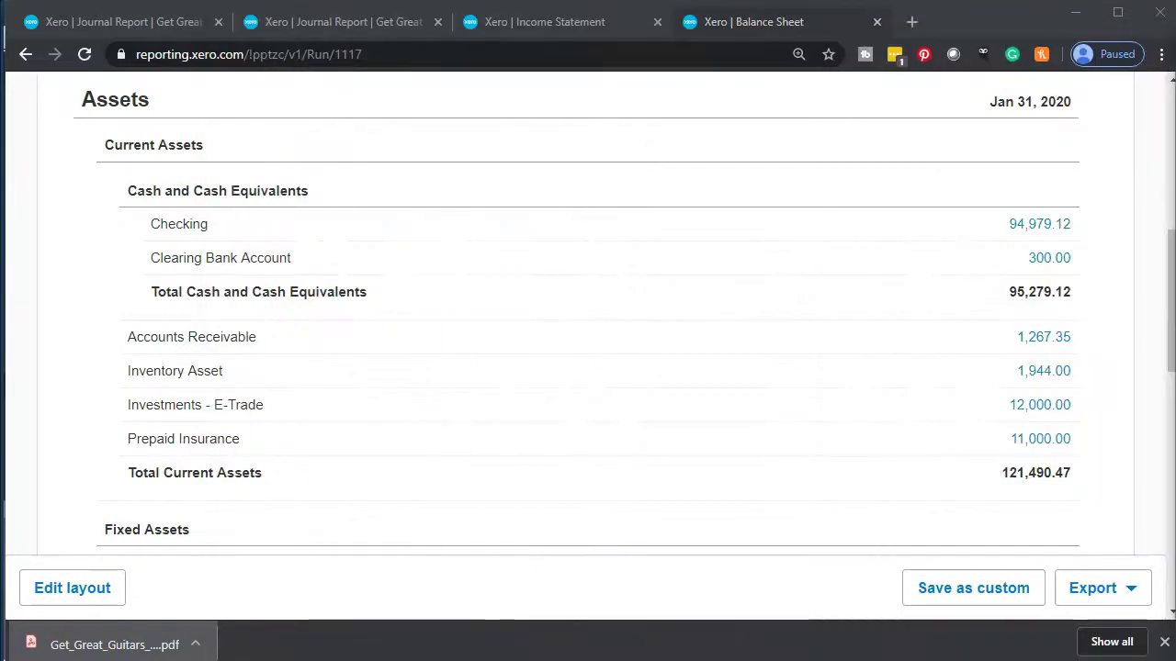
Export the January 2020 income statement as a PDF
{"action": "left_click", "coordinate": [577, 31]}
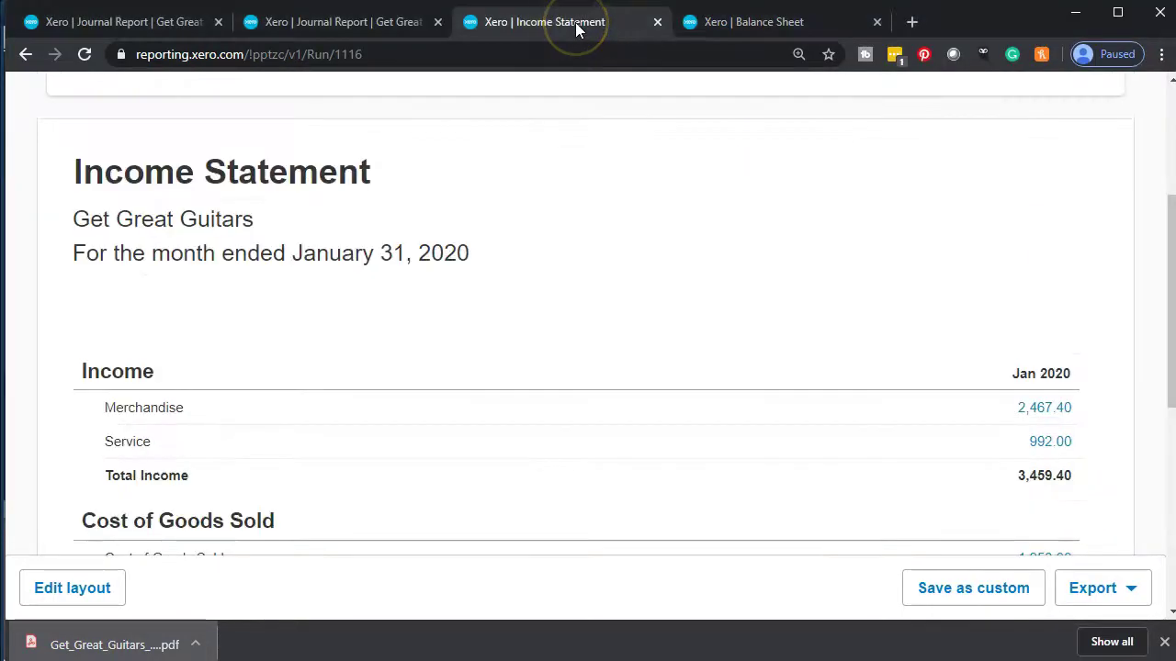
{"action": "left_click", "coordinate": [1102, 589]}
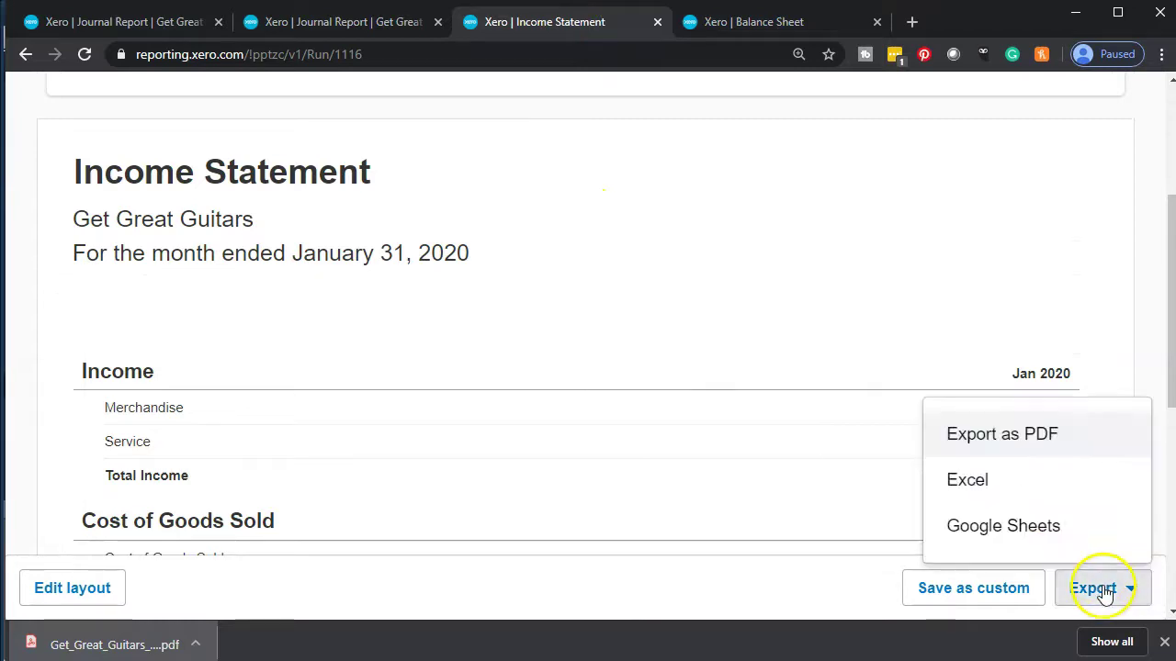
{"action": "left_click", "coordinate": [1045, 436]}
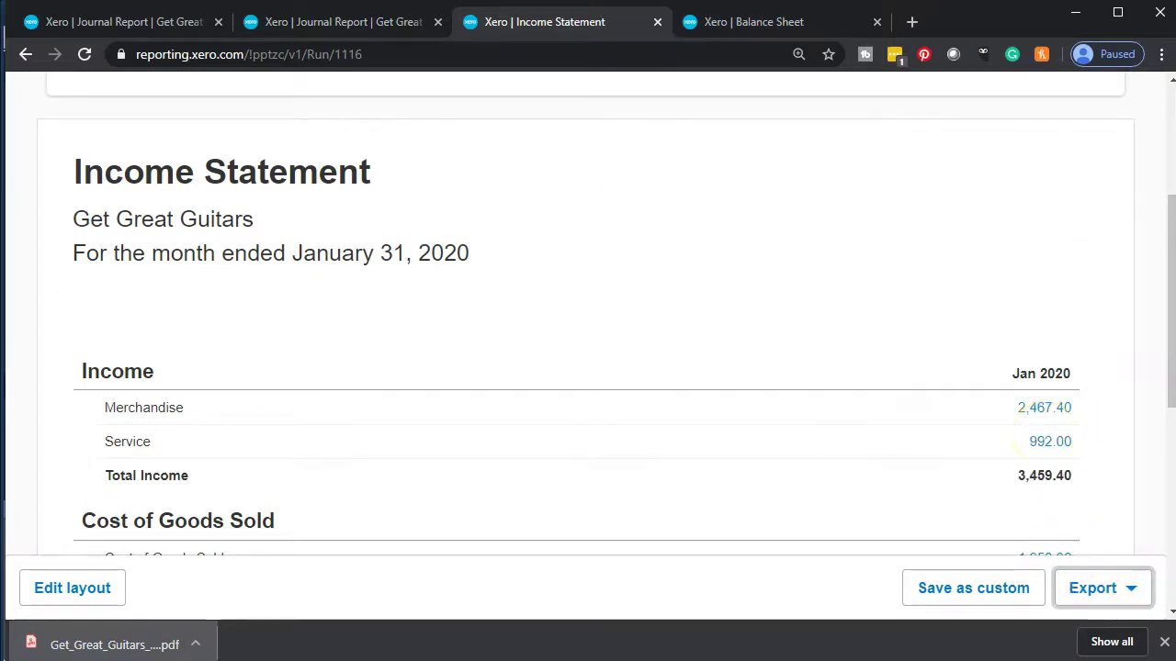
Bring up the Section 7 folder and place the downloaded income statement PDF in it
{"action": "key", "text": "alt+Tab"}
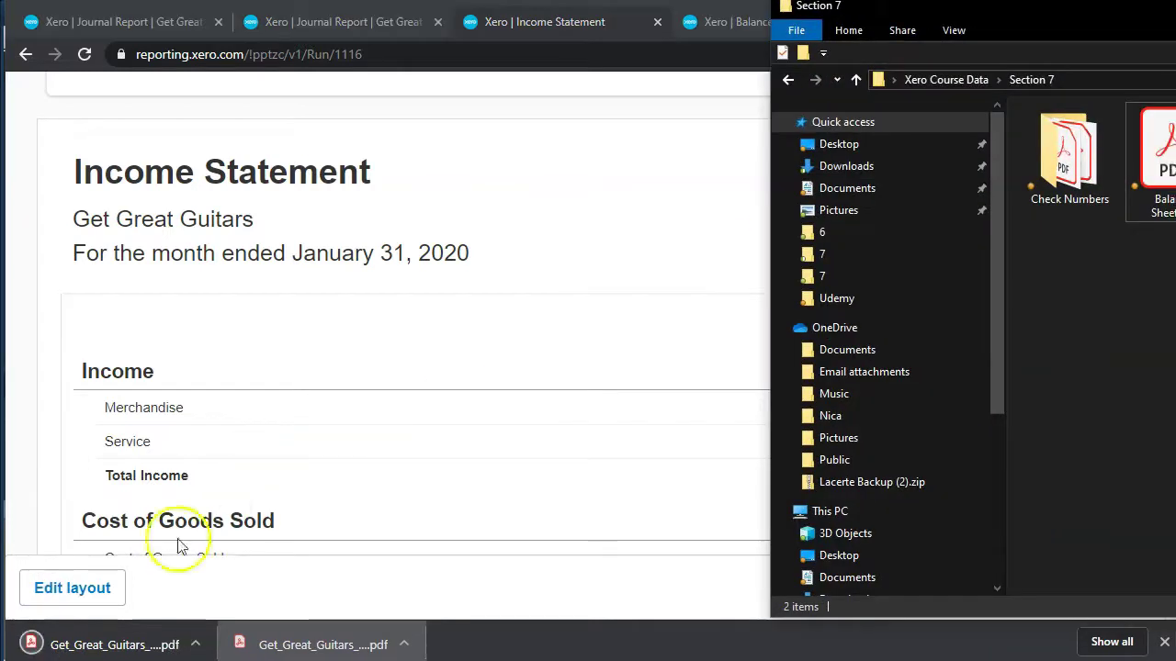
{"action": "left_click_drag", "start_coordinate": [111, 632], "coordinate": [1174, 359]}
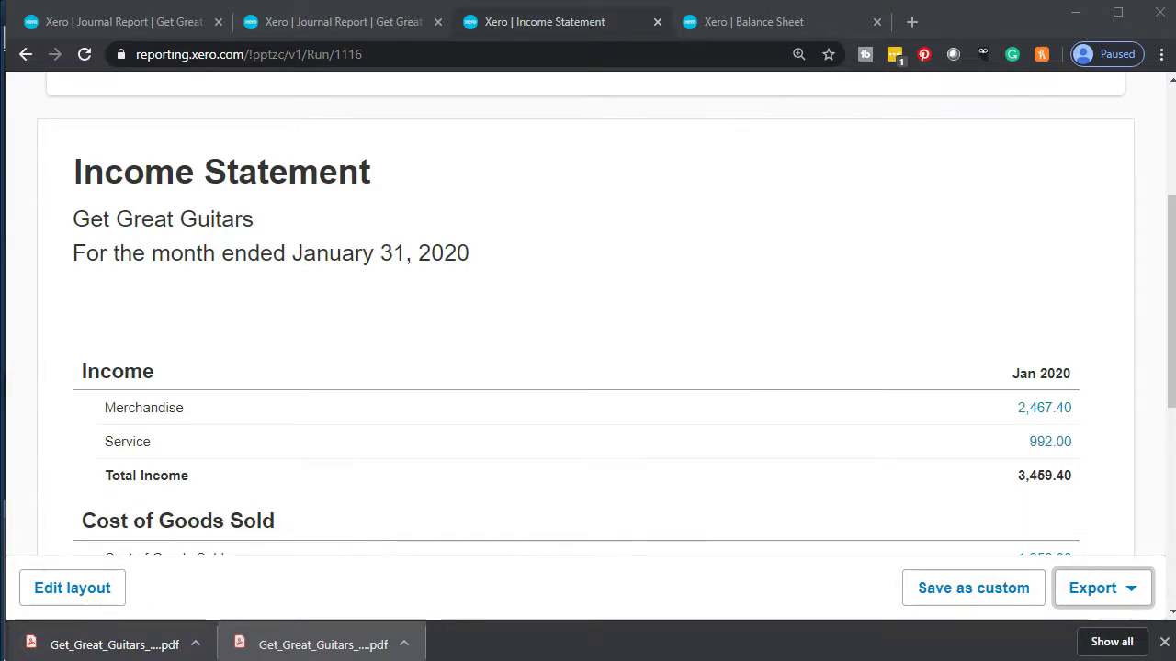
{"action": "left_click_drag", "start_coordinate": [1175, 358], "coordinate": [1162, 165]}
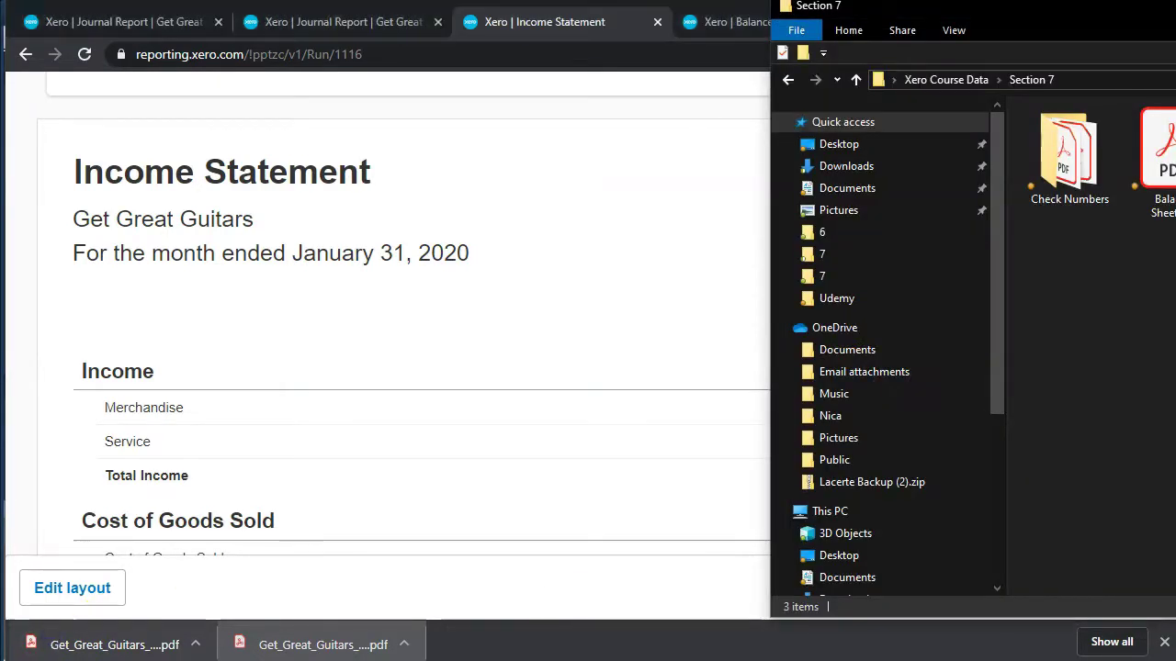
Rename the income statement PDF in the Section 7 folder as Income Statement and return to the browser
{"action": "left_click_drag", "start_coordinate": [1133, 53], "coordinate": [726, 109]}
{"action": "double_click", "coordinate": [662, 180]}
{"action": "right_click", "coordinate": [659, 179]}
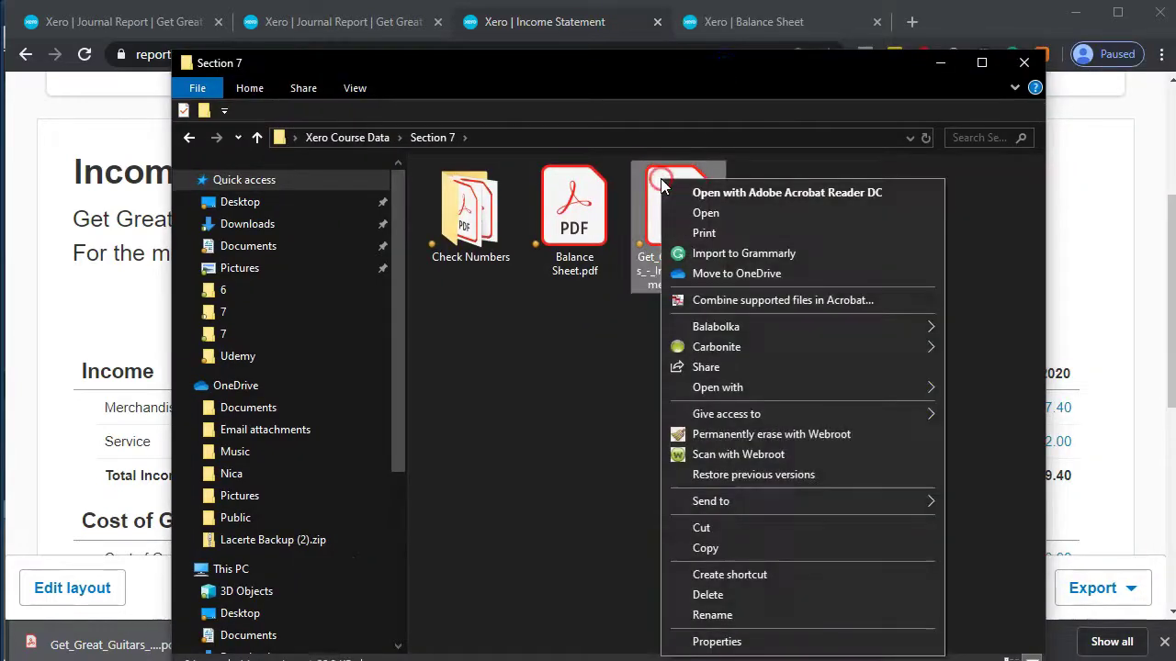
{"action": "left_click", "coordinate": [735, 614]}
{"action": "type", "text": "Income Statement"}
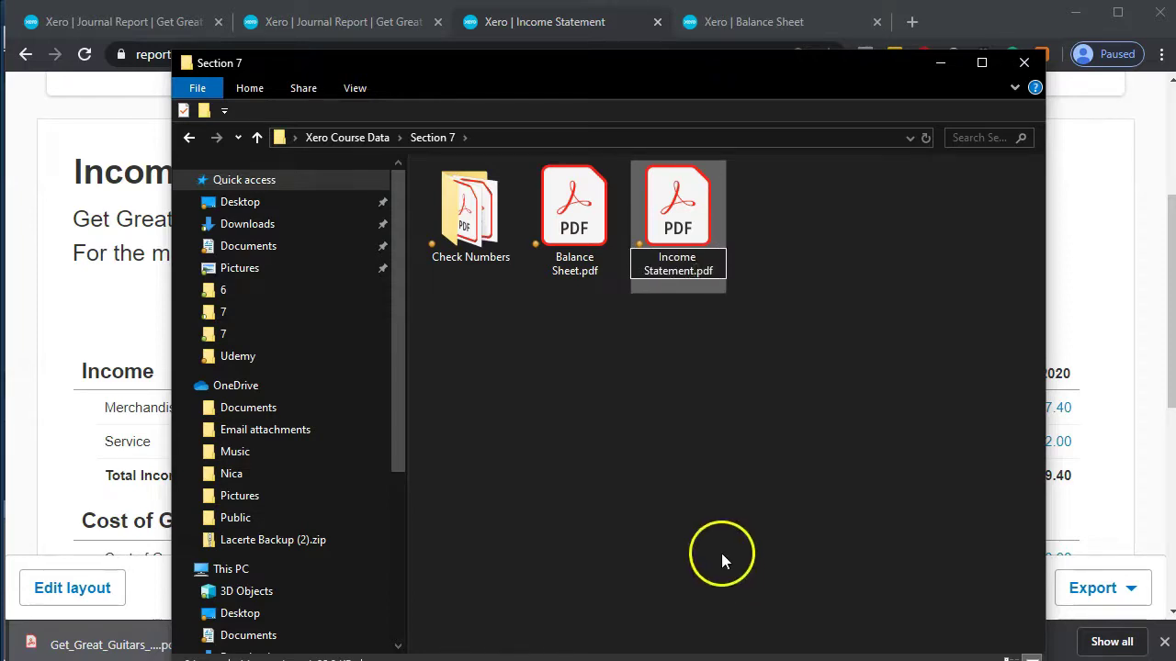
{"action": "left_click", "coordinate": [690, 488]}
{"action": "left_click_drag", "start_coordinate": [544, 53], "coordinate": [1119, 41]}
{"action": "key", "text": "alt+Tab"}
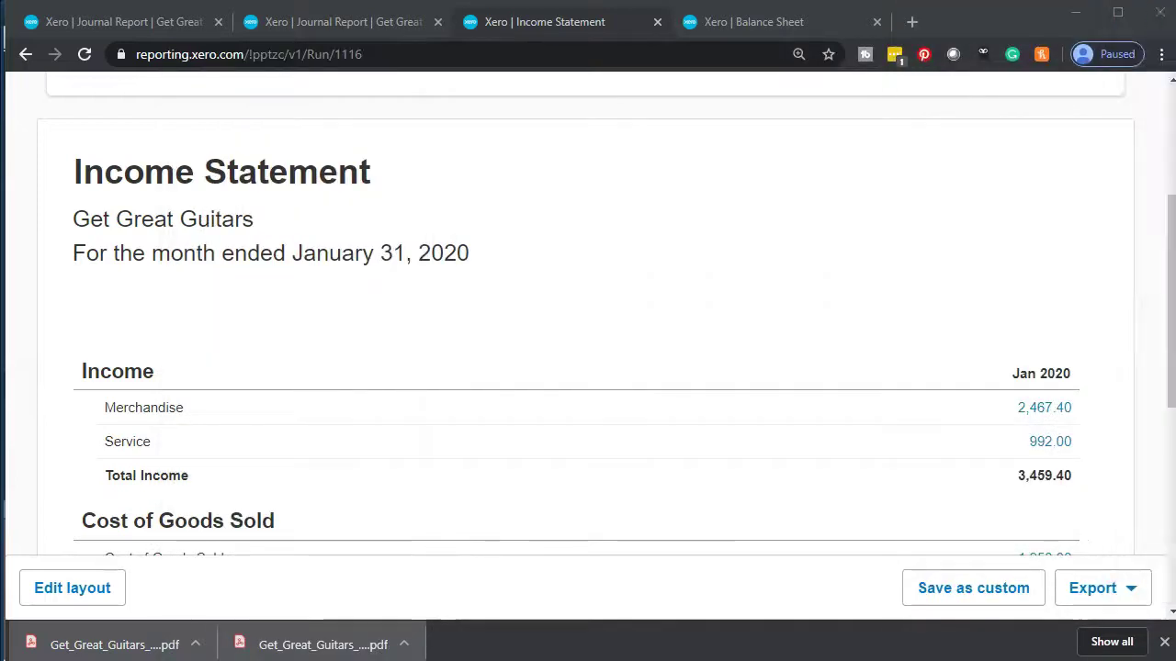
Switch to the January 2020 journal report, go through its entries, and export it as a PDF
{"action": "left_click", "coordinate": [332, 28]}
{"action": "scroll", "coordinate": [420, 358], "scroll_direction": "down", "scroll_amount": 1}
{"action": "scroll", "coordinate": [419, 358], "scroll_direction": "down", "scroll_amount": 2}
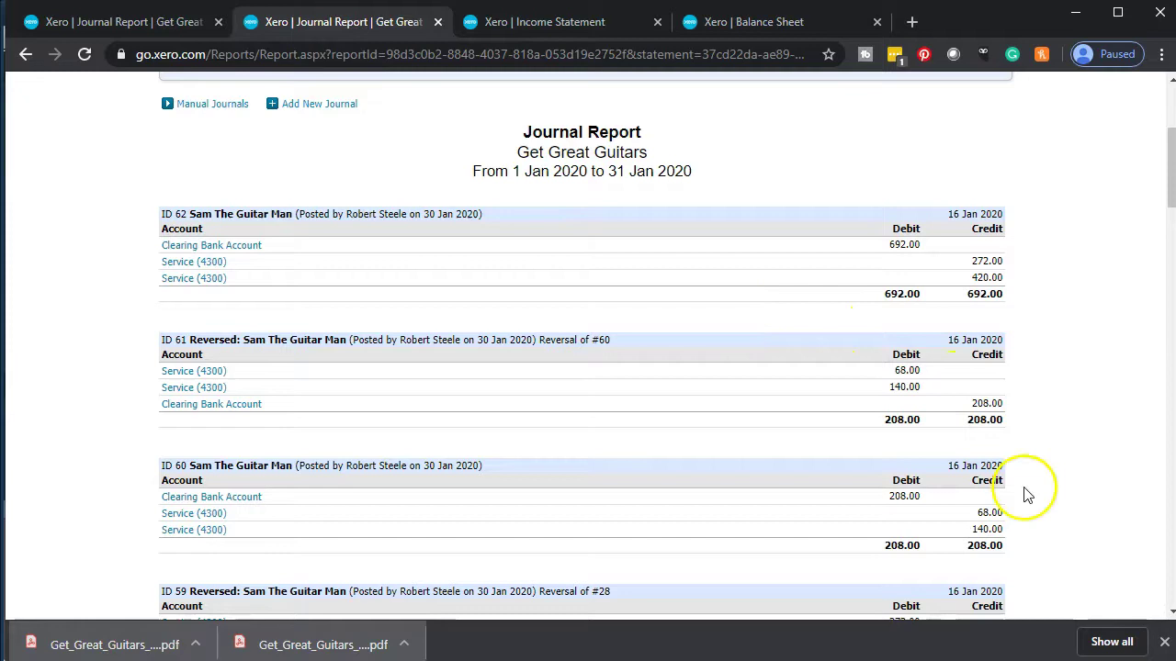
{"action": "scroll", "coordinate": [1028, 451], "scroll_direction": "down", "scroll_amount": 20}
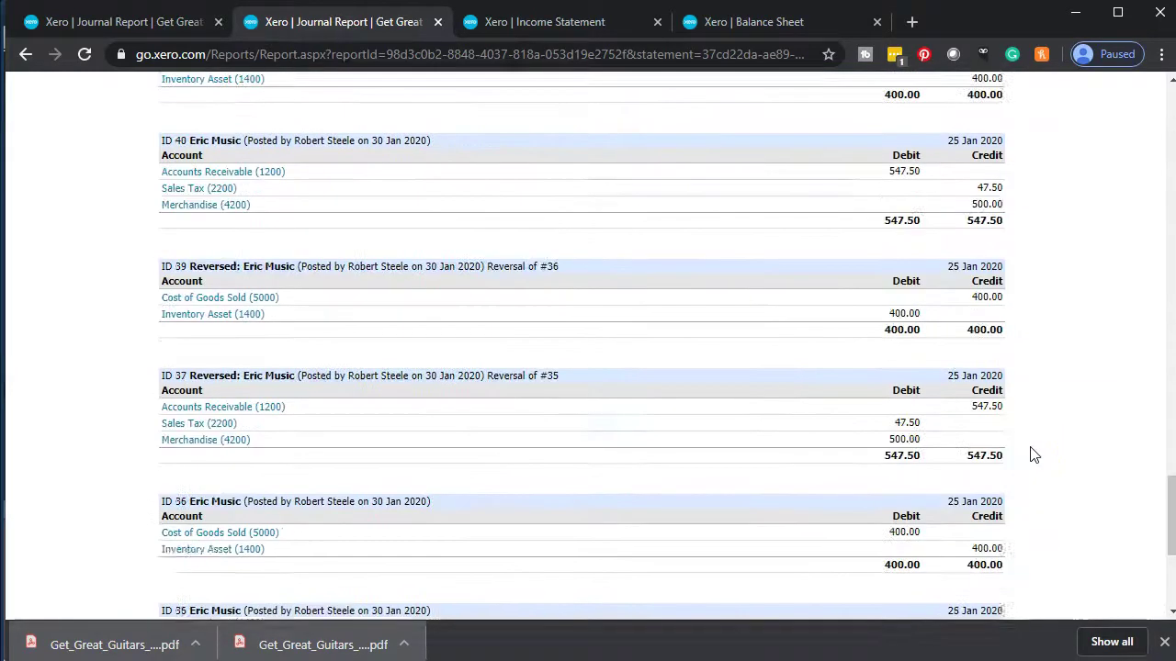
{"action": "scroll", "coordinate": [1029, 450], "scroll_direction": "down", "scroll_amount": 4}
{"action": "left_click", "coordinate": [986, 468]}
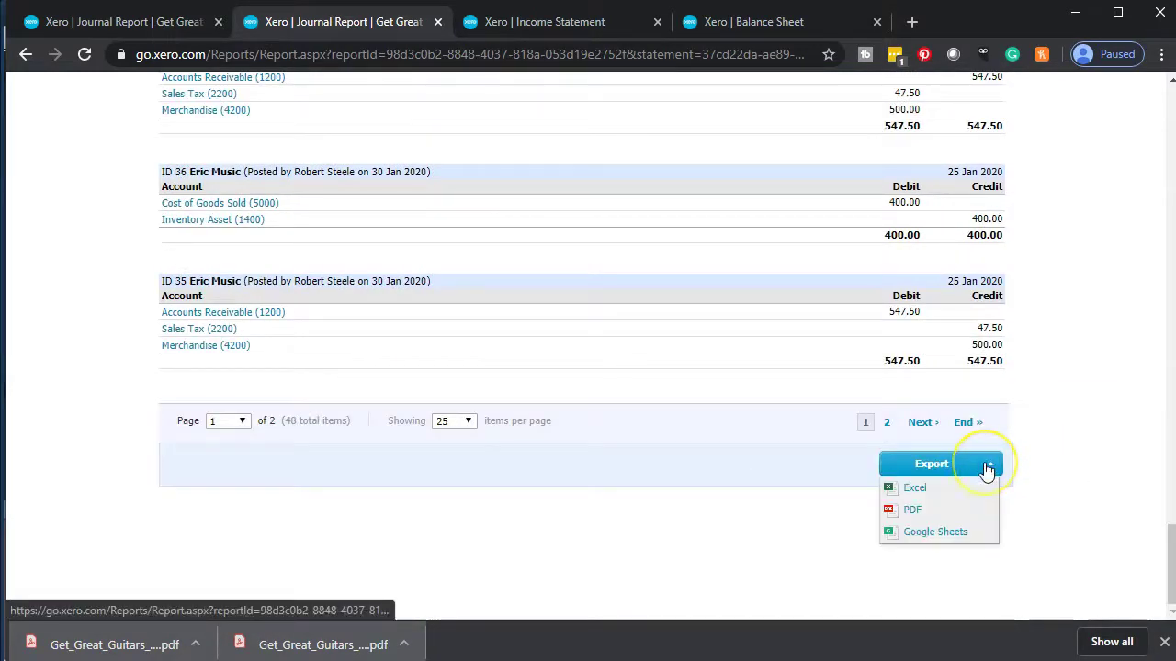
{"action": "left_click", "coordinate": [946, 512]}
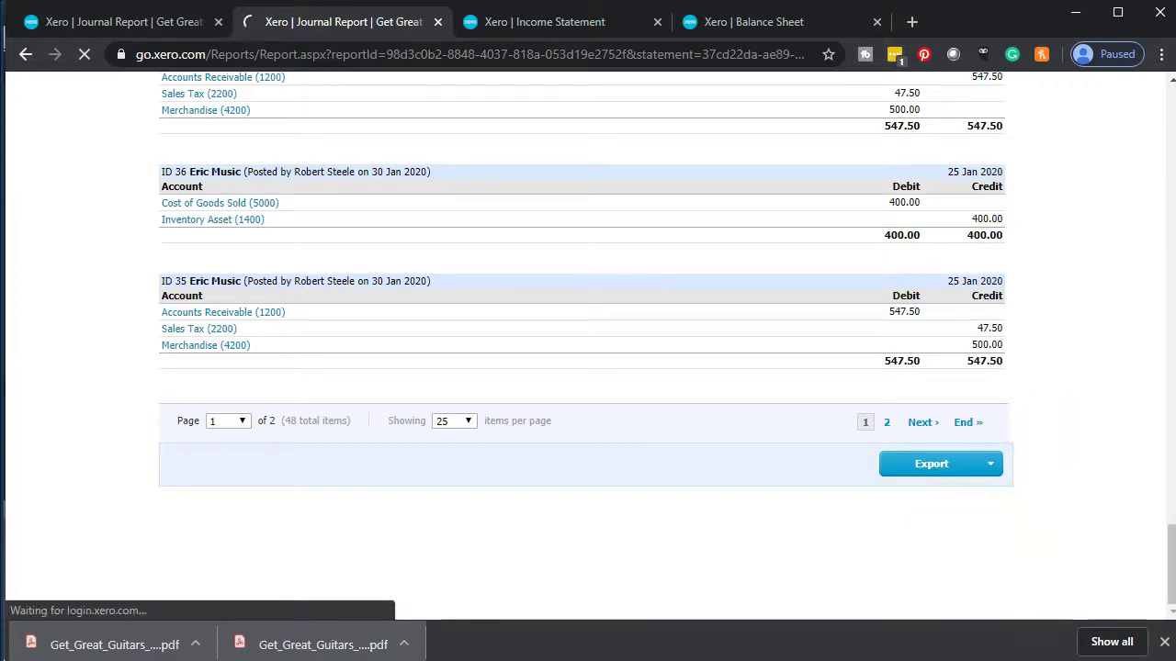
Place the downloaded journal report PDF in the Section 7 folder and bring the folder window into full view
{"action": "key", "text": "alt+Tab"}
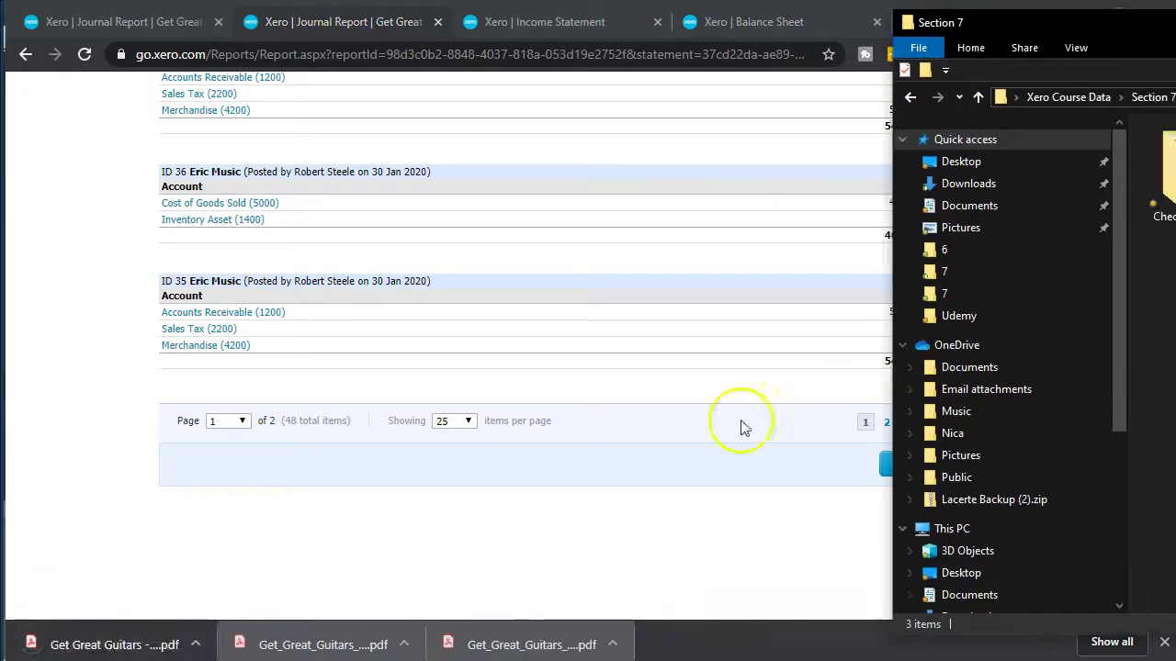
{"action": "scroll", "coordinate": [497, 438], "scroll_direction": "up", "scroll_amount": 20}
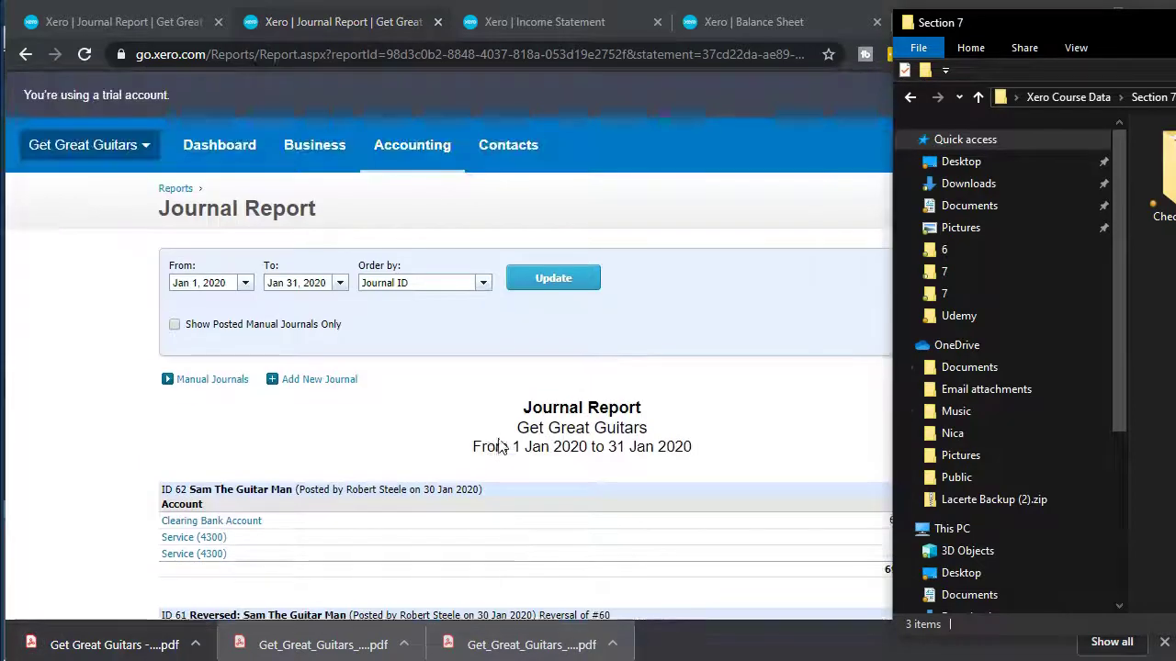
{"action": "left_click", "coordinate": [79, 643]}
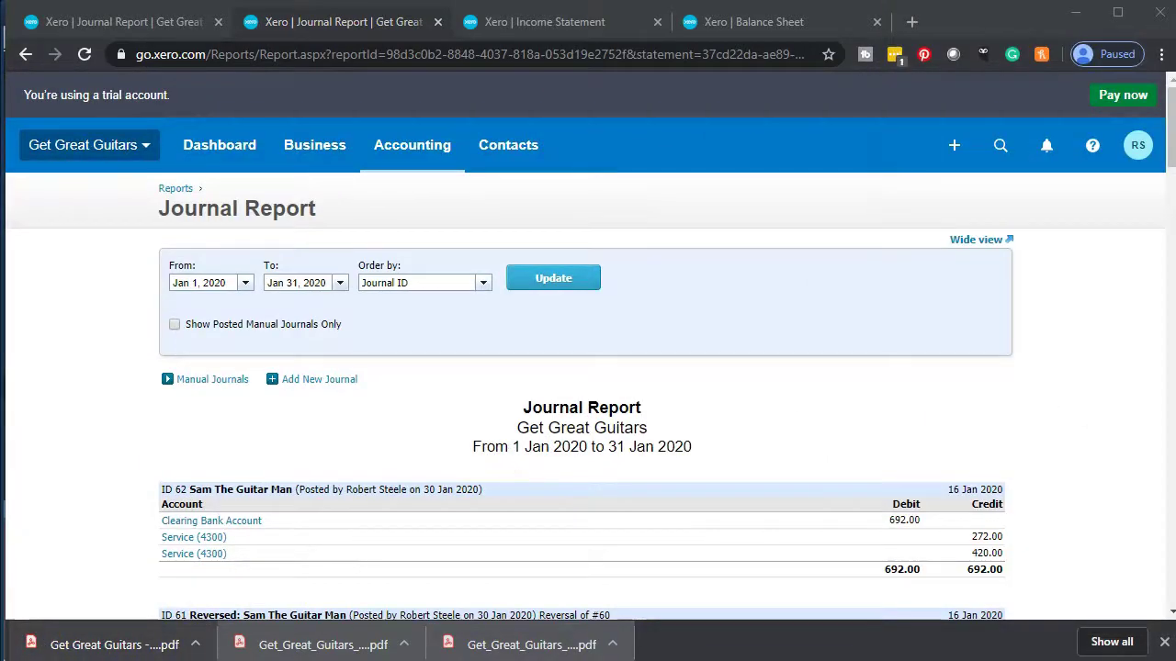
{"action": "key", "text": "alt+Tab"}
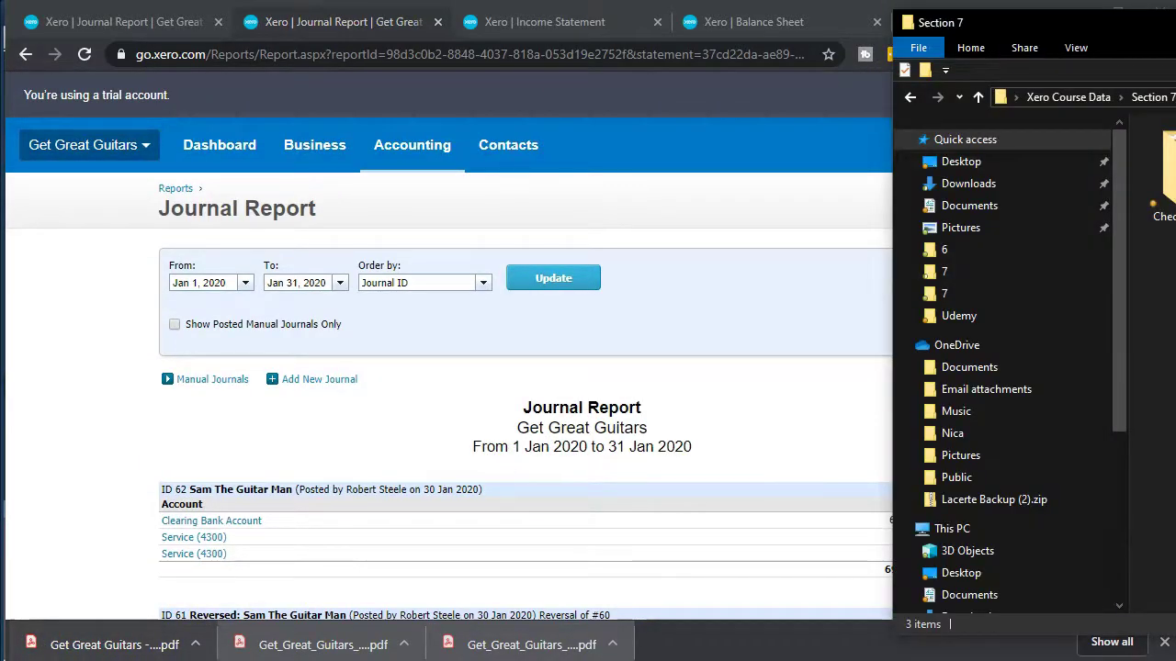
{"action": "scroll", "coordinate": [525, 359], "scroll_direction": "down", "scroll_amount": 3}
{"action": "left_click_drag", "start_coordinate": [1029, 22], "coordinate": [924, 223]}
Rename the journal report PDF in the Section 7 folder as Journal Report and return to the browser
{"action": "right_click", "coordinate": [693, 382]}
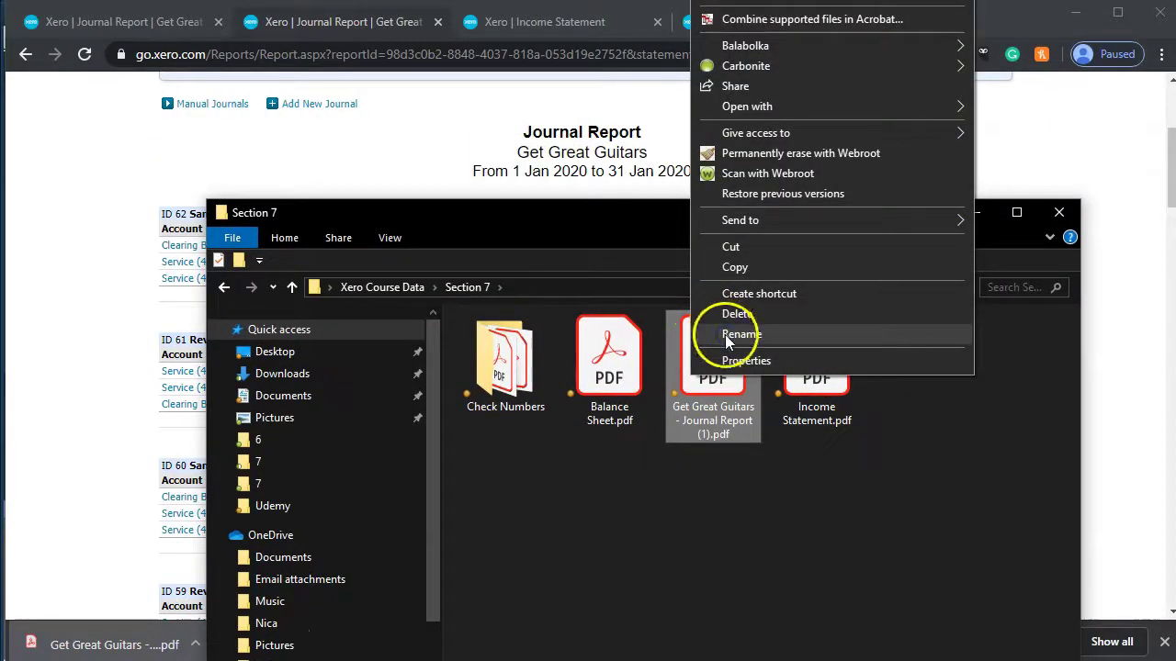
{"action": "left_click", "coordinate": [724, 334]}
{"action": "type", "text": "Journal Rep"}
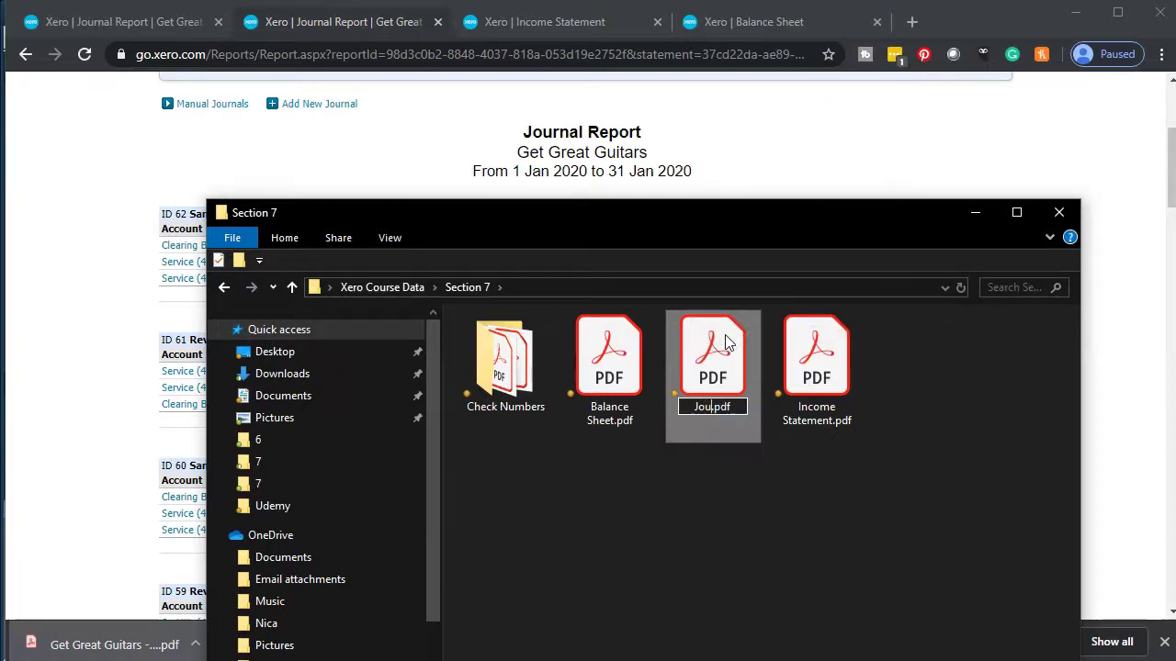
{"action": "type", "text": "orts"}
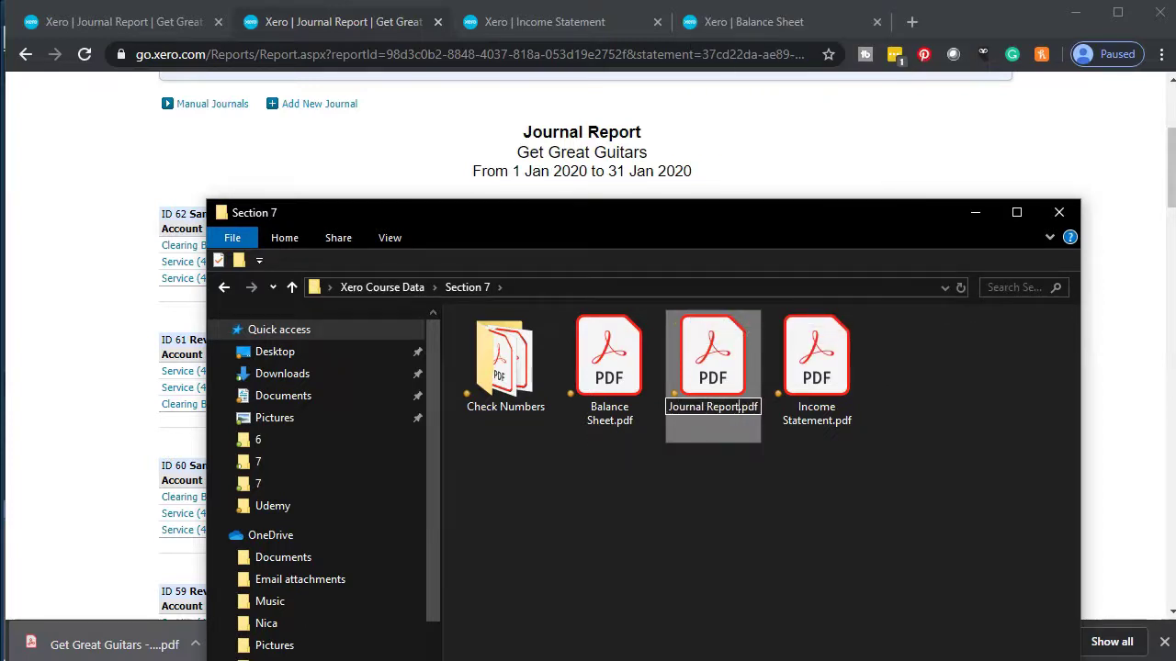
{"action": "key", "text": "BackSpace"}
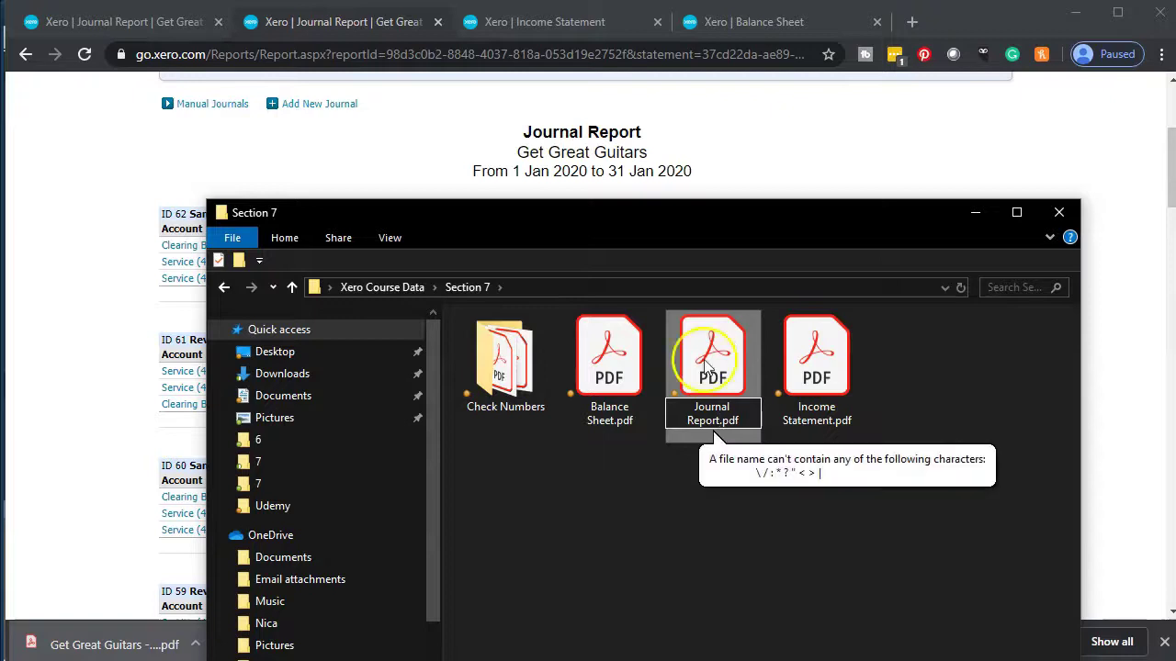
{"action": "left_click", "coordinate": [761, 241]}
{"action": "left_click_drag", "start_coordinate": [762, 240], "coordinate": [1175, 230]}
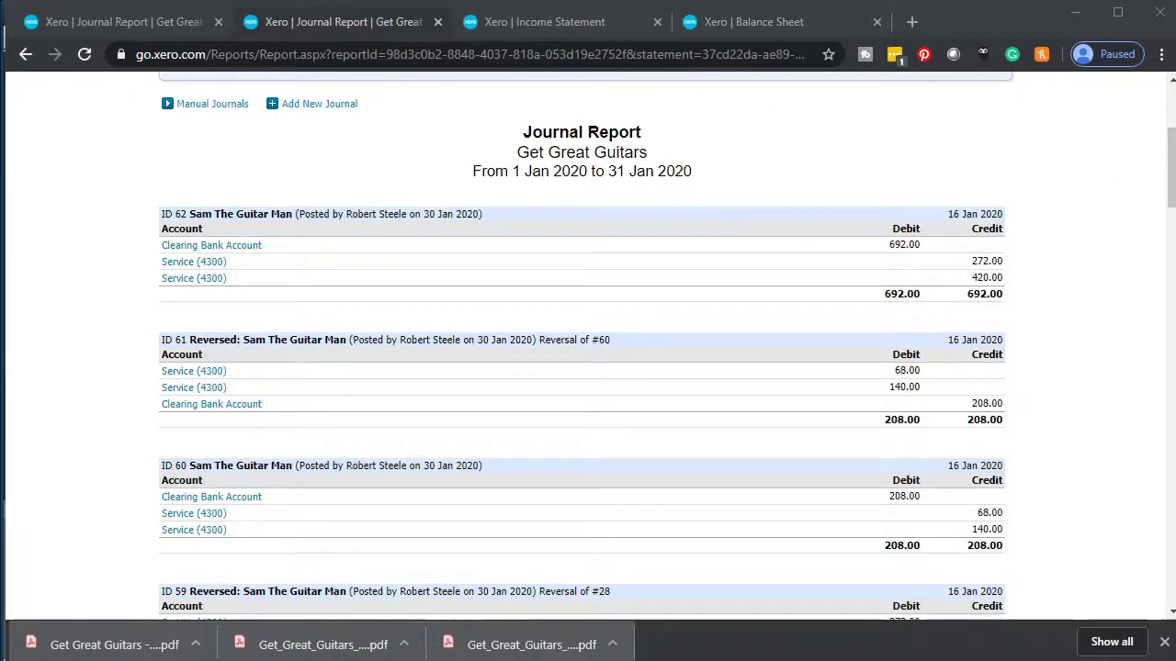
Export the January 31, 2020 balance sheet to Excel and place the downloaded workbook in the Section 7 folder
{"action": "left_click", "coordinate": [784, 24]}
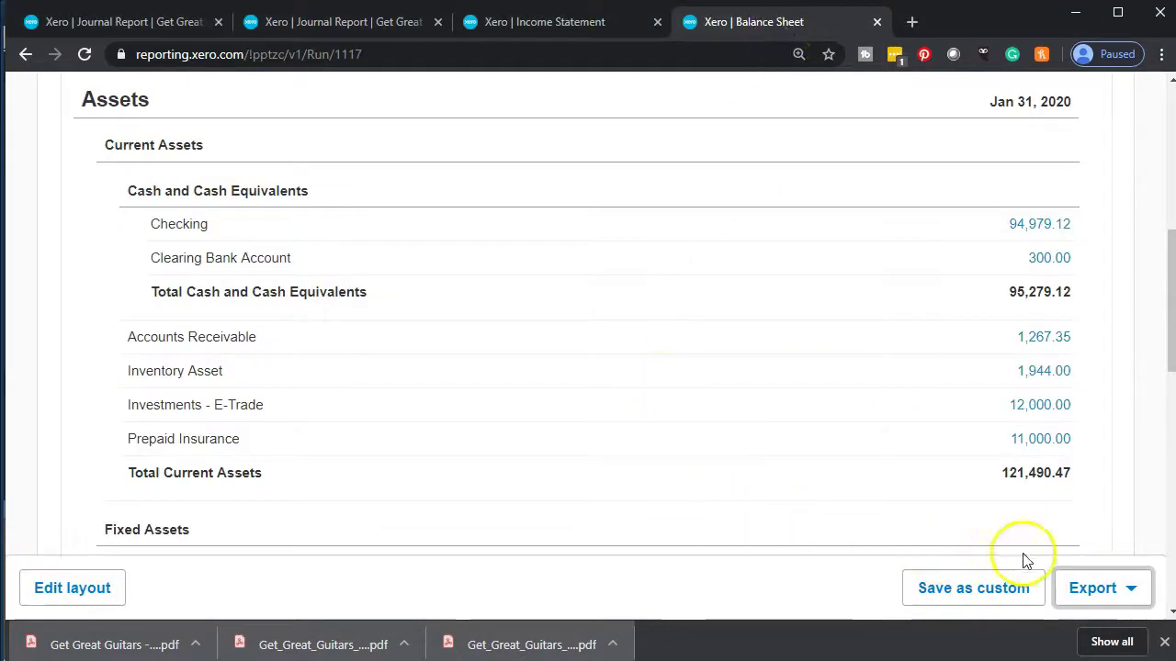
{"action": "left_click", "coordinate": [1144, 587]}
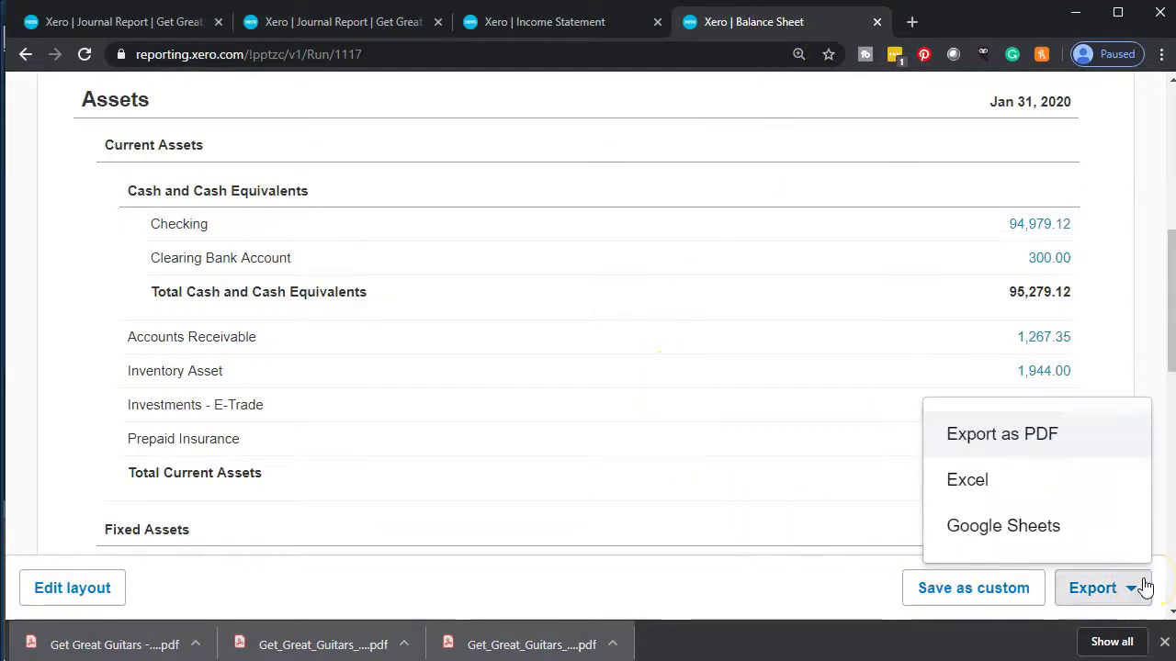
{"action": "left_click", "coordinate": [1013, 503]}
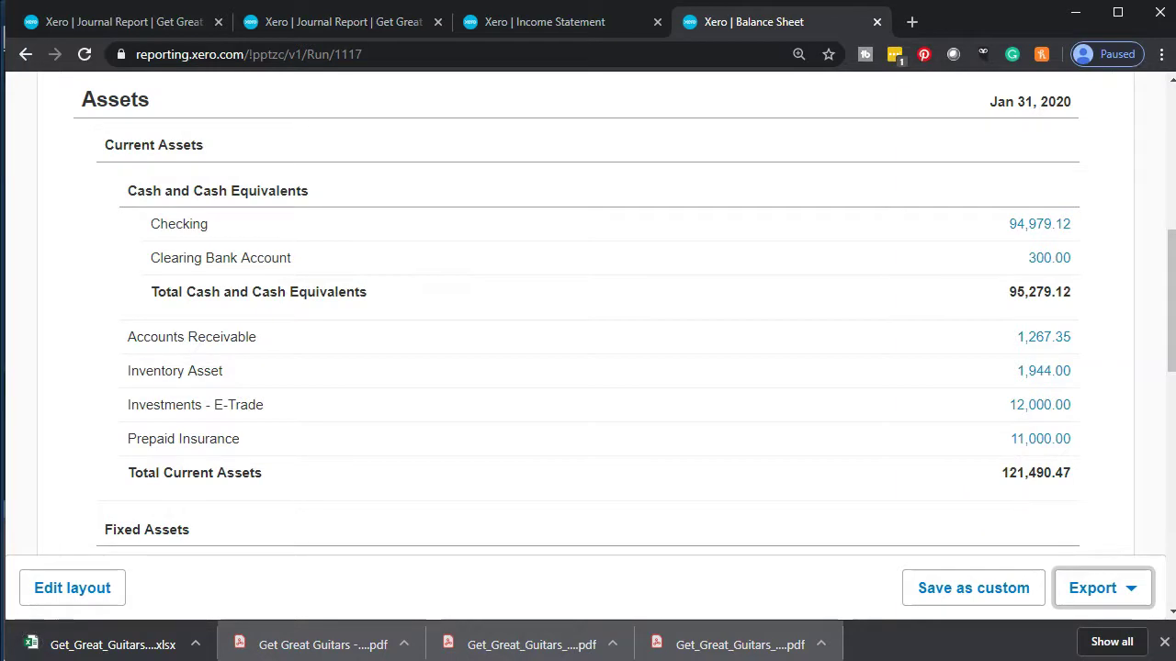
{"action": "key", "text": "alt+Tab"}
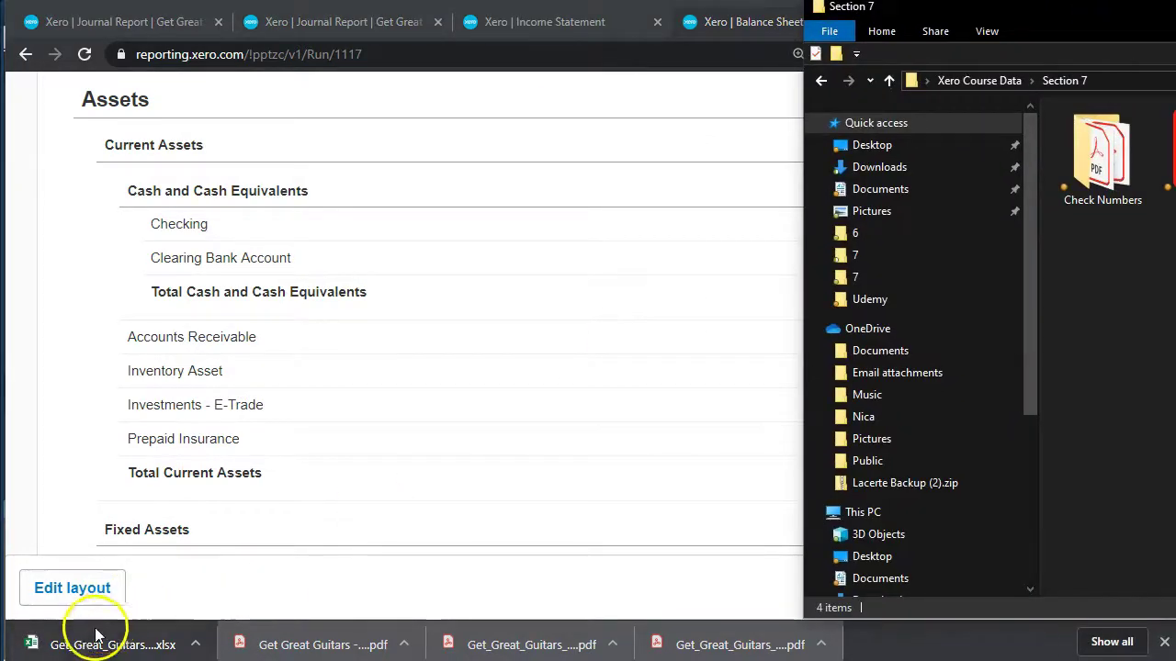
{"action": "left_click_drag", "start_coordinate": [84, 637], "coordinate": [1064, 361]}
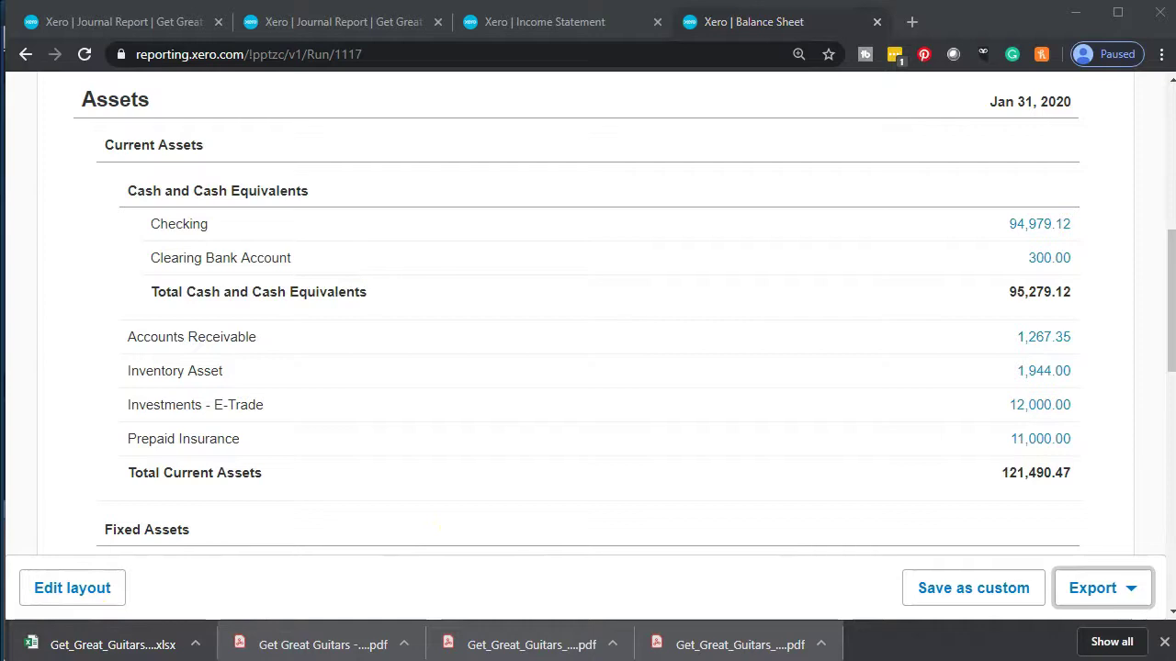
Rename the balance sheet workbook in the Section 7 folder as Financial Statements Jan 2020
{"action": "key", "text": "alt+Tab"}
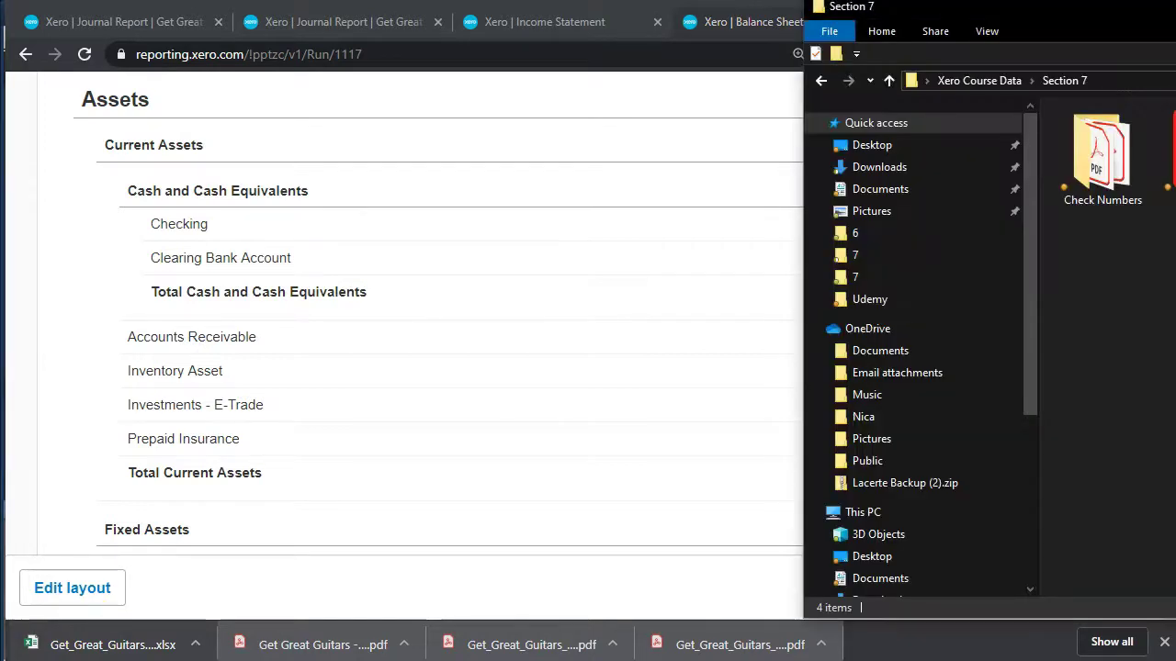
{"action": "left_click_drag", "start_coordinate": [1063, 6], "coordinate": [808, 58]}
{"action": "double_click", "coordinate": [754, 232]}
{"action": "right_click", "coordinate": [754, 232]}
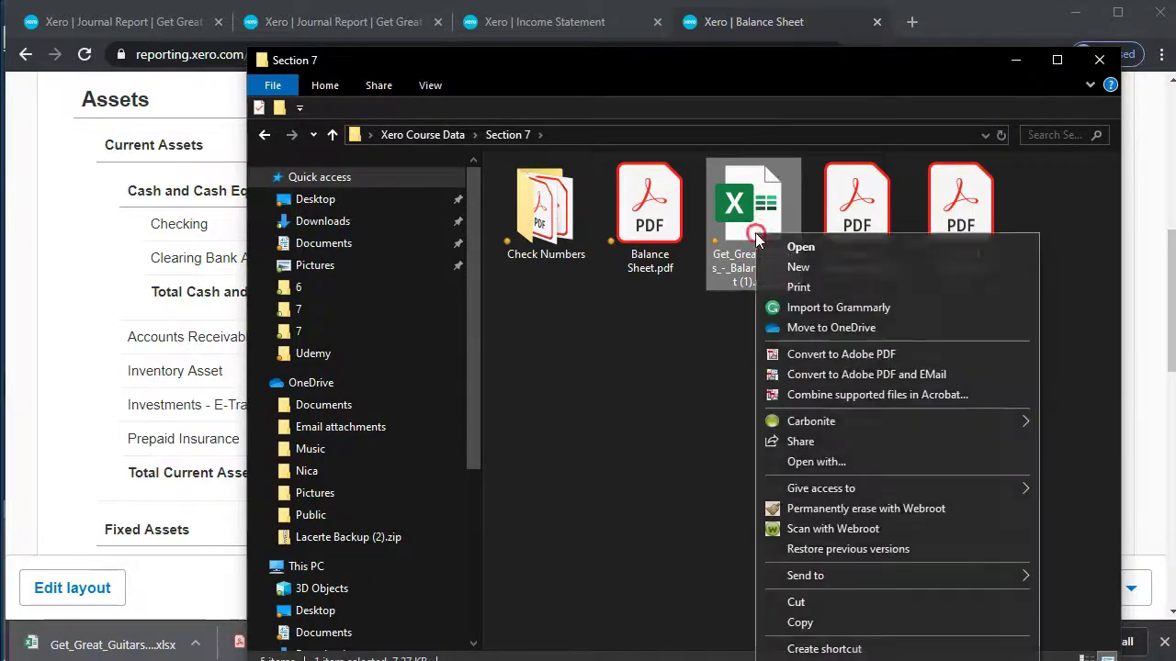
{"action": "type", "text": "m"}
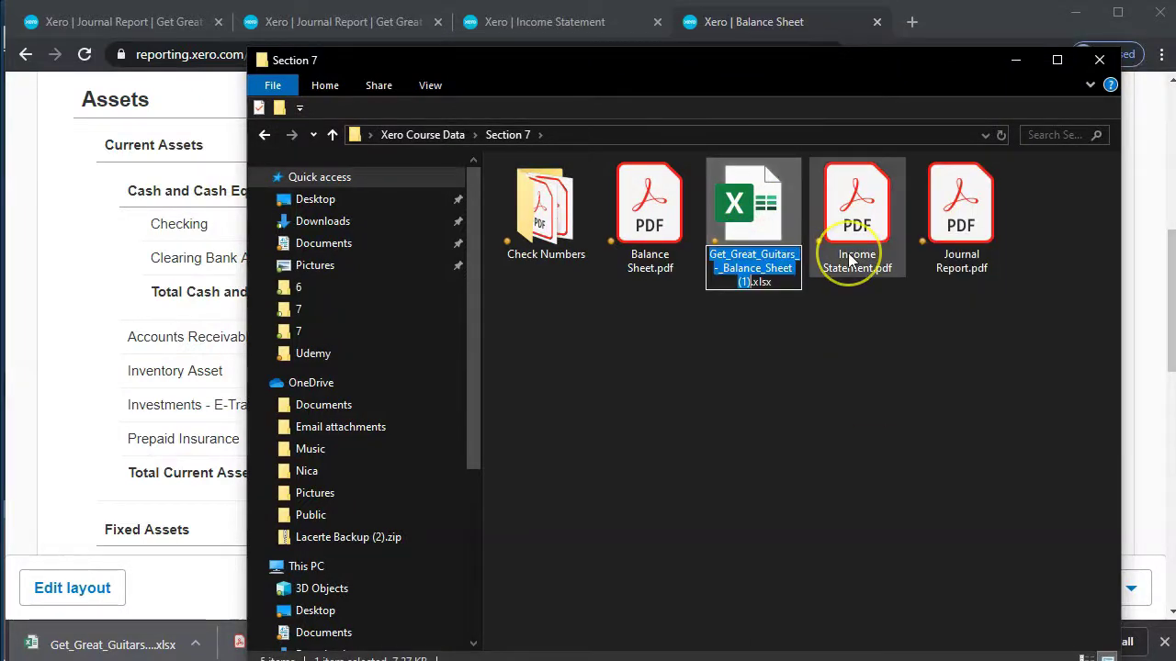
{"action": "type", "text": "F"}
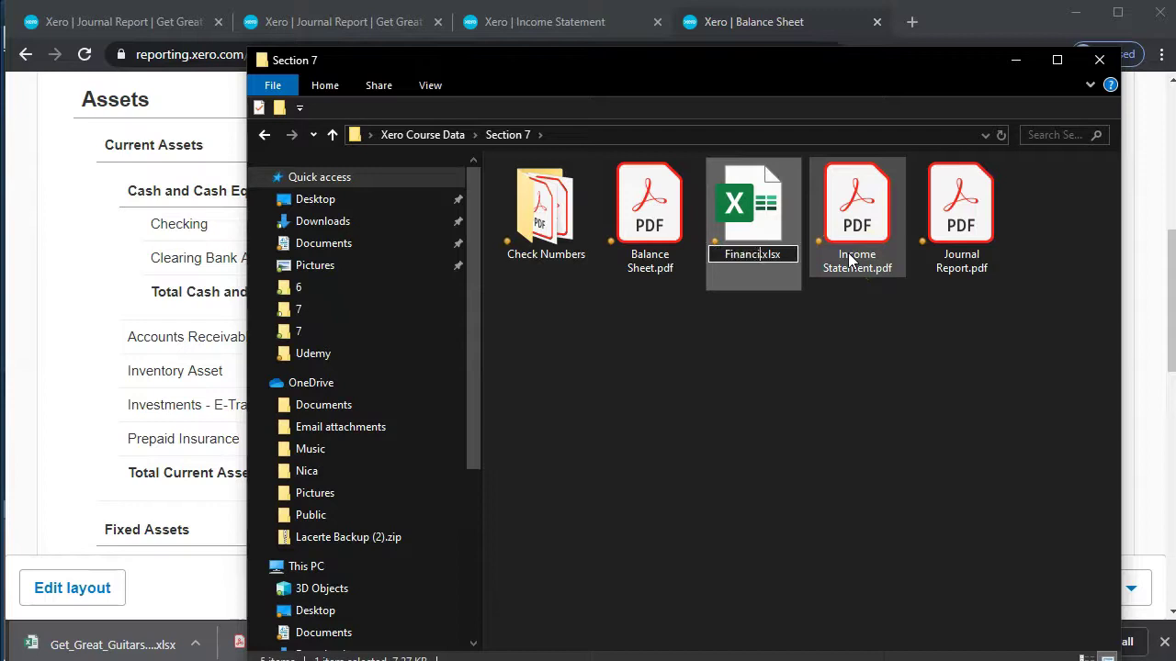
{"action": "type", "text": "inancial Statements"}
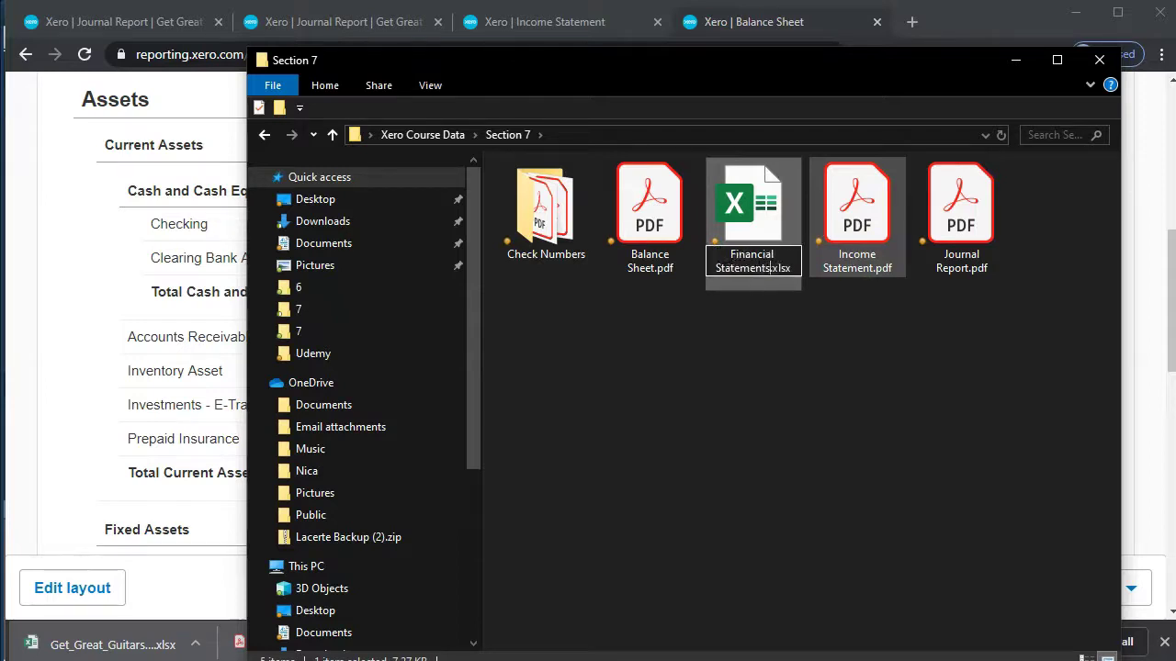
{"action": "type", "text": " Jan"}
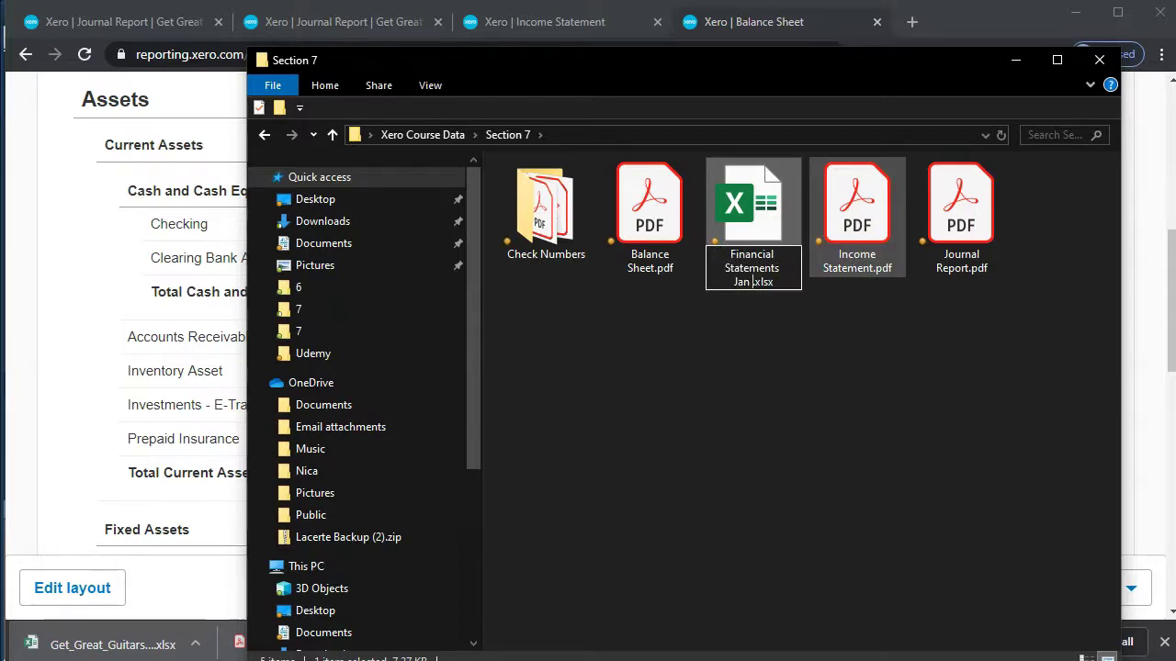
{"action": "type", "text": " 2020"}
{"action": "left_click", "coordinate": [833, 268]}
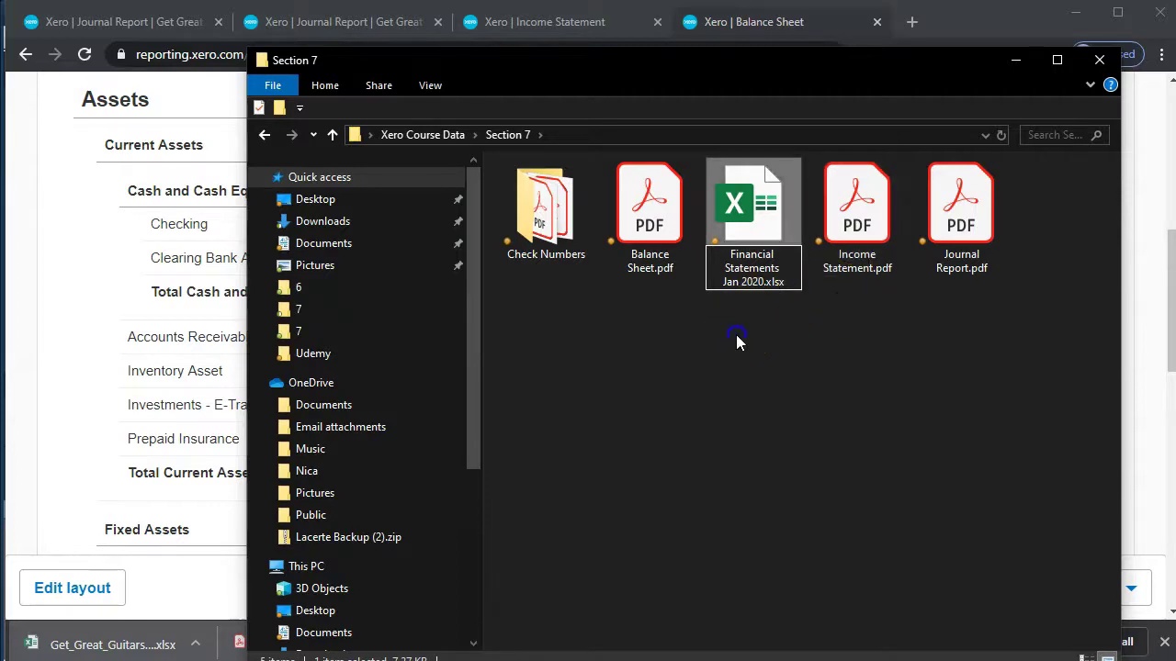
{"action": "left_click", "coordinate": [732, 165]}
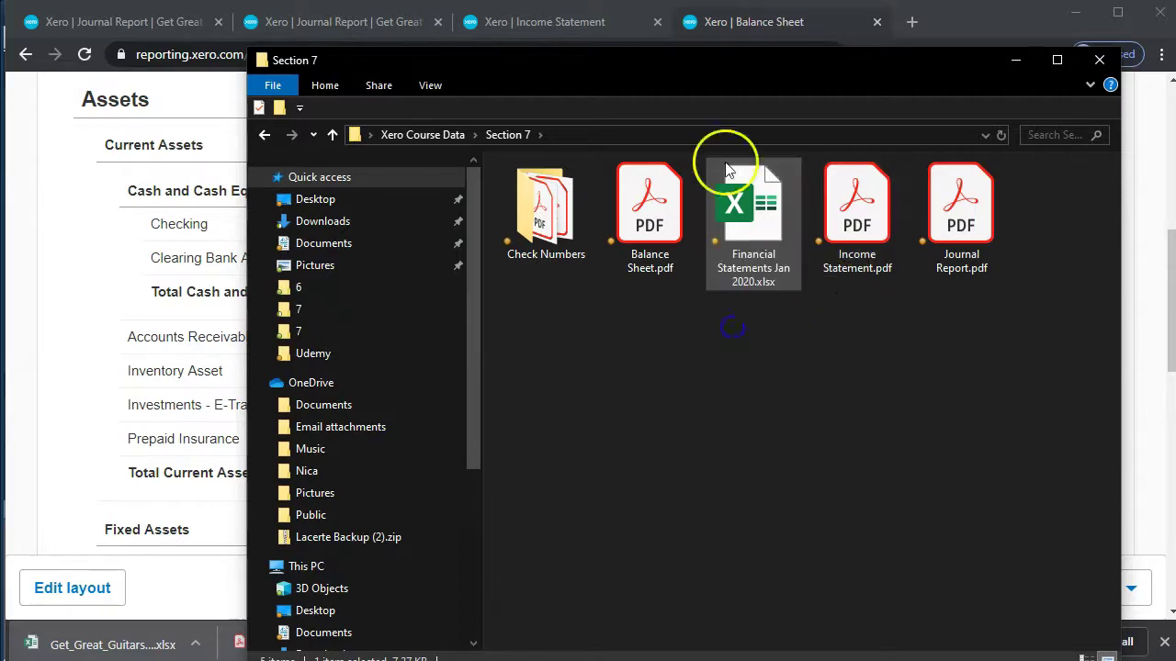
Open the Financial Statements Jan 2020 workbook in Excel and add a blank worksheet after the Balance Sheet sheet
{"action": "double_click", "coordinate": [744, 288]}
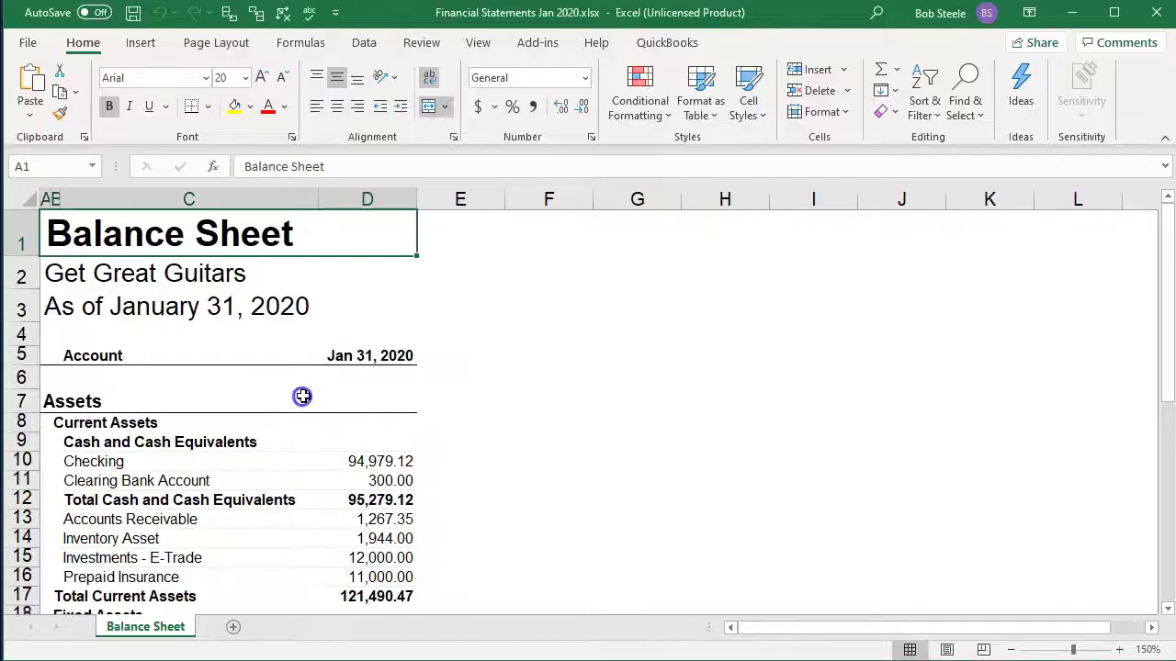
{"action": "left_click", "coordinate": [332, 361]}
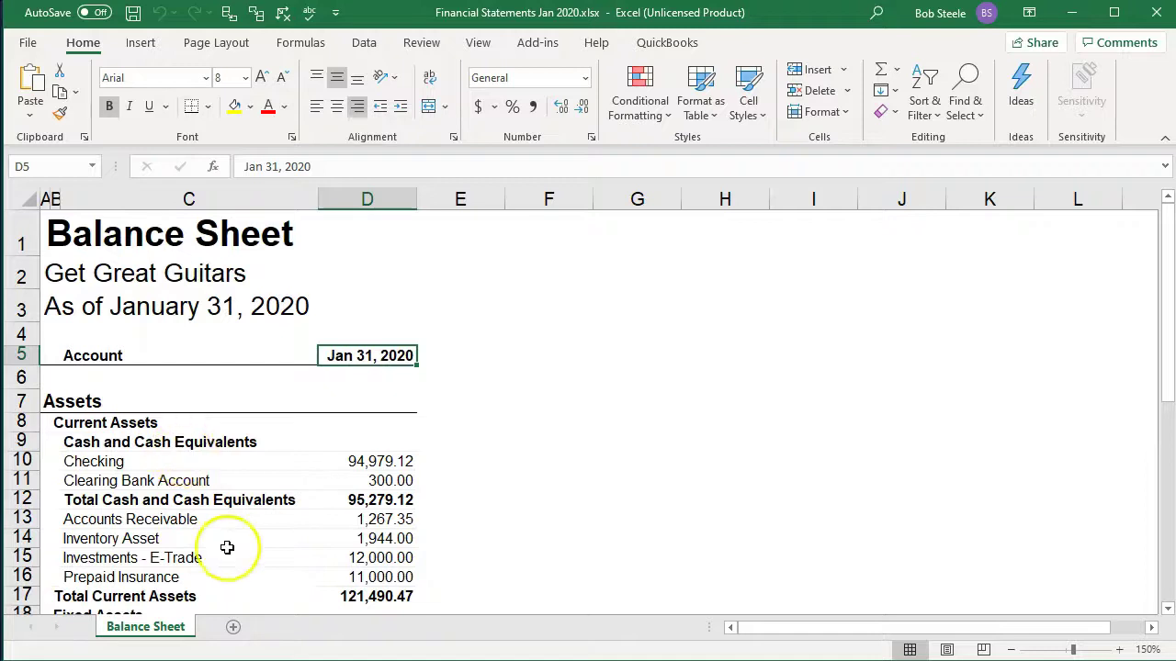
{"action": "left_click", "coordinate": [235, 628]}
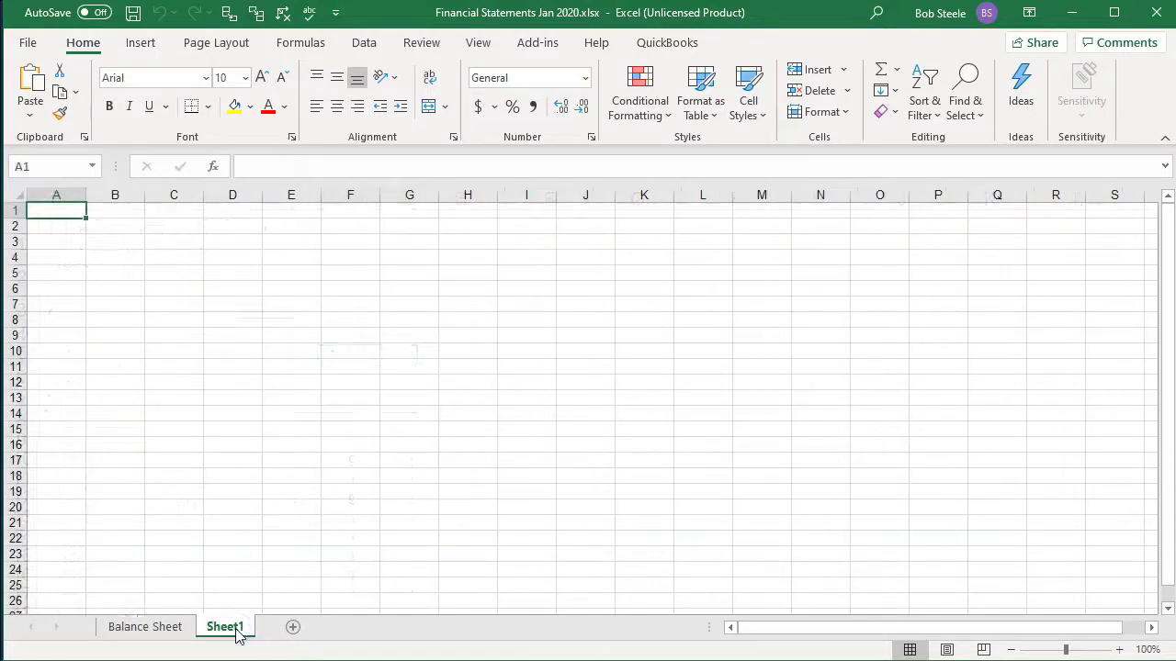
Copy the entire Balance Sheet worksheet and paste it at cell A1 of Sheet1
{"action": "left_click", "coordinate": [153, 635]}
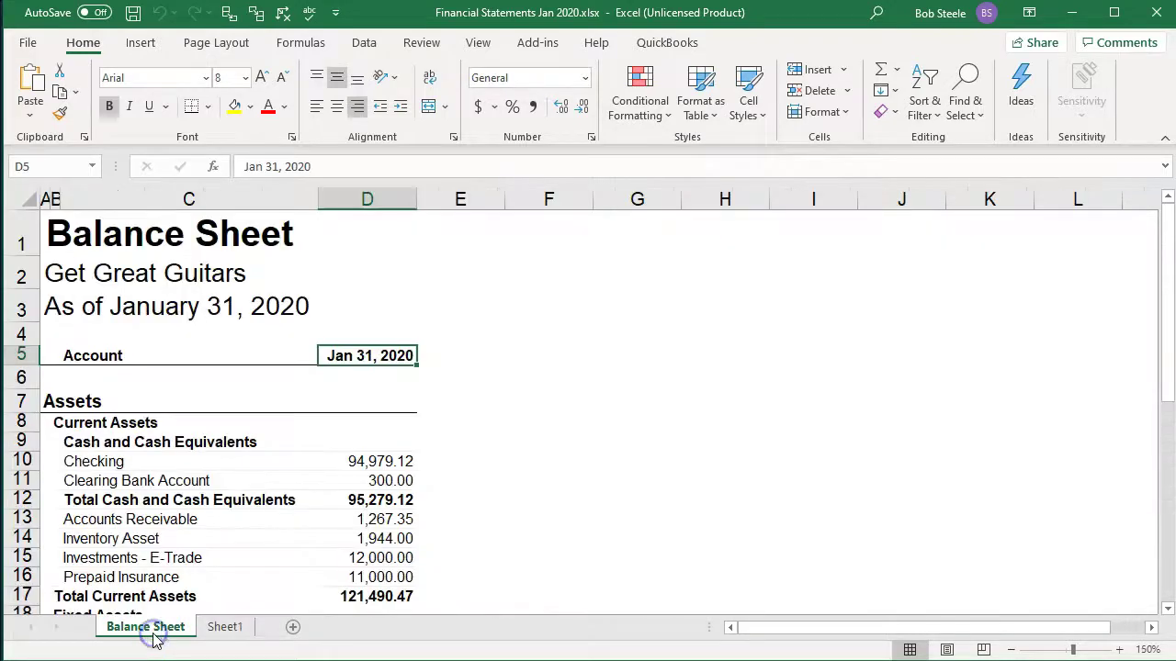
{"action": "left_click", "coordinate": [24, 195]}
{"action": "left_click", "coordinate": [618, 477]}
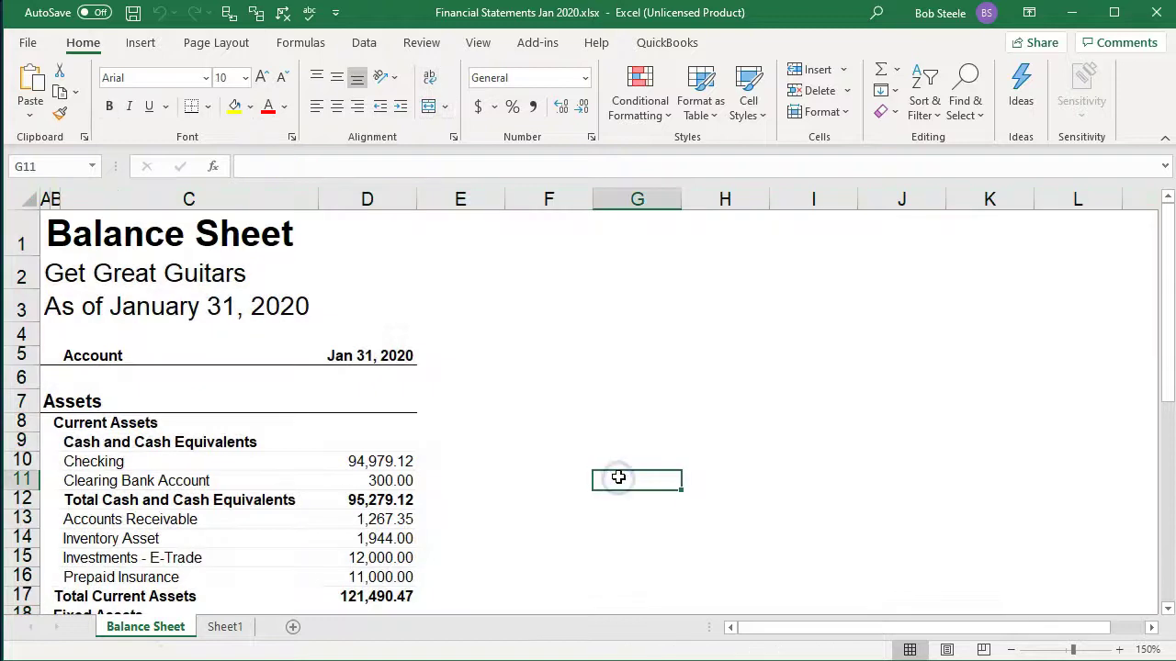
{"action": "key", "text": "ctrl+a"}
{"action": "right_click", "coordinate": [577, 348]}
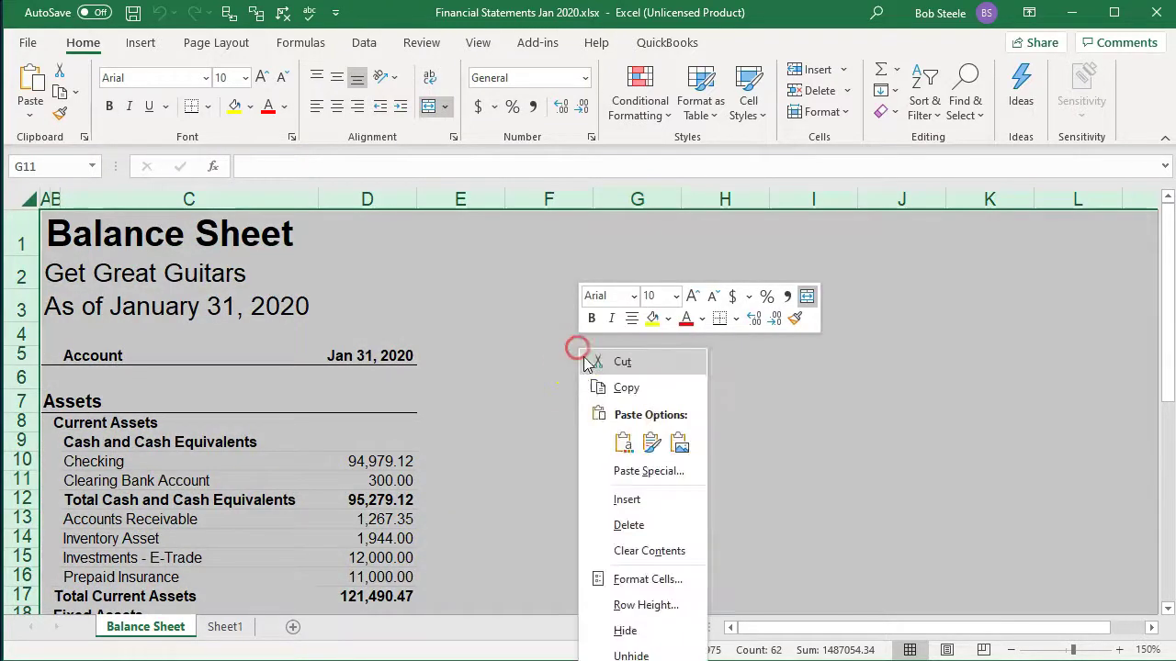
{"action": "left_click", "coordinate": [588, 384]}
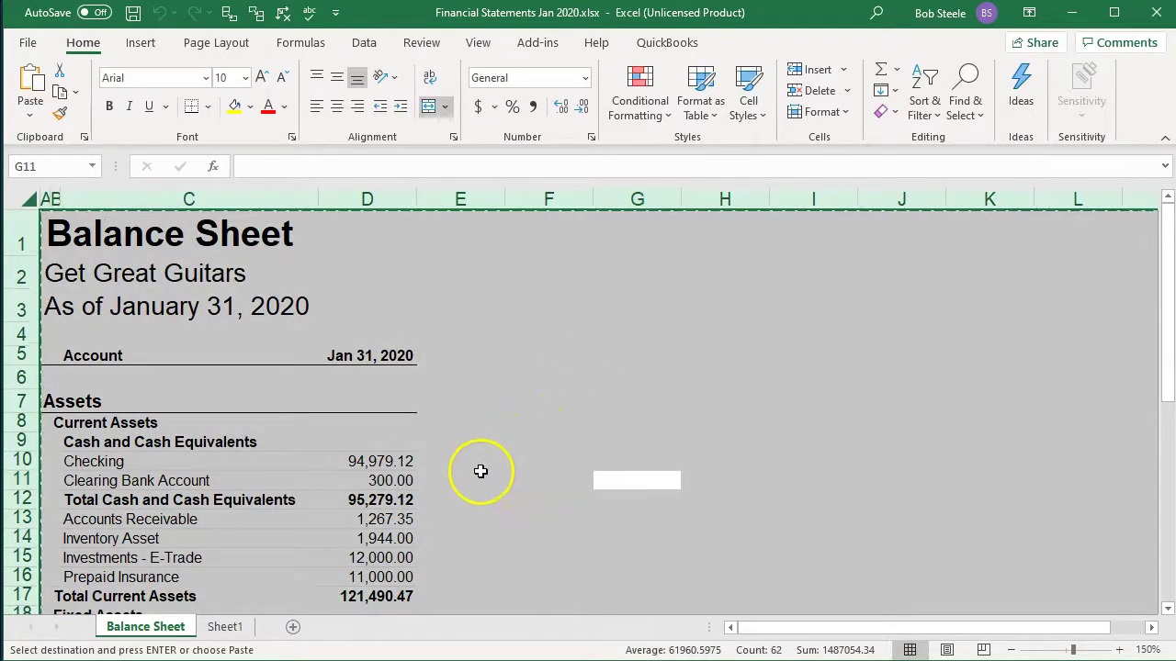
{"action": "left_click", "coordinate": [225, 626]}
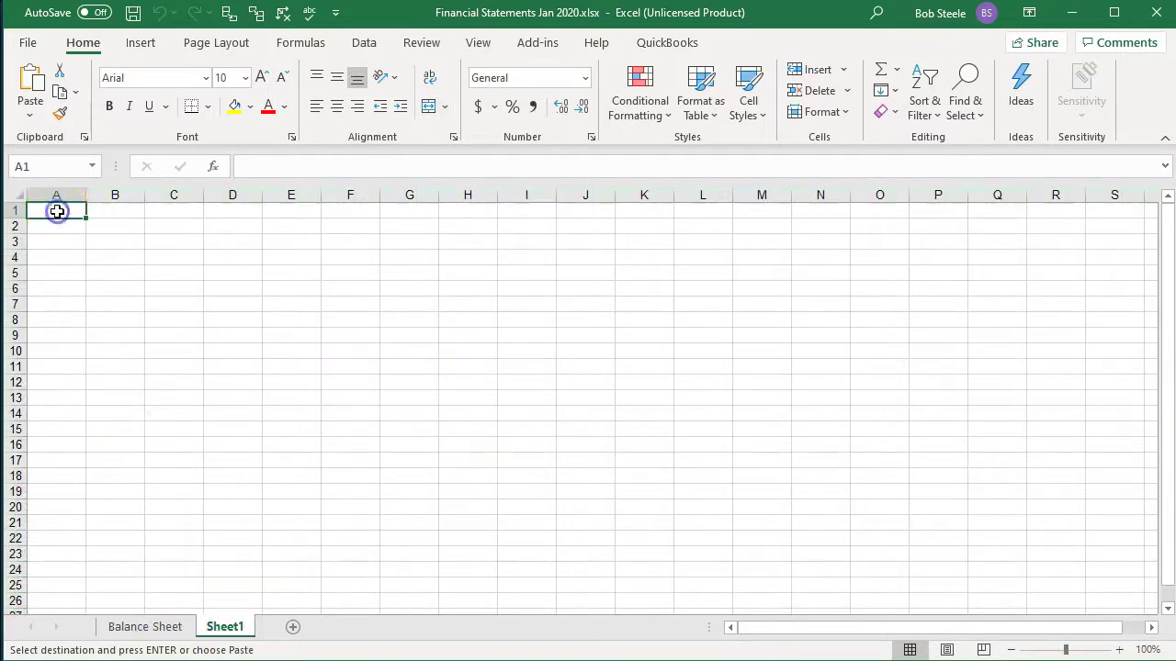
{"action": "right_click", "coordinate": [57, 211]}
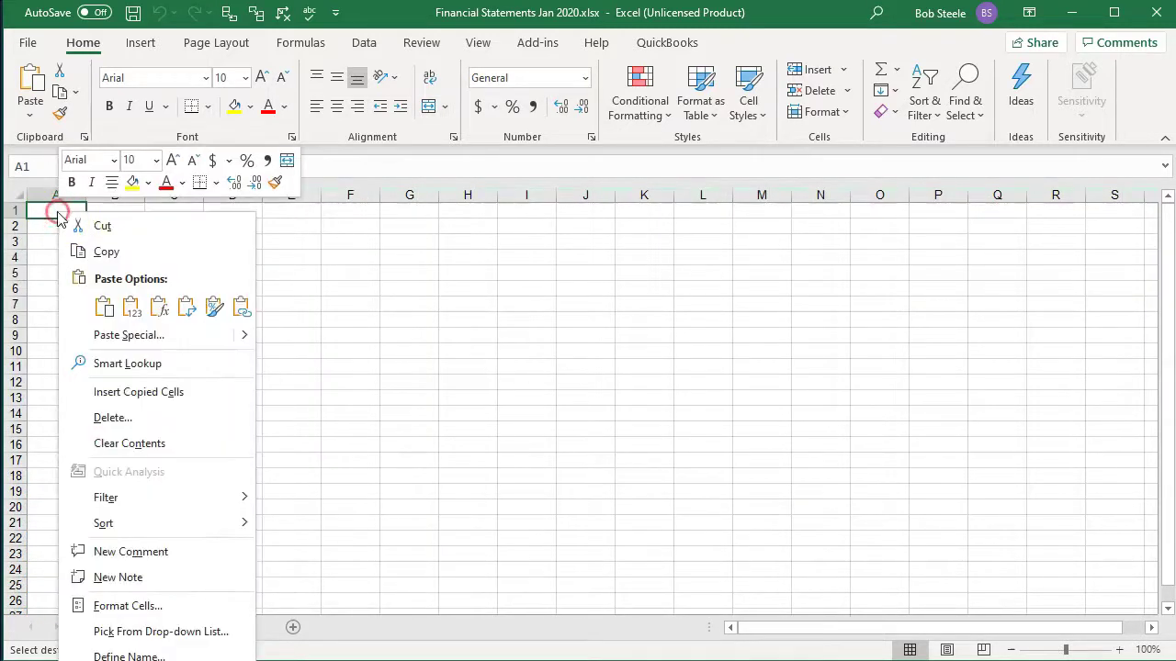
{"action": "left_click", "coordinate": [104, 307]}
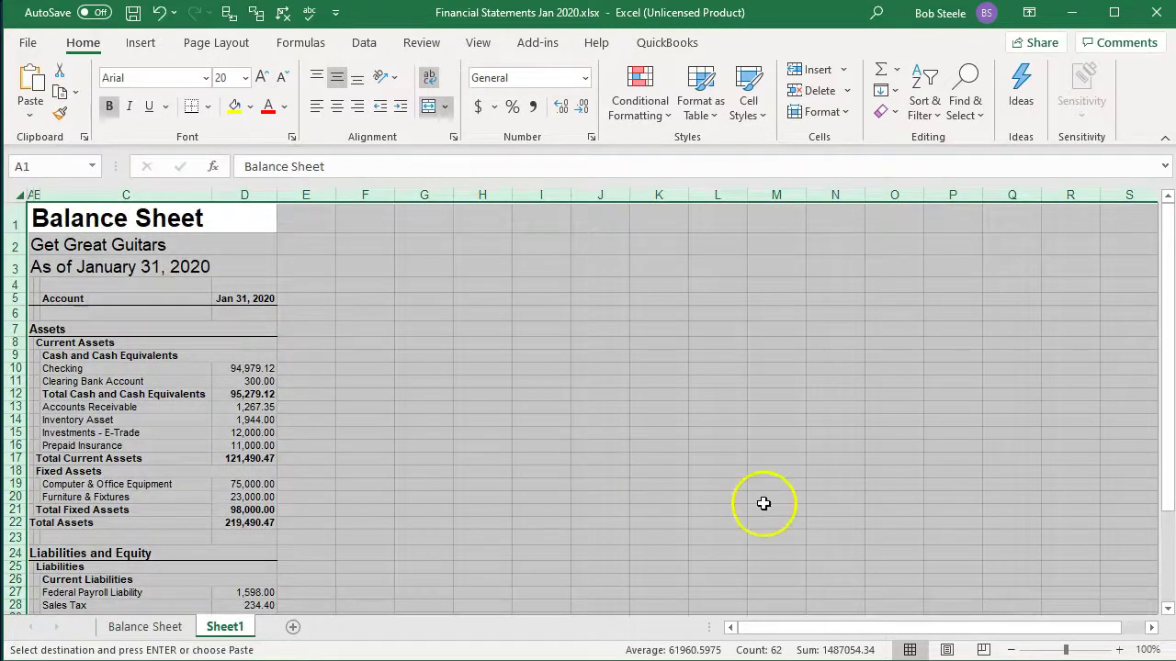
Delete the original Balance Sheet worksheet from the workbook, keeping the pasted copy
{"action": "left_click", "coordinate": [891, 523]}
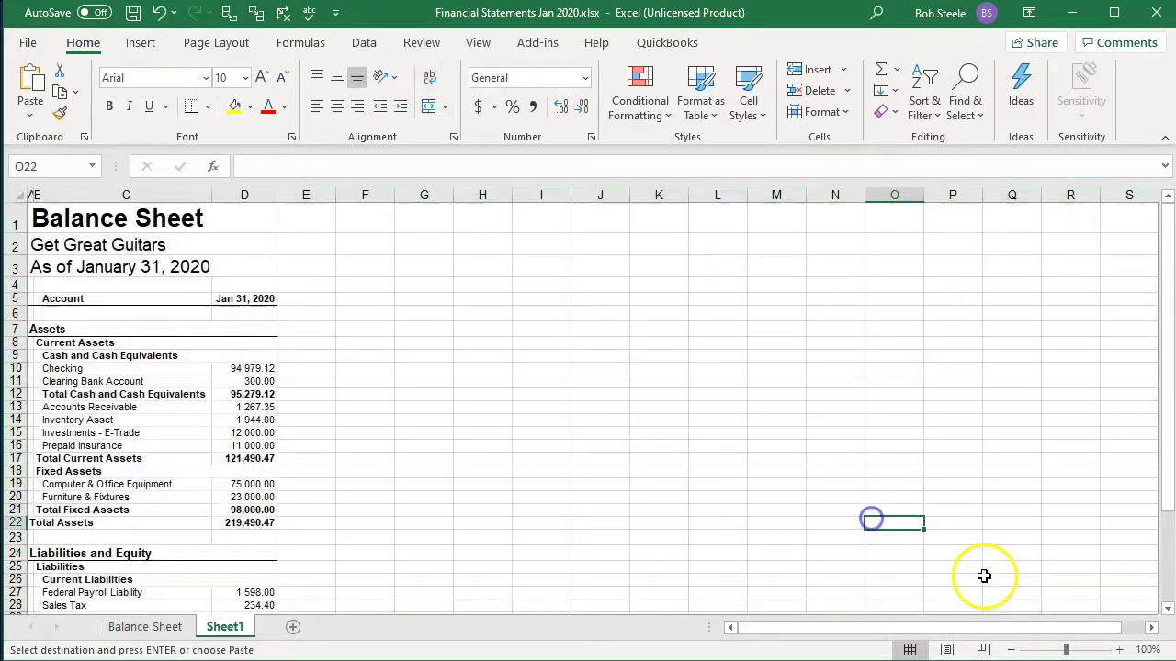
{"action": "left_click", "coordinate": [1118, 650]}
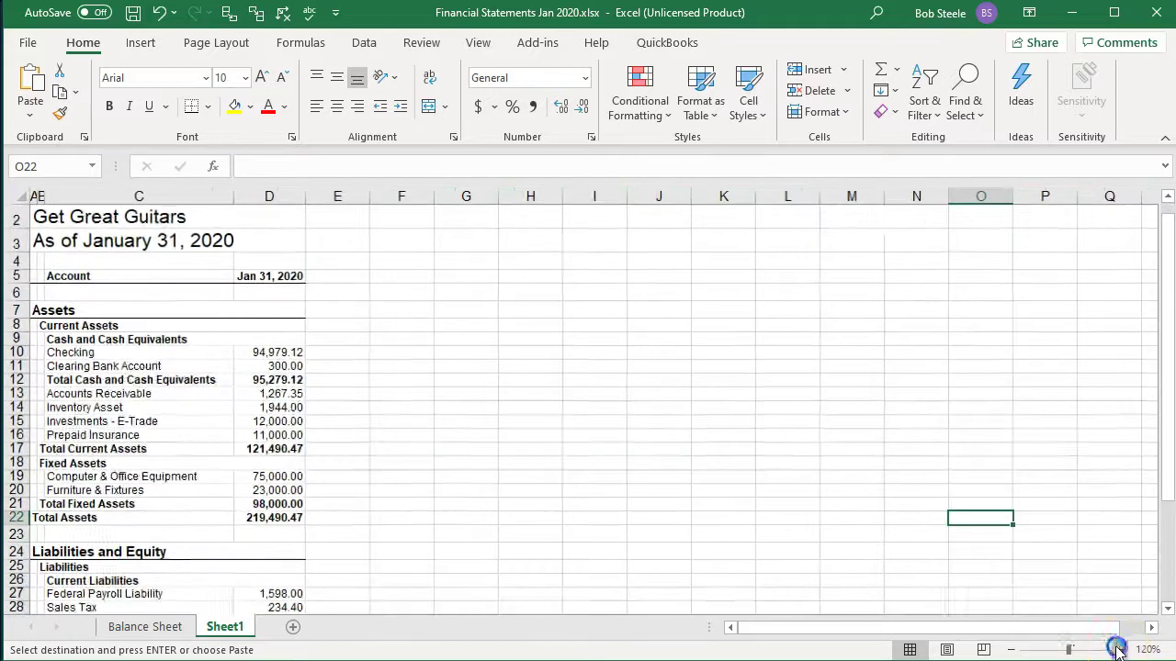
{"action": "left_click", "coordinate": [1119, 651]}
{"action": "left_click", "coordinate": [1119, 651]}
{"action": "left_click", "coordinate": [1119, 650]}
{"action": "left_click", "coordinate": [1118, 650]}
{"action": "left_click_drag", "start_coordinate": [1032, 628], "coordinate": [808, 628]}
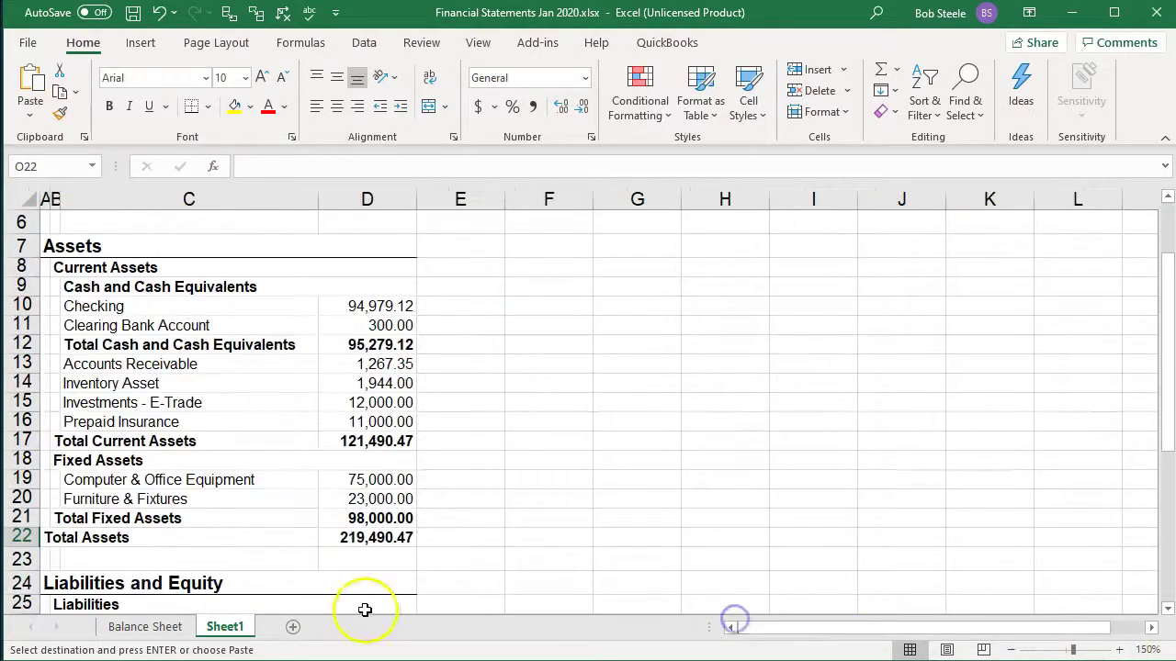
{"action": "left_click", "coordinate": [151, 624]}
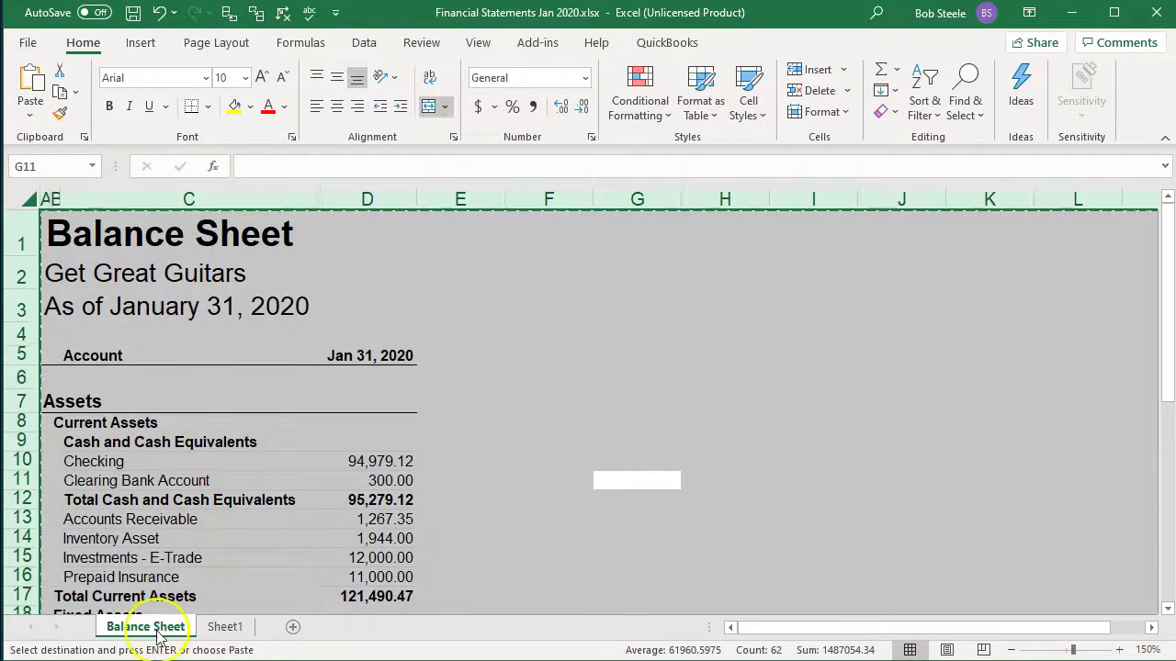
{"action": "right_click", "coordinate": [158, 634]}
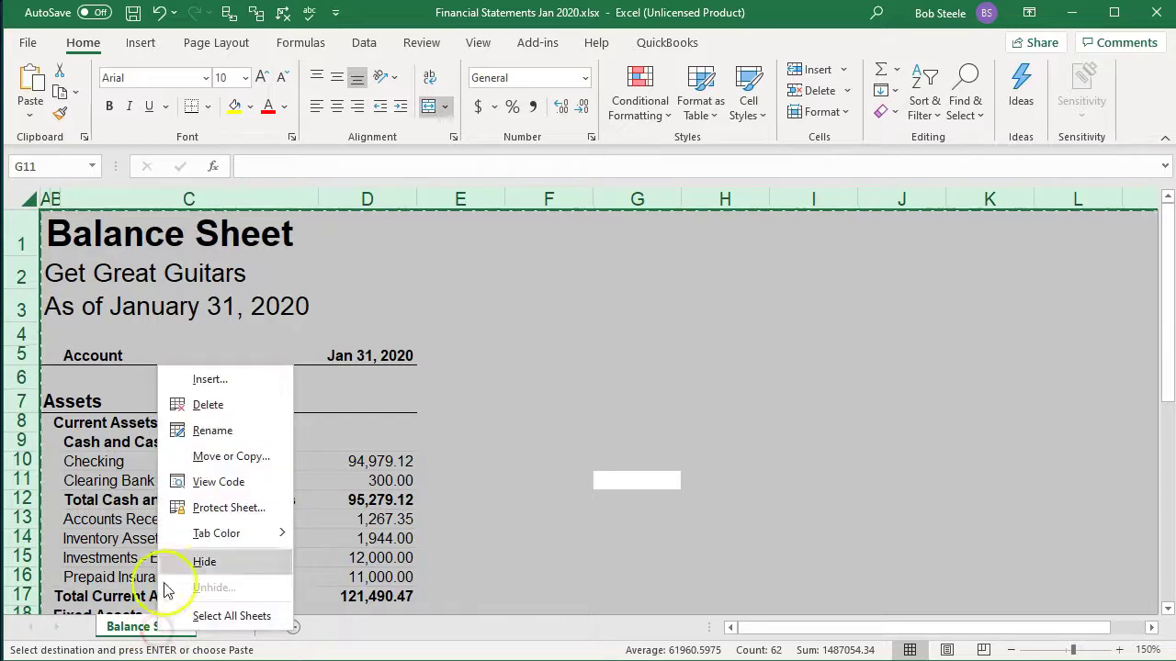
{"action": "left_click", "coordinate": [220, 404]}
{"action": "left_click", "coordinate": [558, 373]}
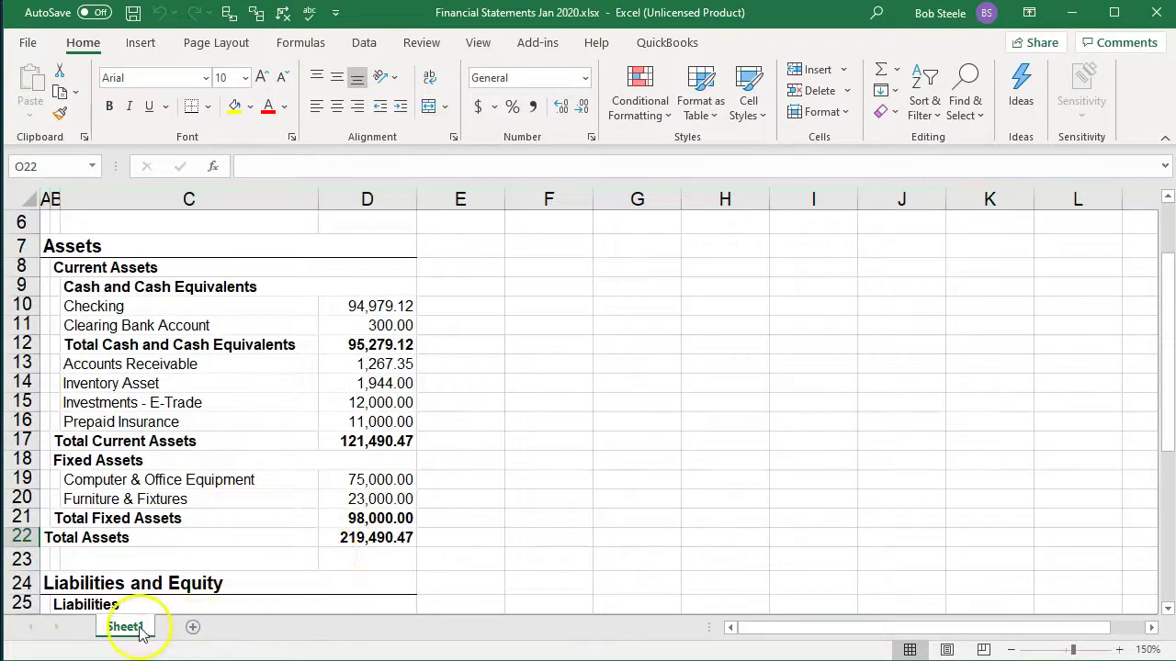
Rename Sheet1 of the Financial Statements Jan 2020 workbook as BS and save the workbook
{"action": "double_click", "coordinate": [138, 627]}
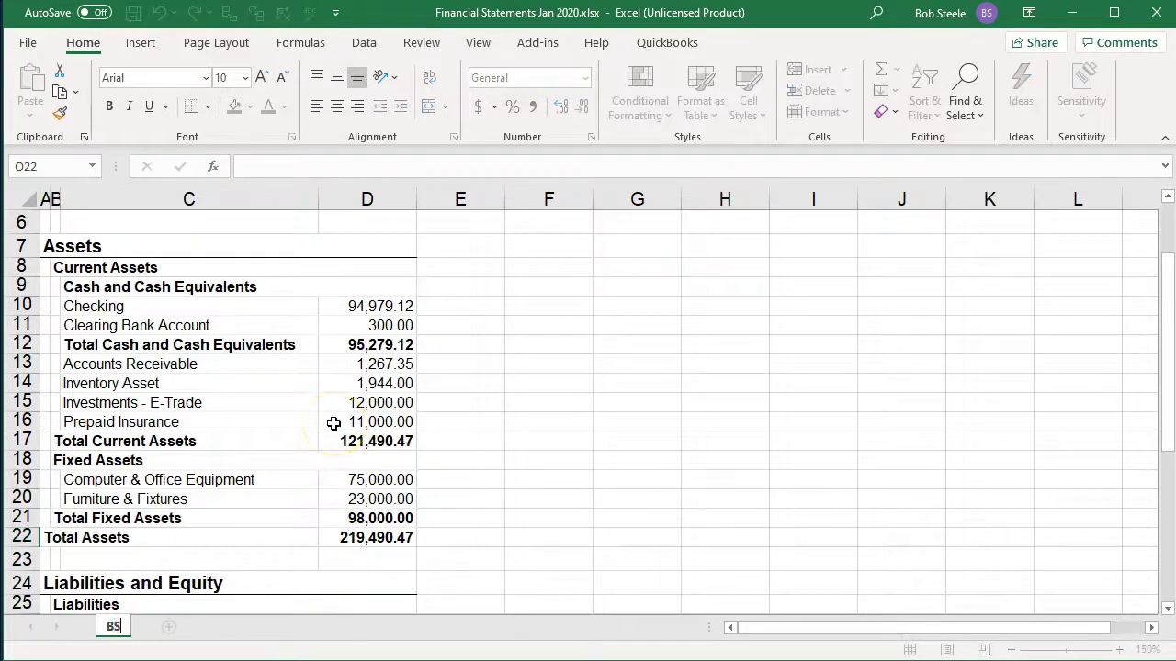
{"action": "left_click", "coordinate": [333, 424]}
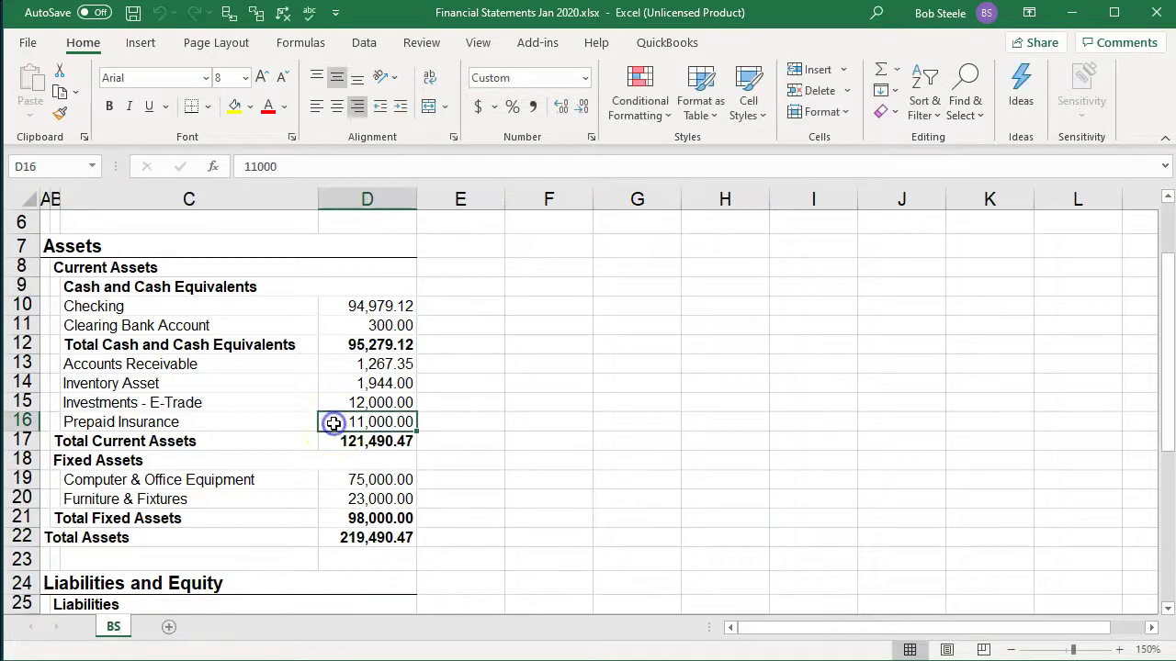
{"action": "left_click", "coordinate": [133, 17]}
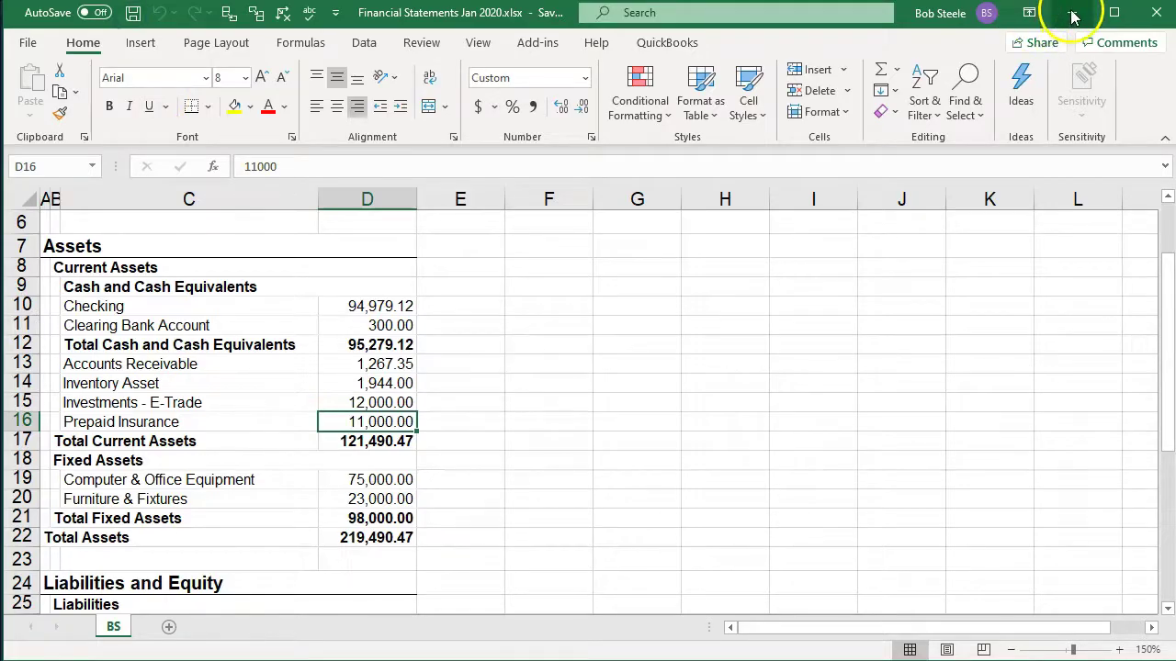
Switch to Xero in the browser and export the January 2020 Income Statement to Excel
{"action": "left_click", "coordinate": [1072, 17]}
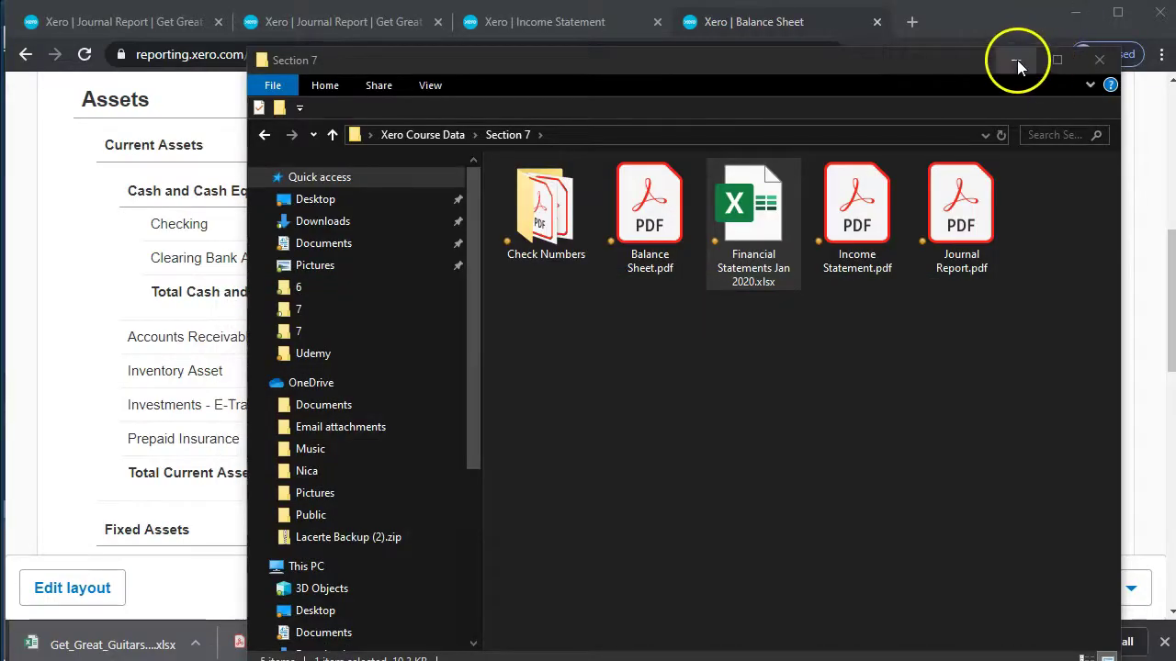
{"action": "left_click_drag", "start_coordinate": [857, 66], "coordinate": [1174, 67]}
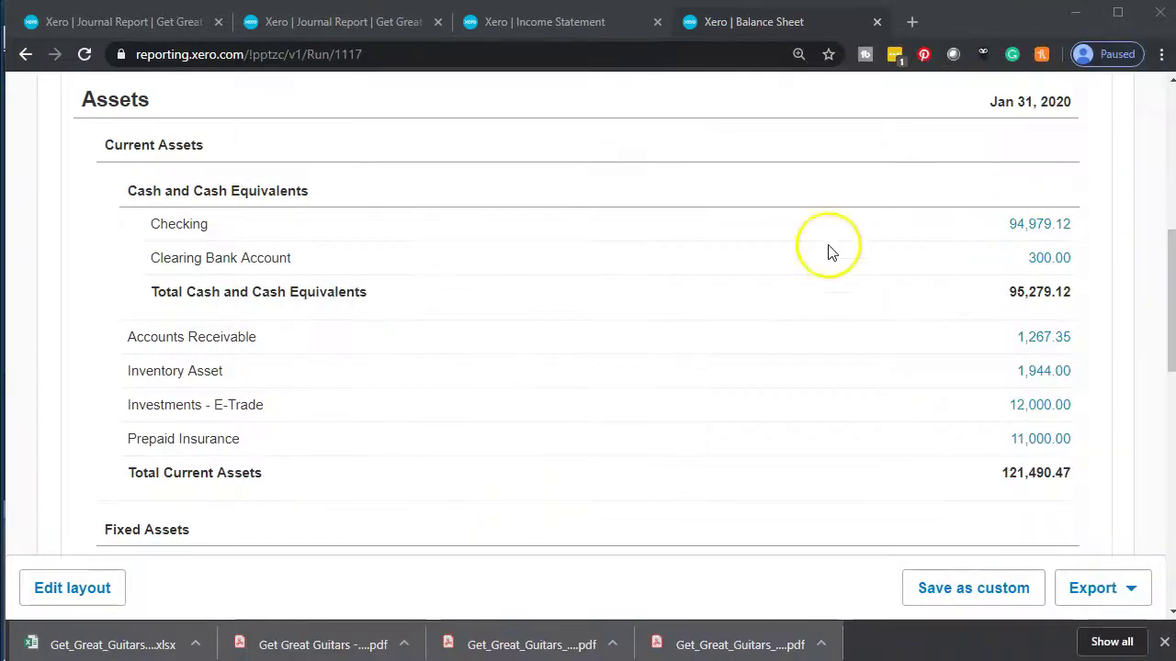
{"action": "left_click", "coordinate": [579, 31]}
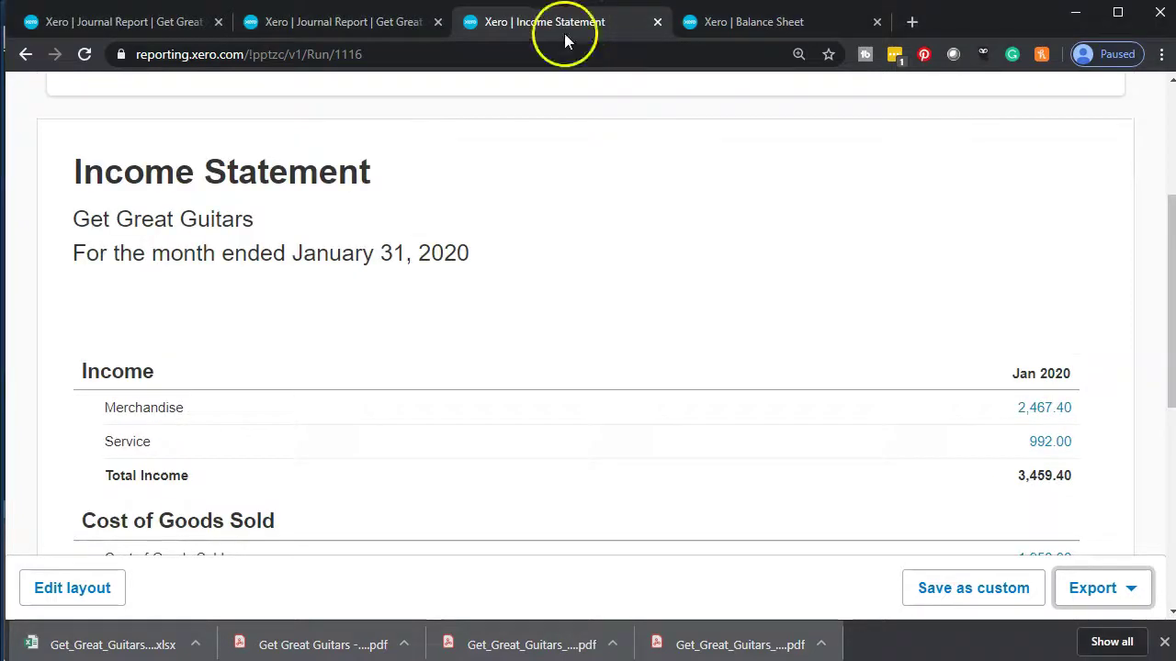
{"action": "left_click", "coordinate": [1103, 588]}
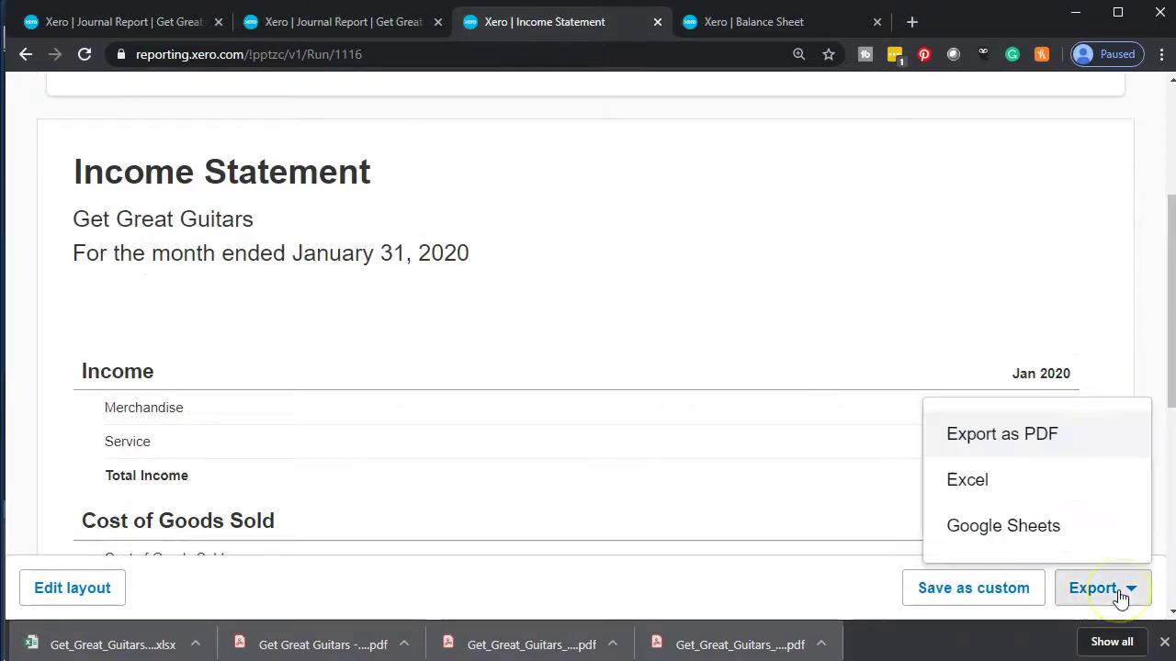
{"action": "left_click", "coordinate": [1022, 492]}
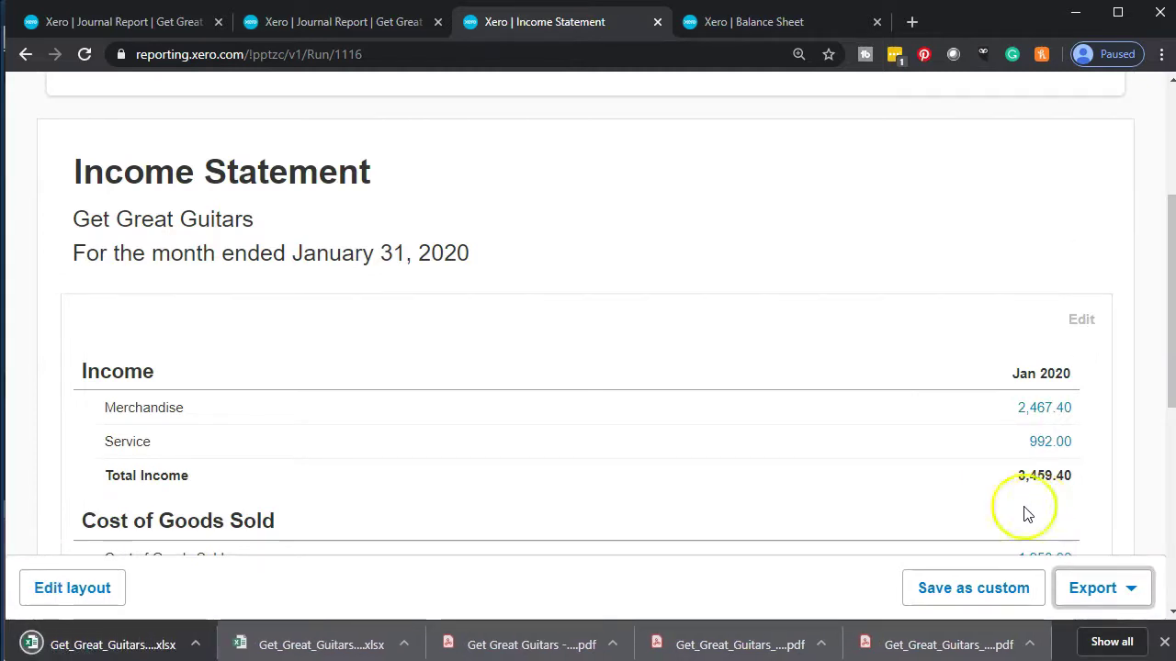
Open the downloaded Income Statement workbook in Excel and enable editing
{"action": "left_click", "coordinate": [91, 646]}
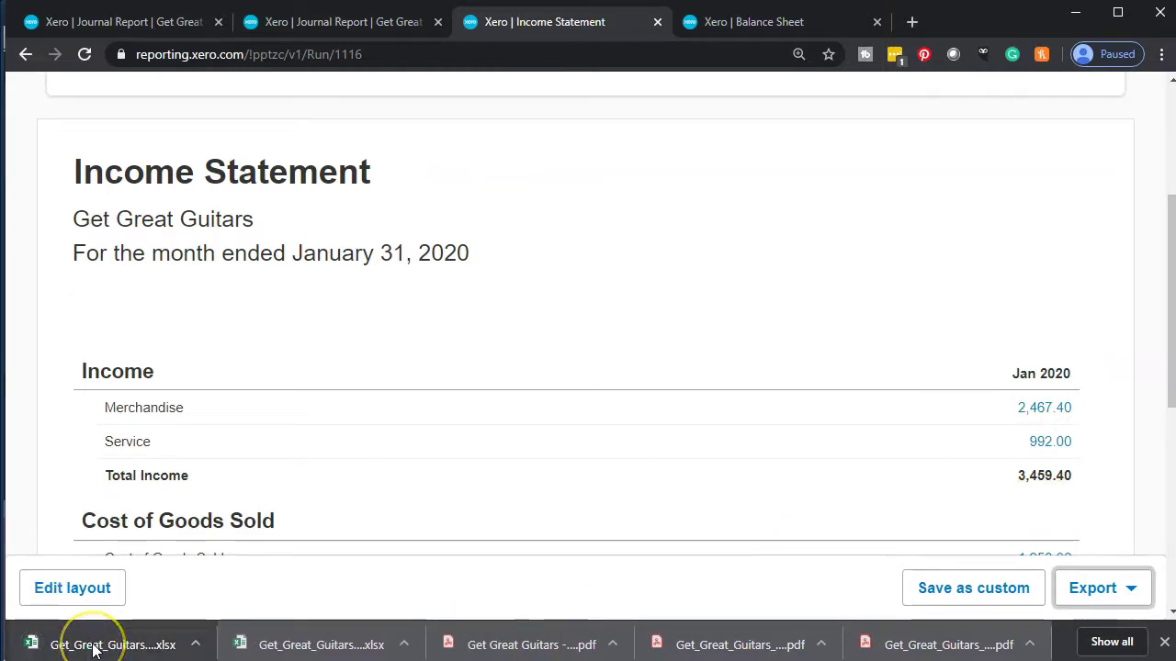
{"action": "left_click", "coordinate": [90, 634]}
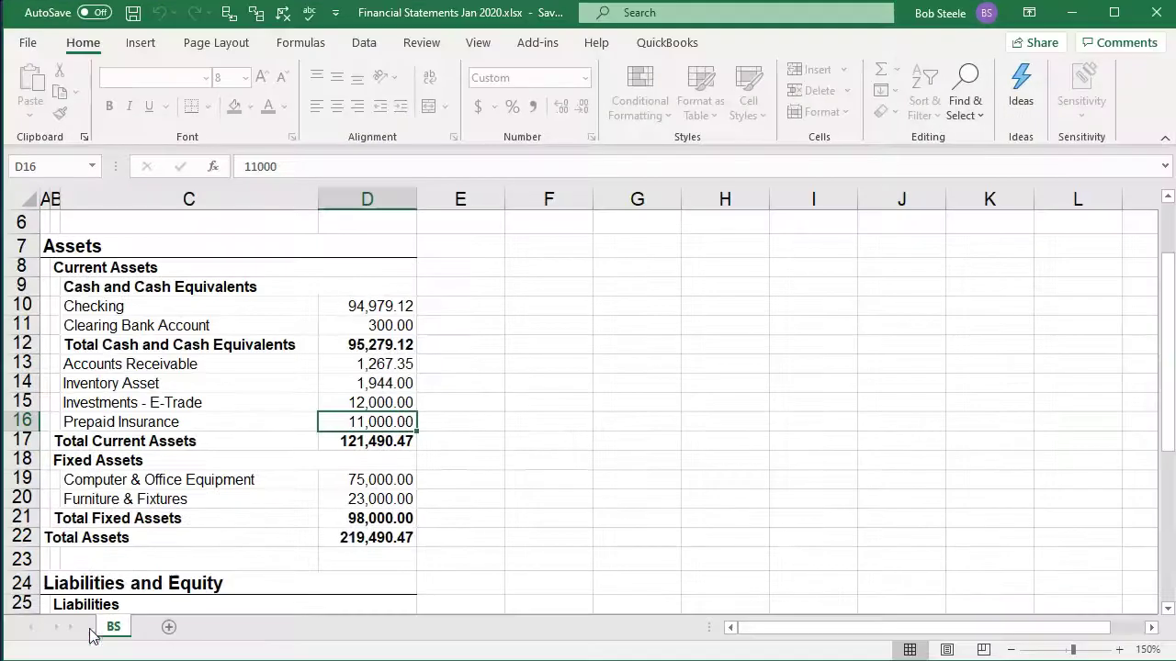
{"action": "left_click", "coordinate": [342, 542]}
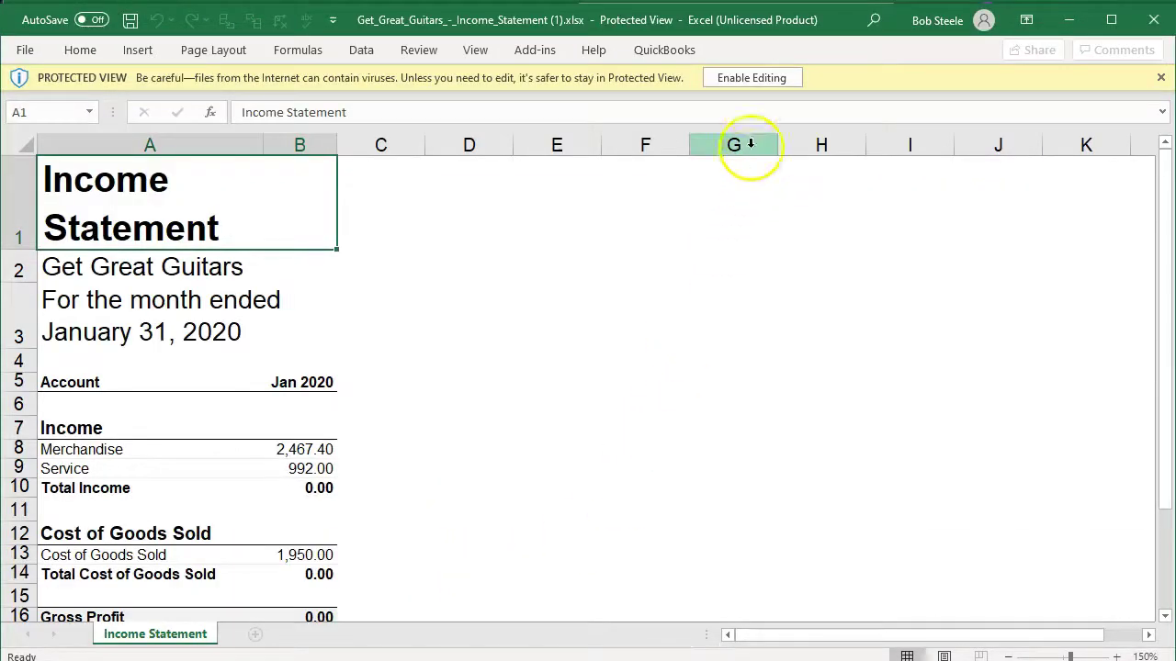
{"action": "left_click", "coordinate": [749, 78]}
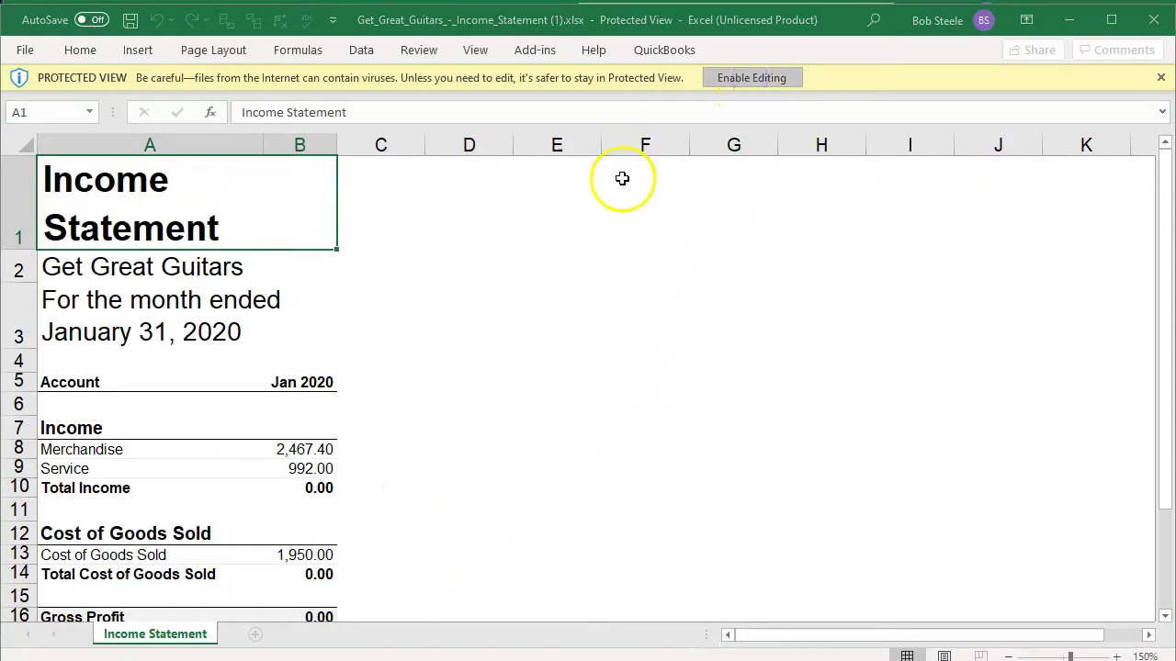
{"action": "left_click_drag", "start_coordinate": [809, 74], "coordinate": [810, 18]}
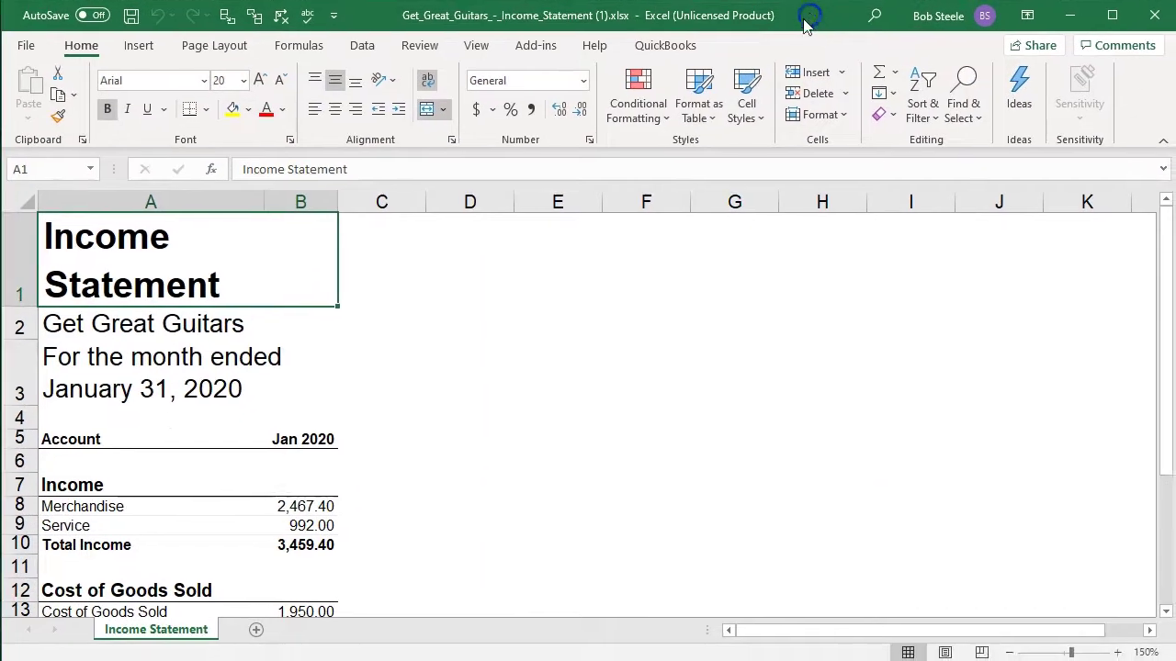
Copy the entire Income Statement worksheet of the exported workbook
{"action": "left_click", "coordinate": [551, 389]}
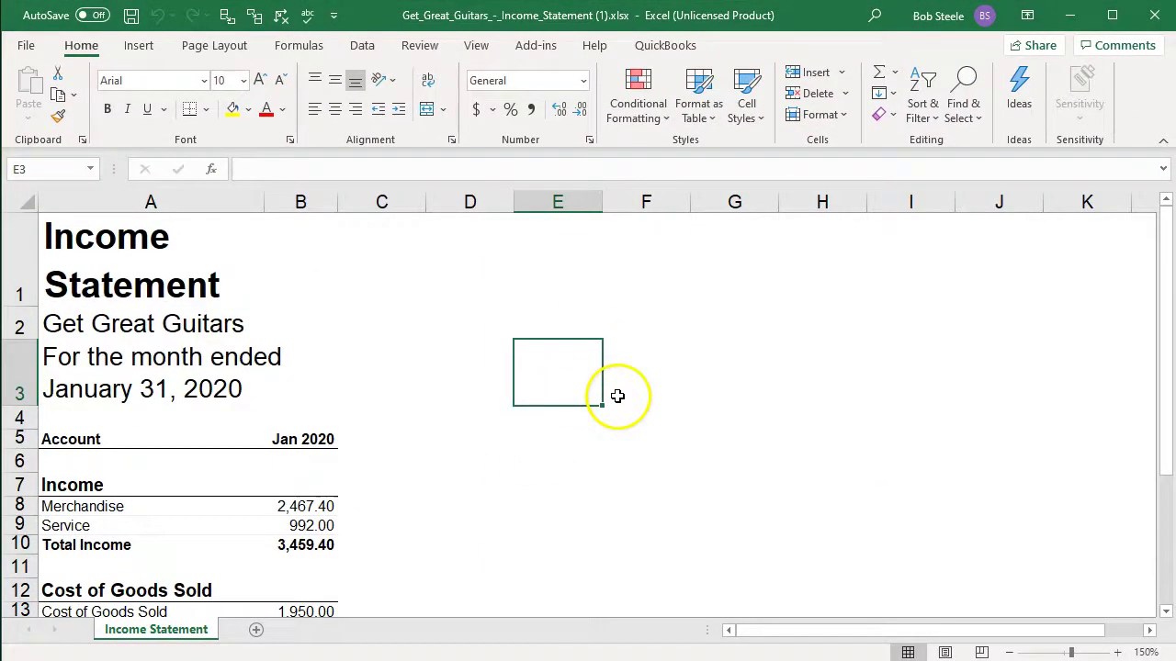
{"action": "left_click", "coordinate": [29, 199]}
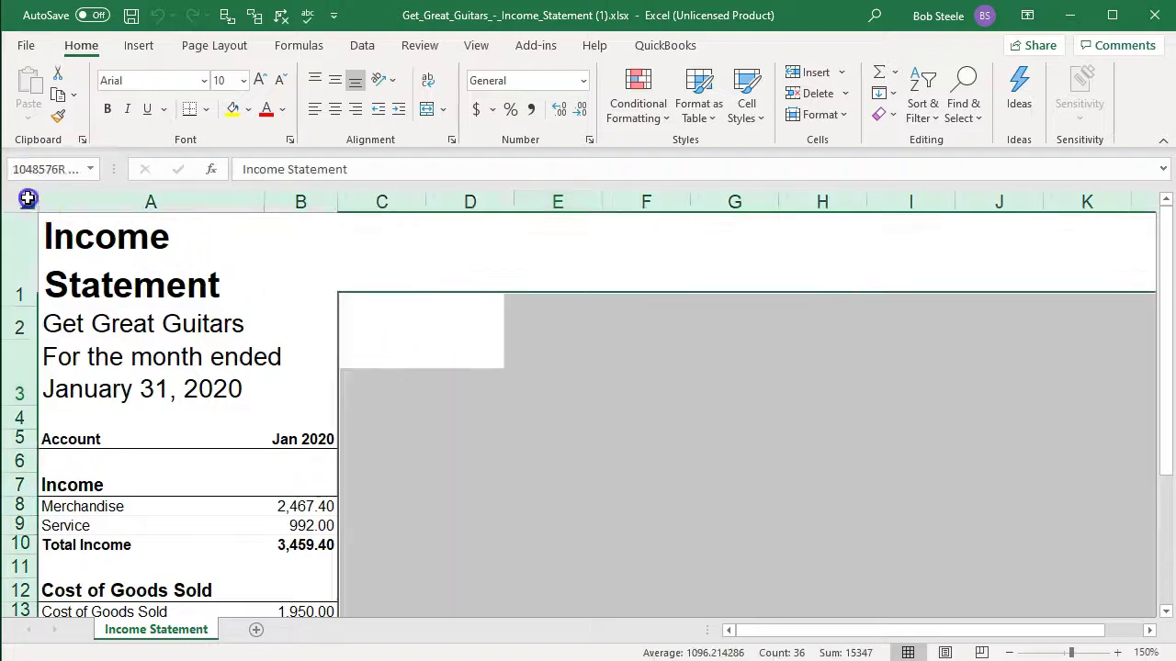
{"action": "left_click", "coordinate": [690, 484]}
{"action": "key", "text": "ctrl+a"}
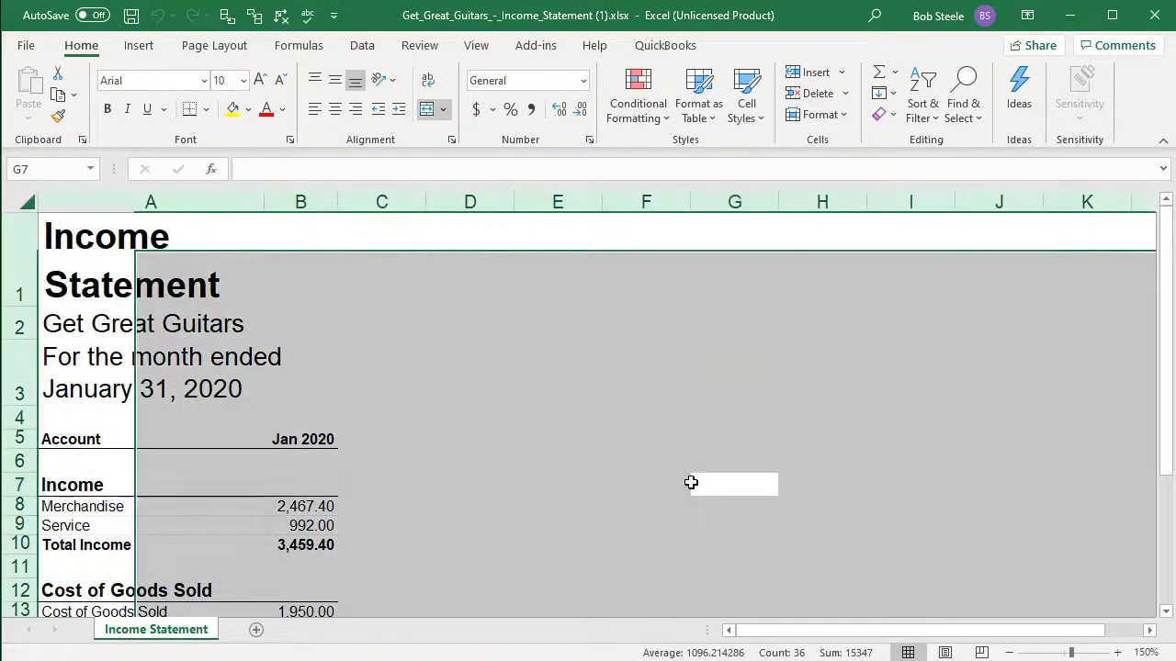
{"action": "right_click", "coordinate": [506, 370]}
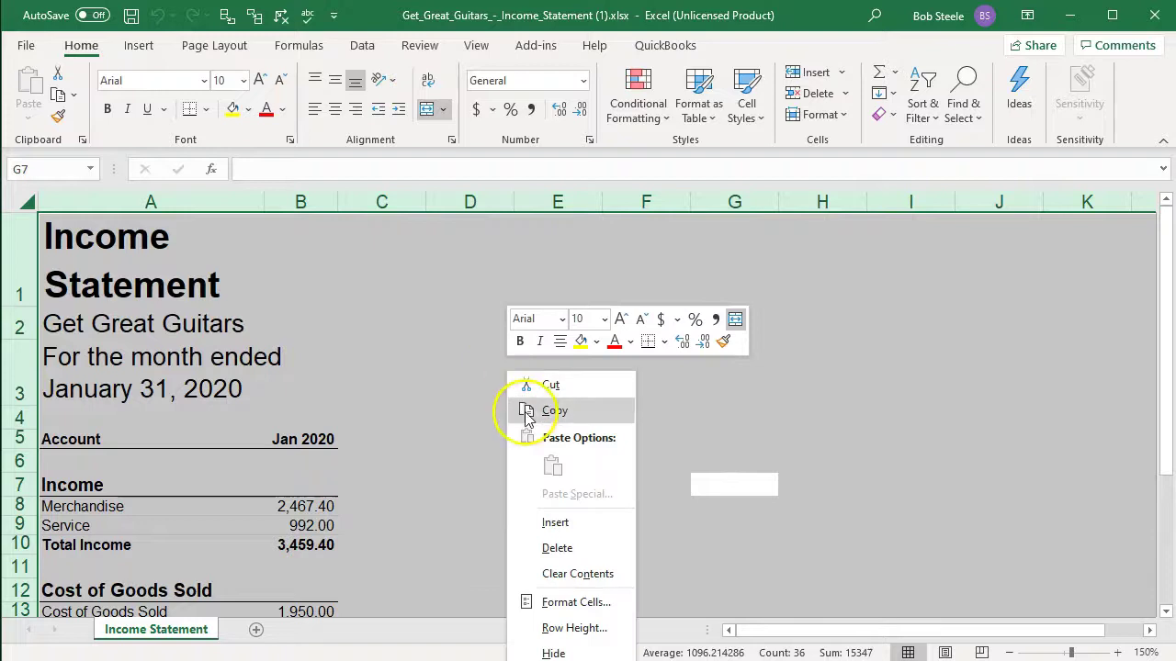
{"action": "left_click", "coordinate": [527, 411]}
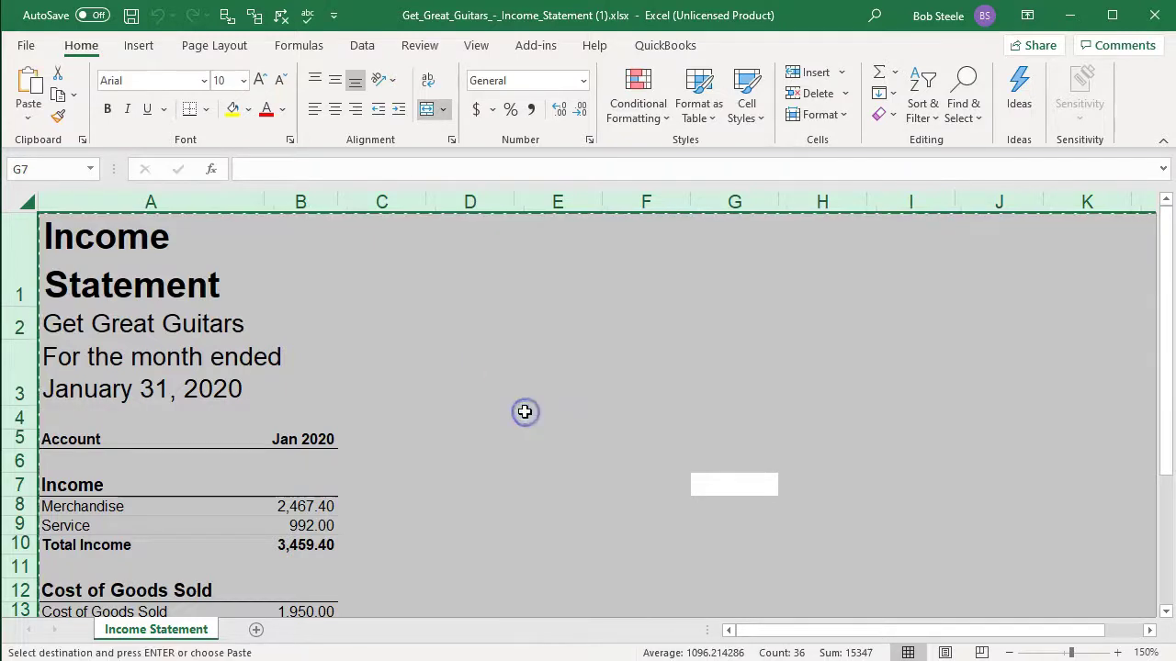
Switch to the Financial Statements Jan 2020 workbook, add a worksheet after BS and name it IS
{"action": "left_click", "coordinate": [1065, 16]}
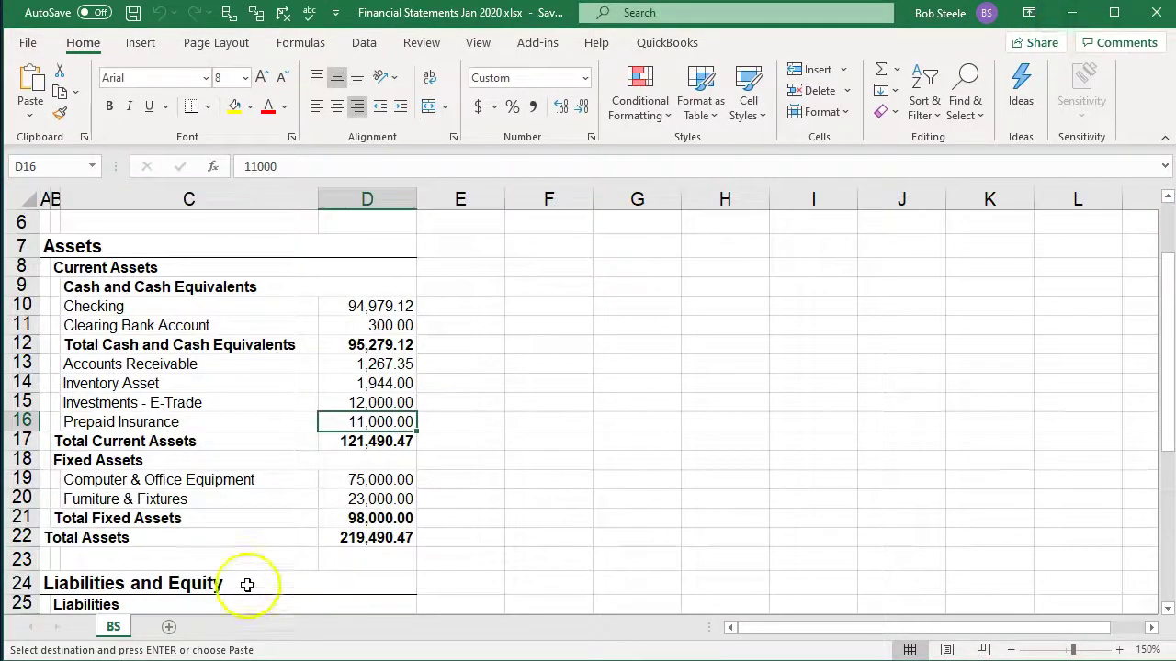
{"action": "left_click", "coordinate": [169, 628]}
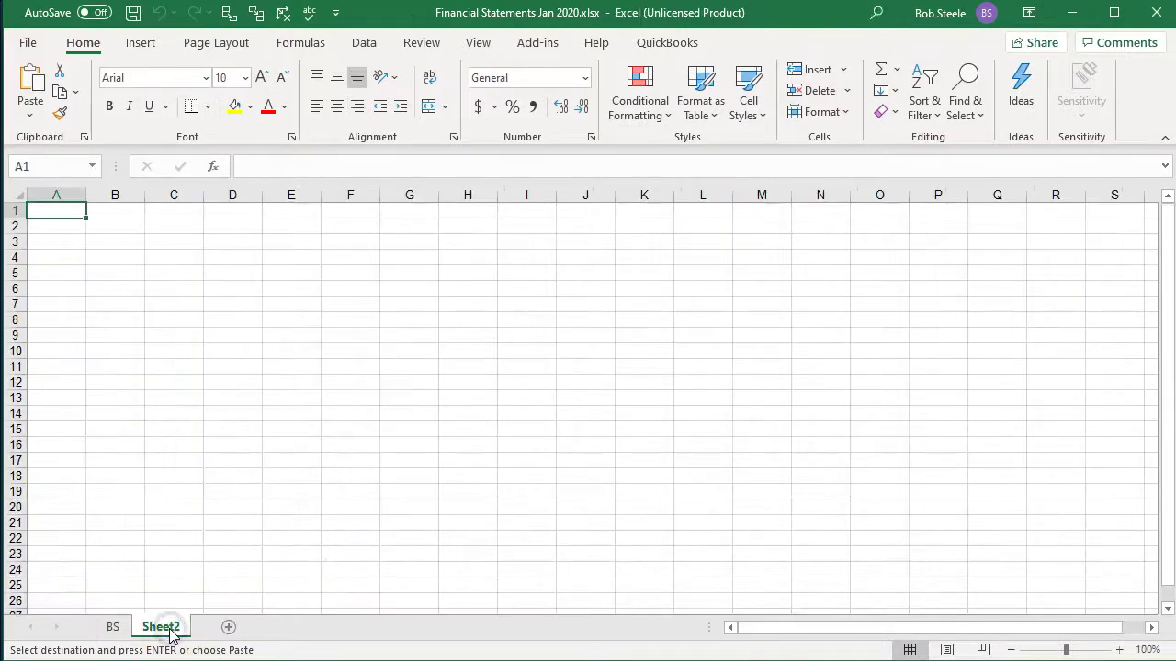
{"action": "double_click", "coordinate": [171, 630]}
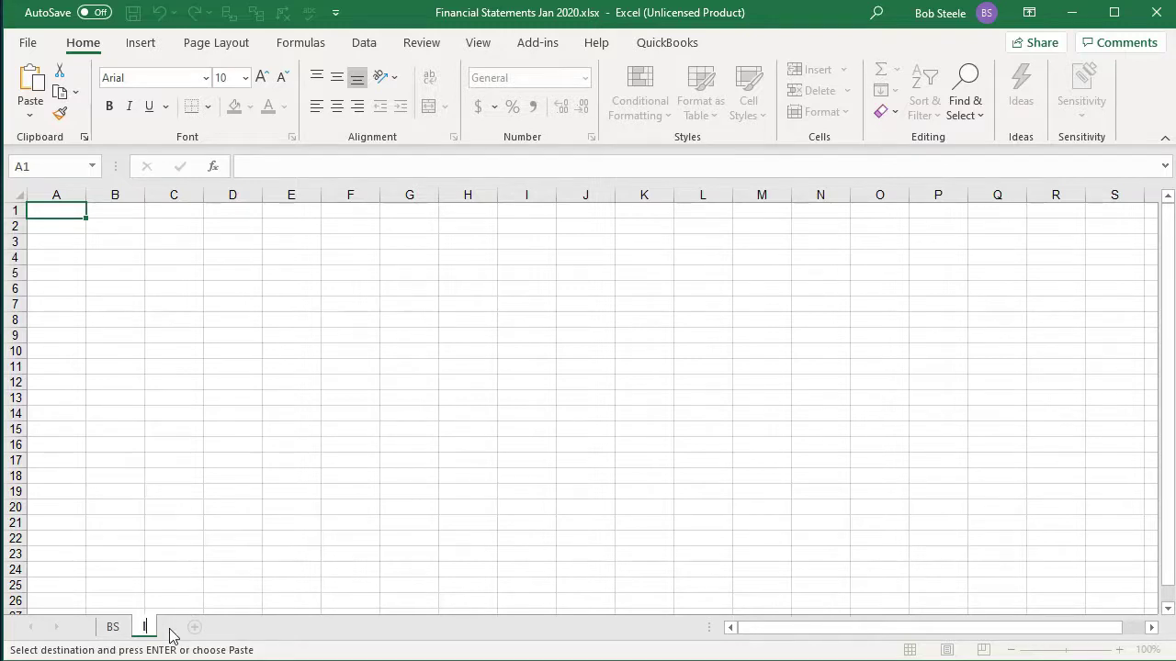
{"action": "left_click", "coordinate": [218, 481]}
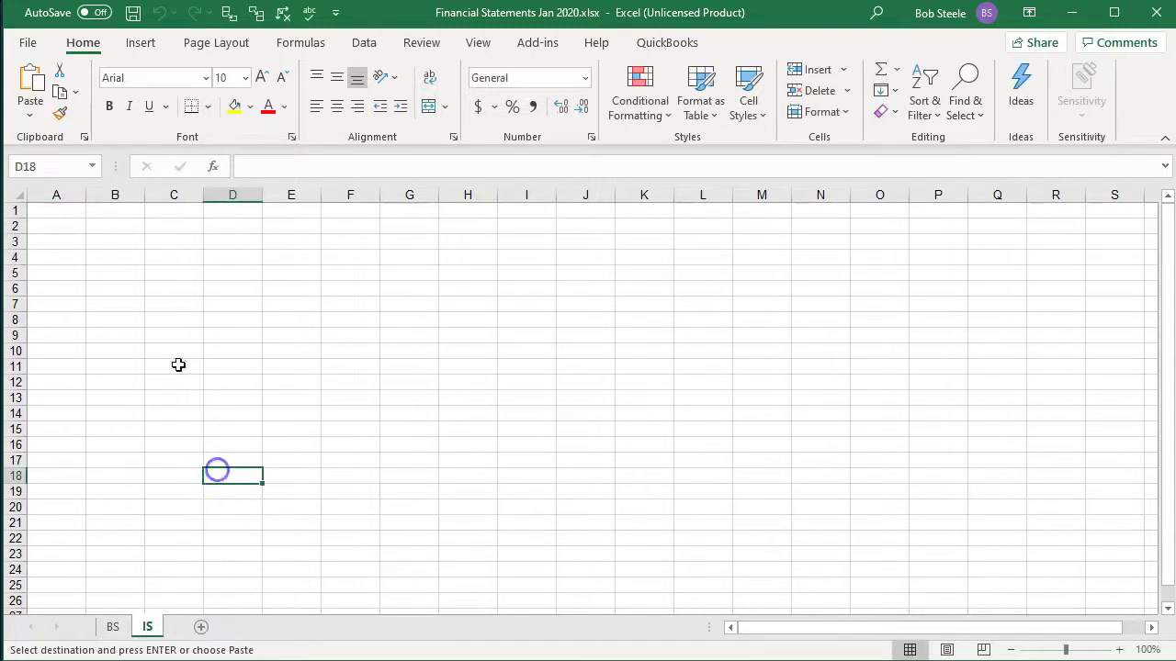
Paste the copied income statement at cell A1 of the IS sheet and save the workbook
{"action": "left_click", "coordinate": [78, 211]}
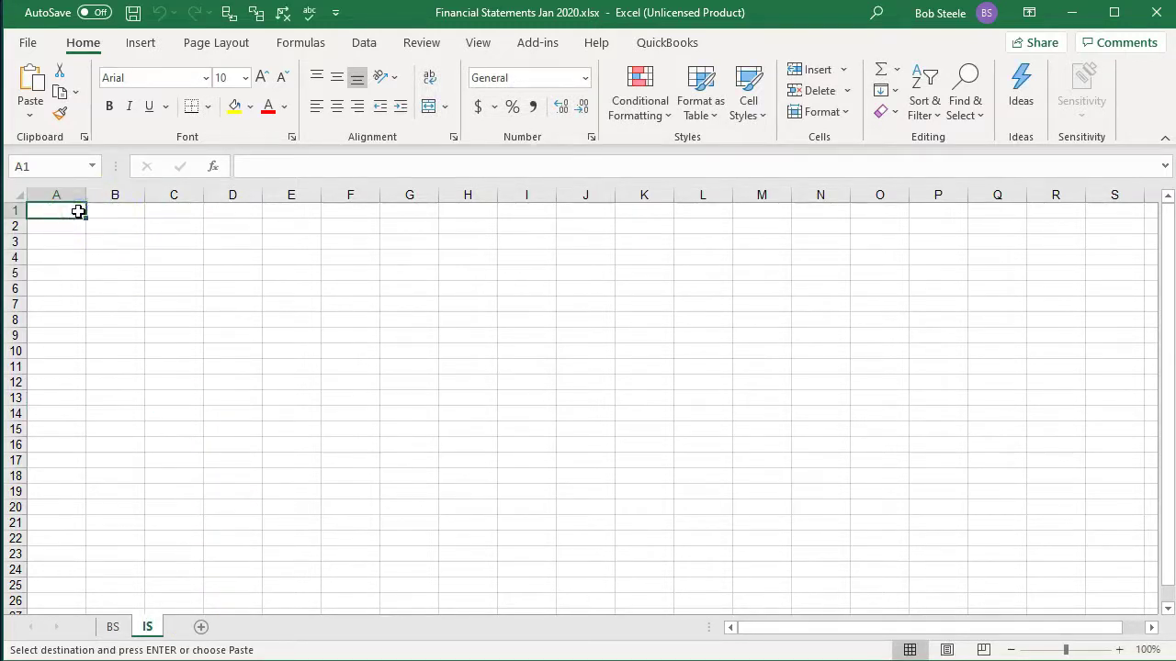
{"action": "right_click", "coordinate": [65, 212]}
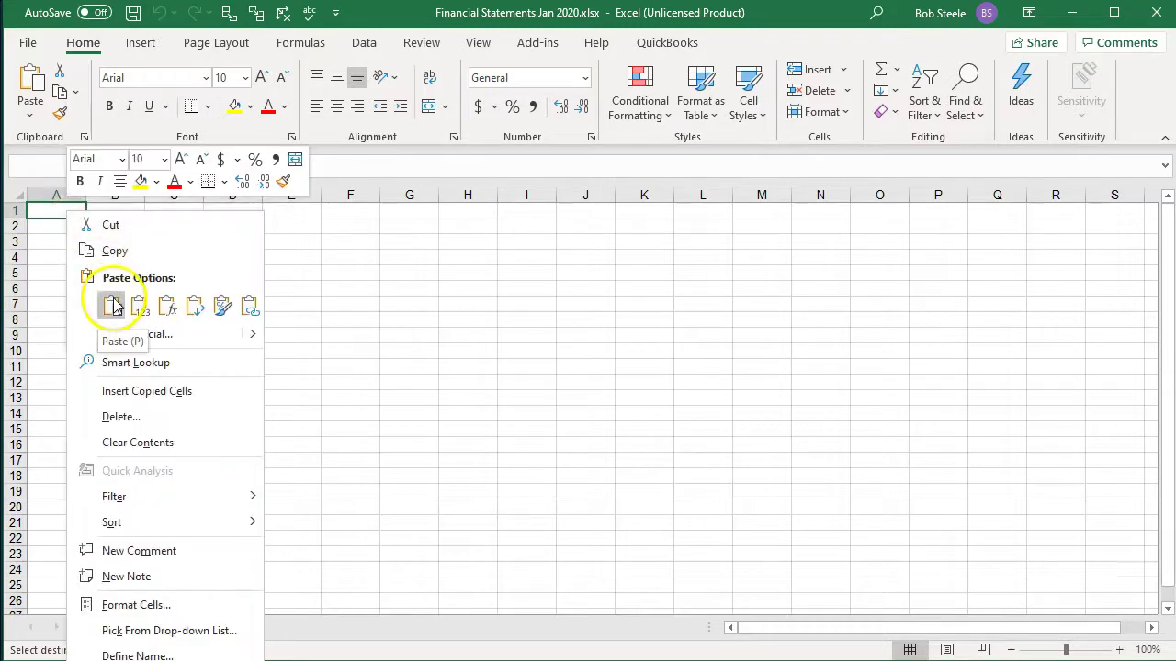
{"action": "left_click", "coordinate": [111, 306]}
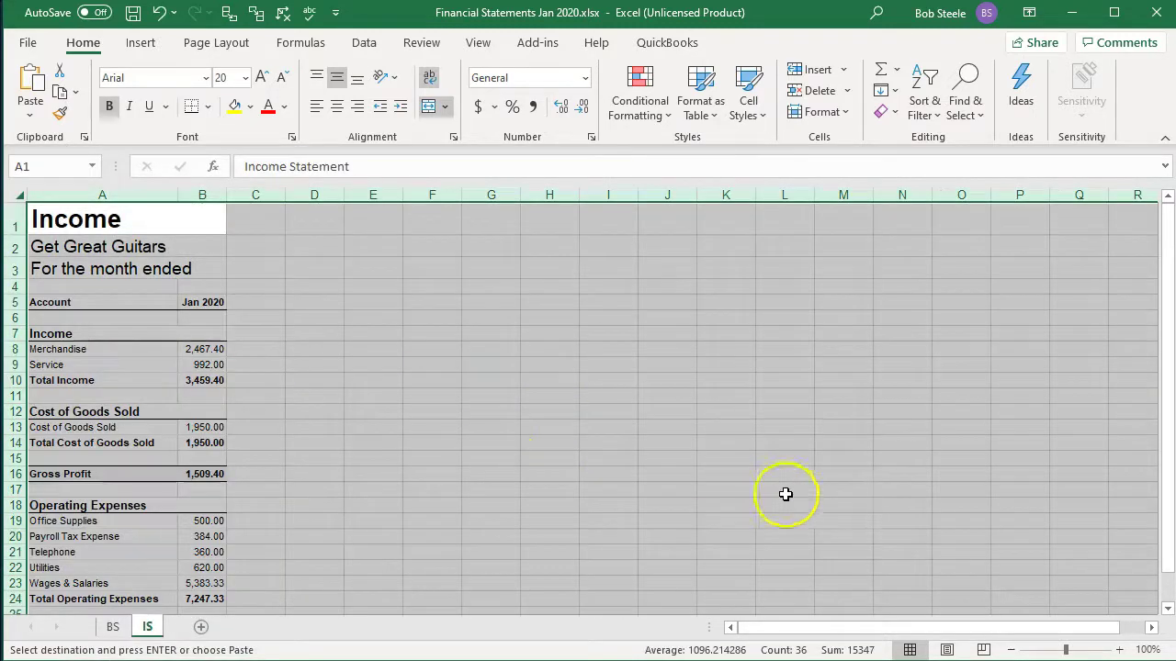
{"action": "left_click", "coordinate": [1124, 652]}
{"action": "left_click", "coordinate": [1124, 653]}
{"action": "left_click", "coordinate": [1124, 652]}
{"action": "left_click", "coordinate": [1124, 652]}
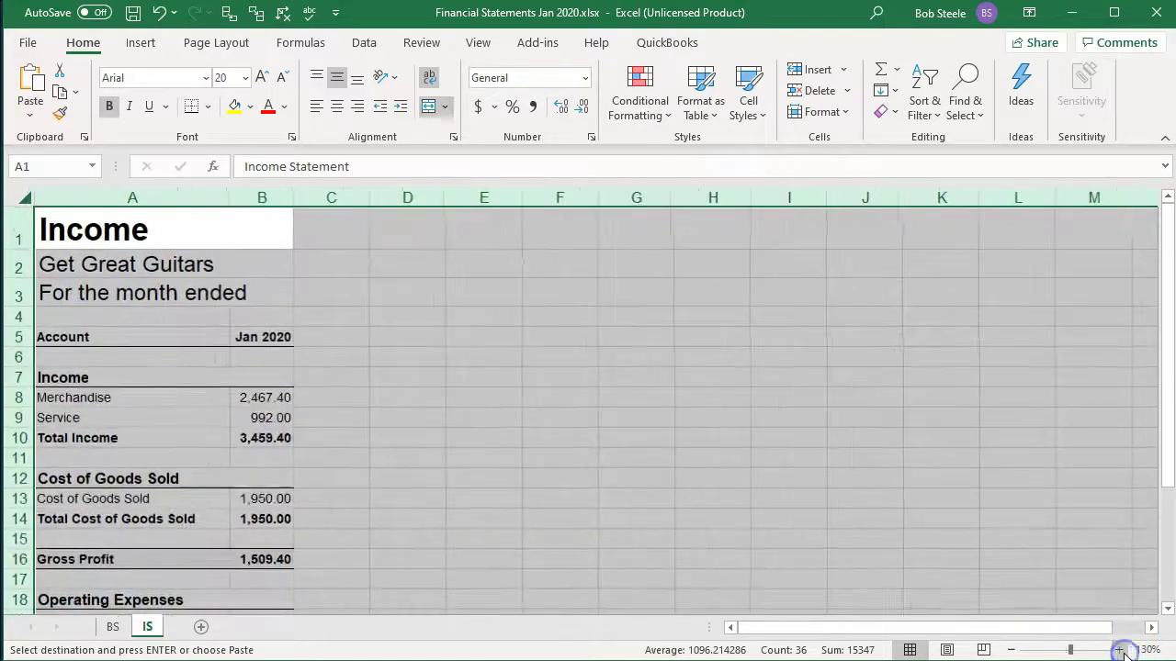
{"action": "left_click", "coordinate": [1124, 652]}
{"action": "left_click", "coordinate": [473, 435]}
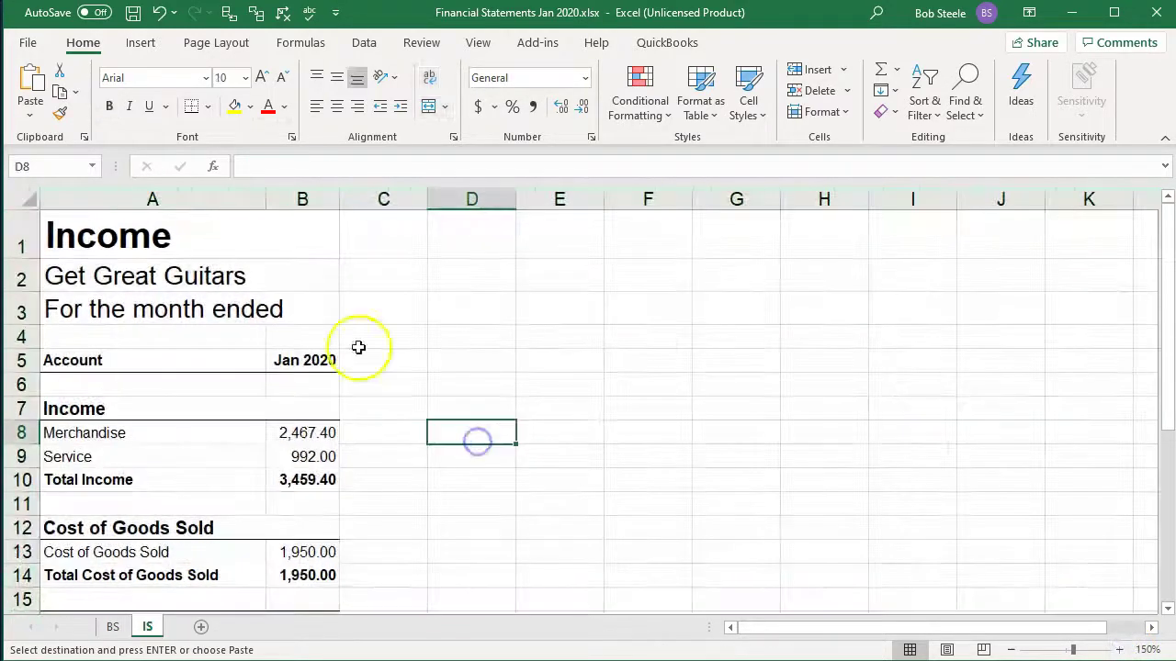
{"action": "left_click", "coordinate": [133, 13]}
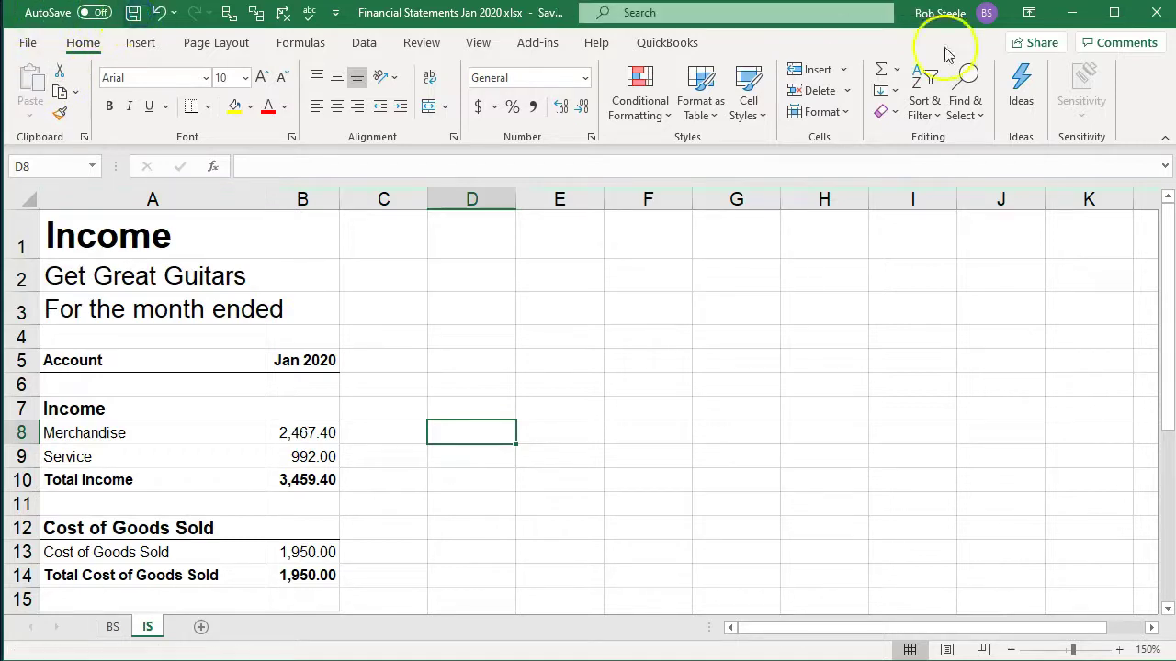
Switch to Xero, export the January 2020 Journal Report to Excel, and open the downloaded file with editing enabled
{"action": "left_click", "coordinate": [1079, 18]}
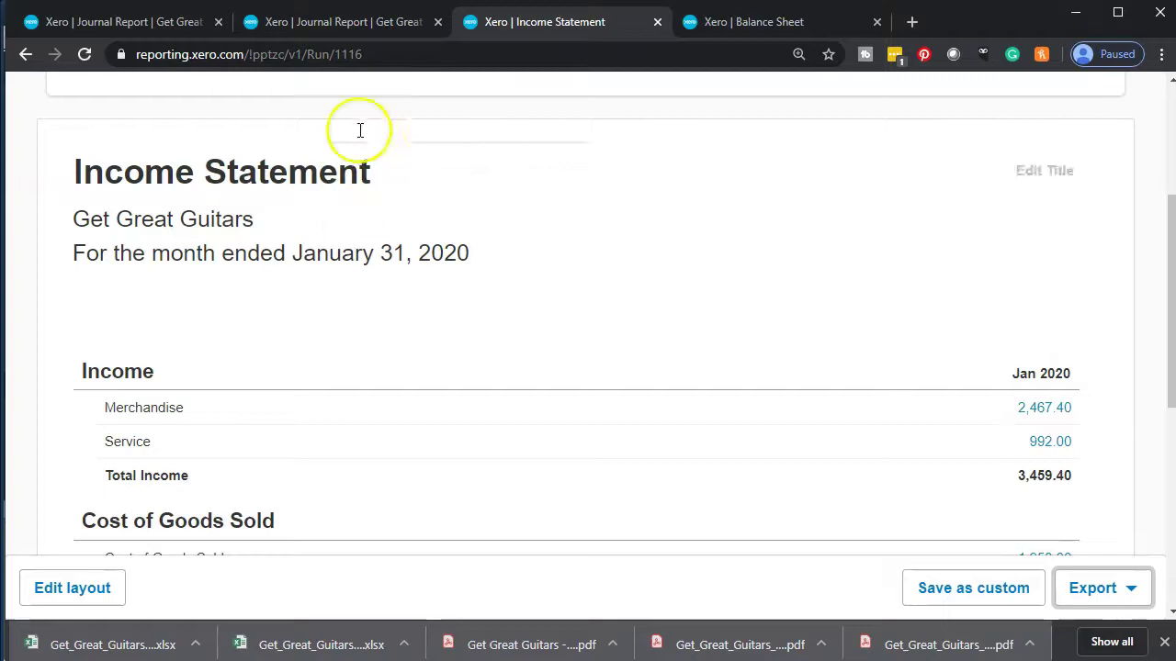
{"action": "left_click", "coordinate": [349, 24]}
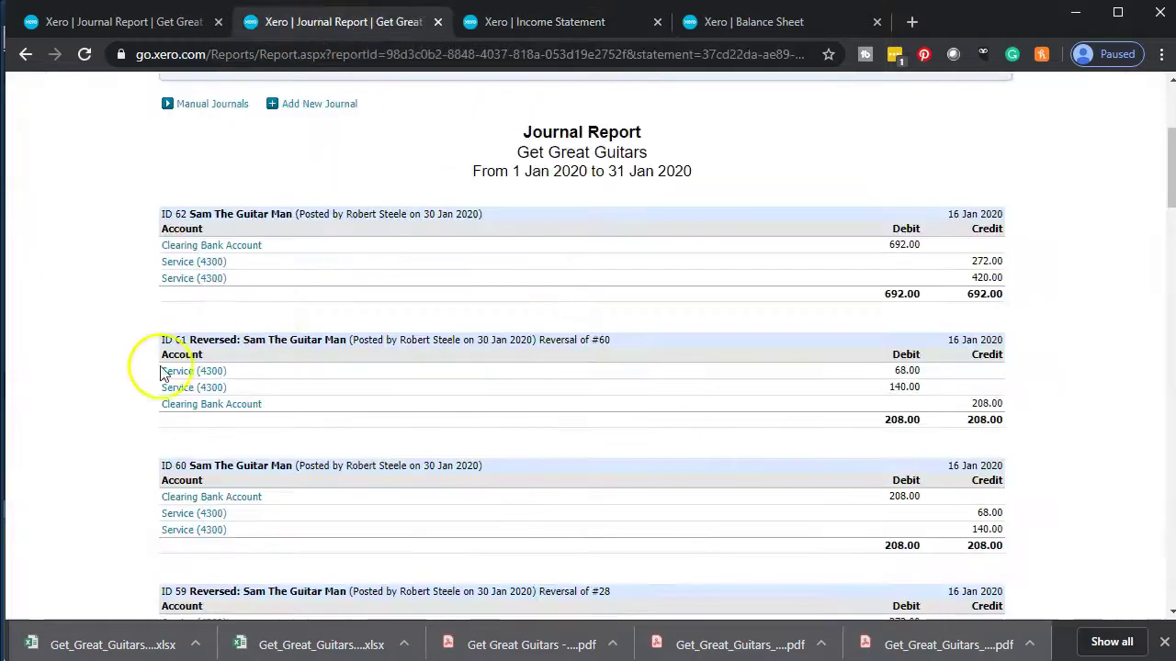
{"action": "scroll", "coordinate": [114, 469], "scroll_direction": "down", "scroll_amount": 20}
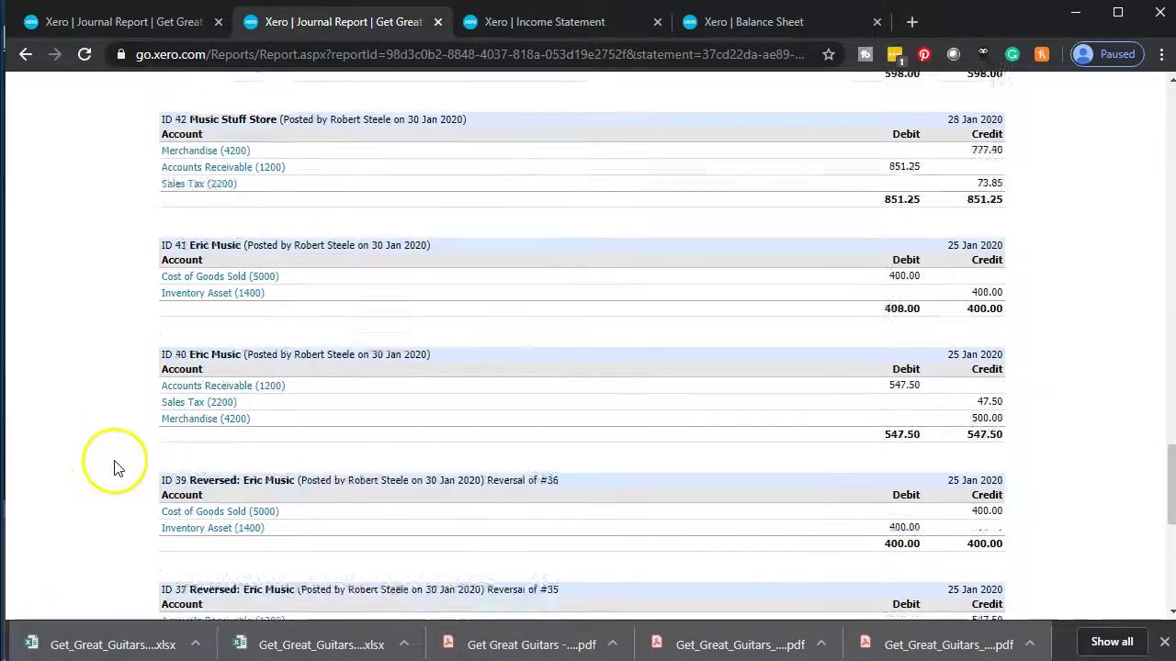
{"action": "scroll", "coordinate": [115, 469], "scroll_direction": "down", "scroll_amount": 6}
{"action": "left_click", "coordinate": [979, 468]}
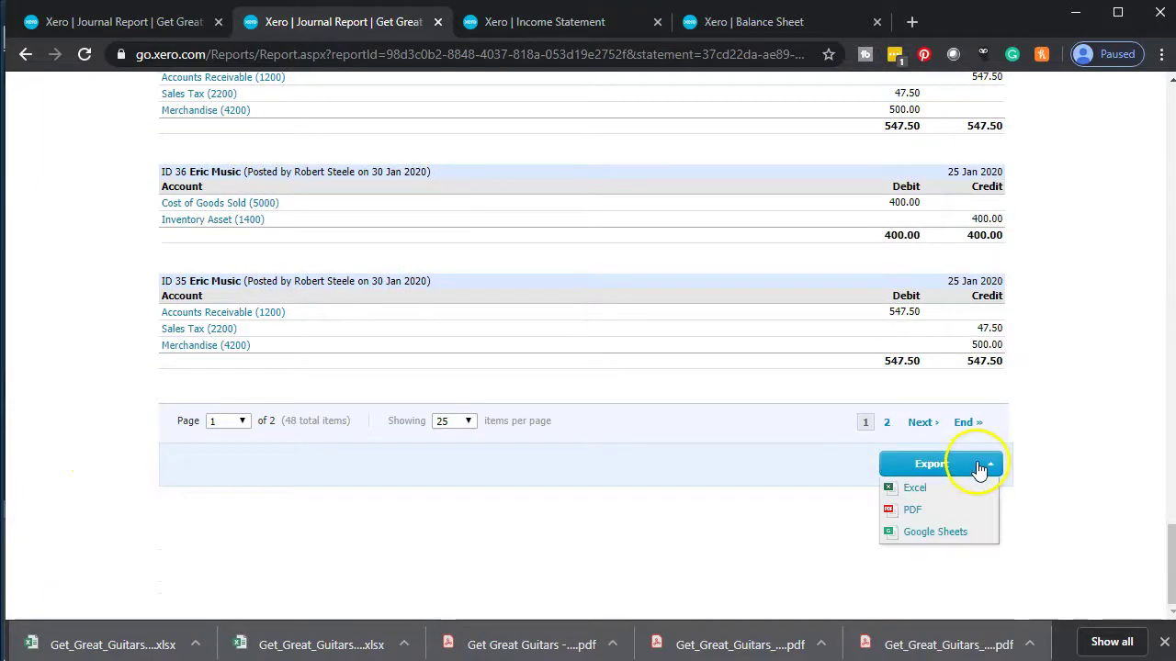
{"action": "left_click", "coordinate": [948, 491]}
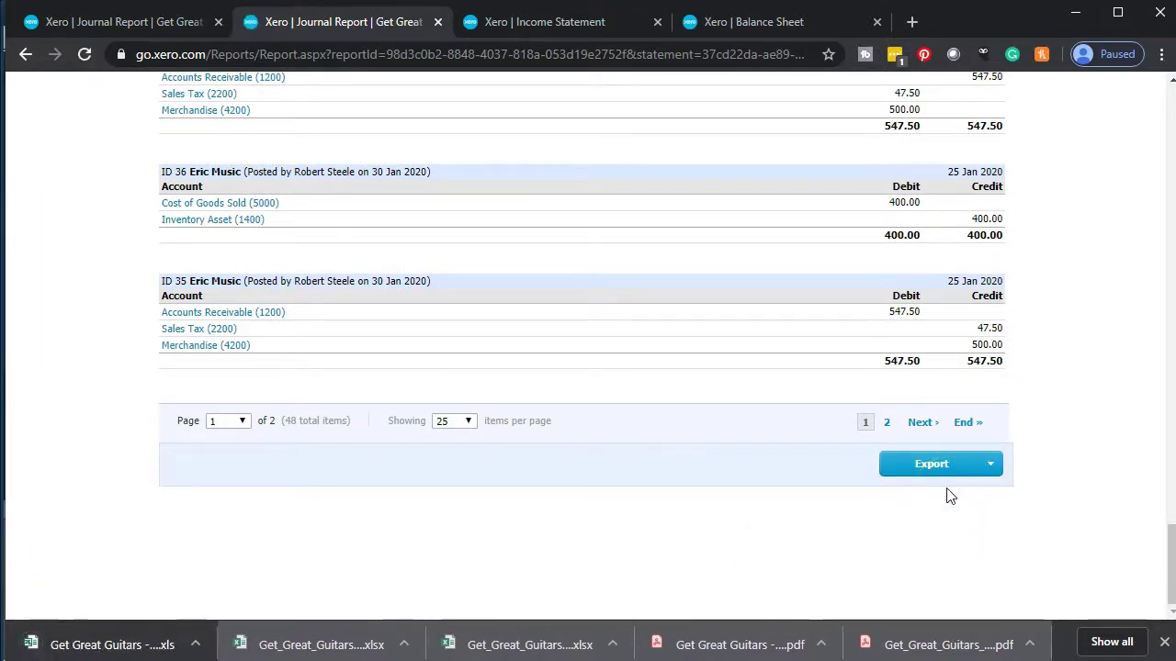
{"action": "left_click", "coordinate": [111, 645]}
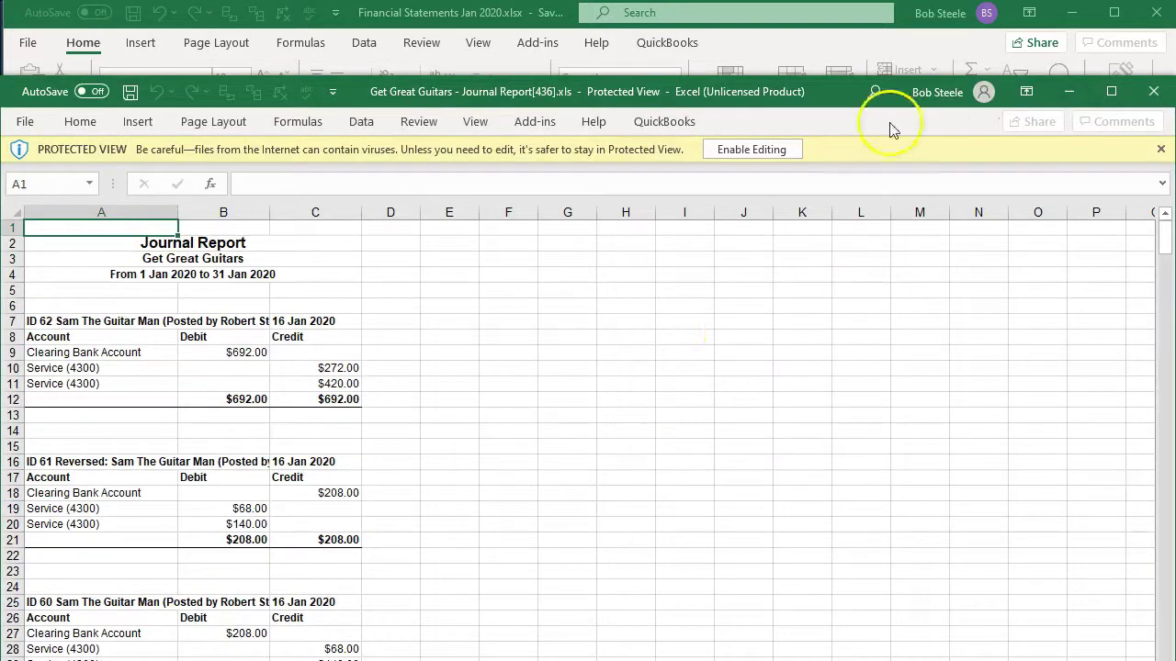
{"action": "left_click", "coordinate": [758, 148]}
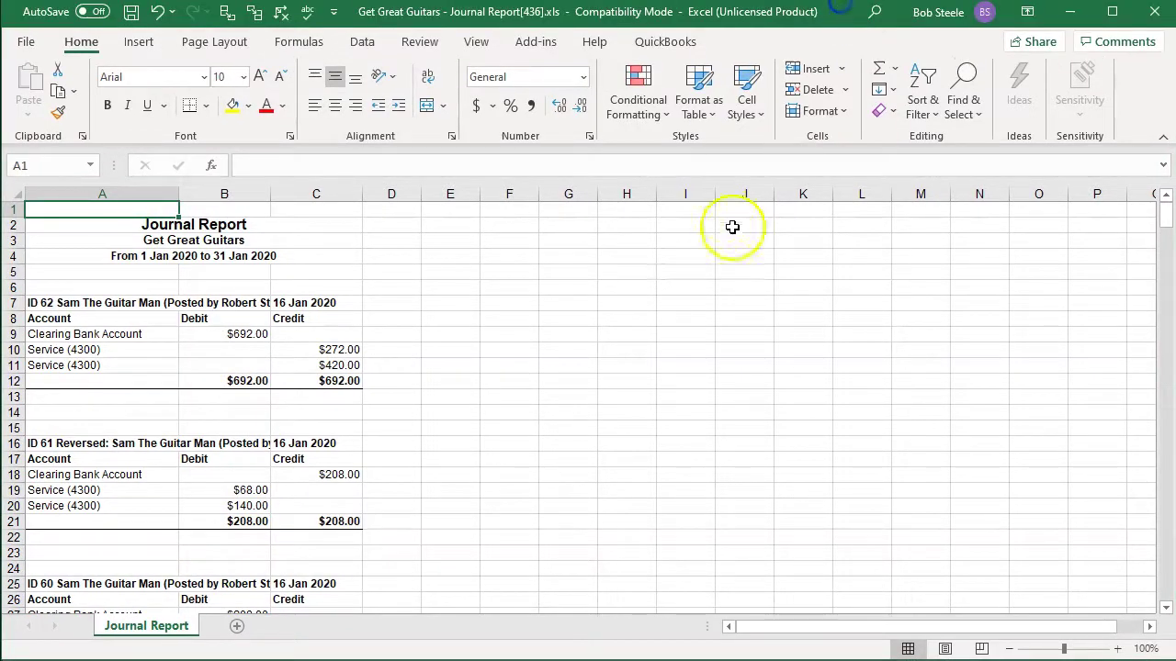
Copy the entire Journal Report worksheet of the exported workbook
{"action": "left_click", "coordinate": [640, 305]}
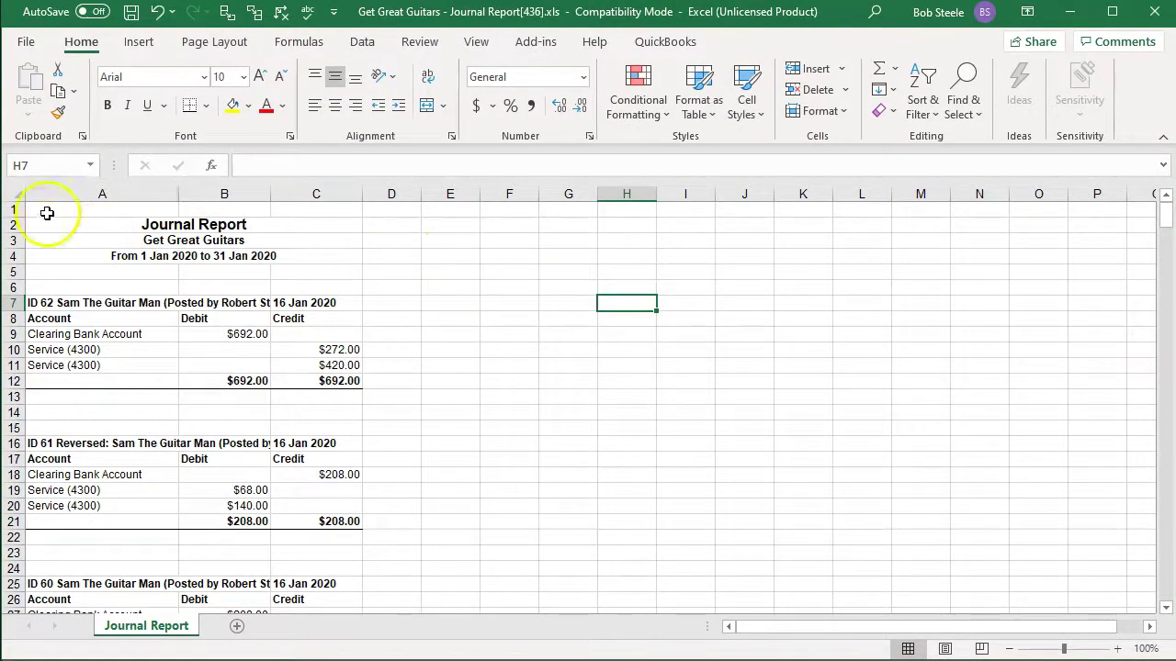
{"action": "left_click", "coordinate": [20, 191]}
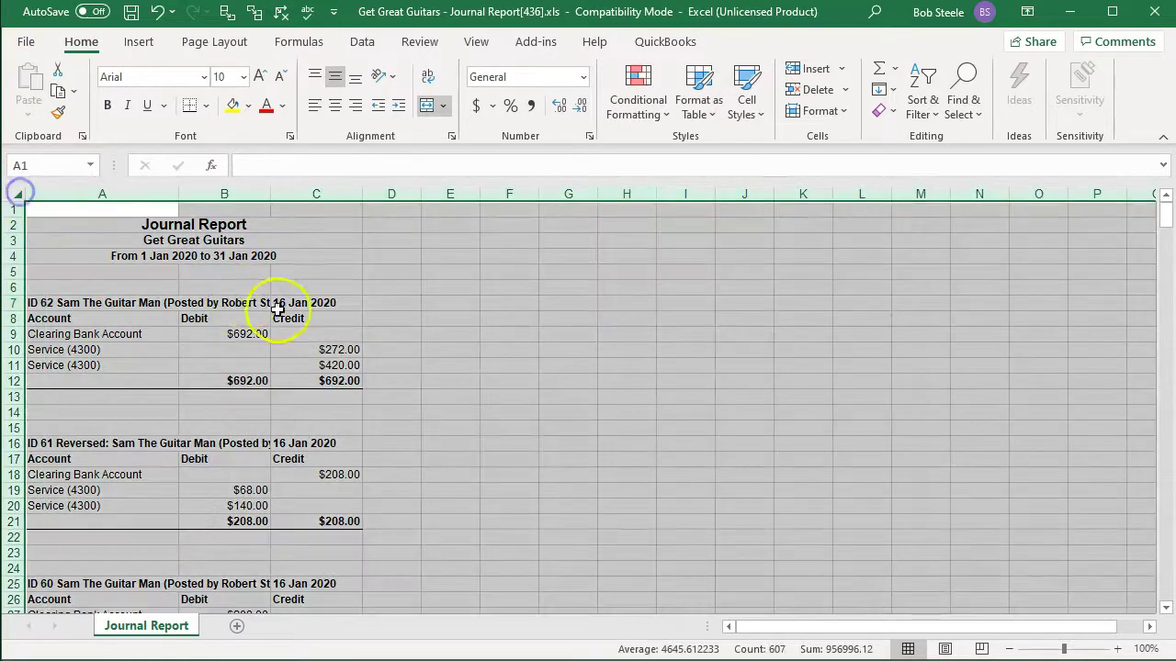
{"action": "key", "text": "ctrl+c"}
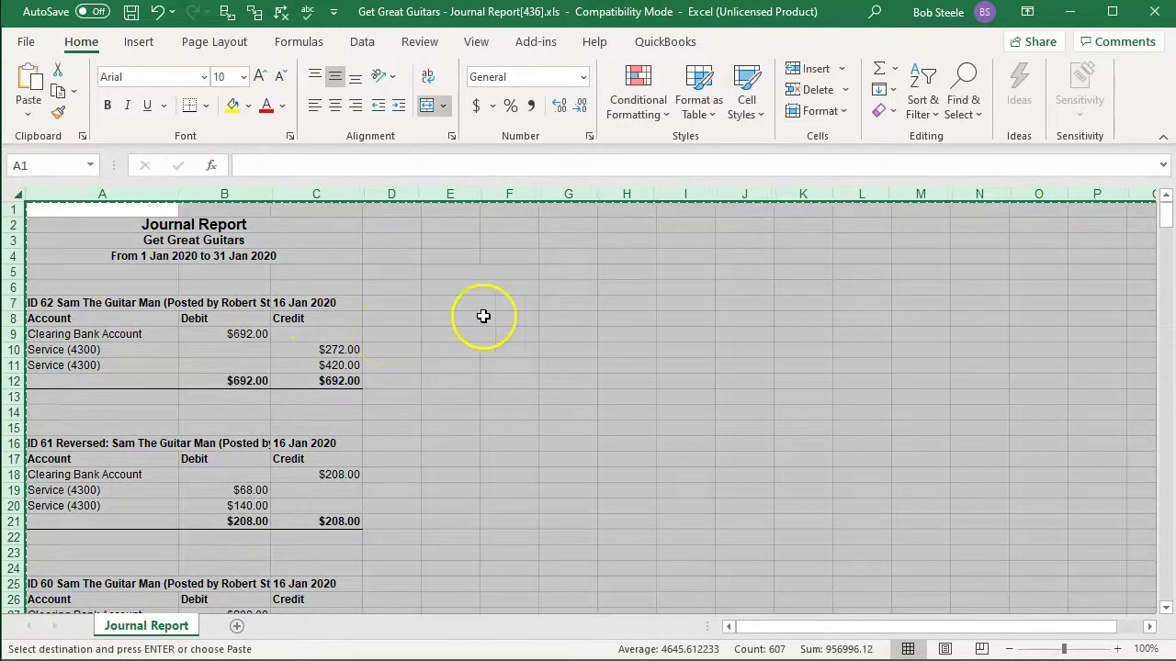
{"action": "right_click", "coordinate": [776, 365]}
{"action": "left_click", "coordinate": [804, 408]}
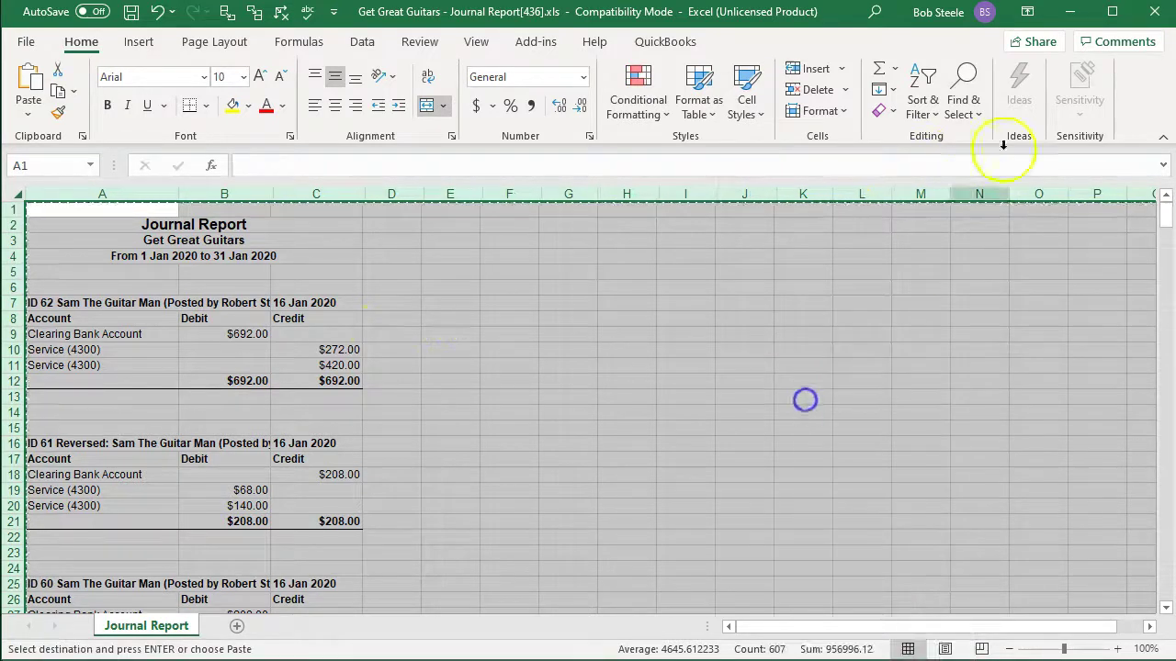
Switch to the Financial Statements Jan 2020 workbook, add a worksheet after IS and name it Journal Report
{"action": "left_click", "coordinate": [1071, 11]}
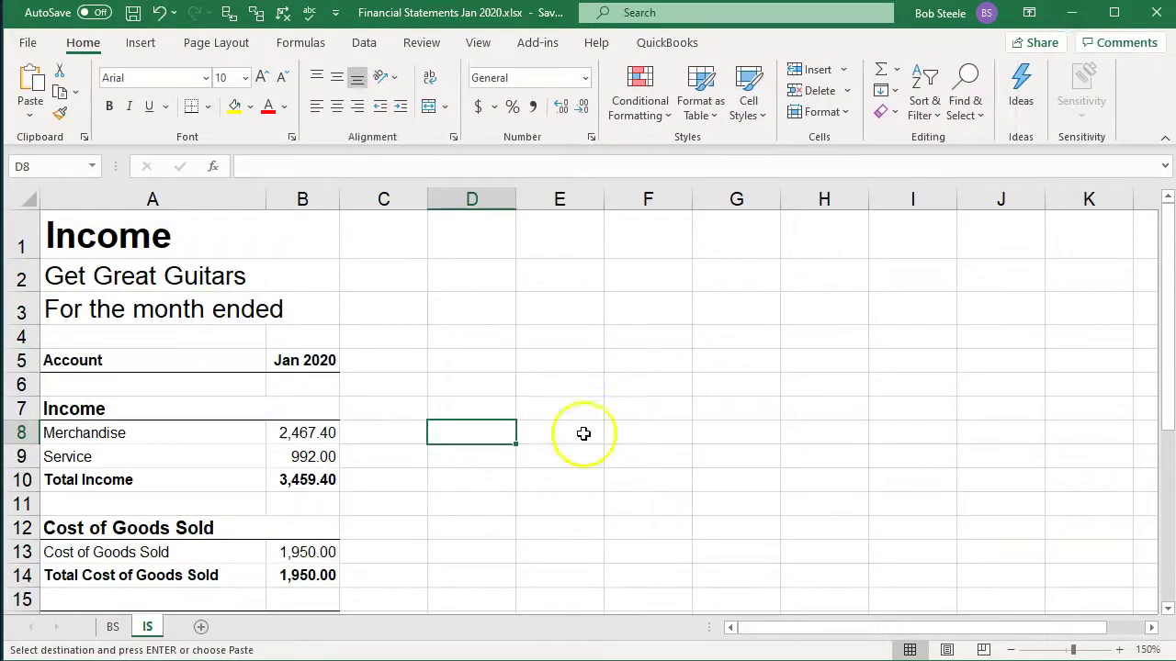
{"action": "left_click", "coordinate": [201, 627]}
{"action": "double_click", "coordinate": [195, 628]}
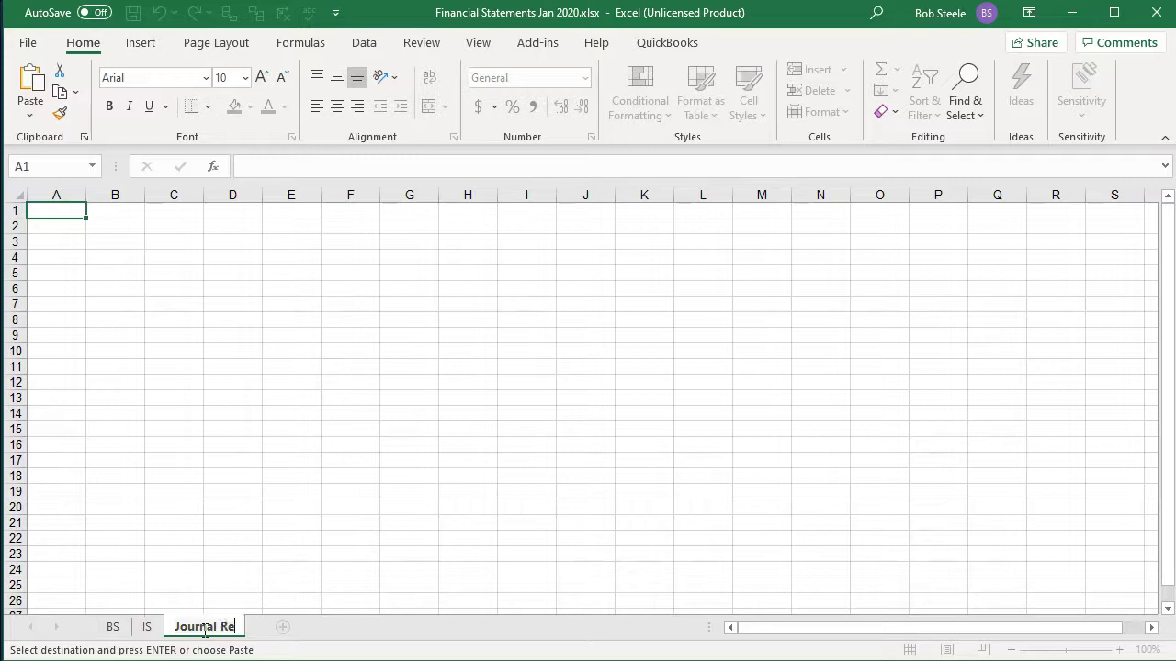
{"action": "left_click", "coordinate": [310, 447]}
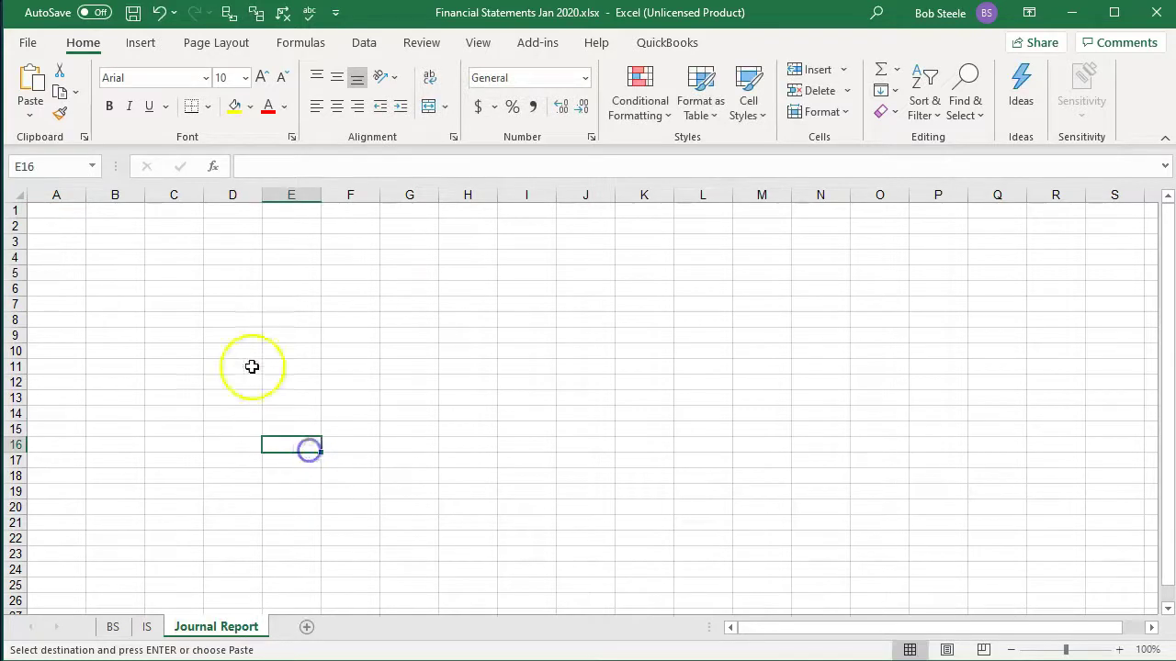
Paste the copied journal report at cell A1 of the Journal Report sheet
{"action": "left_click", "coordinate": [66, 214]}
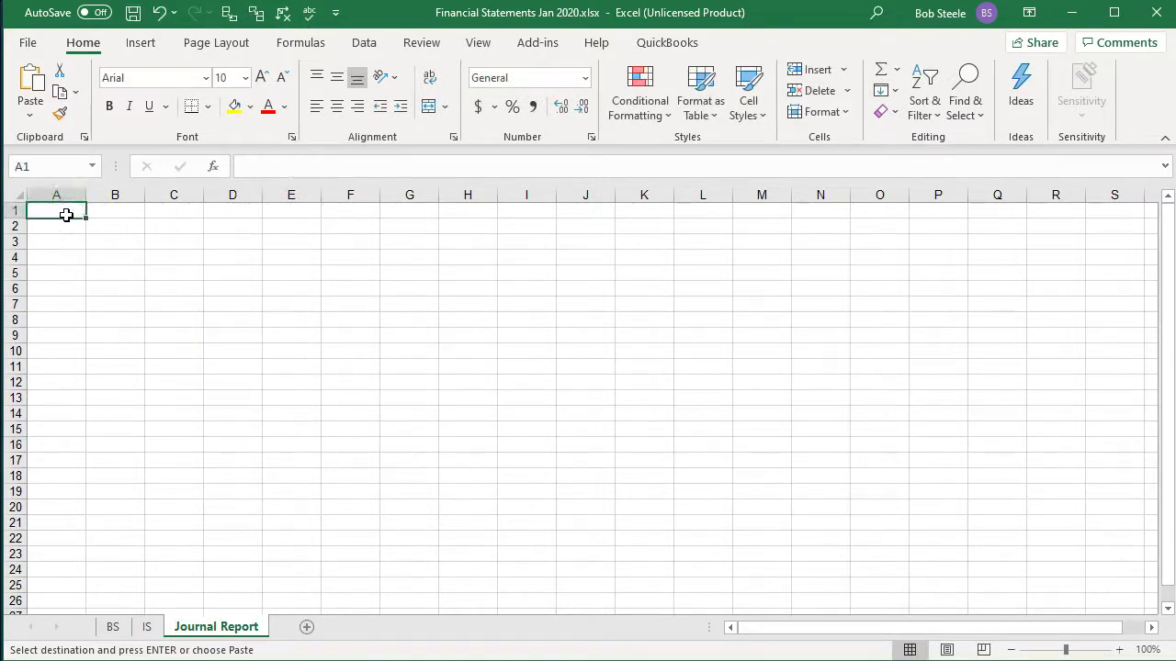
{"action": "right_click", "coordinate": [66, 214]}
{"action": "left_click", "coordinate": [109, 321]}
{"action": "left_click", "coordinate": [559, 428]}
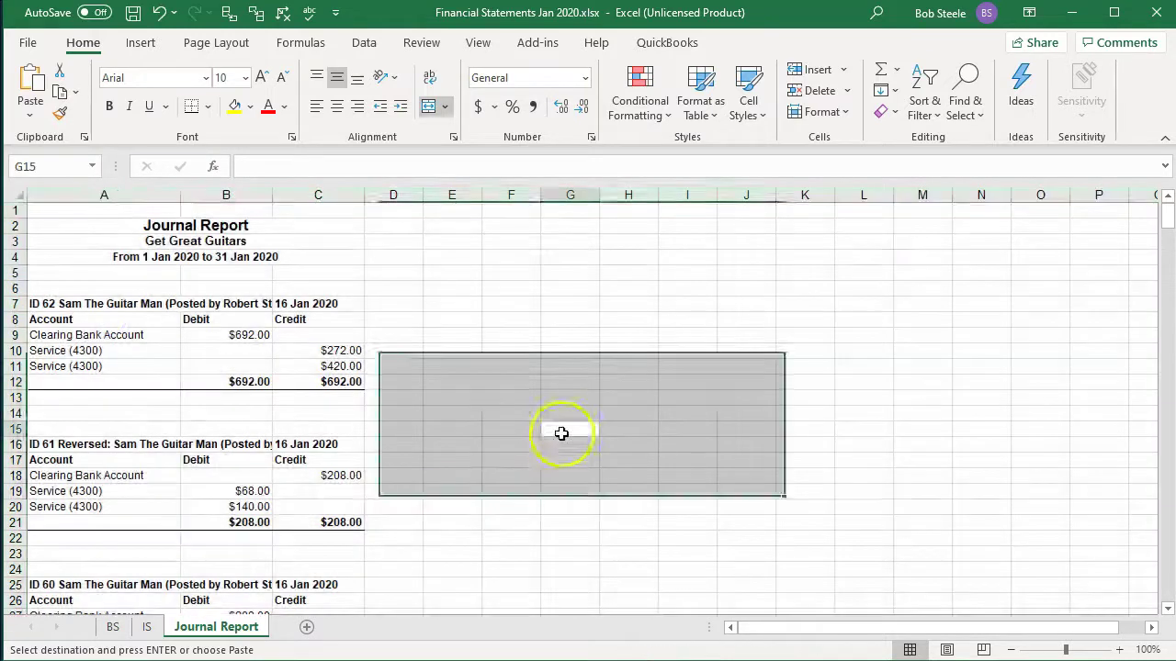
{"action": "left_click", "coordinate": [1118, 652]}
{"action": "left_click", "coordinate": [1119, 652]}
{"action": "left_click", "coordinate": [1118, 652]}
{"action": "left_click", "coordinate": [1118, 652]}
{"action": "left_click", "coordinate": [205, 488]}
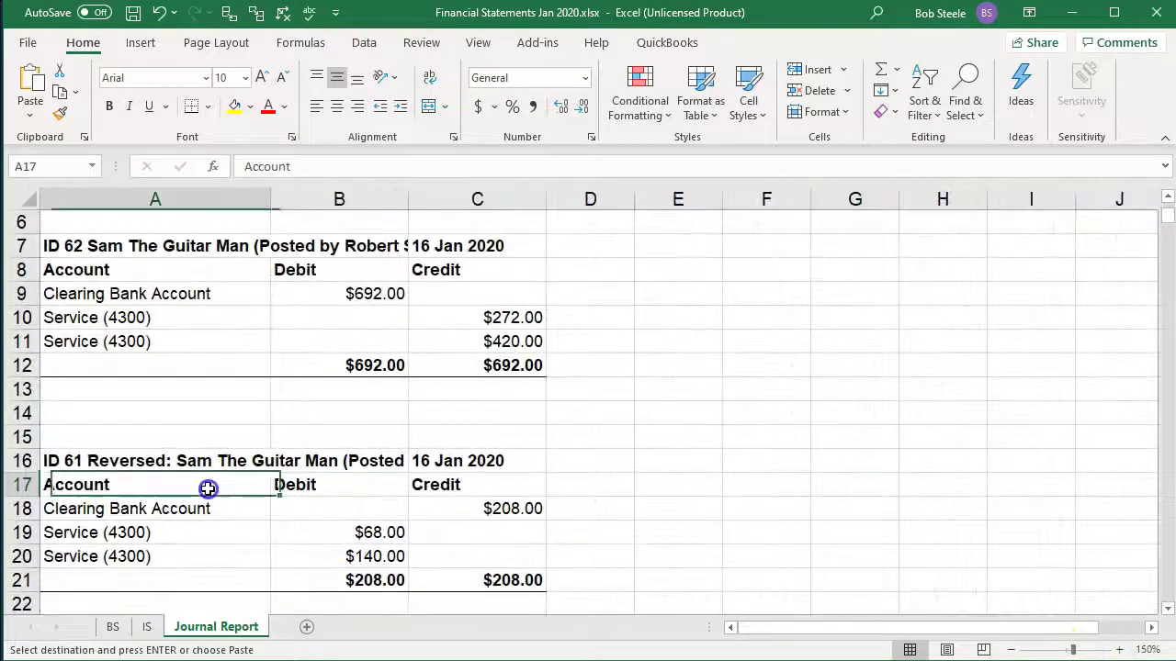
{"action": "scroll", "coordinate": [205, 488], "scroll_direction": "up", "scroll_amount": 2}
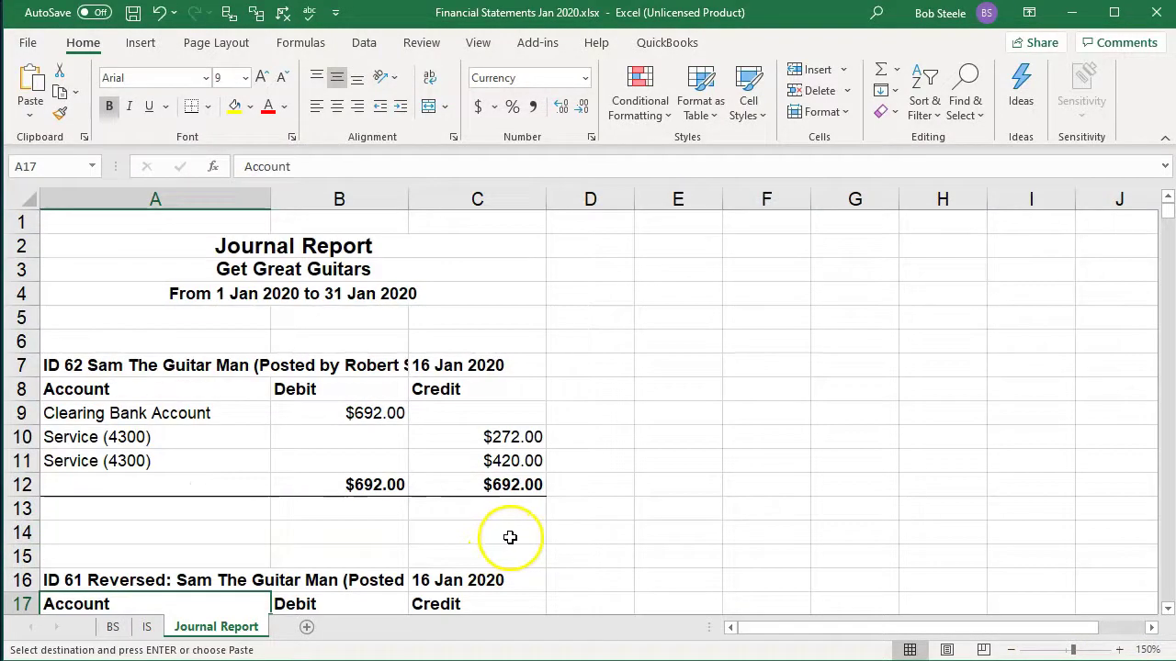
Check the Journal Report sheet's page breaks in Page Layout view and return to Normal view
{"action": "left_click", "coordinate": [947, 649]}
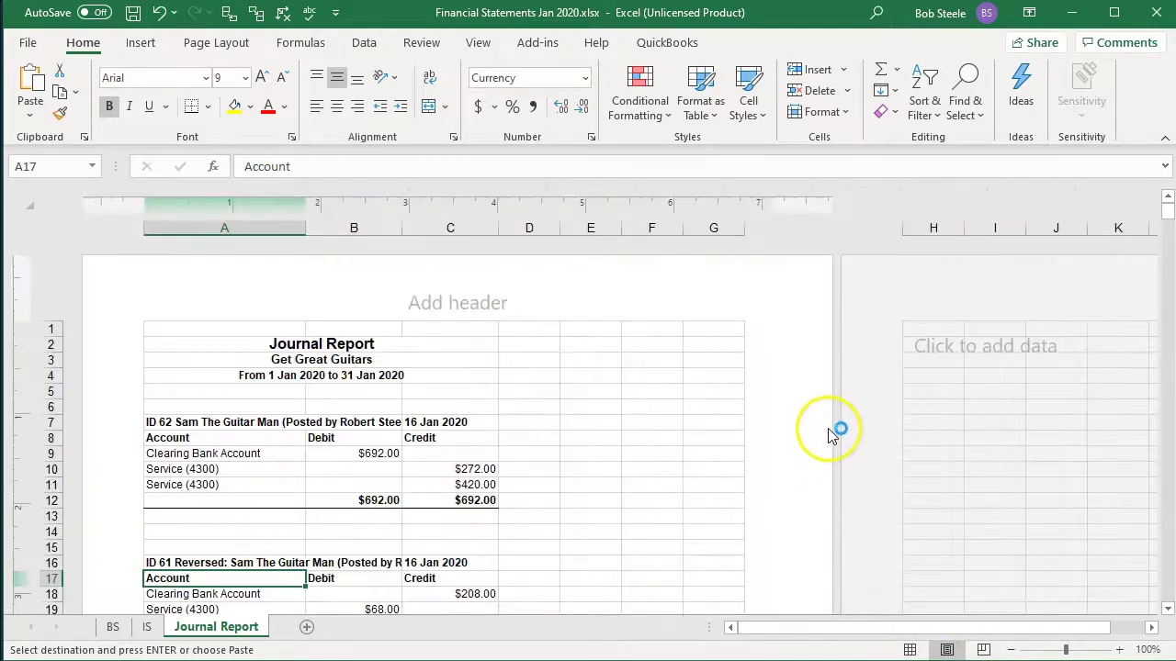
{"action": "left_click", "coordinate": [909, 649]}
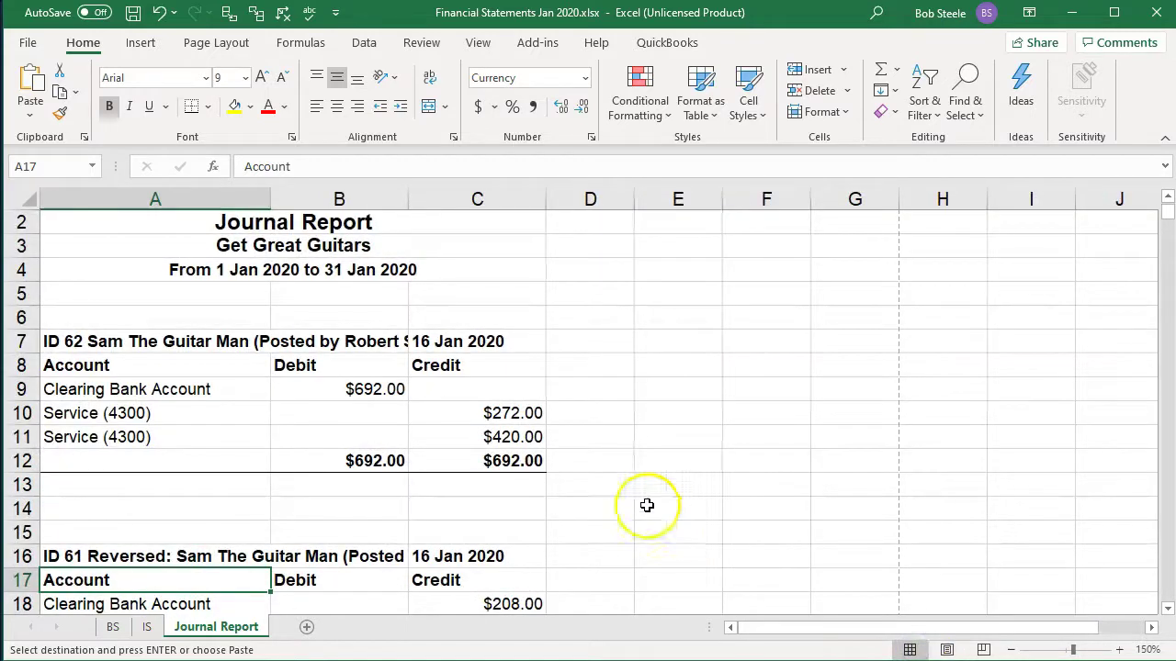
{"action": "left_click", "coordinate": [646, 506]}
{"action": "scroll", "coordinate": [479, 485], "scroll_direction": "up", "scroll_amount": 1}
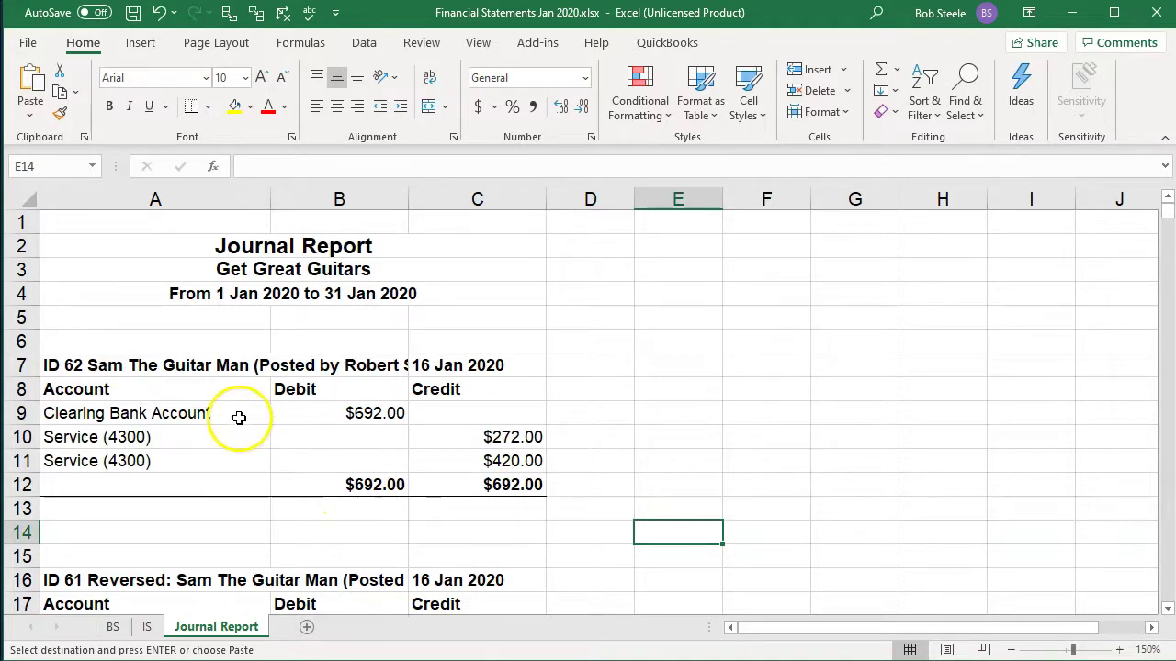
Set the print range to Print Entire Workbook, preview the first pages and return to the worksheet
{"action": "left_click", "coordinate": [31, 44]}
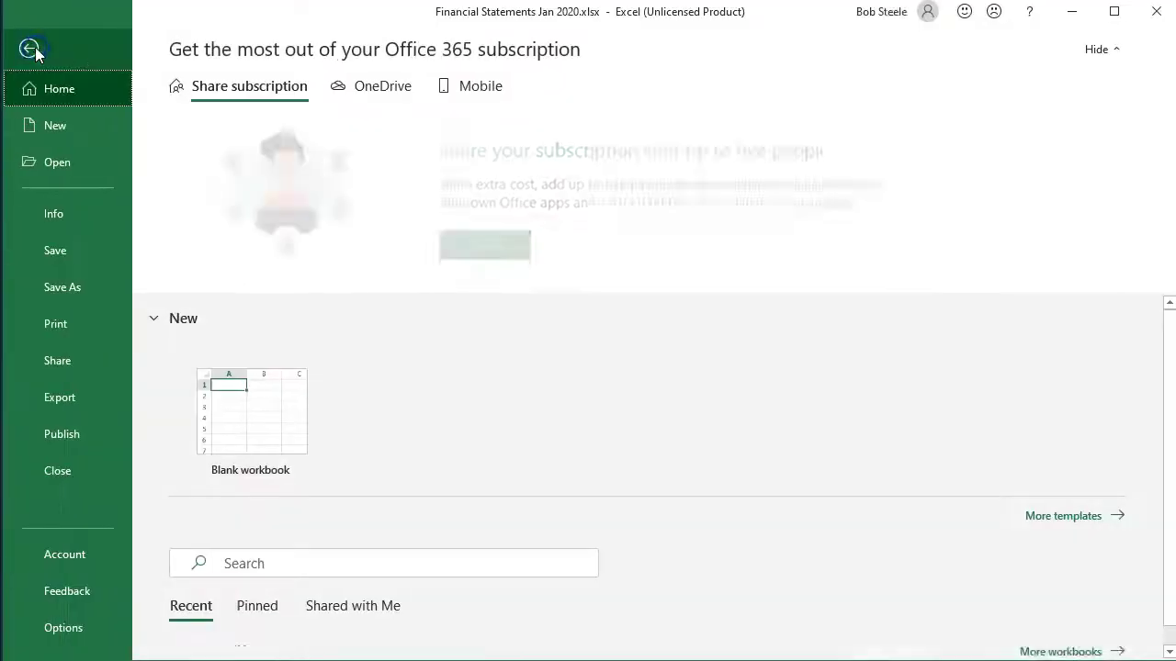
{"action": "left_click", "coordinate": [73, 336]}
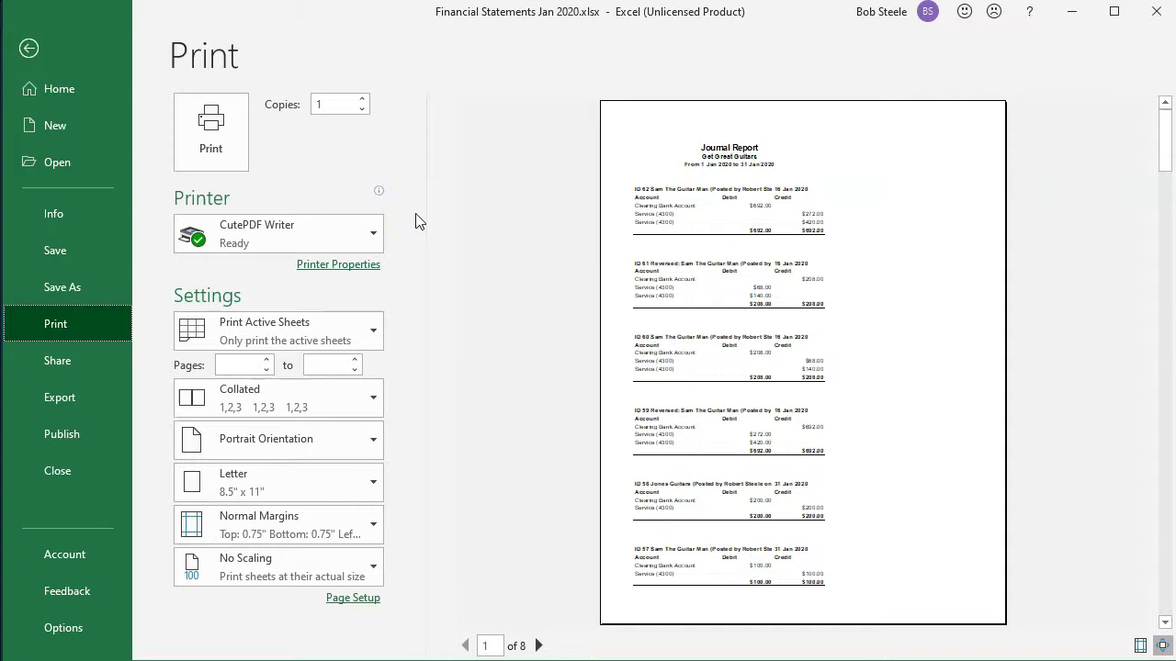
{"action": "left_click", "coordinate": [373, 334]}
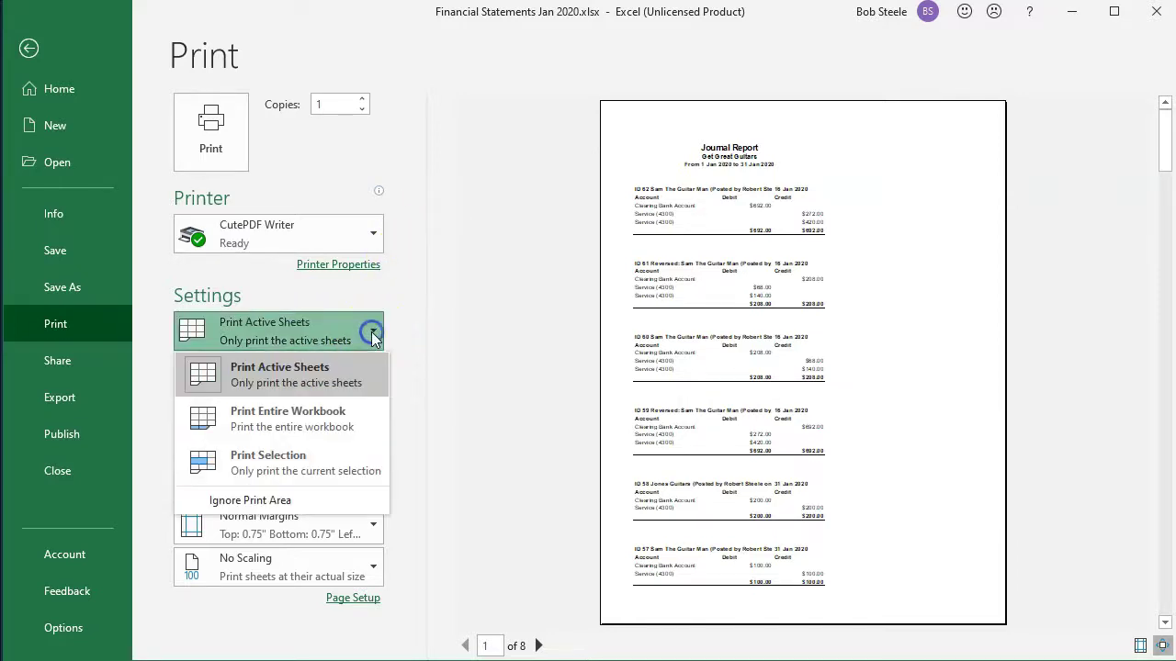
{"action": "left_click", "coordinate": [332, 422]}
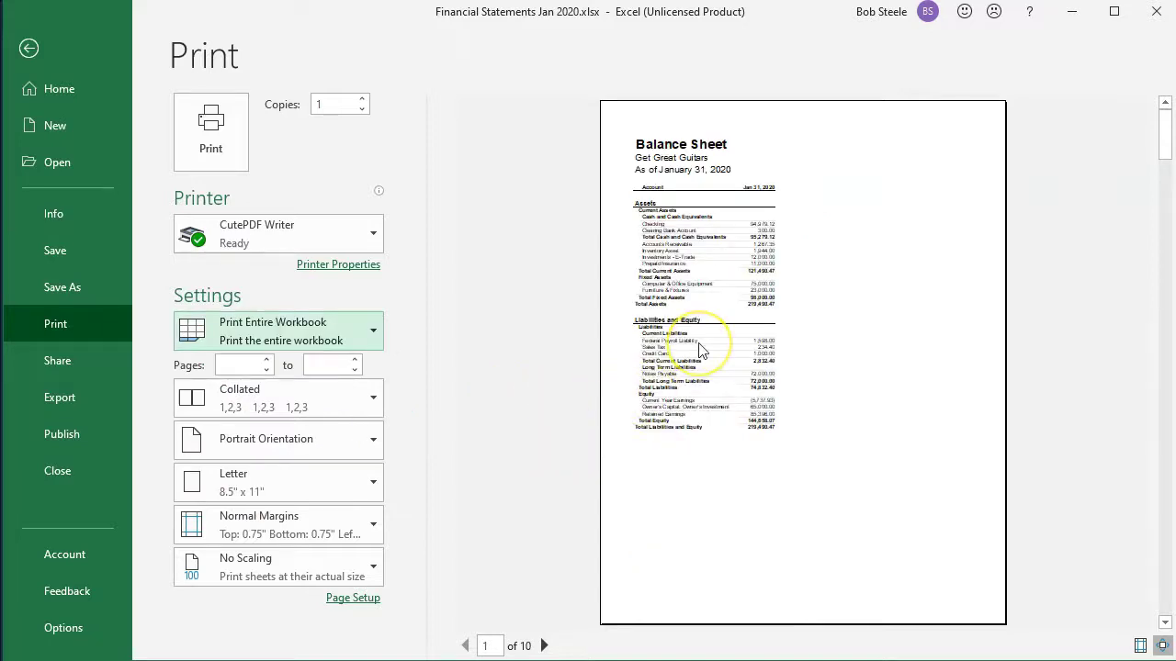
{"action": "scroll", "coordinate": [698, 342], "scroll_direction": "down", "scroll_amount": 1}
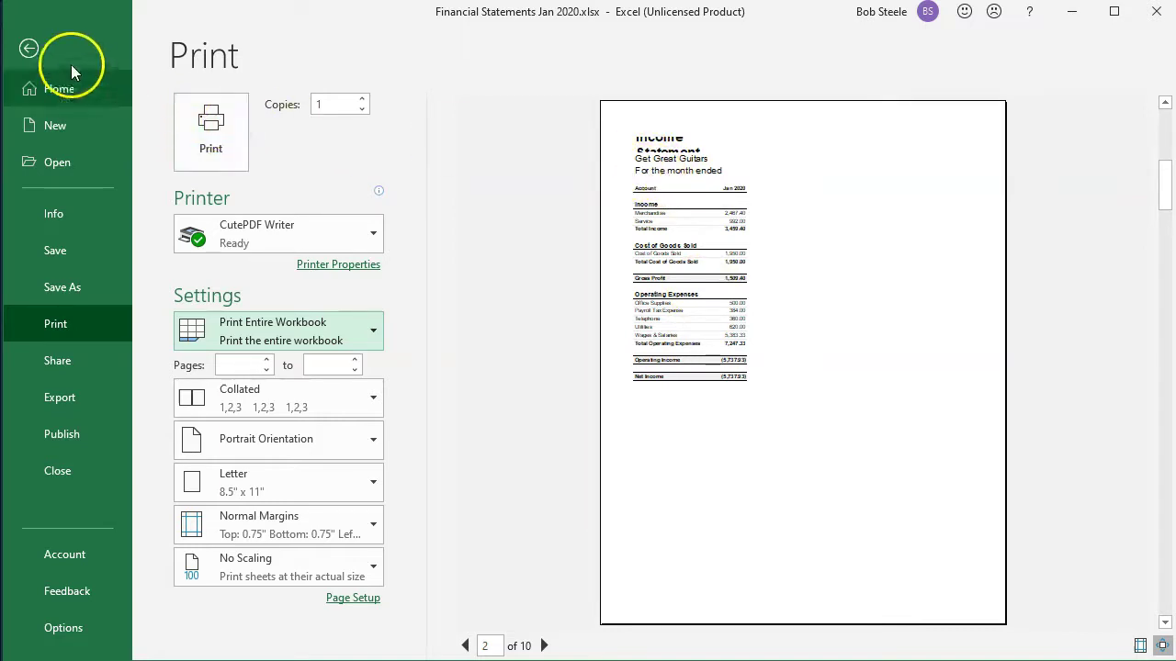
{"action": "left_click", "coordinate": [46, 52]}
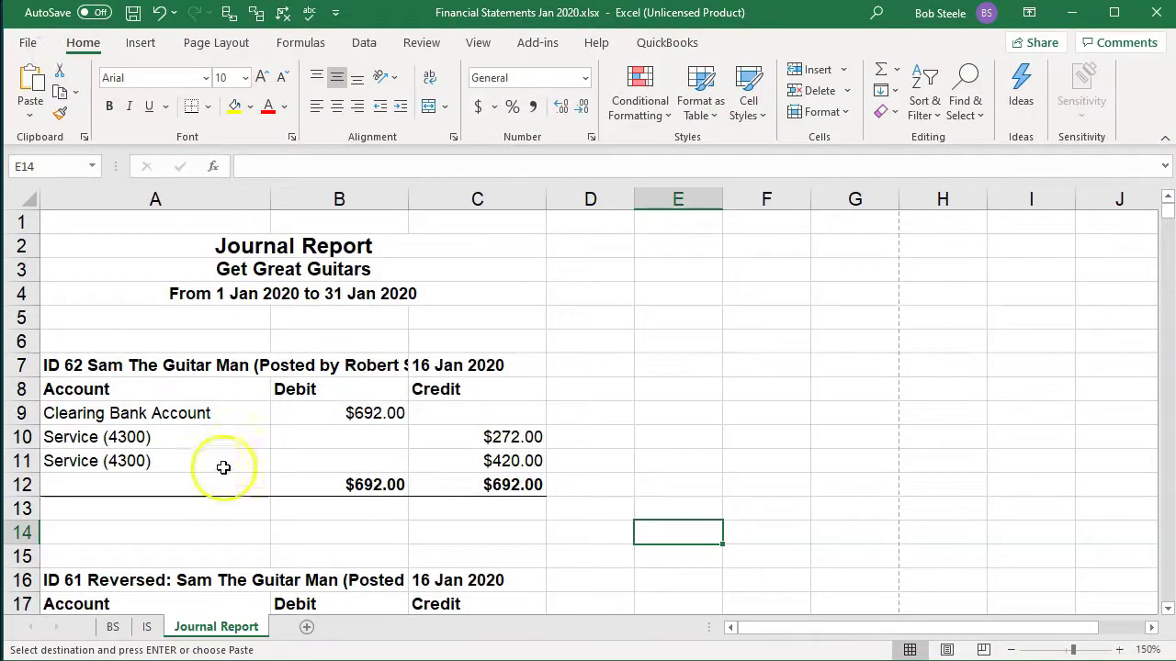
Widen column A on the IS sheet so the full Income Statement title fits on one line
{"action": "left_click", "coordinate": [146, 626]}
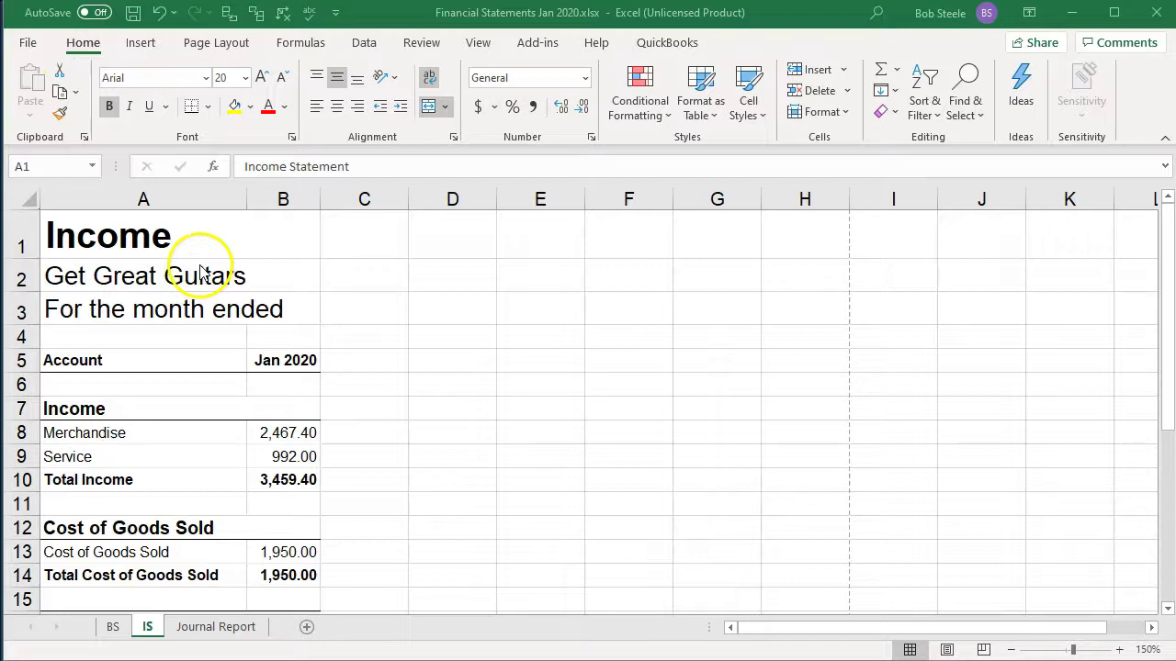
{"action": "left_click", "coordinate": [254, 196]}
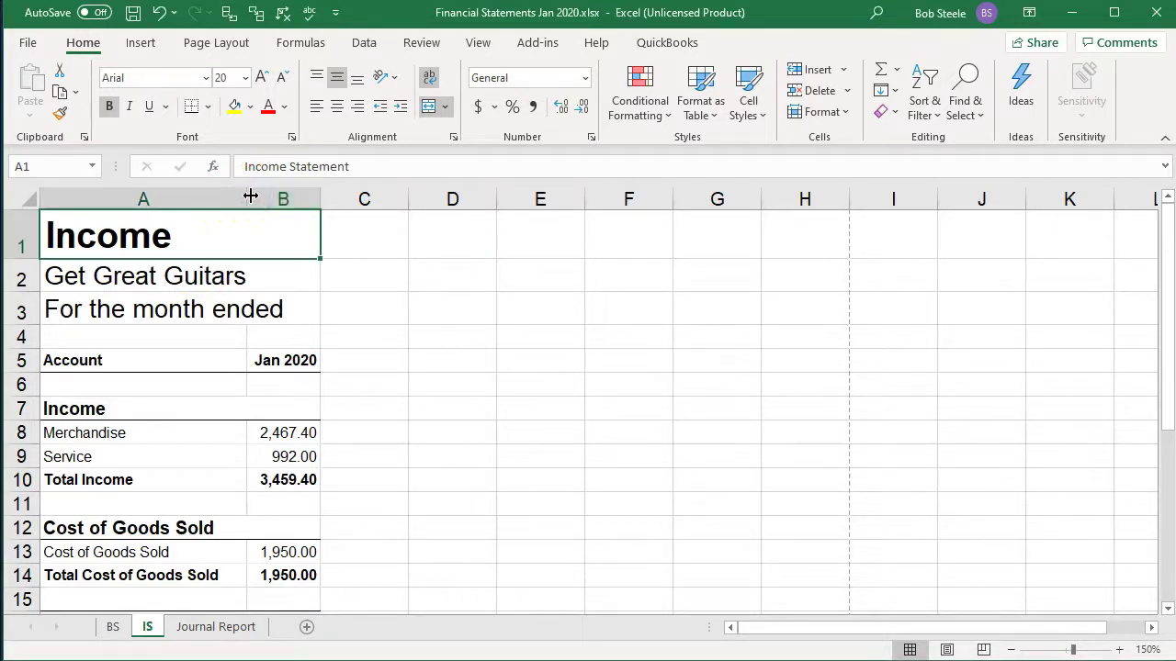
{"action": "left_click_drag", "start_coordinate": [249, 196], "coordinate": [326, 200]}
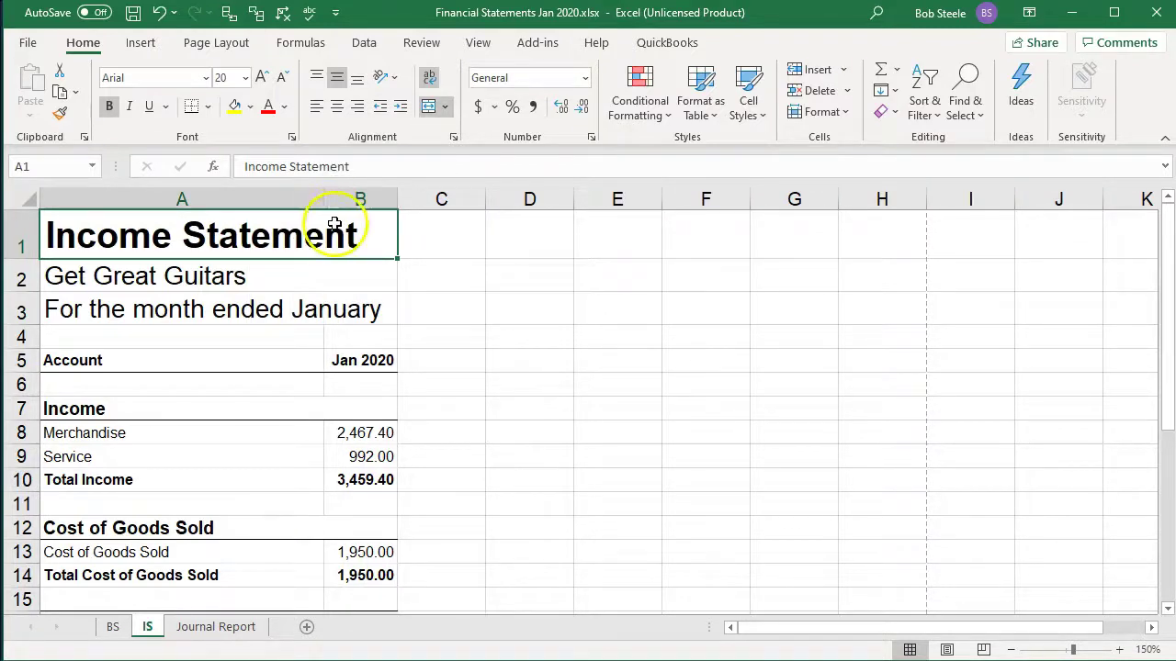
Print the entire workbook with CutePDF Writer as Financial Statements Jan 2020.pdf in the Section 7 folder, replacing the existing file
{"action": "left_click", "coordinate": [32, 43]}
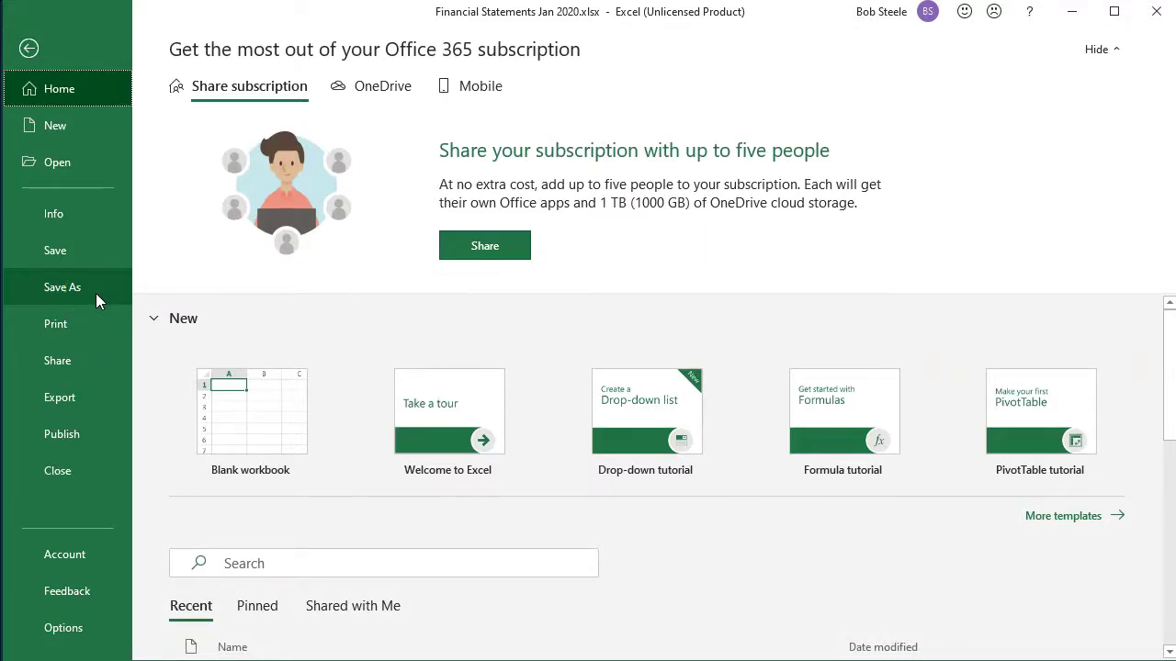
{"action": "left_click", "coordinate": [88, 320]}
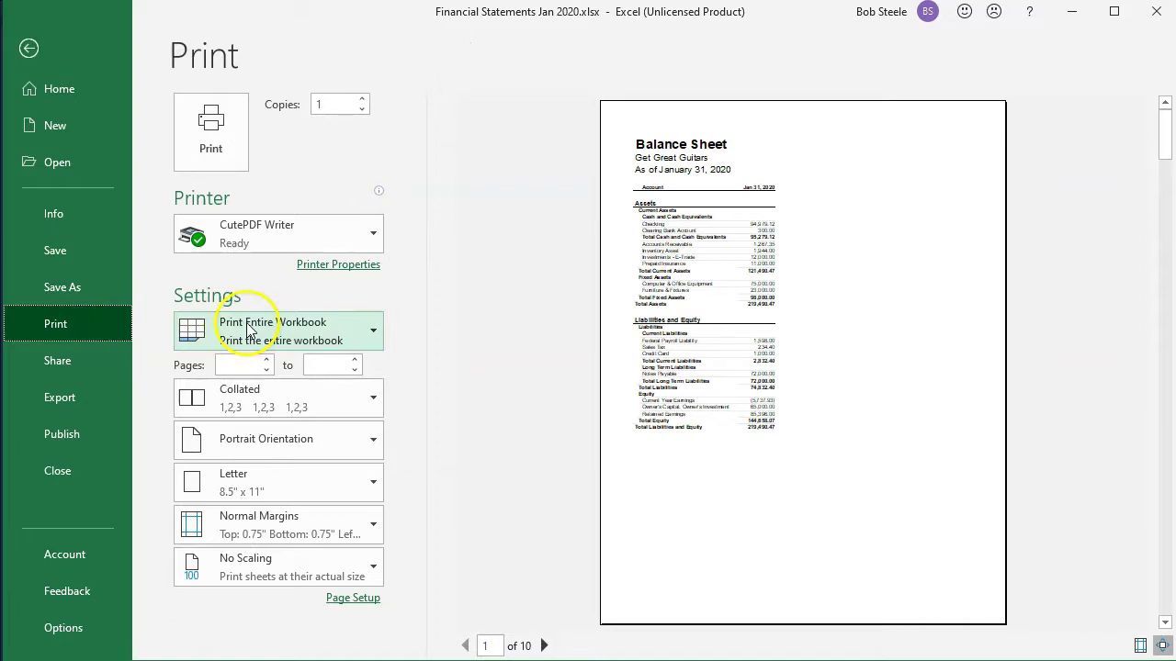
{"action": "left_click", "coordinate": [543, 646]}
{"action": "left_click", "coordinate": [544, 646]}
{"action": "left_click", "coordinate": [544, 646]}
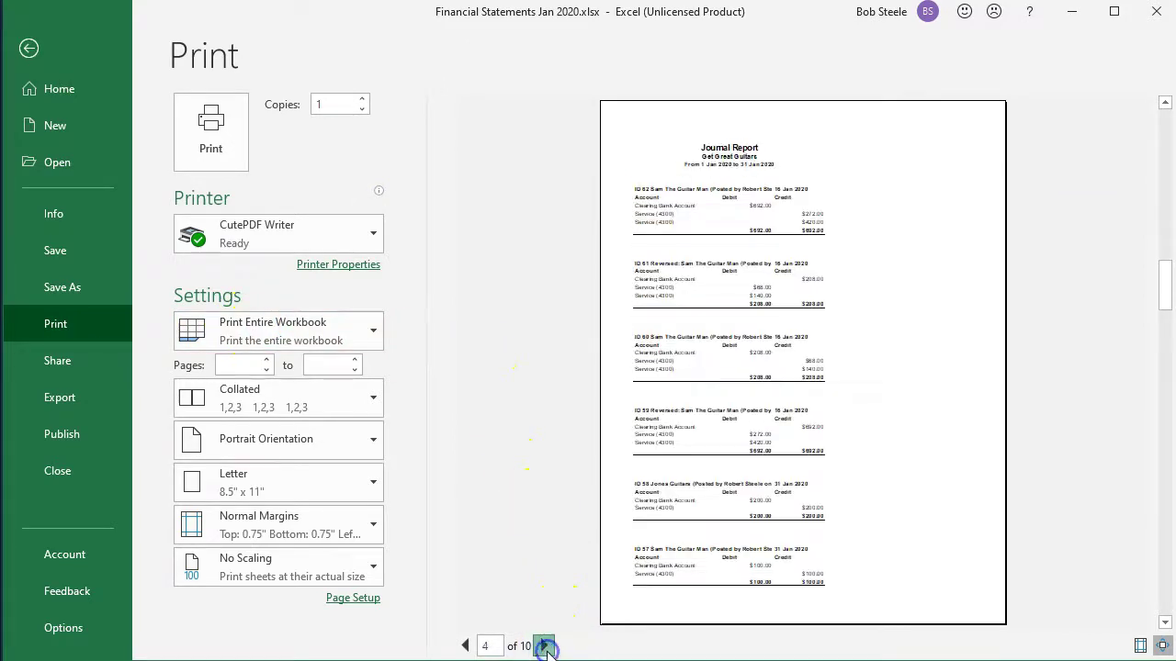
{"action": "left_click", "coordinate": [544, 645]}
{"action": "left_click", "coordinate": [544, 645]}
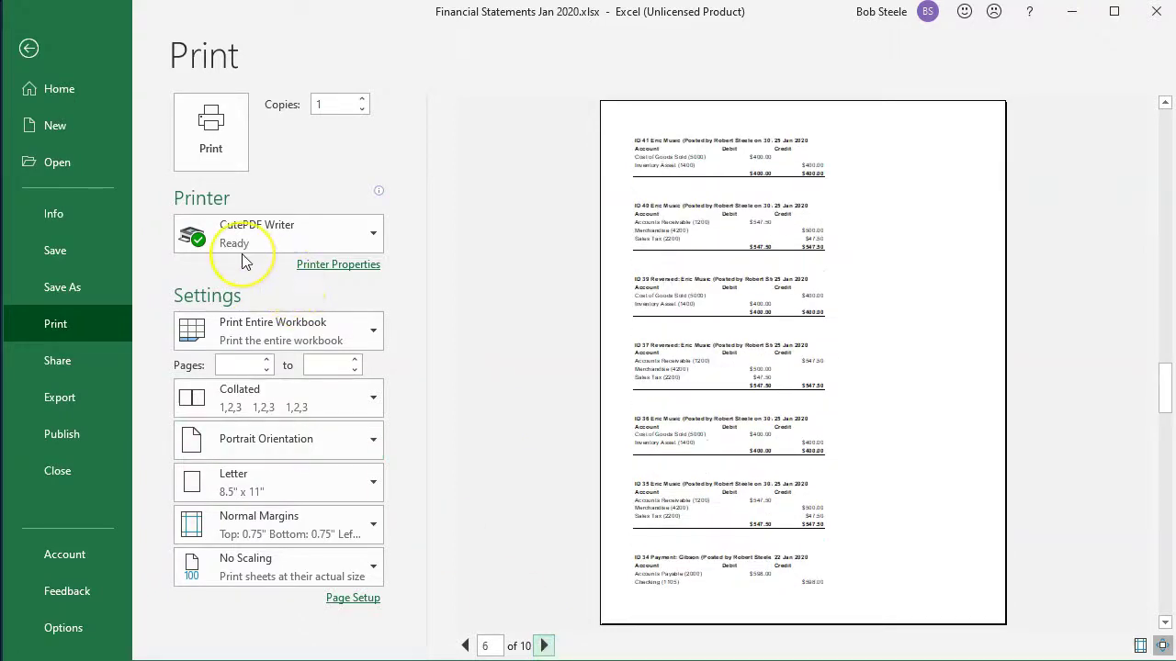
{"action": "left_click", "coordinate": [230, 152]}
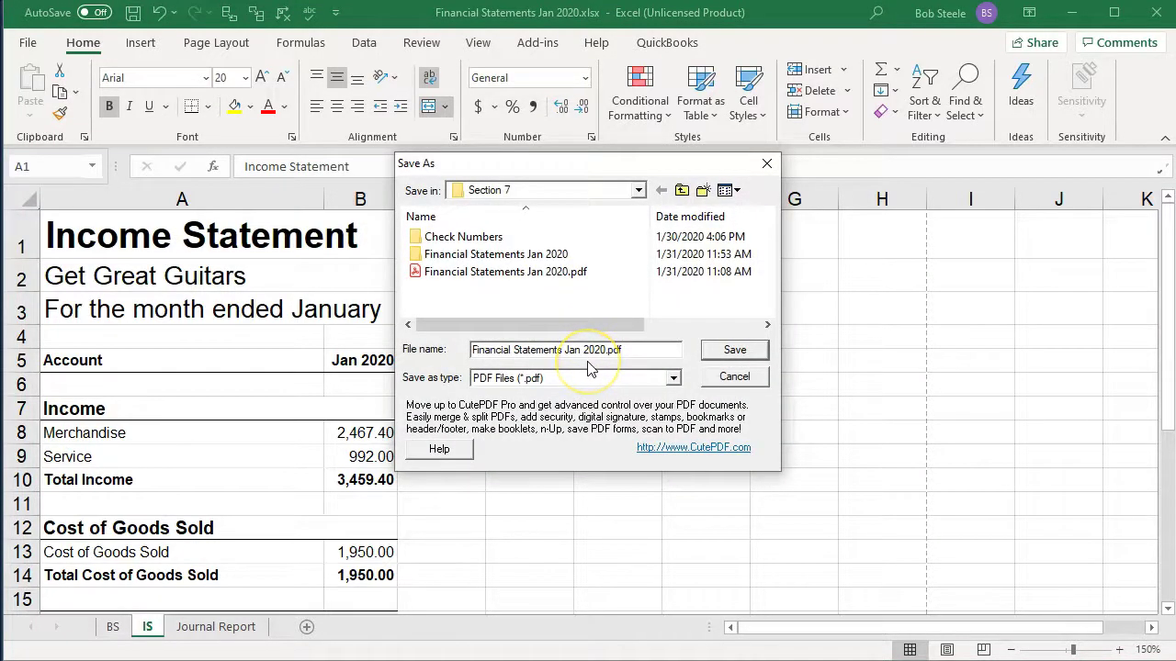
{"action": "left_click", "coordinate": [726, 350]}
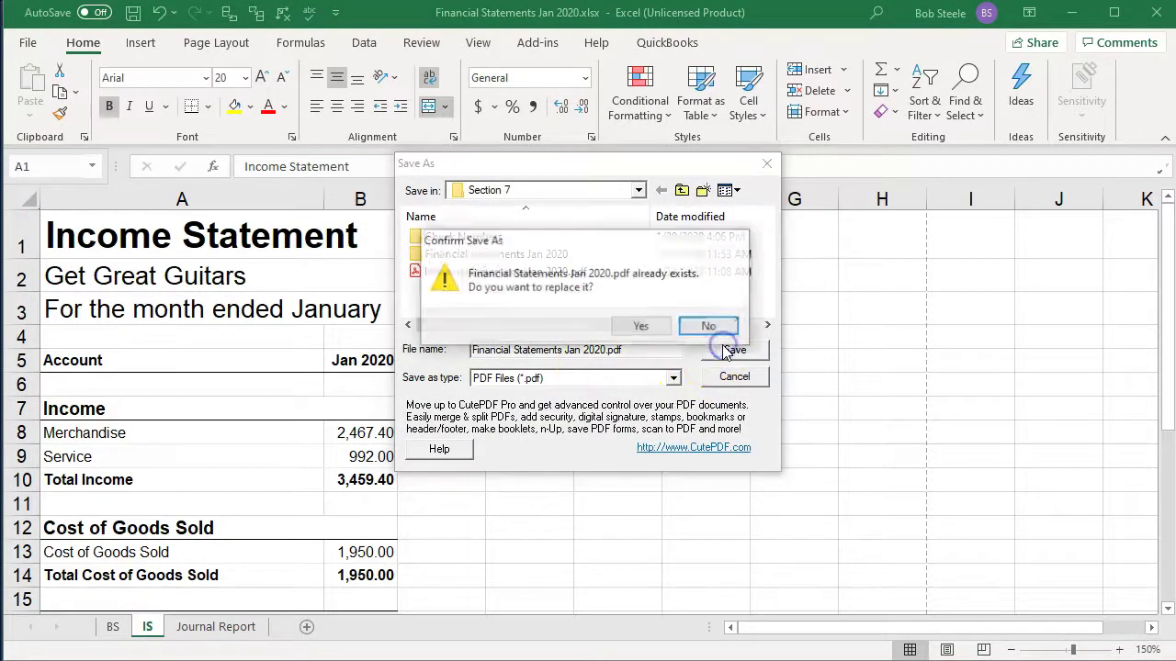
{"action": "left_click", "coordinate": [641, 325]}
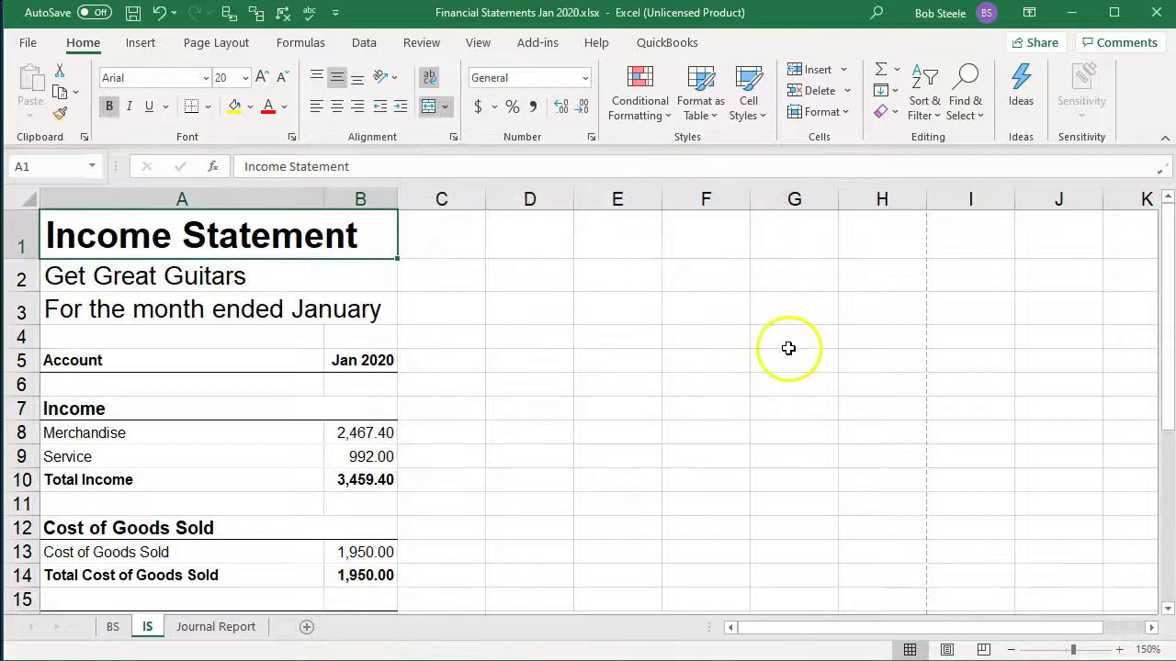
Open Financial Statements Jan 2020.pdf from the Section 7 folder and review its balance sheet, income statement and journal report pages
{"action": "key", "text": "alt+Tab"}
{"action": "left_click_drag", "start_coordinate": [892, 34], "coordinate": [782, 65]}
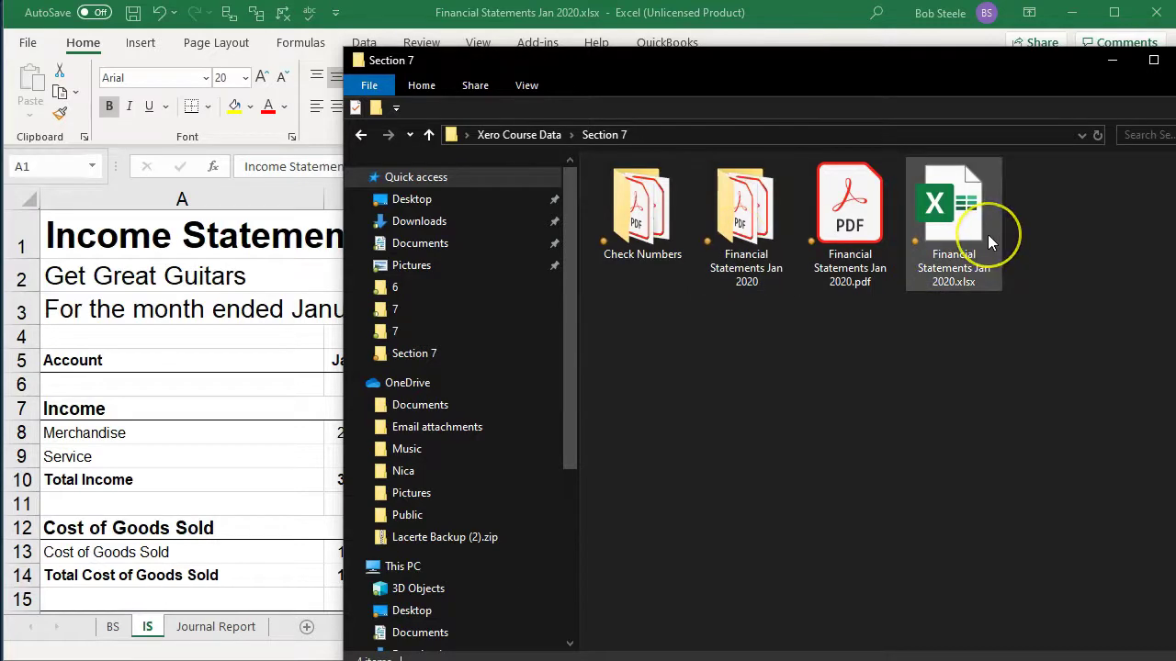
{"action": "left_click", "coordinate": [863, 240]}
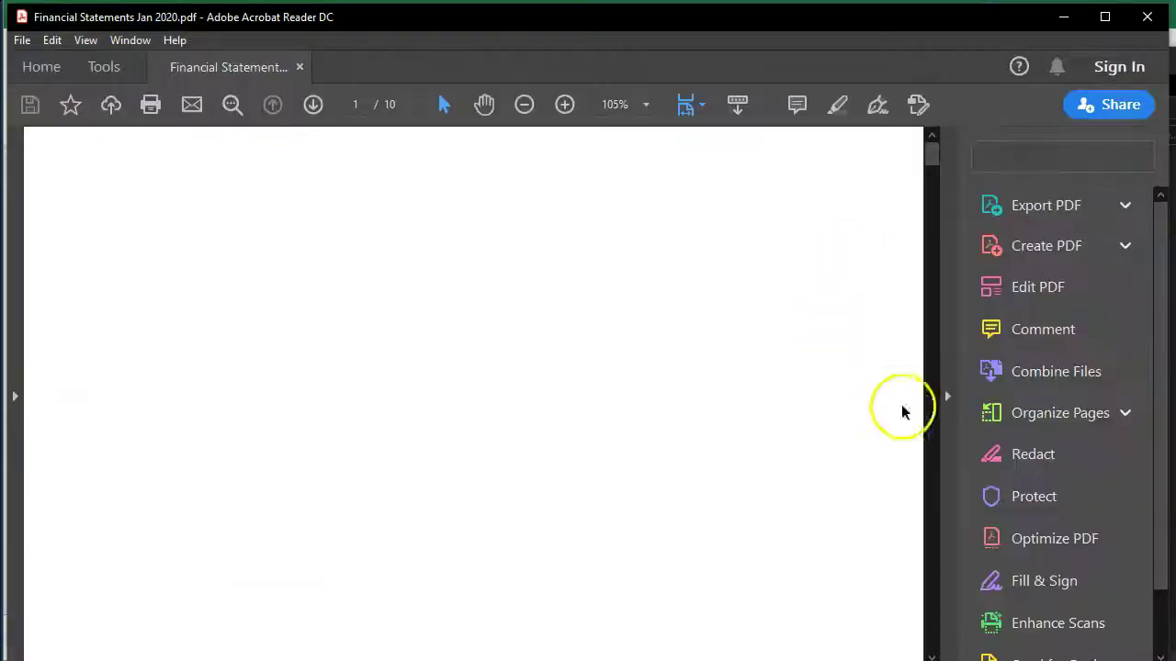
{"action": "left_click", "coordinate": [946, 397]}
{"action": "scroll", "coordinate": [900, 418], "scroll_direction": "down", "scroll_amount": 10}
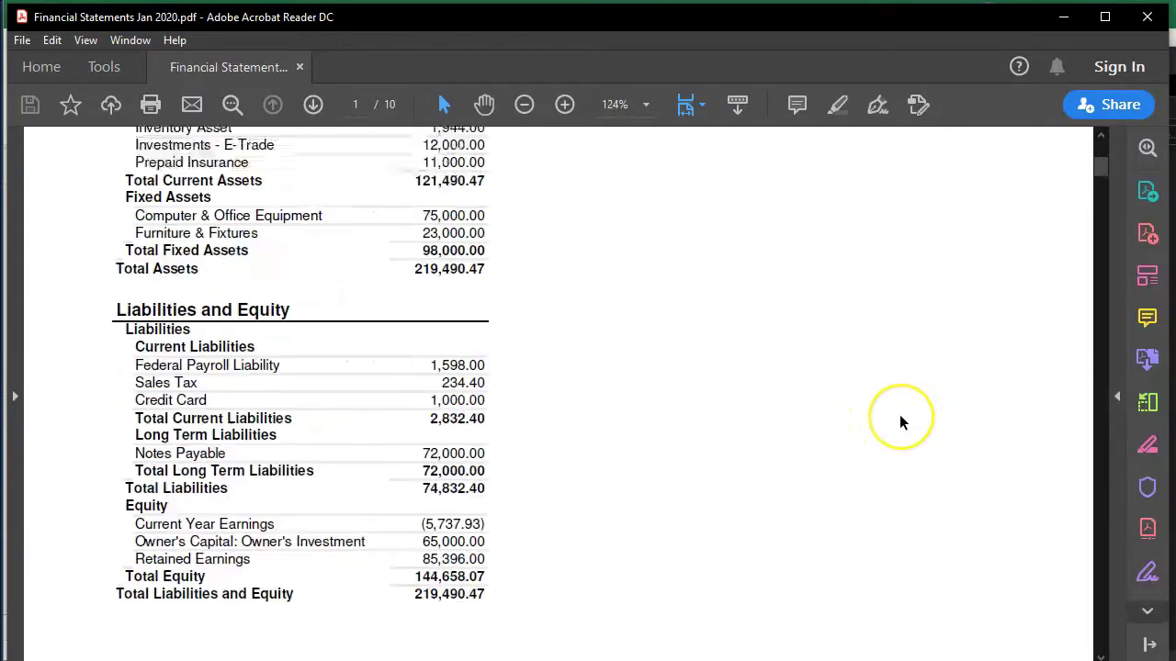
{"action": "scroll", "coordinate": [900, 422], "scroll_direction": "down", "scroll_amount": 15}
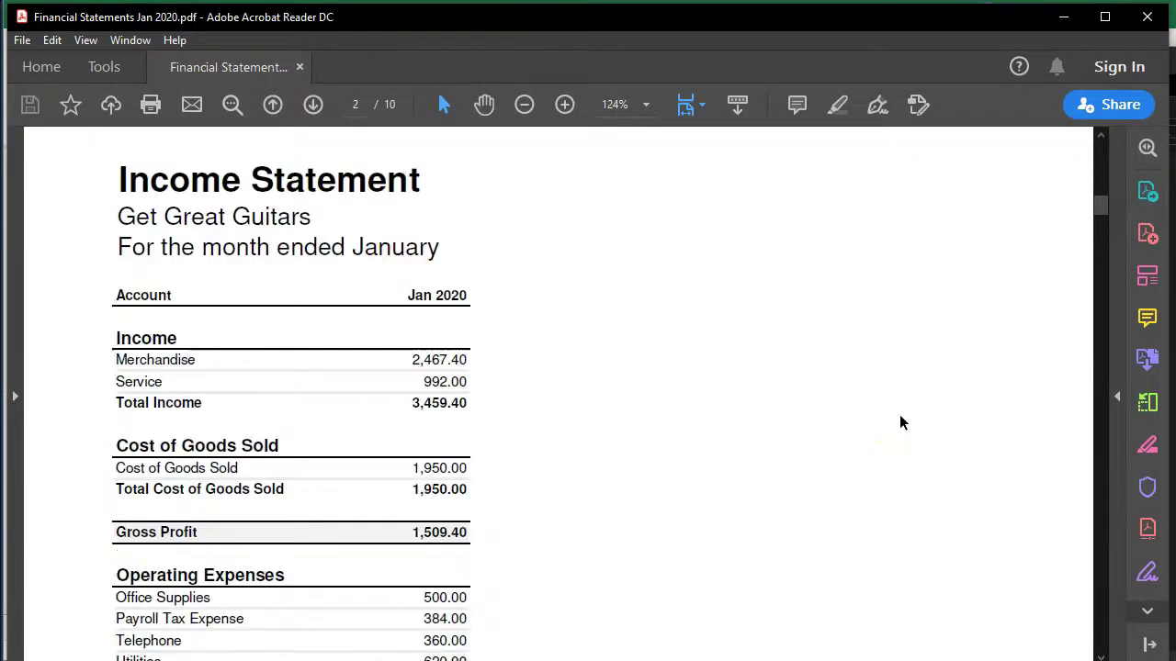
{"action": "scroll", "coordinate": [900, 423], "scroll_direction": "down", "scroll_amount": 12}
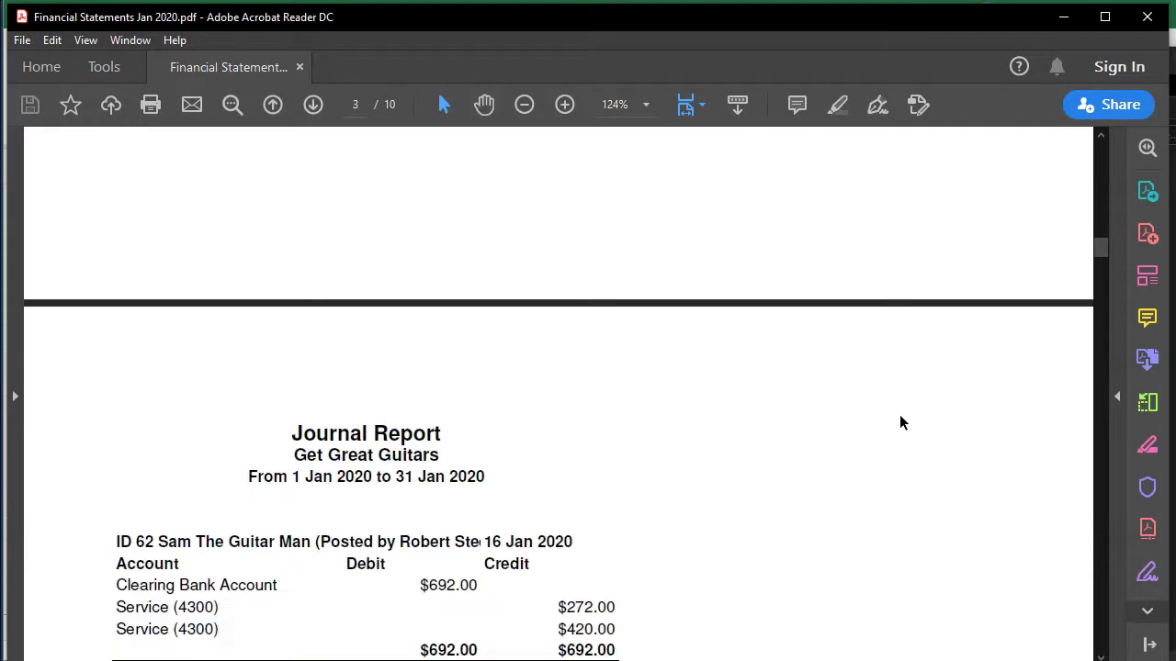
Read through the individual journal entries on pages 3 and 4 onward of the Financial Statements Jan 2020 PDF
{"action": "scroll", "coordinate": [900, 422], "scroll_direction": "down", "scroll_amount": 10}
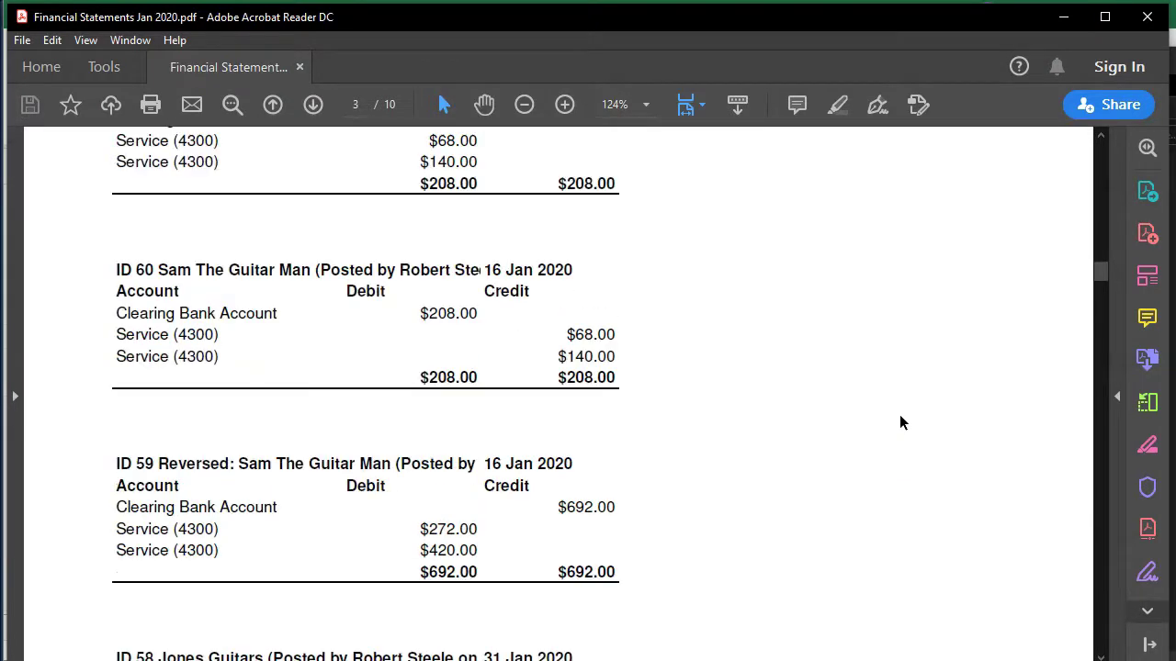
{"action": "scroll", "coordinate": [900, 422], "scroll_direction": "down", "scroll_amount": 9}
{"action": "scroll", "coordinate": [900, 422], "scroll_direction": "down", "scroll_amount": 5}
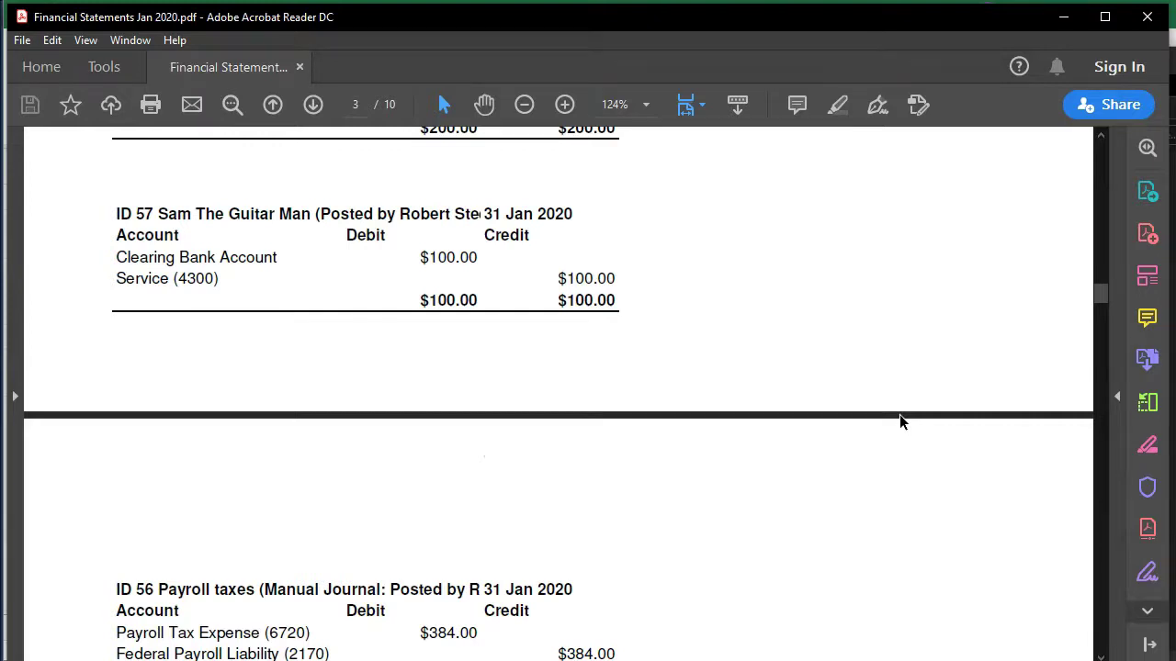
{"action": "scroll", "coordinate": [900, 421], "scroll_direction": "down", "scroll_amount": 4}
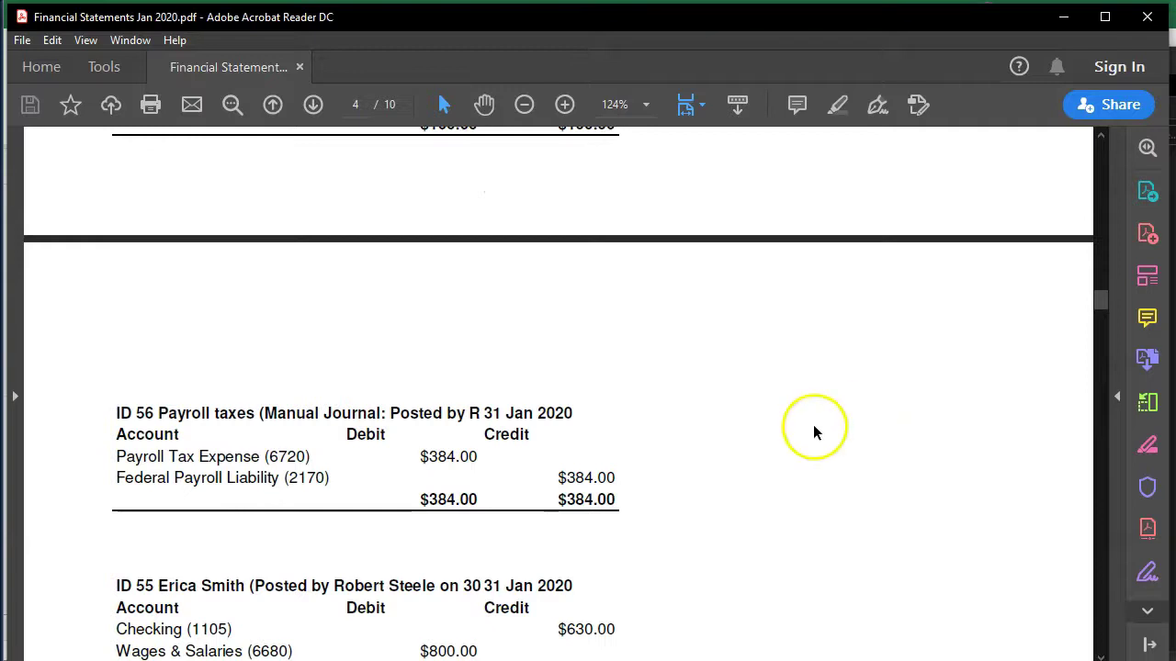
{"action": "scroll", "coordinate": [717, 441], "scroll_direction": "down", "scroll_amount": 14}
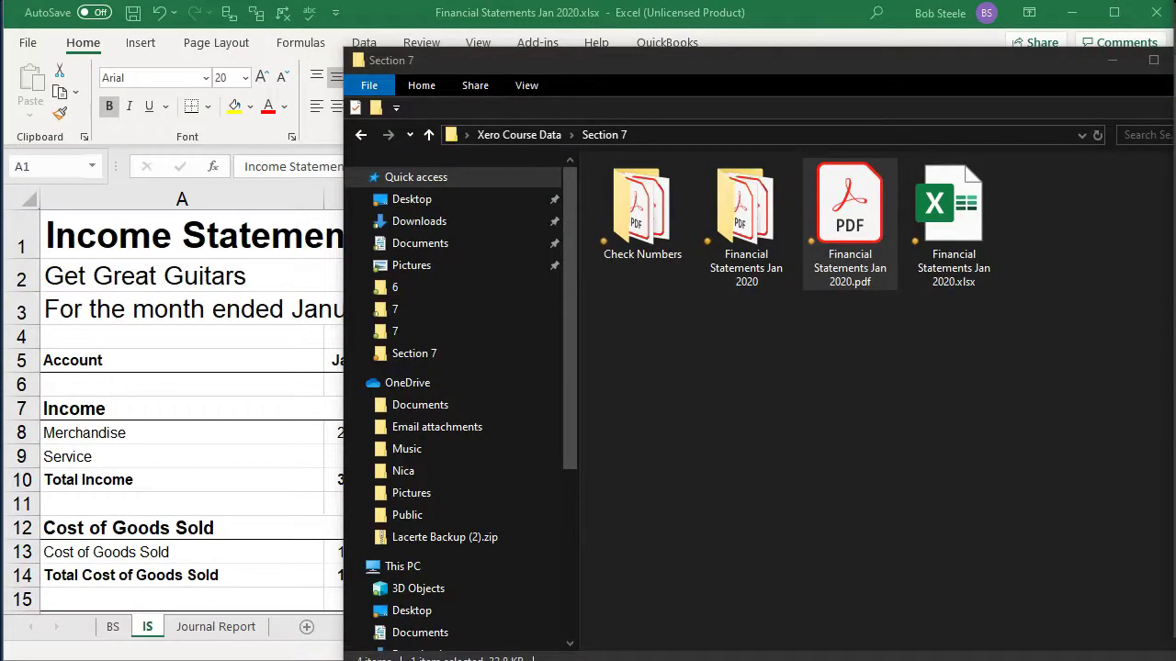
Put the Section 7 folder window away and close the Financial Statements Jan 2020.xlsx workbook, saving its changes
{"action": "left_click", "coordinate": [1111, 60]}
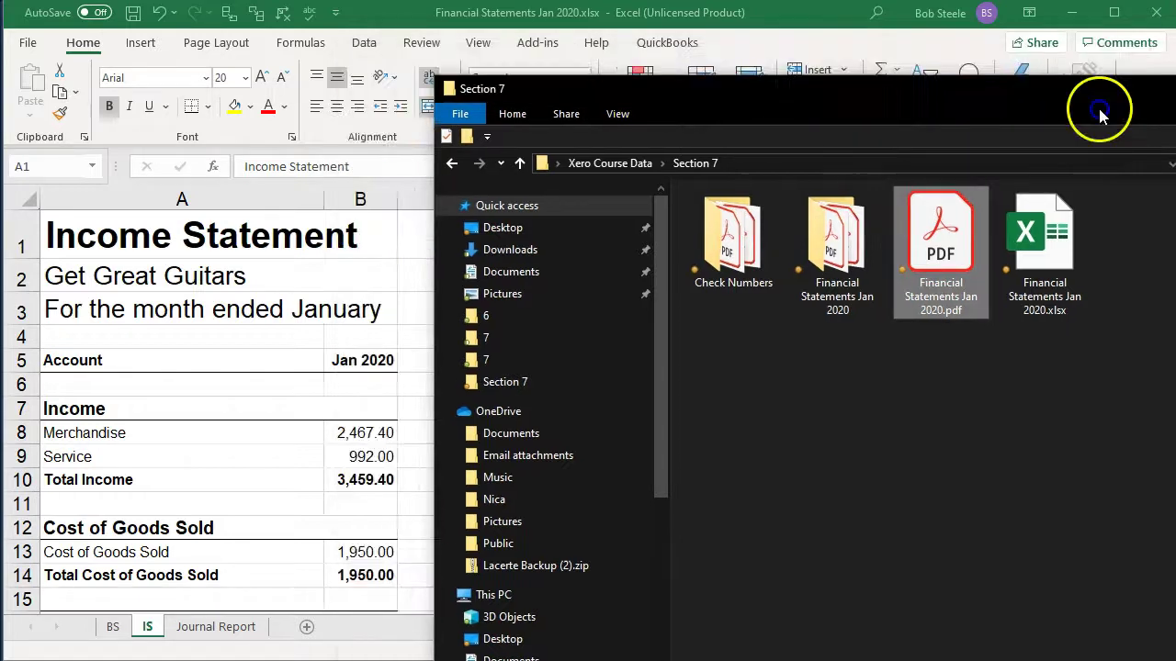
{"action": "left_click", "coordinate": [1155, 12]}
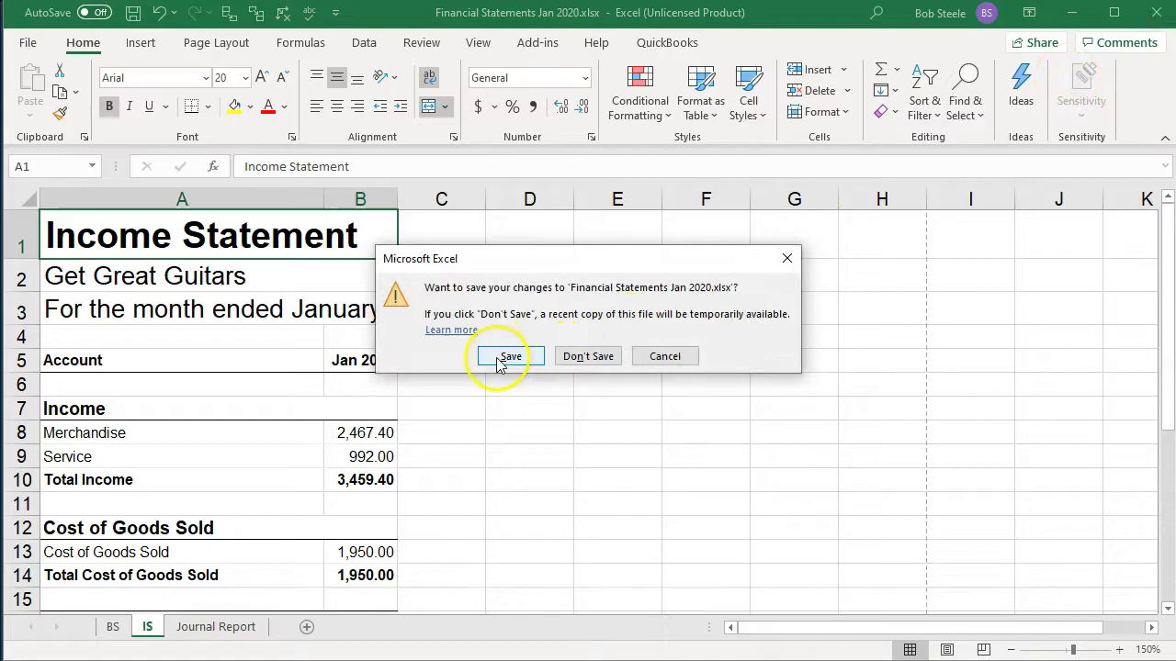
{"action": "left_click", "coordinate": [508, 356]}
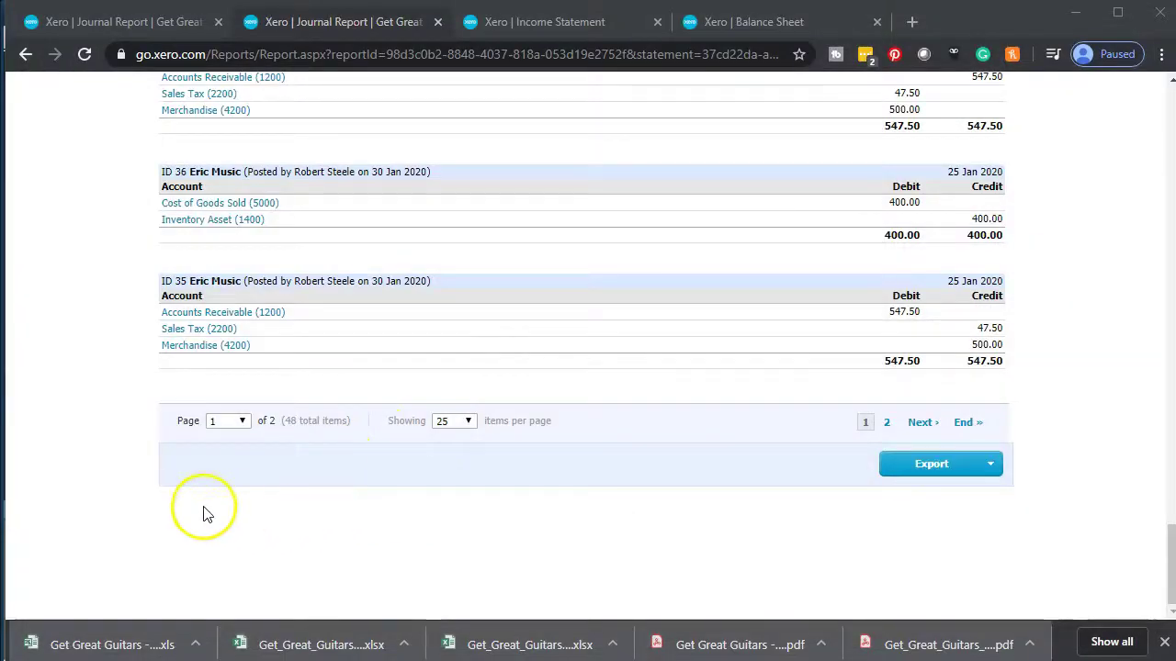
Enlarge the Xero Journal Report in the browser to make its heading and first entries easier to read
{"action": "scroll", "coordinate": [128, 517], "scroll_direction": "up", "scroll_amount": 15}
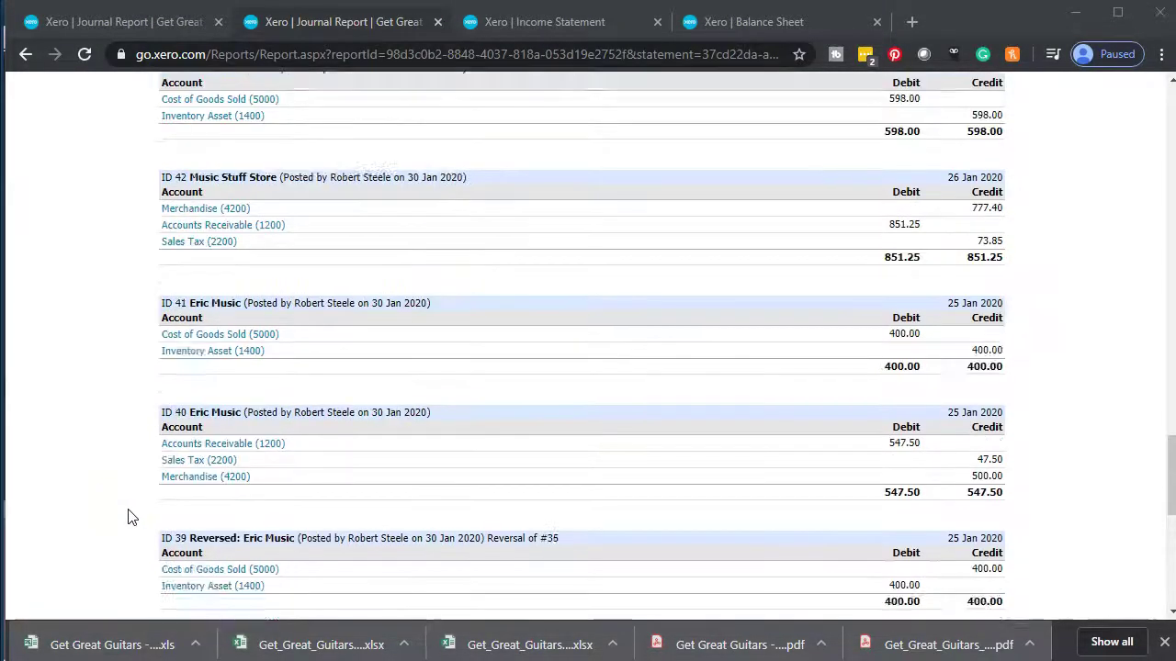
{"action": "key", "text": "ctrl+plus"}
{"action": "scroll", "coordinate": [129, 517], "scroll_direction": "up", "scroll_amount": 8}
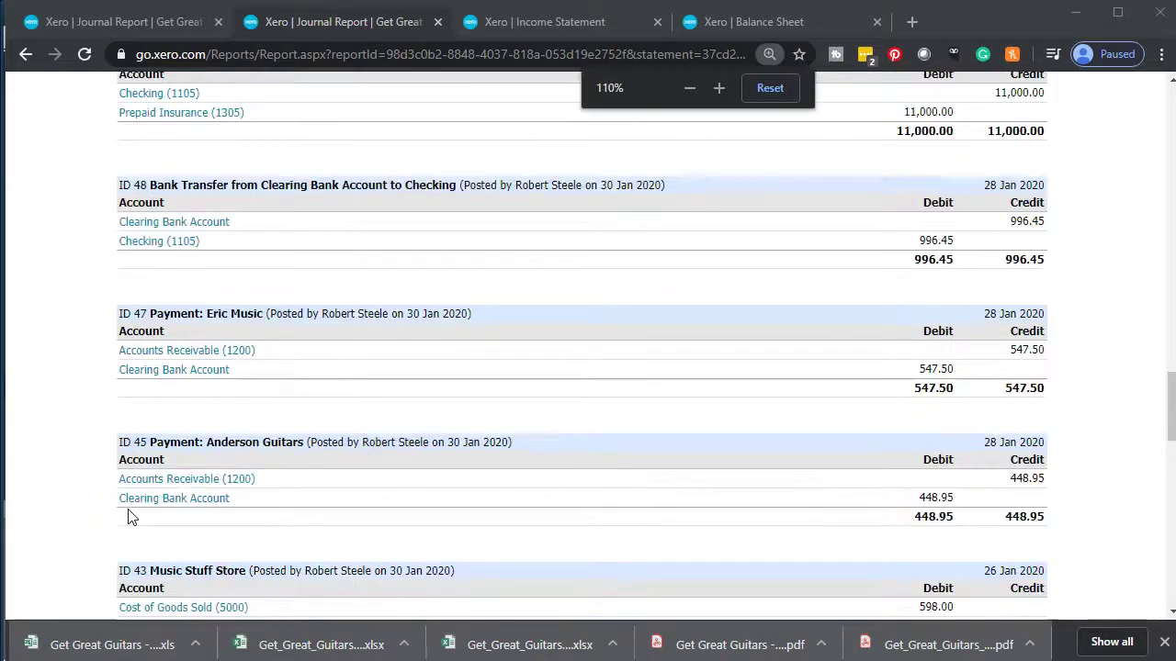
{"action": "scroll", "coordinate": [129, 517], "scroll_direction": "up", "scroll_amount": 8}
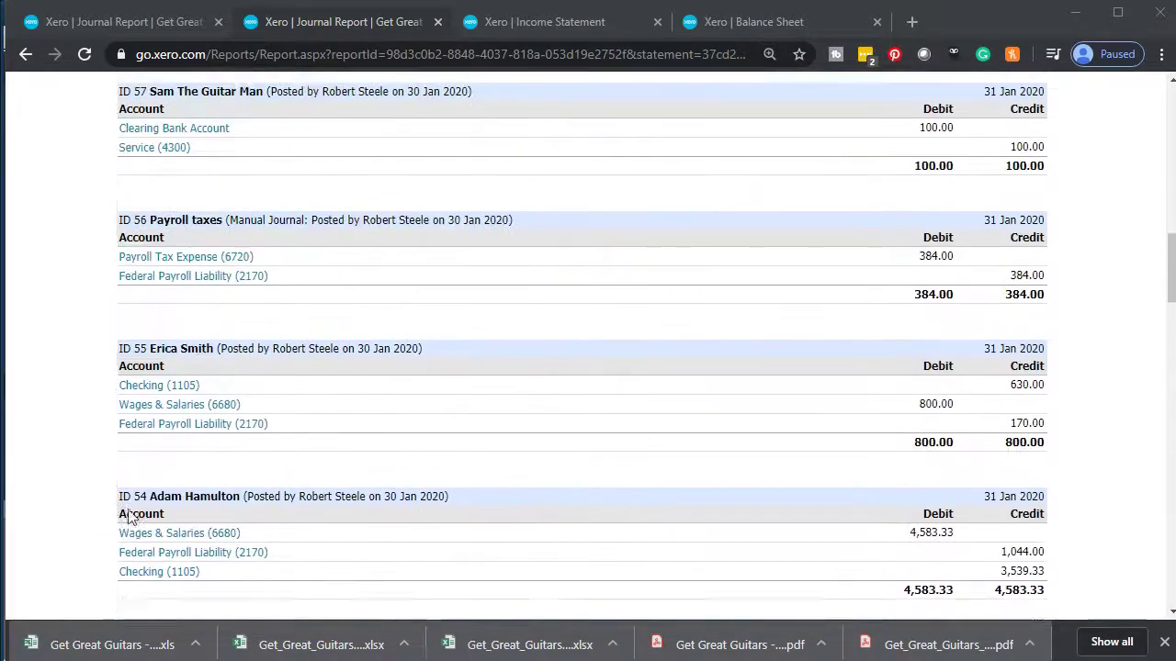
{"action": "scroll", "coordinate": [129, 517], "scroll_direction": "up", "scroll_amount": 6}
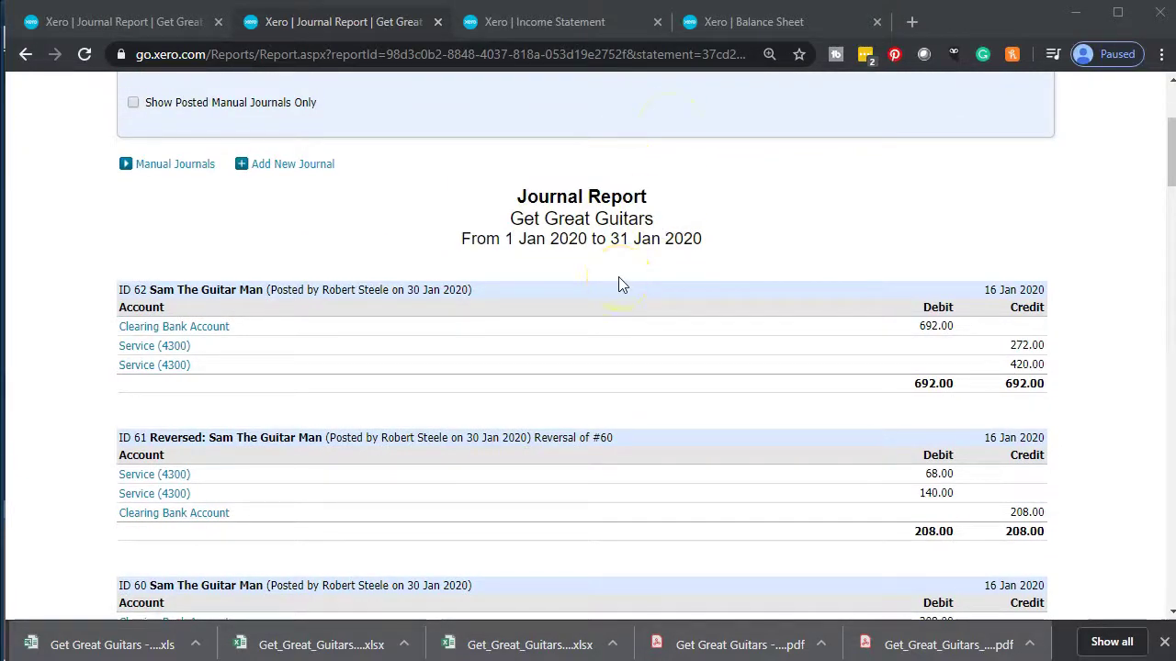
{"action": "key", "text": "ctrl+plus"}
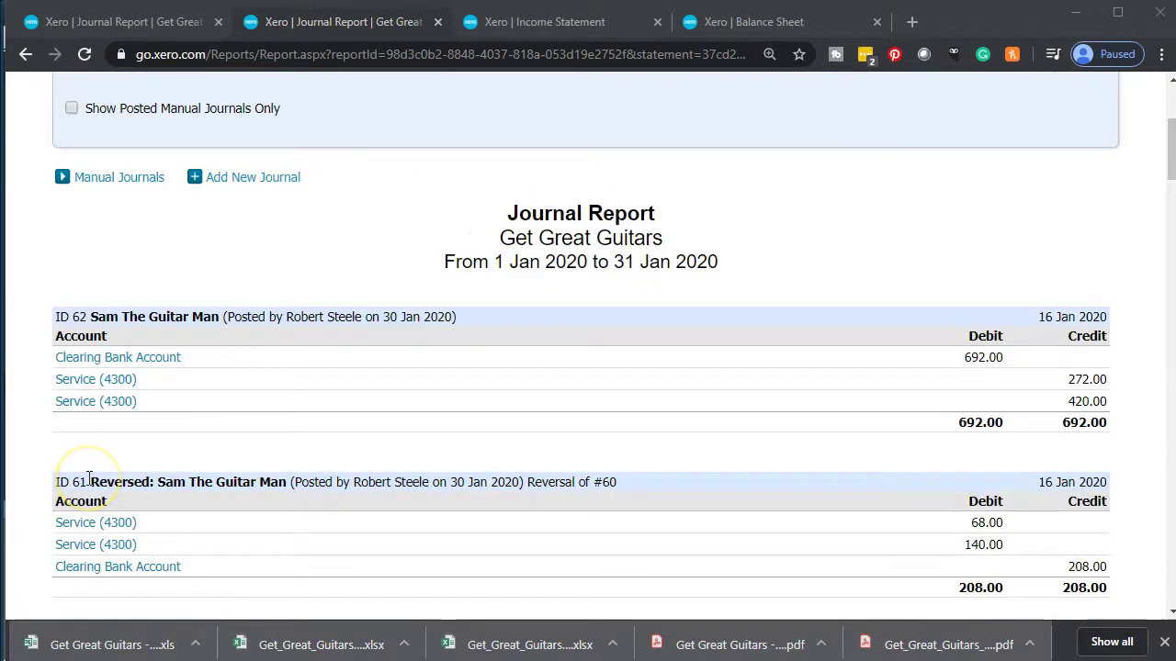
Examine the accounts, debits and credits of the January 2020 entries on the first page of the Xero Journal Report
{"action": "scroll", "coordinate": [88, 477], "scroll_direction": "down", "scroll_amount": 2}
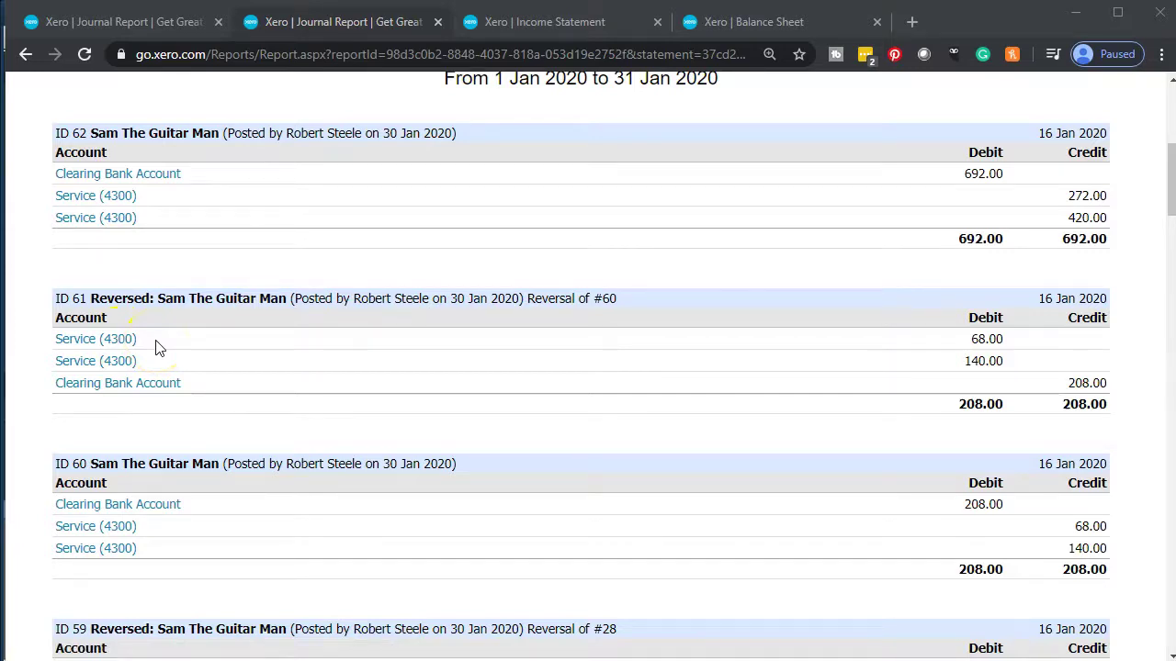
{"action": "scroll", "coordinate": [156, 347], "scroll_direction": "up", "scroll_amount": 1}
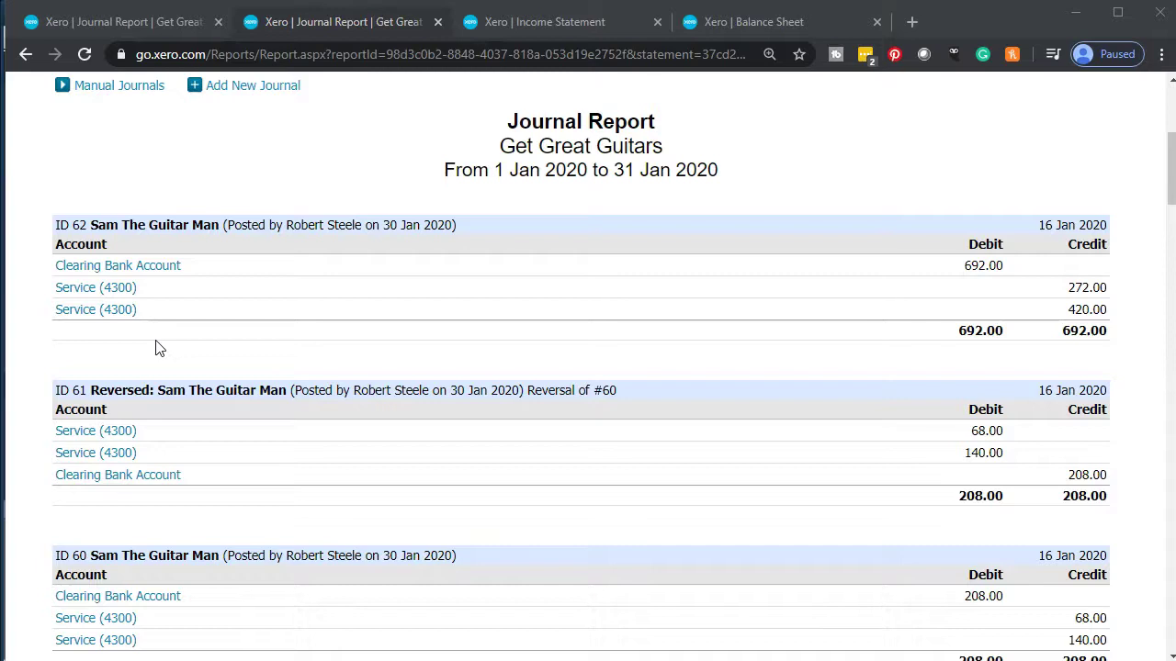
{"action": "scroll", "coordinate": [156, 347], "scroll_direction": "down", "scroll_amount": 5}
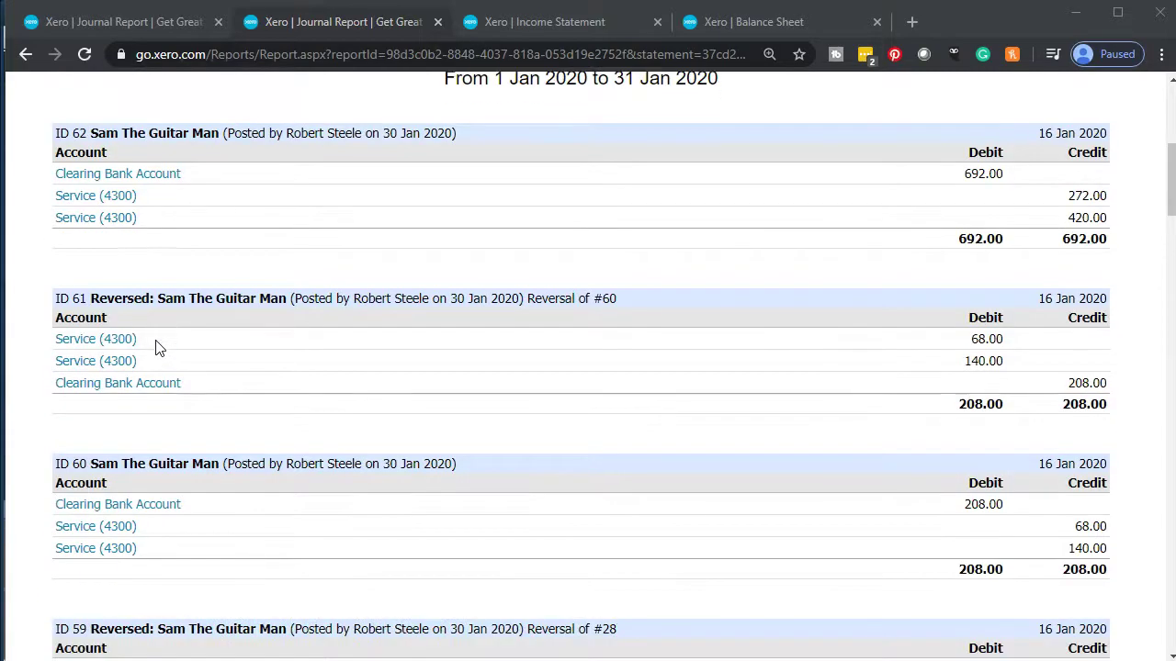
{"action": "scroll", "coordinate": [156, 347], "scroll_direction": "down", "scroll_amount": 4}
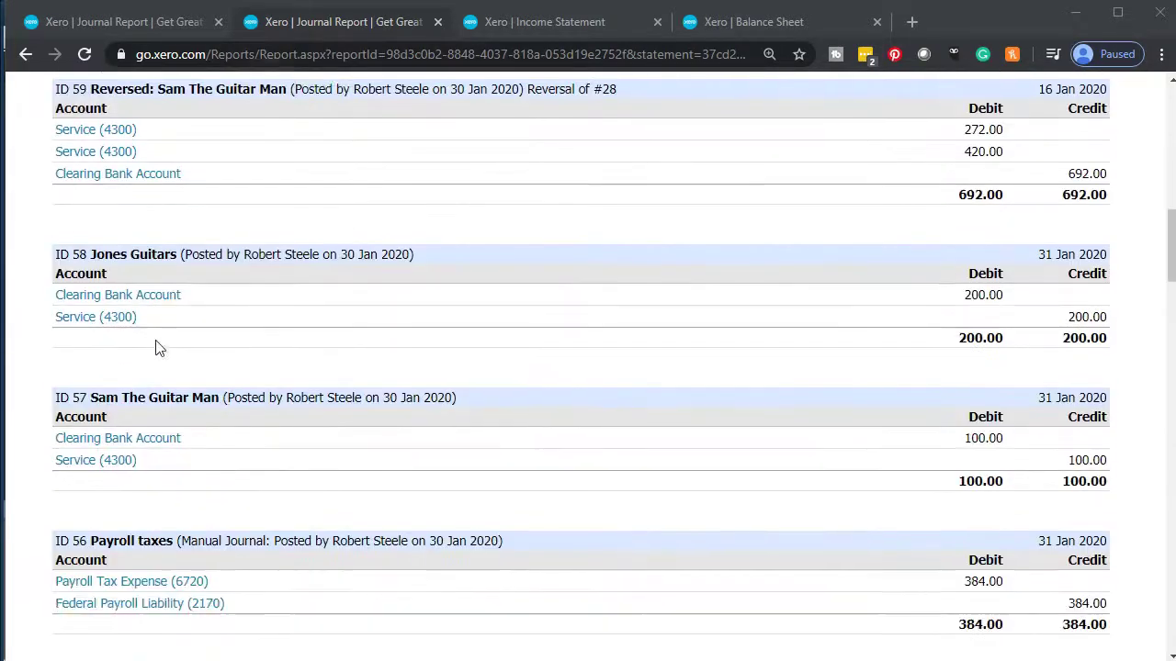
{"action": "scroll", "coordinate": [156, 348], "scroll_direction": "down", "scroll_amount": 4}
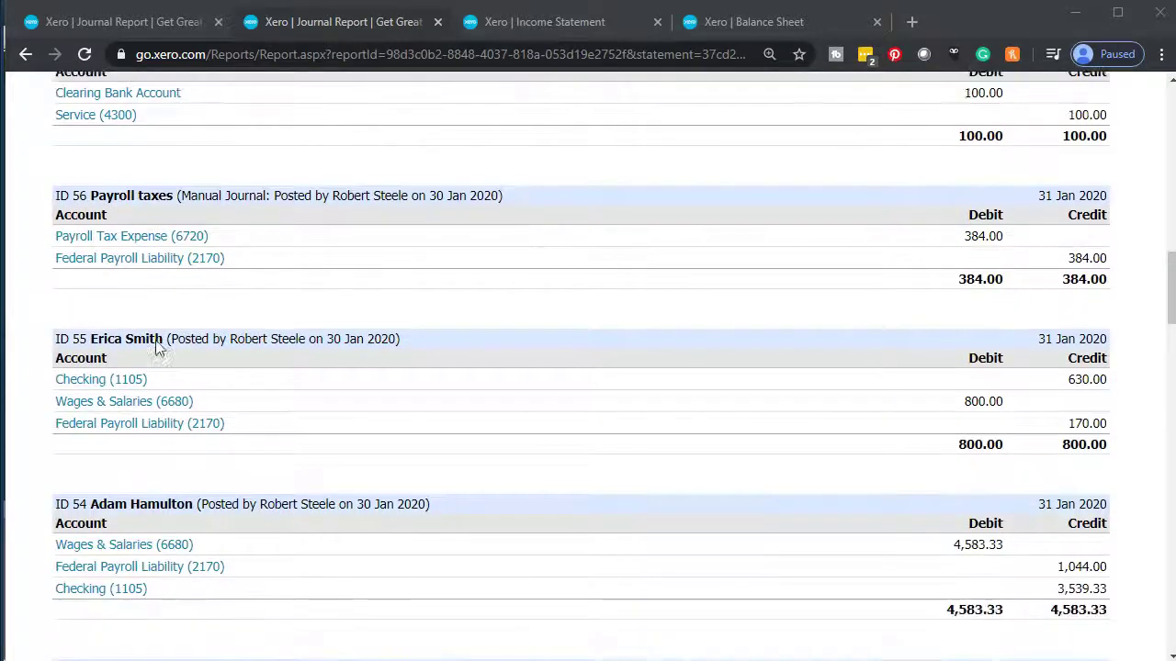
{"action": "scroll", "coordinate": [156, 347], "scroll_direction": "down", "scroll_amount": 5}
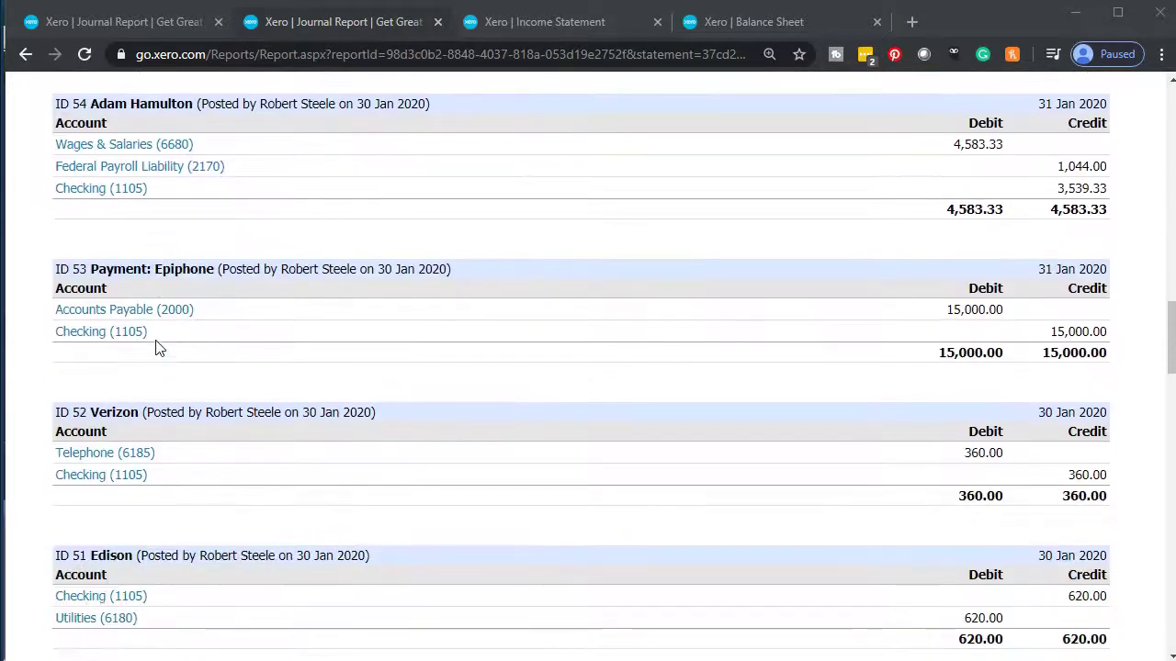
{"action": "scroll", "coordinate": [320, 415], "scroll_direction": "down", "scroll_amount": 1}
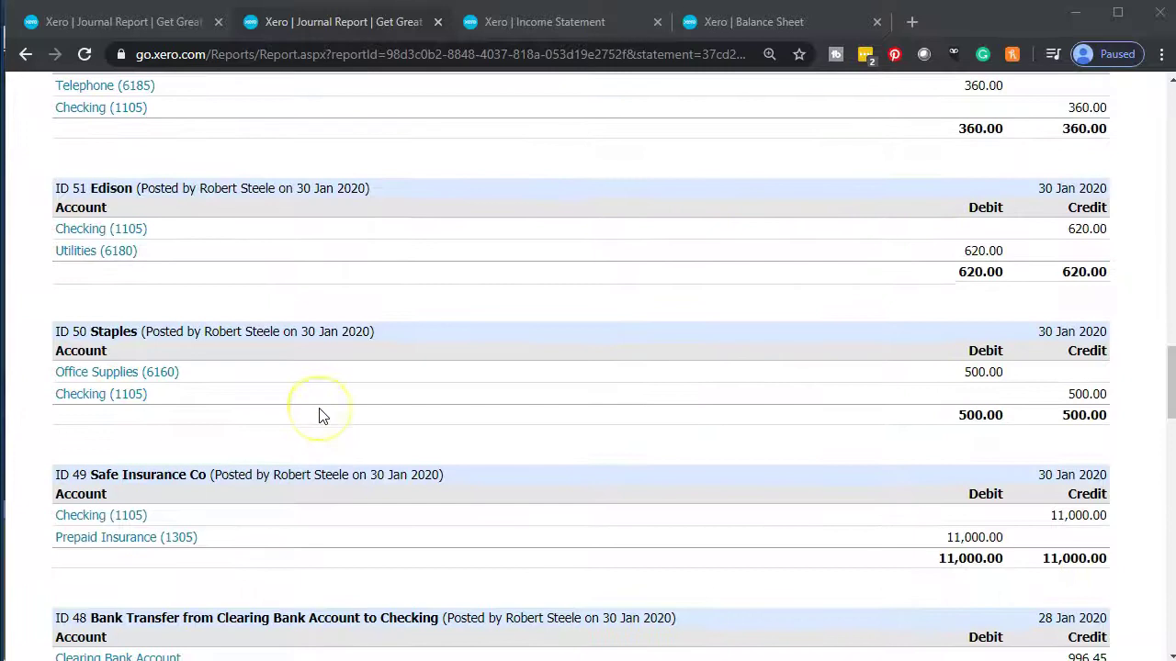
{"action": "scroll", "coordinate": [320, 415], "scroll_direction": "down", "scroll_amount": 1}
{"action": "scroll", "coordinate": [322, 416], "scroll_direction": "down", "scroll_amount": 1}
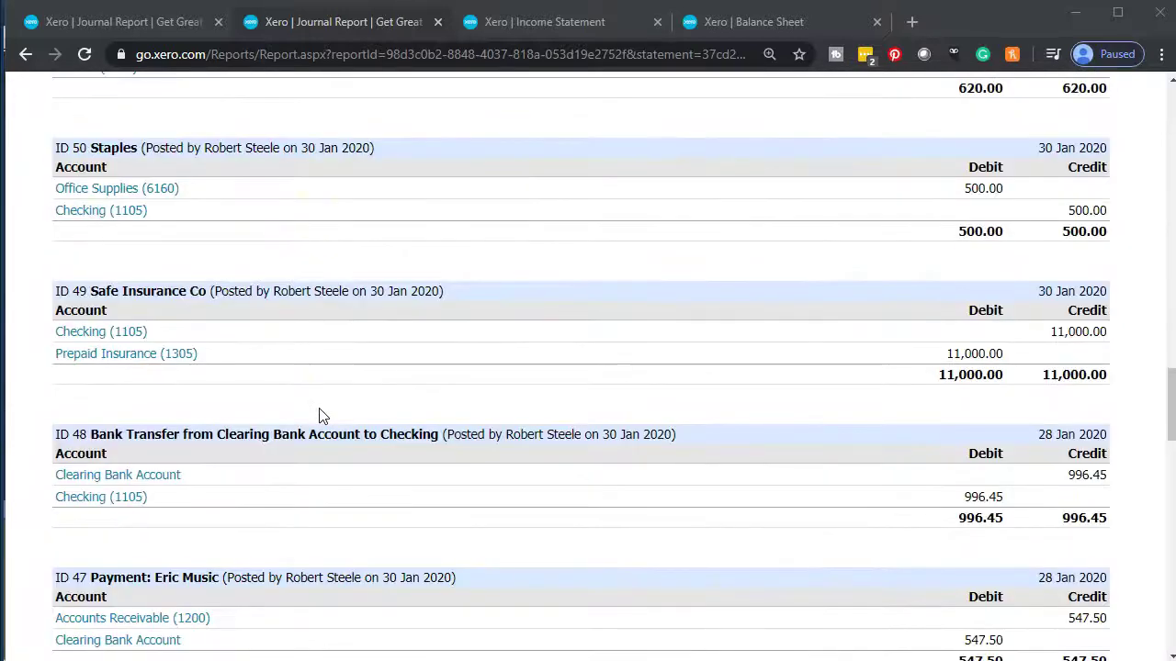
{"action": "scroll", "coordinate": [1084, 309], "scroll_direction": "down", "scroll_amount": 2}
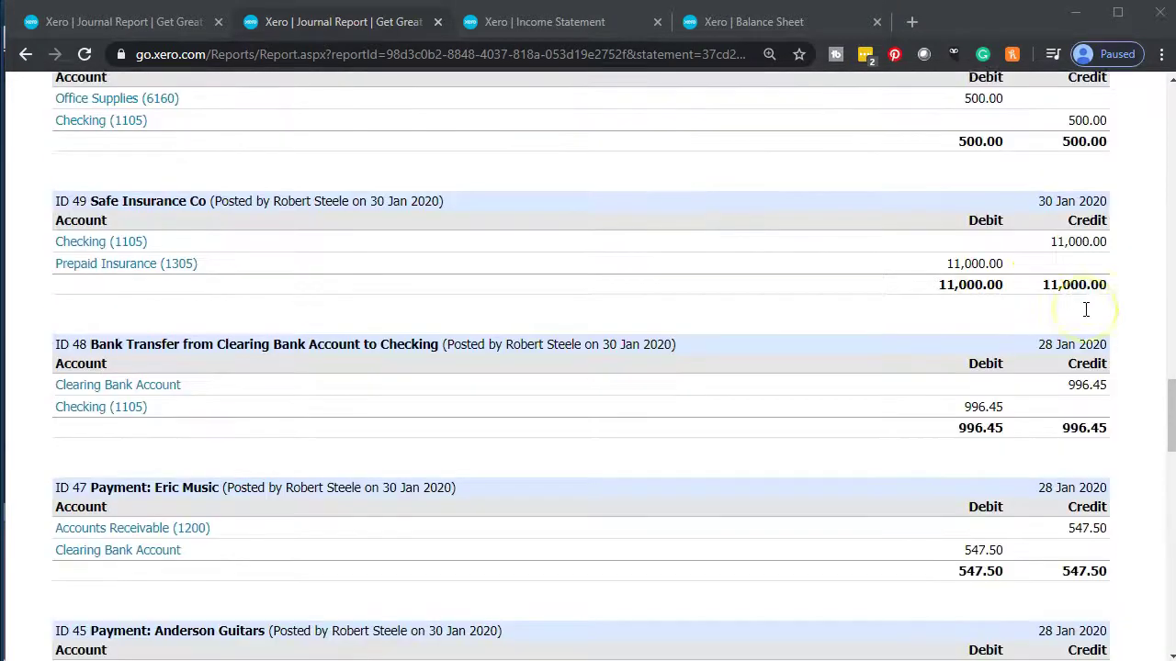
{"action": "scroll", "coordinate": [1085, 309], "scroll_direction": "down", "scroll_amount": 8}
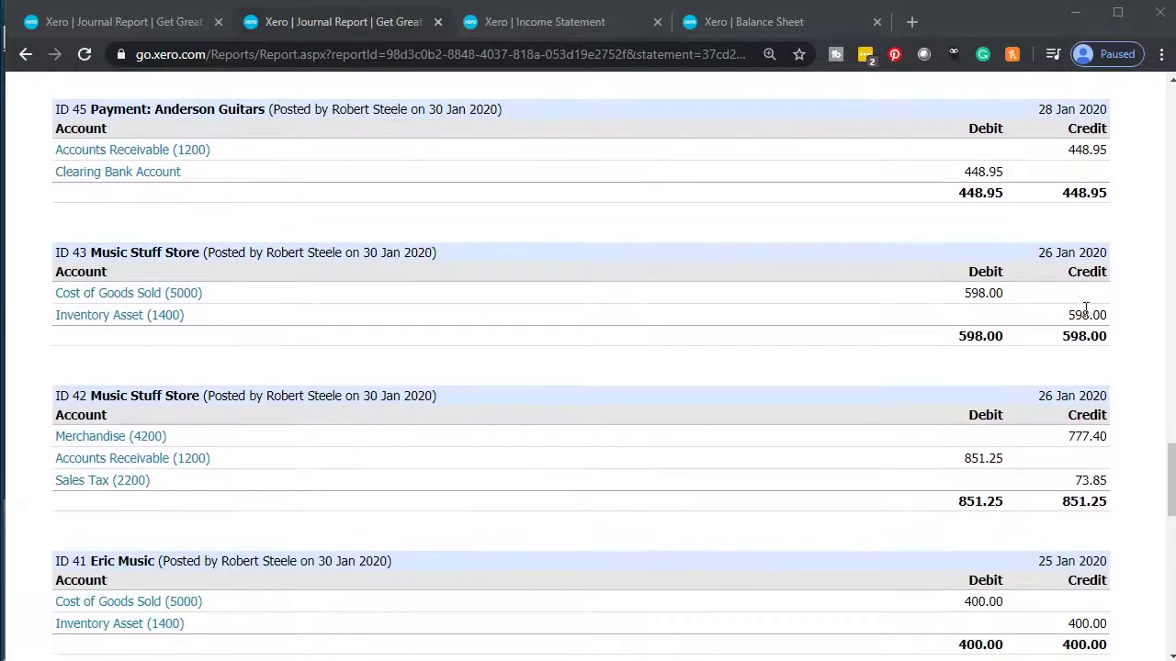
{"action": "scroll", "coordinate": [1085, 310], "scroll_direction": "down", "scroll_amount": 5}
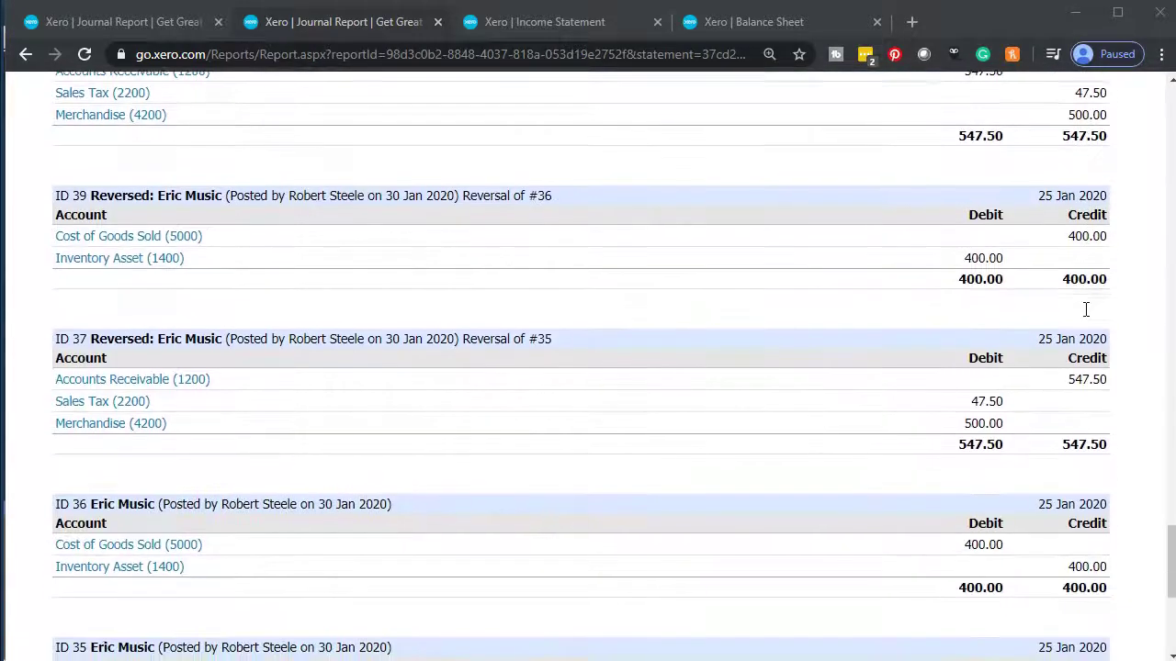
{"action": "scroll", "coordinate": [1085, 310], "scroll_direction": "down", "scroll_amount": 3}
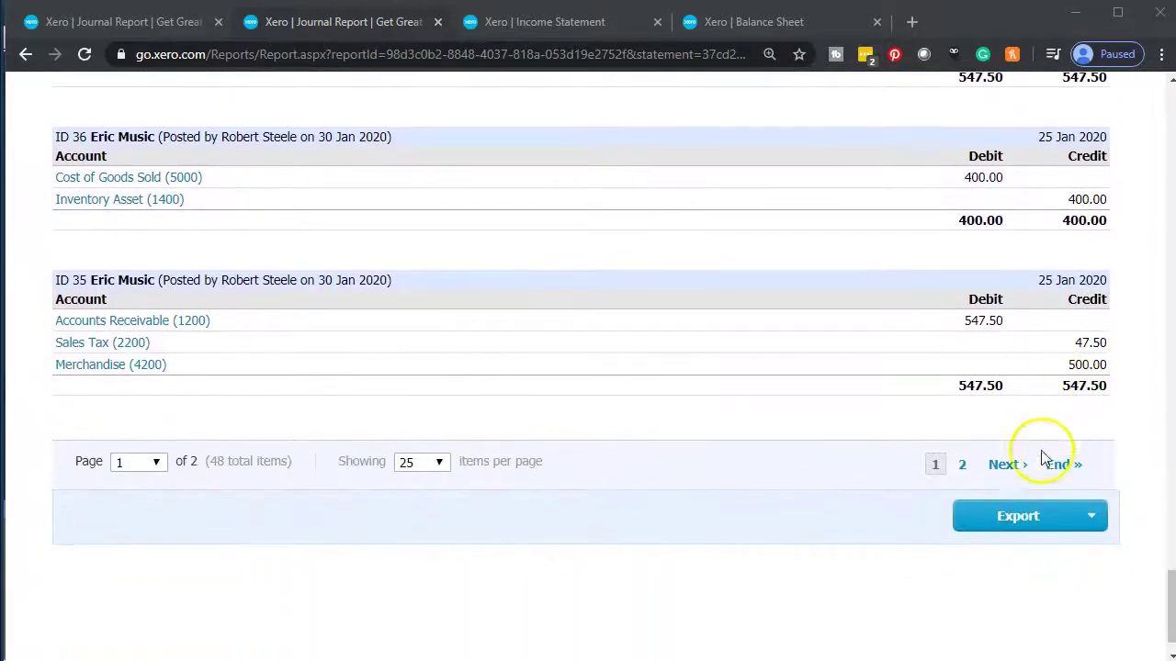
Examine the January 2020 entries on page 2 of the Journal Report, from ID 34 down to the Owner entry, ID 12
{"action": "left_click", "coordinate": [1005, 465]}
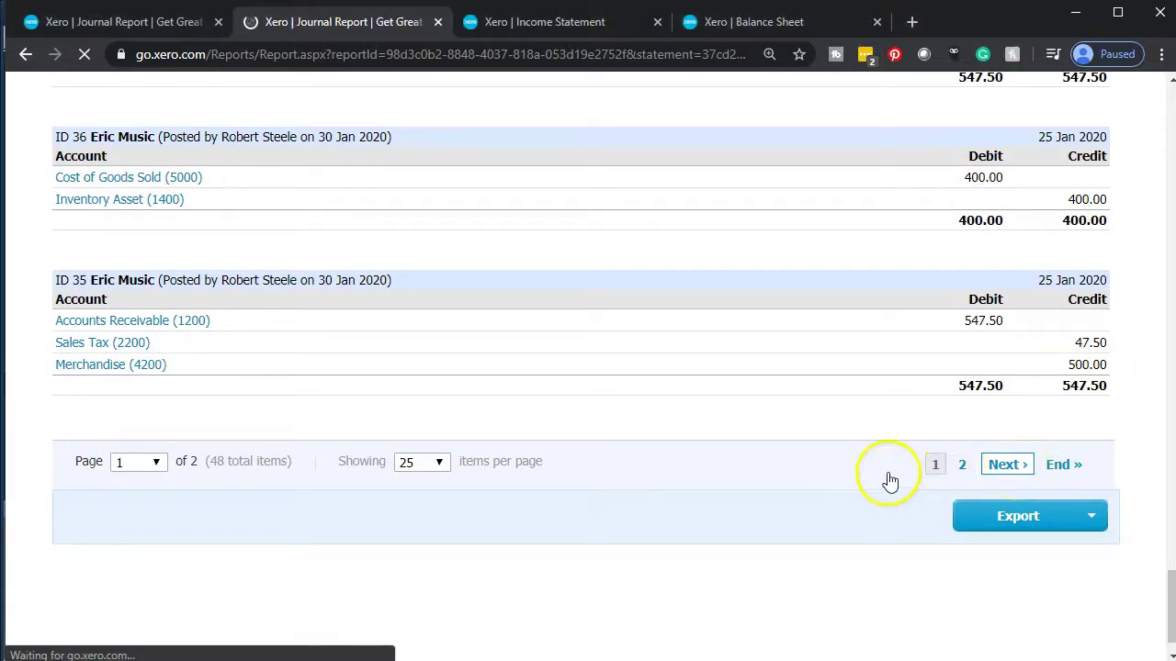
{"action": "scroll", "coordinate": [869, 476], "scroll_direction": "down", "scroll_amount": 3}
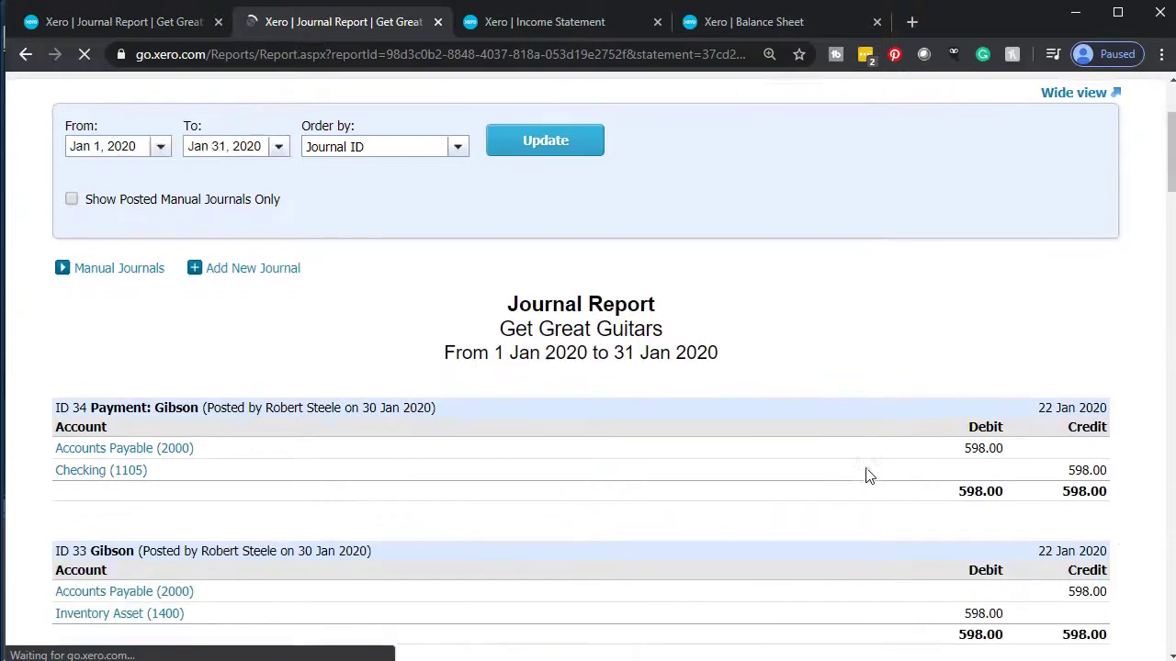
{"action": "scroll", "coordinate": [869, 476], "scroll_direction": "down", "scroll_amount": 1}
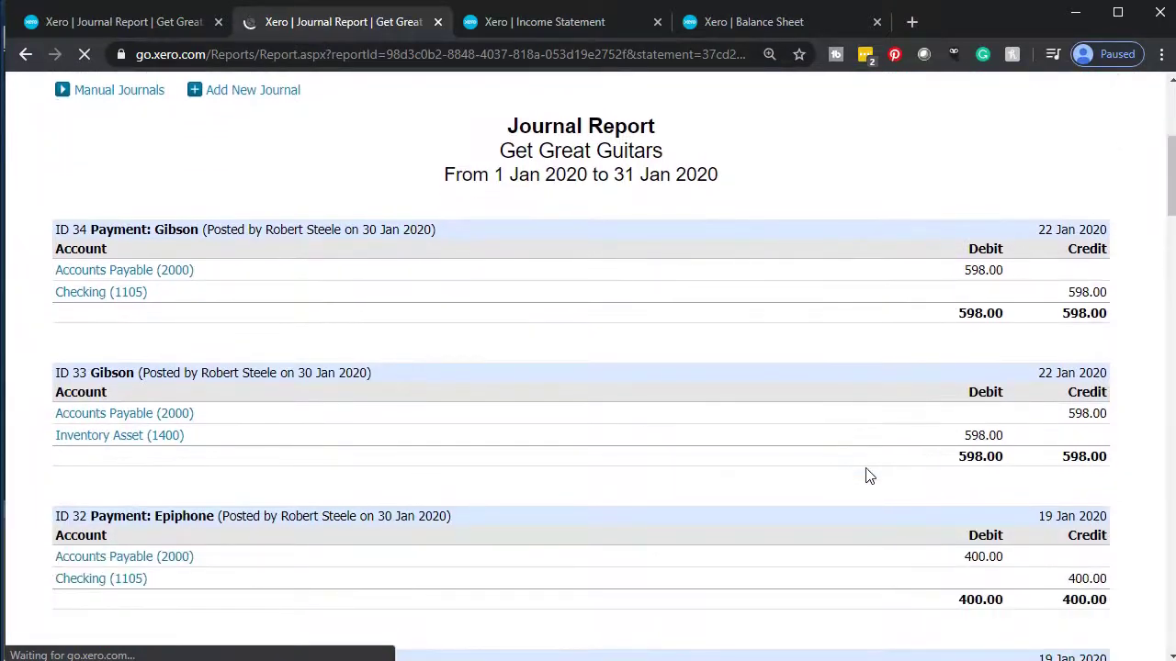
{"action": "scroll", "coordinate": [869, 476], "scroll_direction": "down", "scroll_amount": 4}
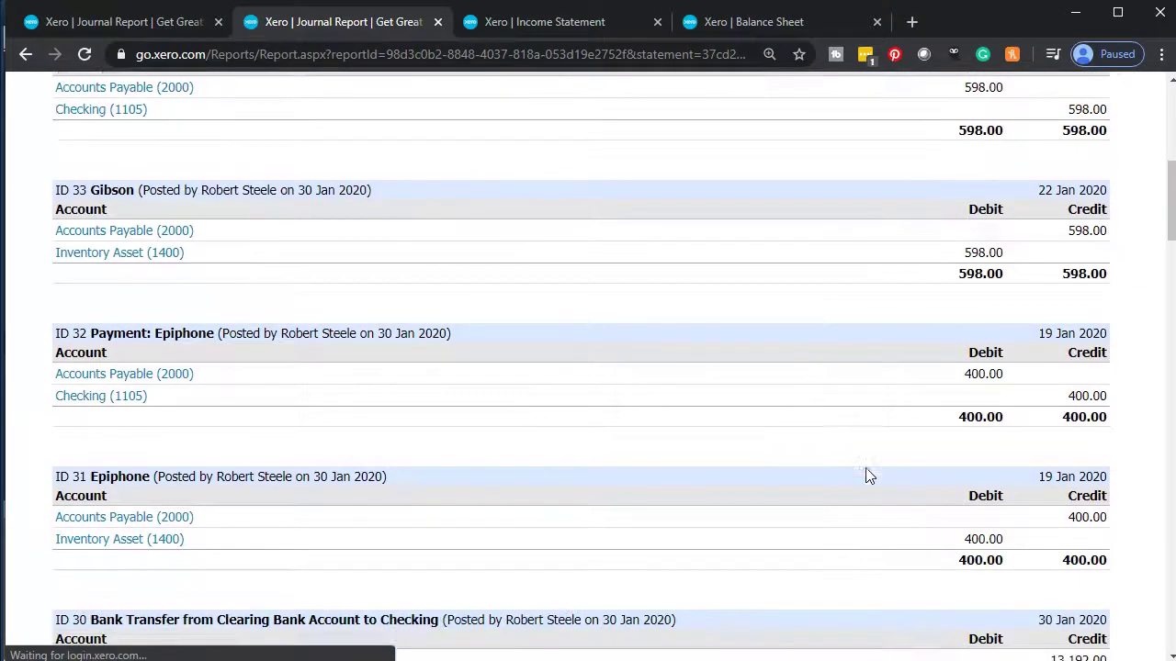
{"action": "scroll", "coordinate": [869, 476], "scroll_direction": "down", "scroll_amount": 1}
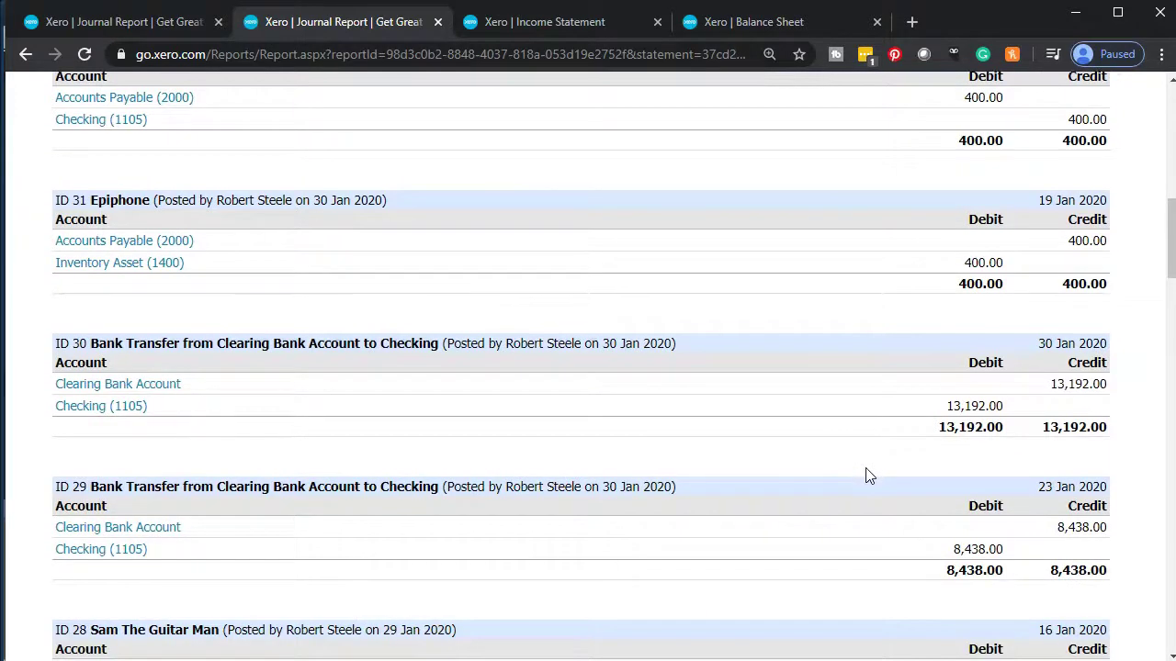
{"action": "scroll", "coordinate": [869, 476], "scroll_direction": "down", "scroll_amount": 1}
{"action": "scroll", "coordinate": [869, 476], "scroll_direction": "down", "scroll_amount": 3}
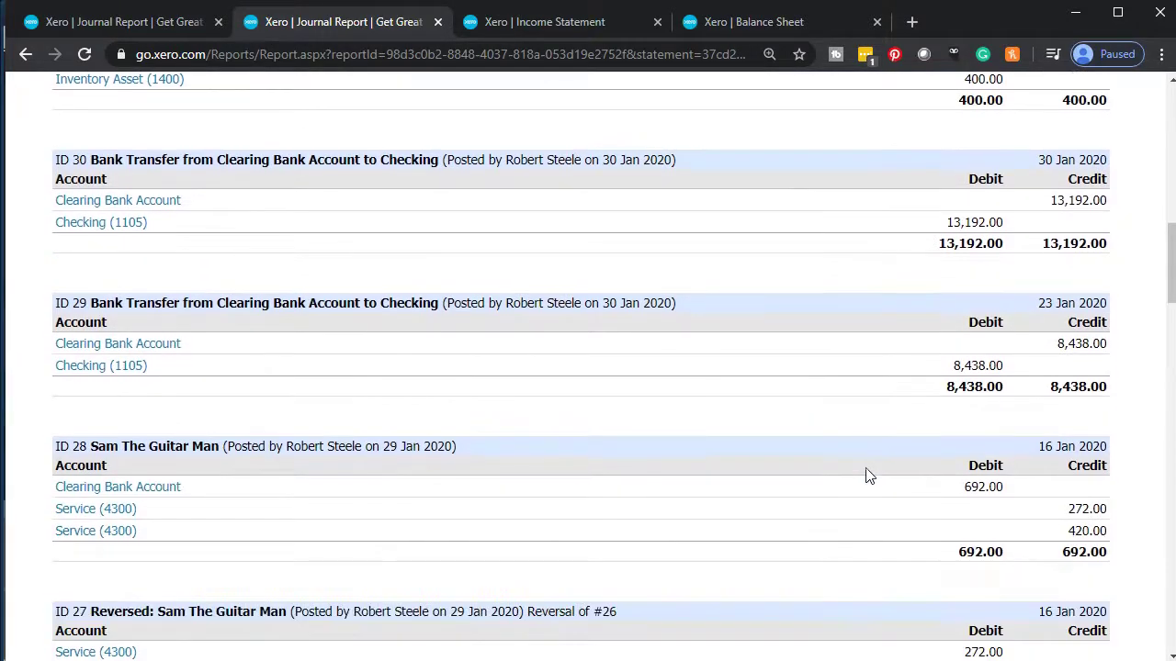
{"action": "scroll", "coordinate": [868, 475], "scroll_direction": "down", "scroll_amount": 2}
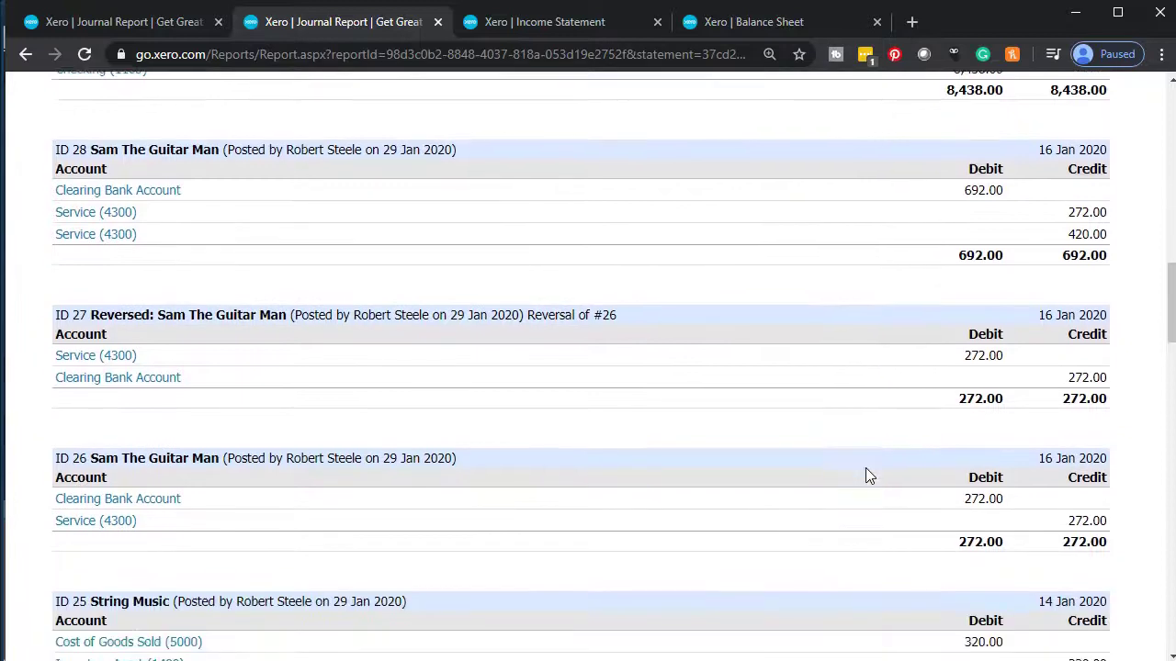
{"action": "scroll", "coordinate": [869, 476], "scroll_direction": "down", "scroll_amount": 4}
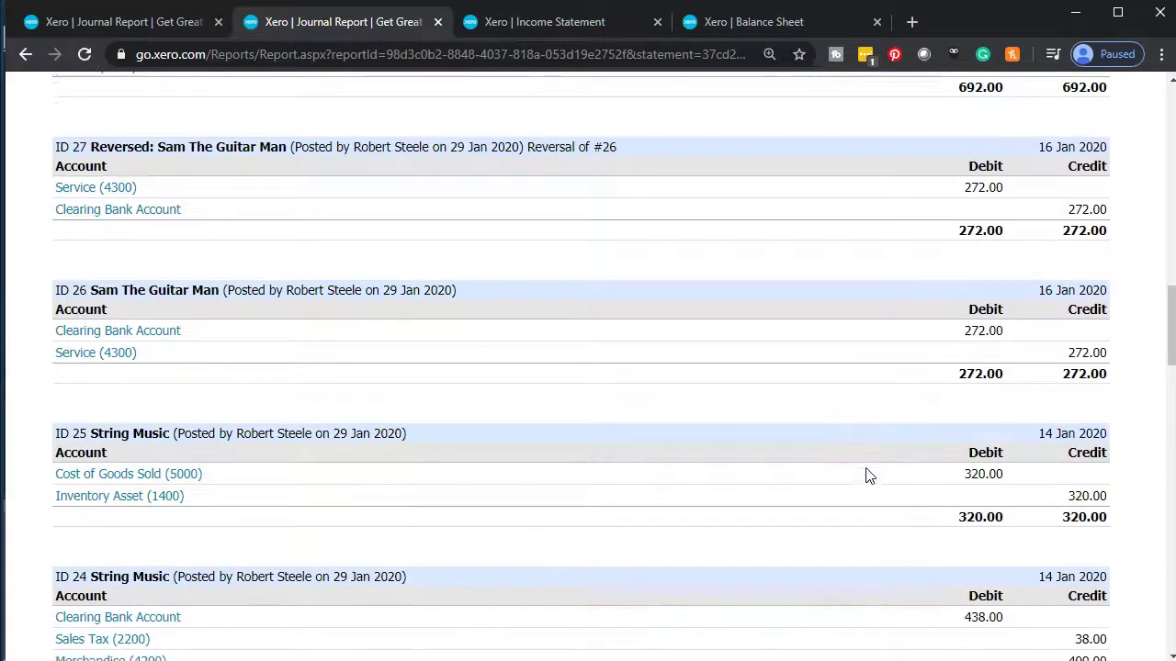
{"action": "scroll", "coordinate": [869, 476], "scroll_direction": "down", "scroll_amount": 3}
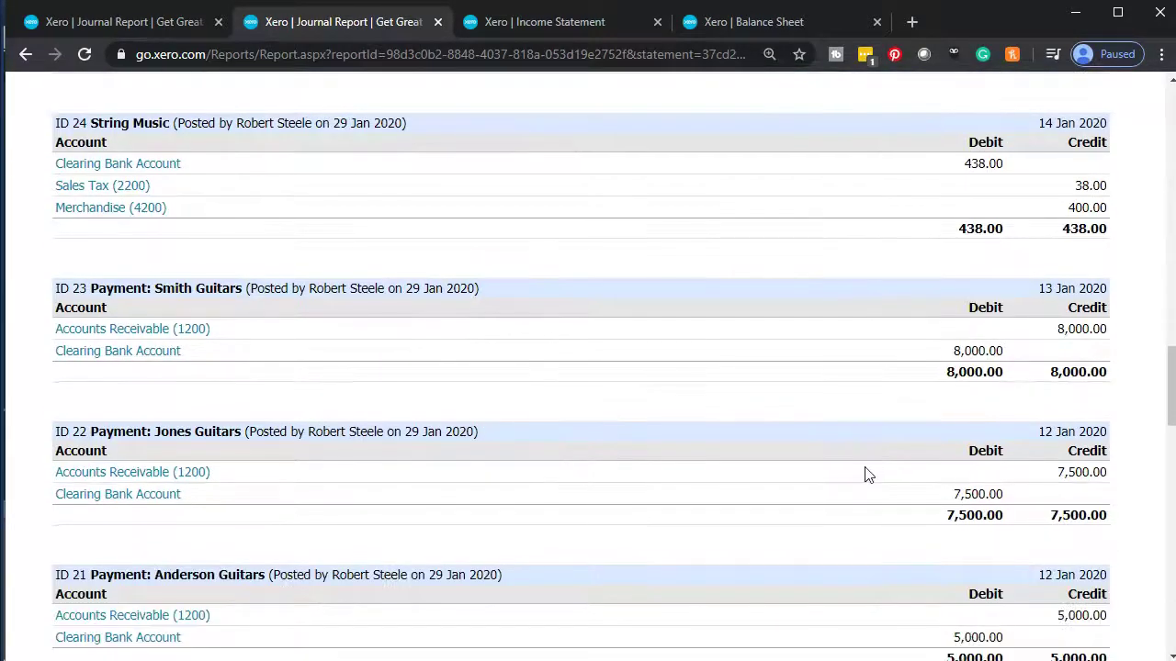
{"action": "scroll", "coordinate": [869, 470], "scroll_direction": "down", "scroll_amount": 6}
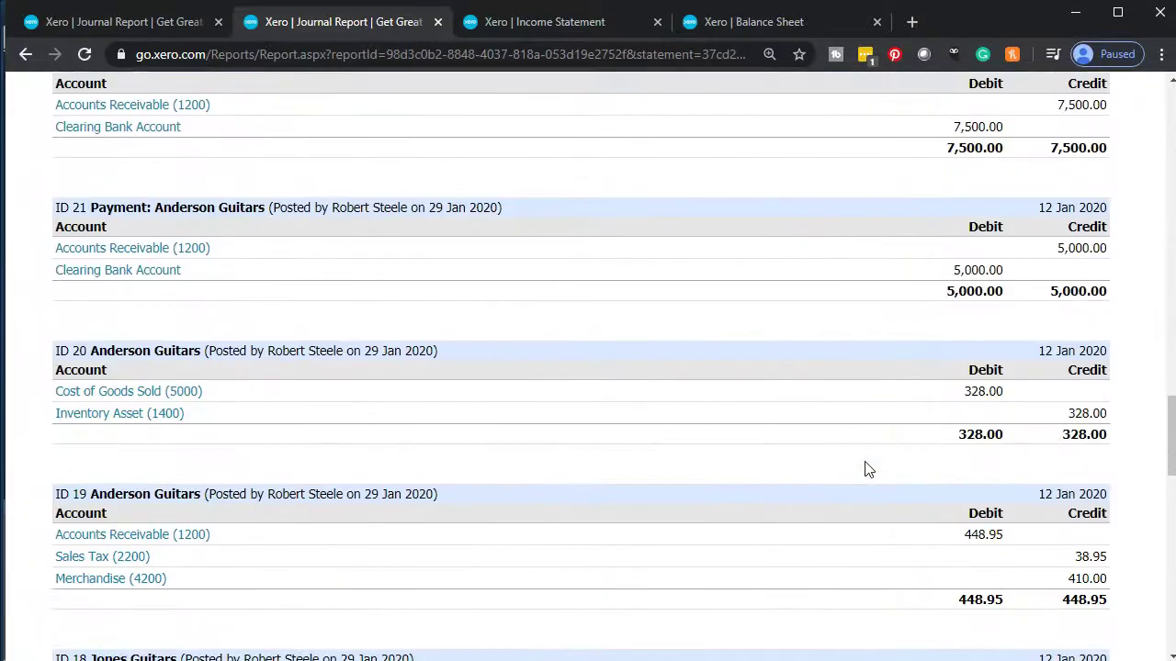
{"action": "scroll", "coordinate": [869, 471], "scroll_direction": "down", "scroll_amount": 4}
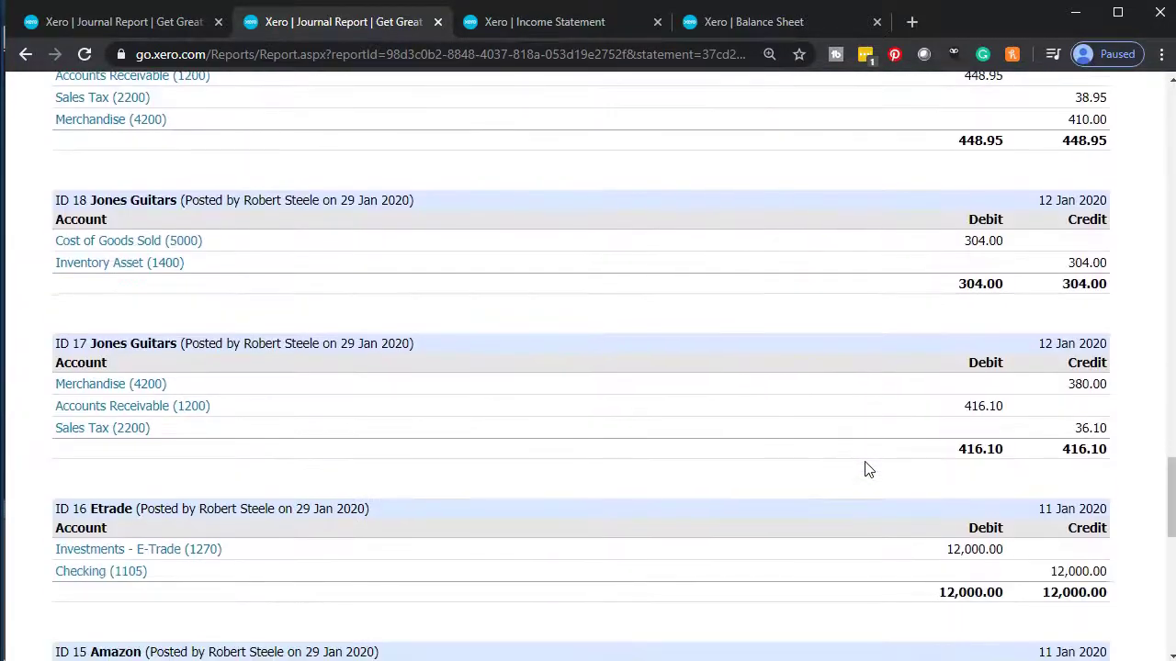
{"action": "scroll", "coordinate": [869, 470], "scroll_direction": "down", "scroll_amount": 2}
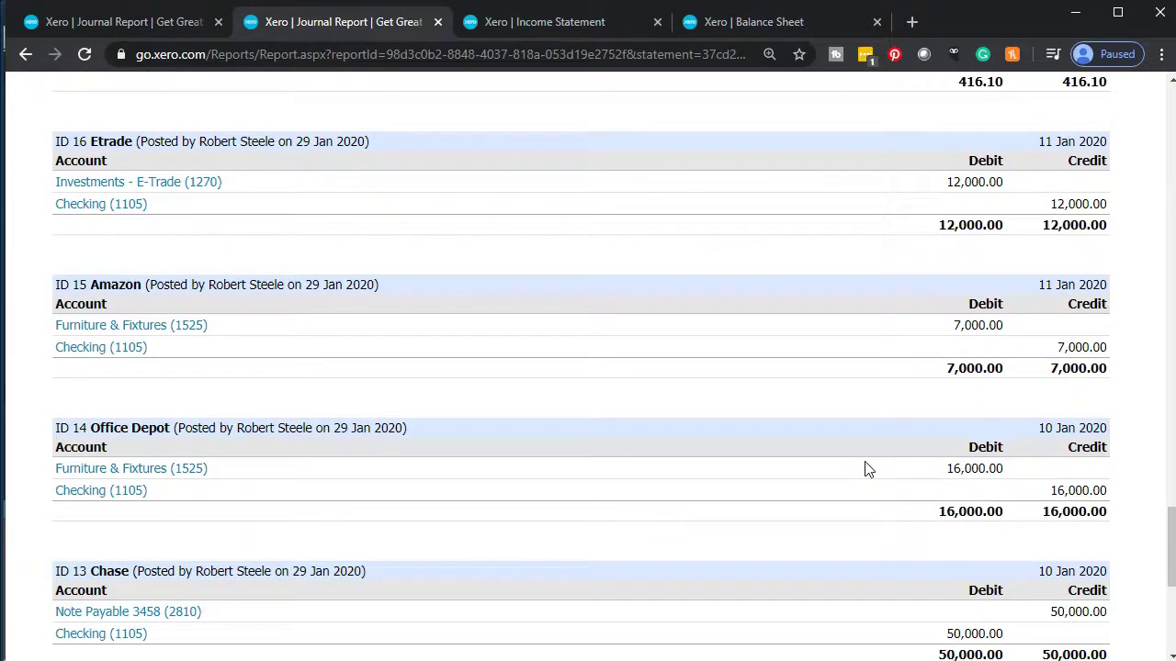
{"action": "scroll", "coordinate": [868, 470], "scroll_direction": "down", "scroll_amount": 1}
{"action": "scroll", "coordinate": [869, 470], "scroll_direction": "down", "scroll_amount": 3}
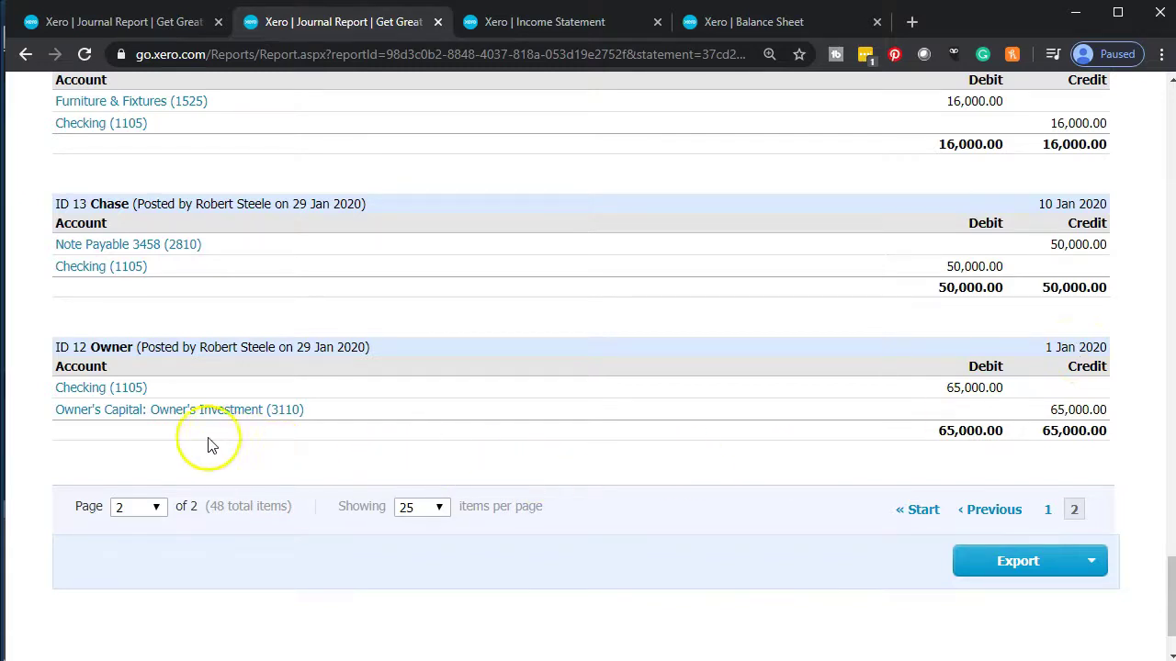
Open the Checking (1105) account summary from the Owner entry of 1 Jan 2020 and view its monthly balances
{"action": "left_click", "coordinate": [89, 396]}
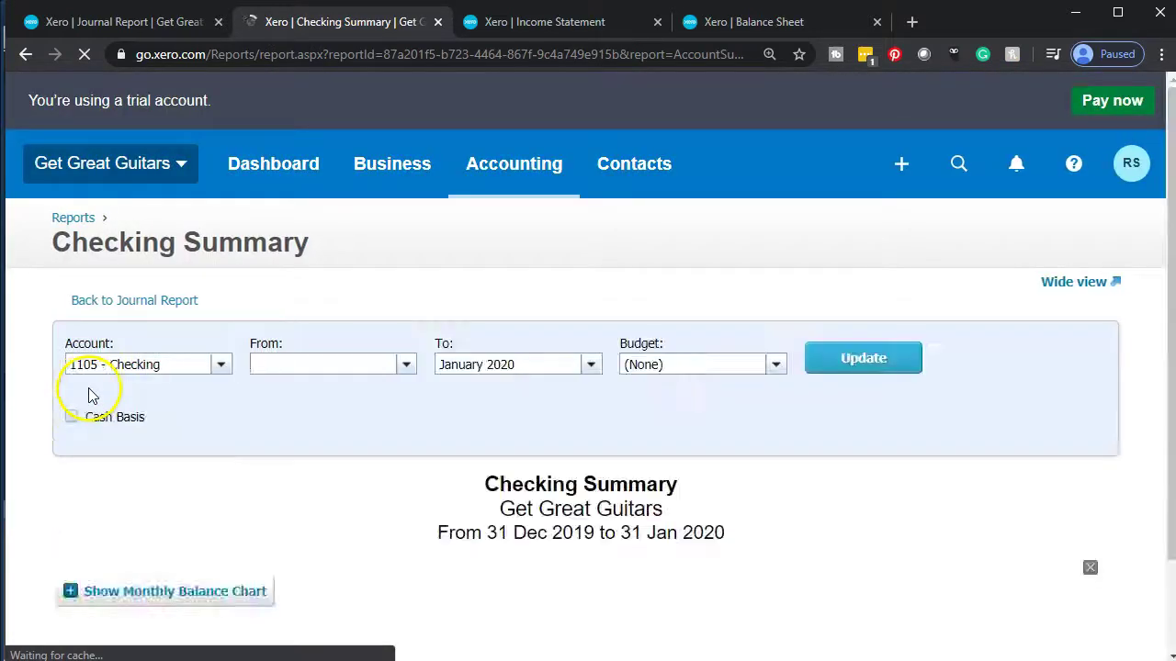
{"action": "scroll", "coordinate": [92, 390], "scroll_direction": "down", "scroll_amount": 3}
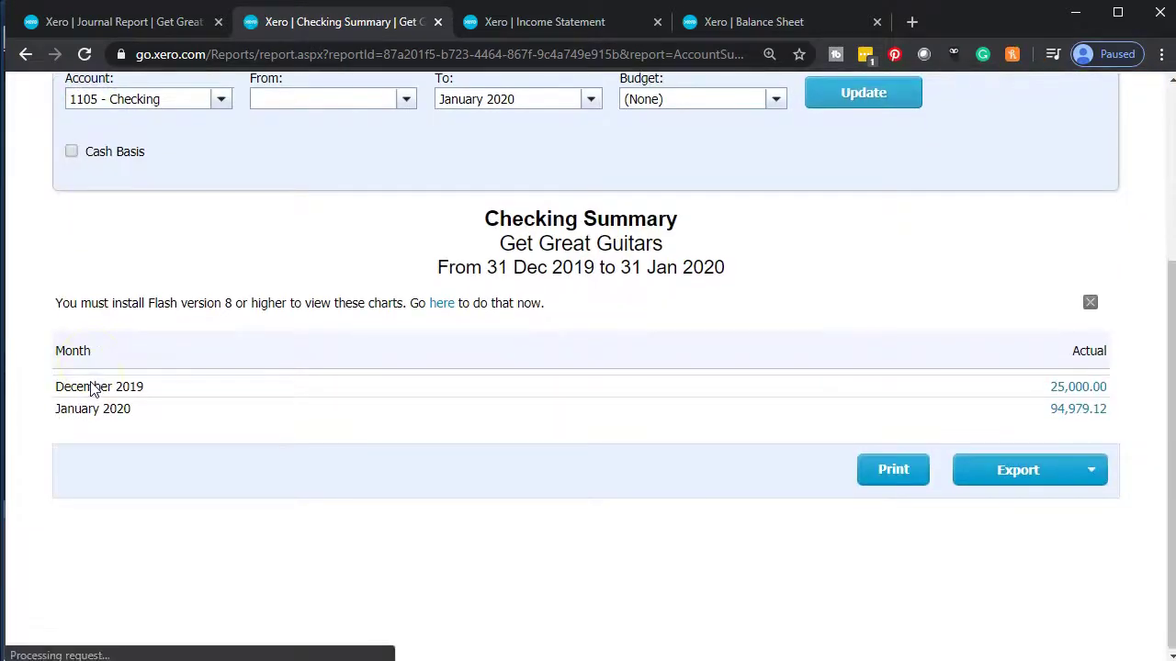
{"action": "left_click", "coordinate": [130, 445]}
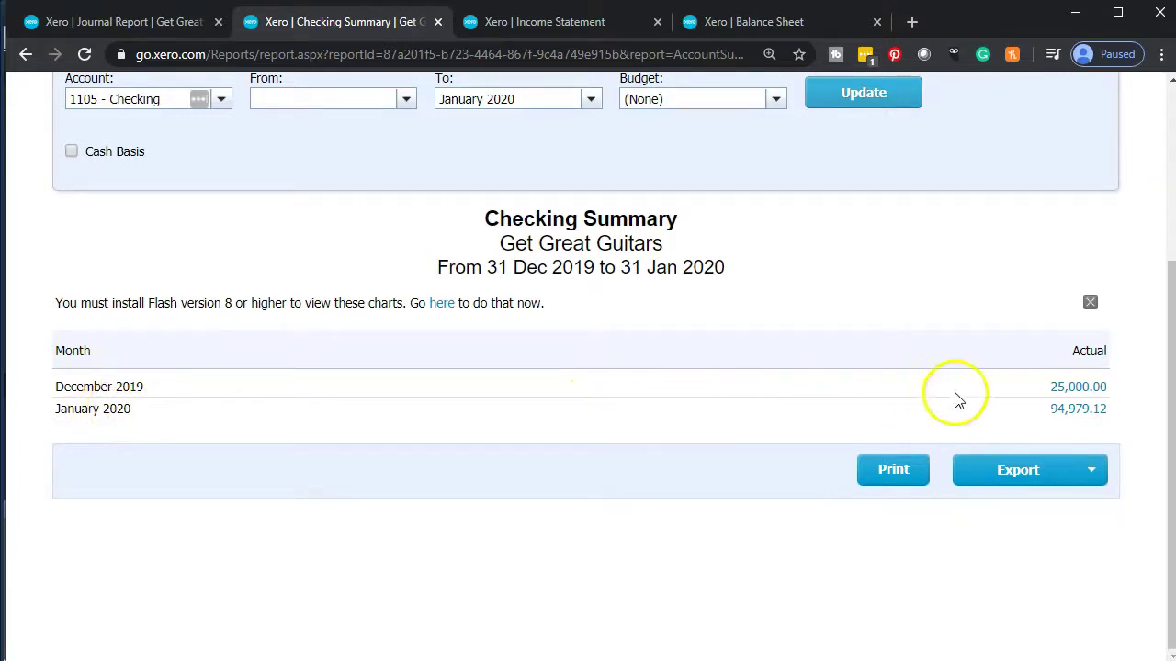
Open the transactions behind Checking's January 2020 balance and read through them from the opening to the closing balance
{"action": "left_click", "coordinate": [1066, 416]}
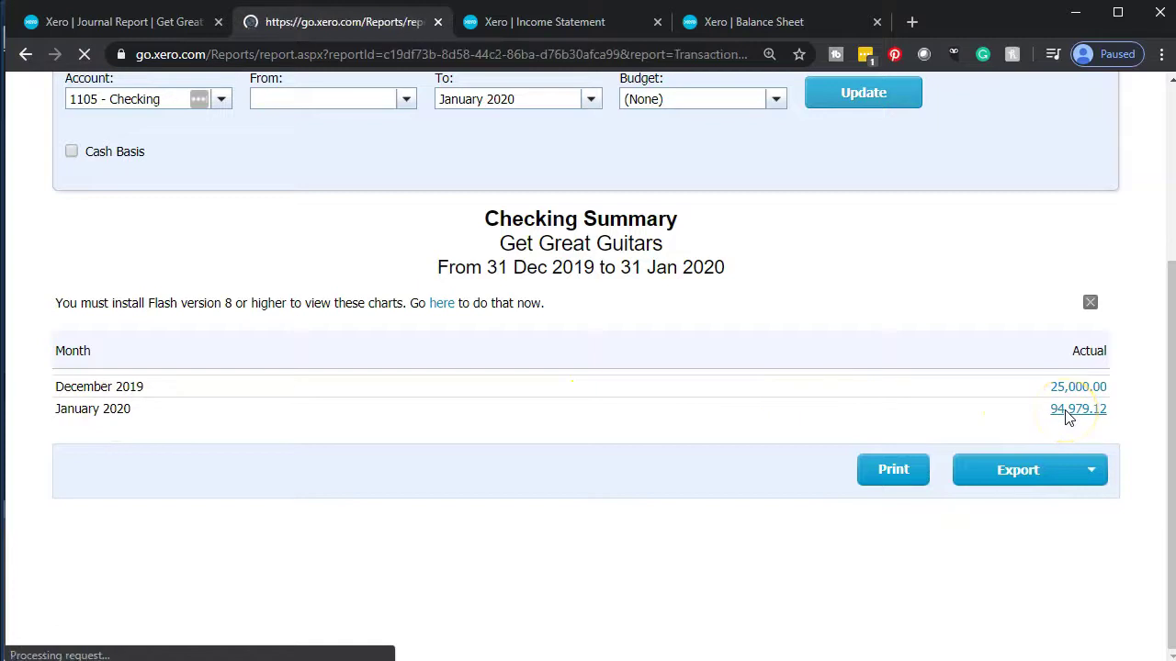
{"action": "scroll", "coordinate": [684, 408], "scroll_direction": "down", "scroll_amount": 3}
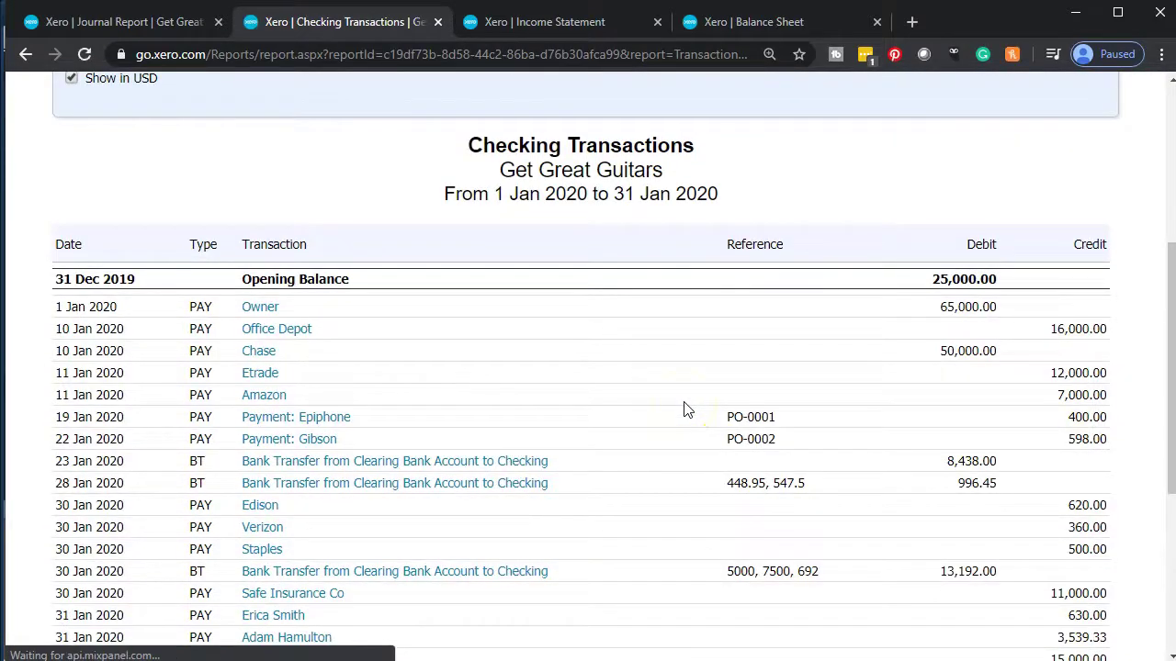
{"action": "scroll", "coordinate": [684, 409], "scroll_direction": "down", "scroll_amount": 2}
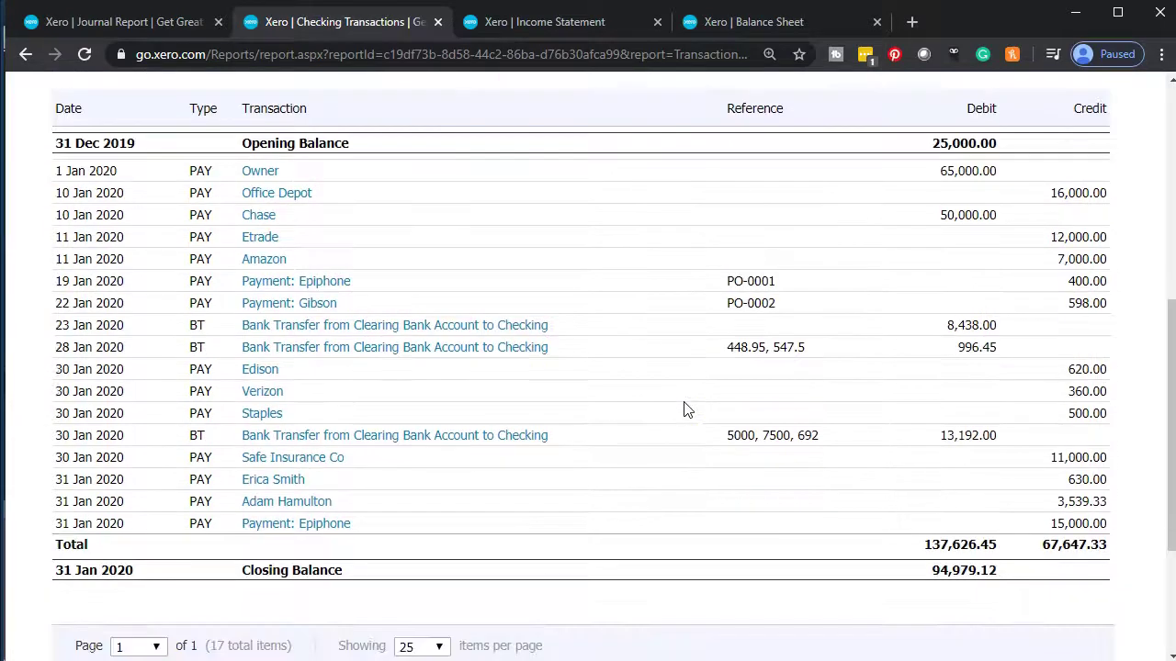
{"action": "scroll", "coordinate": [684, 409], "scroll_direction": "up", "scroll_amount": 2}
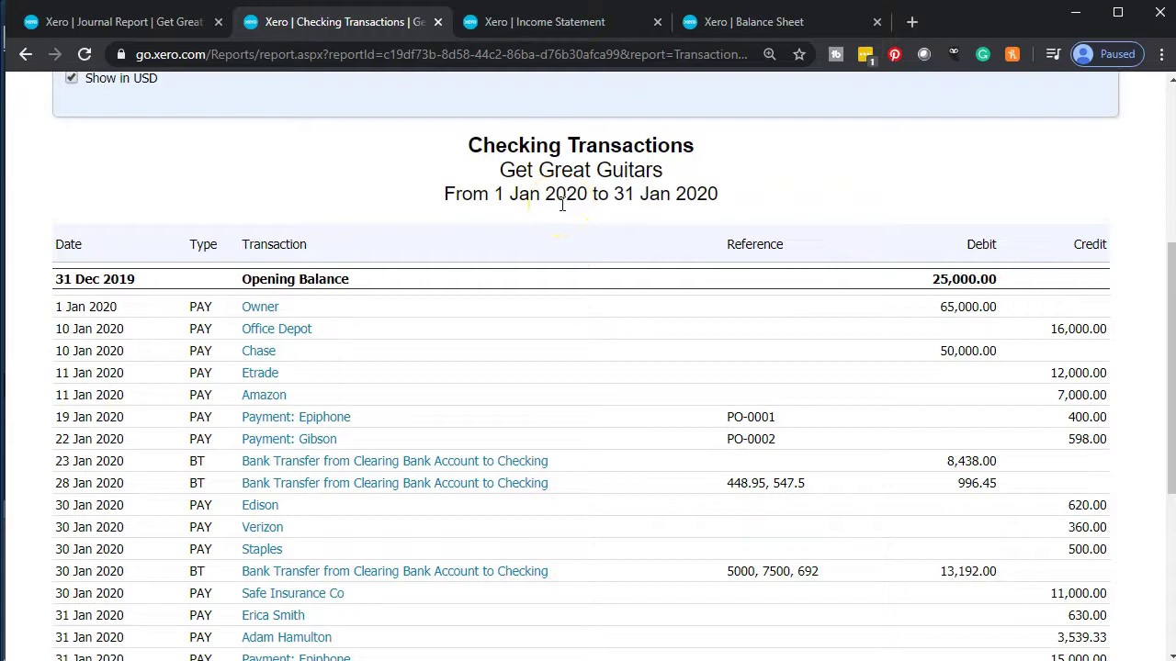
{"action": "scroll", "coordinate": [562, 204], "scroll_direction": "down", "scroll_amount": 2}
Open the Epiphone payment dated 31 Jan 2020 from the checking transactions and inspect its details
{"action": "left_click", "coordinate": [585, 428]}
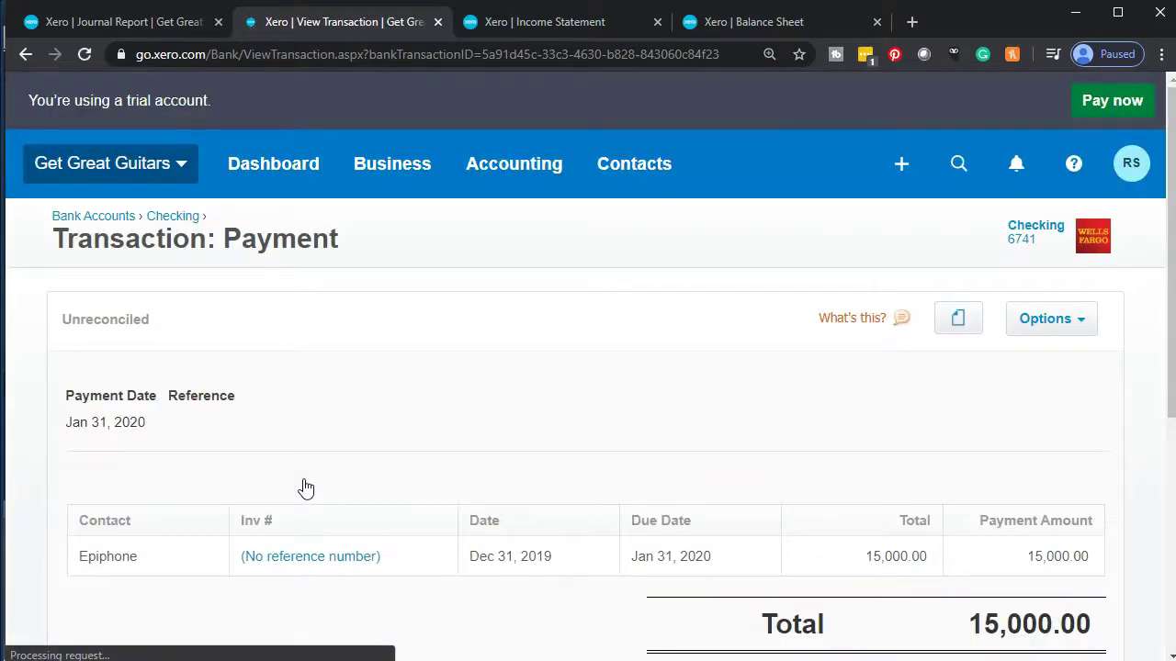
{"action": "scroll", "coordinate": [306, 487], "scroll_direction": "down", "scroll_amount": 2}
{"action": "scroll", "coordinate": [165, 230], "scroll_direction": "up", "scroll_amount": 1}
{"action": "left_click", "coordinate": [166, 230]}
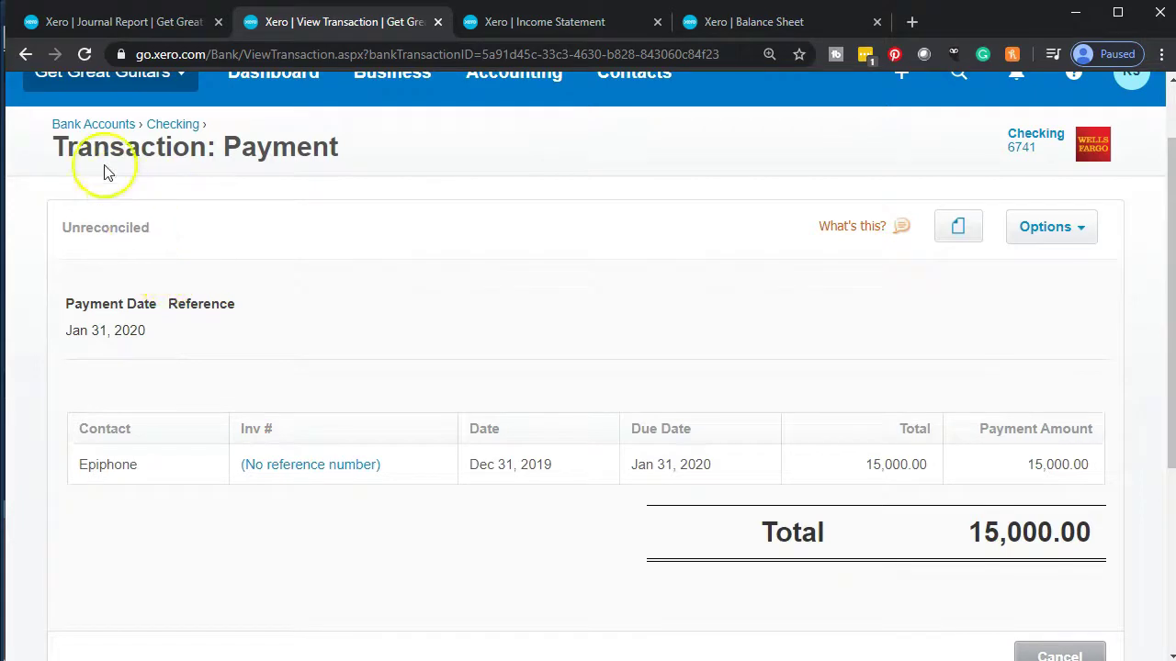
Go back through the Checking Transactions and Checking Summary to page 2 of the Journal Report
{"action": "left_click", "coordinate": [25, 55]}
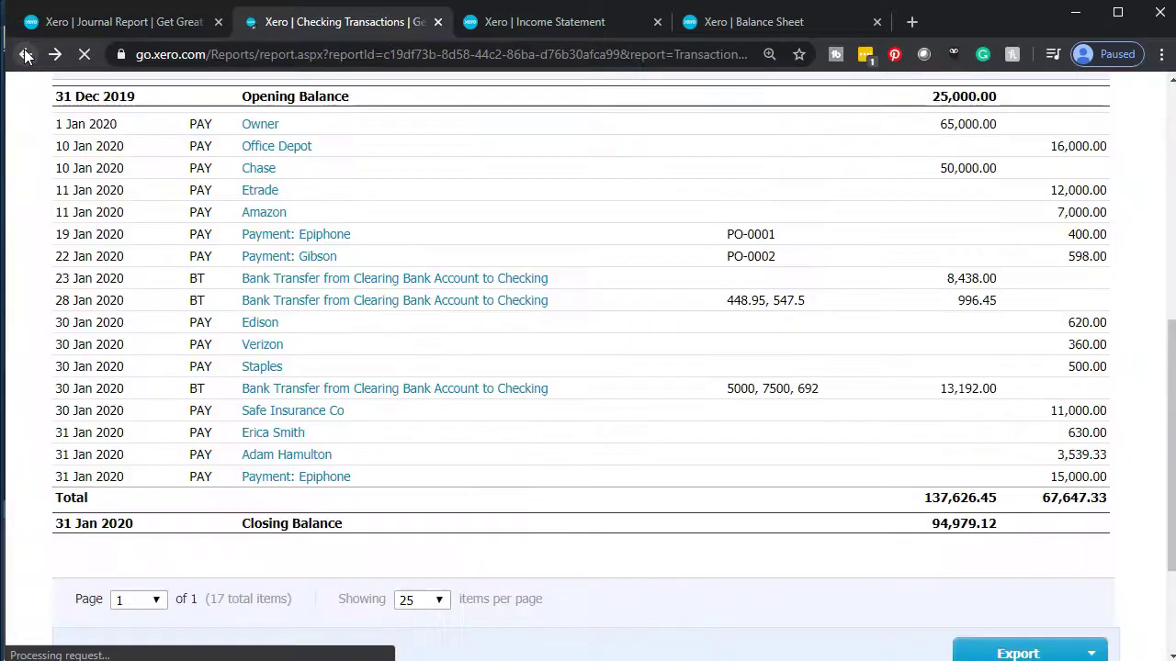
{"action": "left_click", "coordinate": [25, 55]}
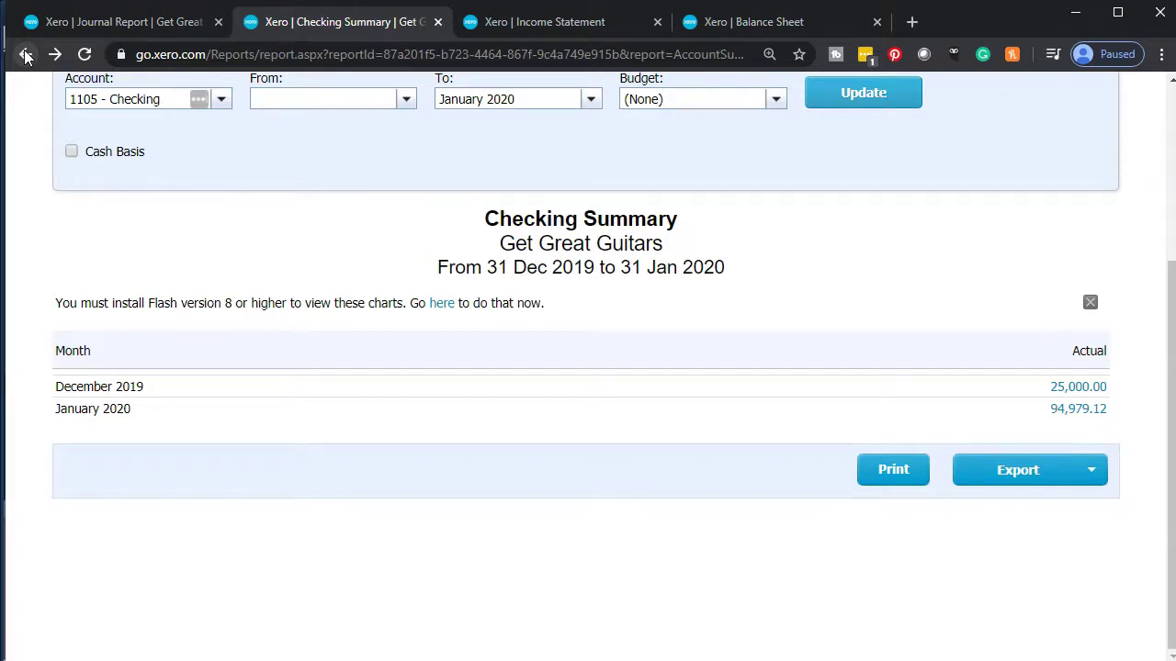
{"action": "left_click", "coordinate": [25, 56]}
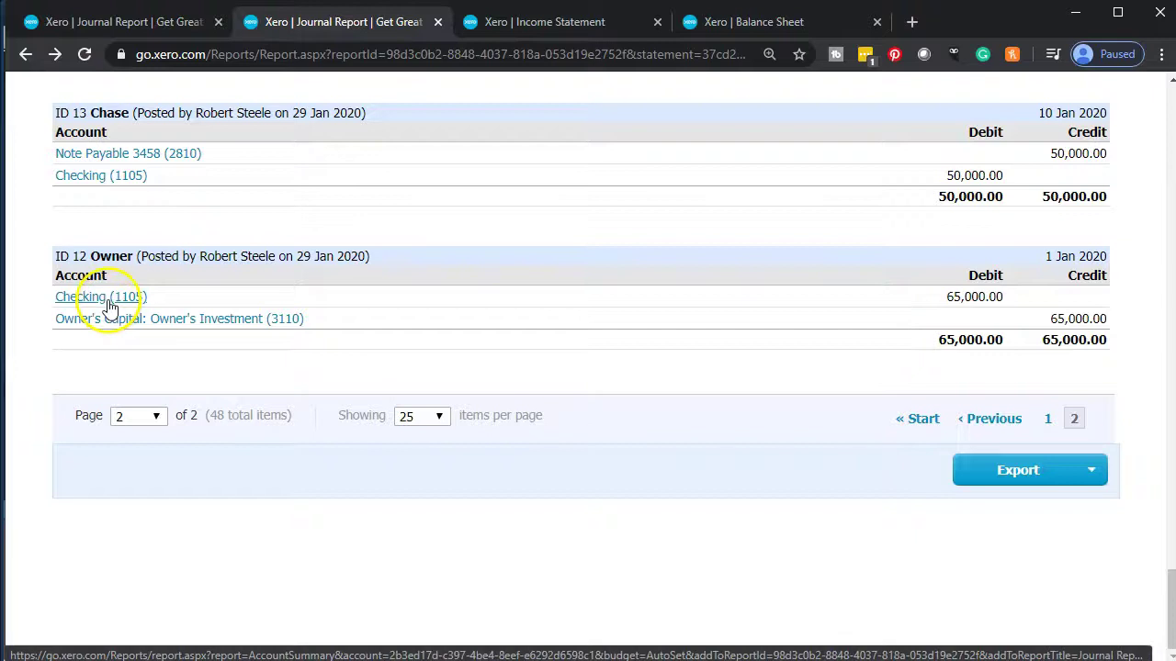
Switch to the Balance Sheet as of January 31, 2020 and open the transactions behind the Checking amount
{"action": "left_click", "coordinate": [748, 23]}
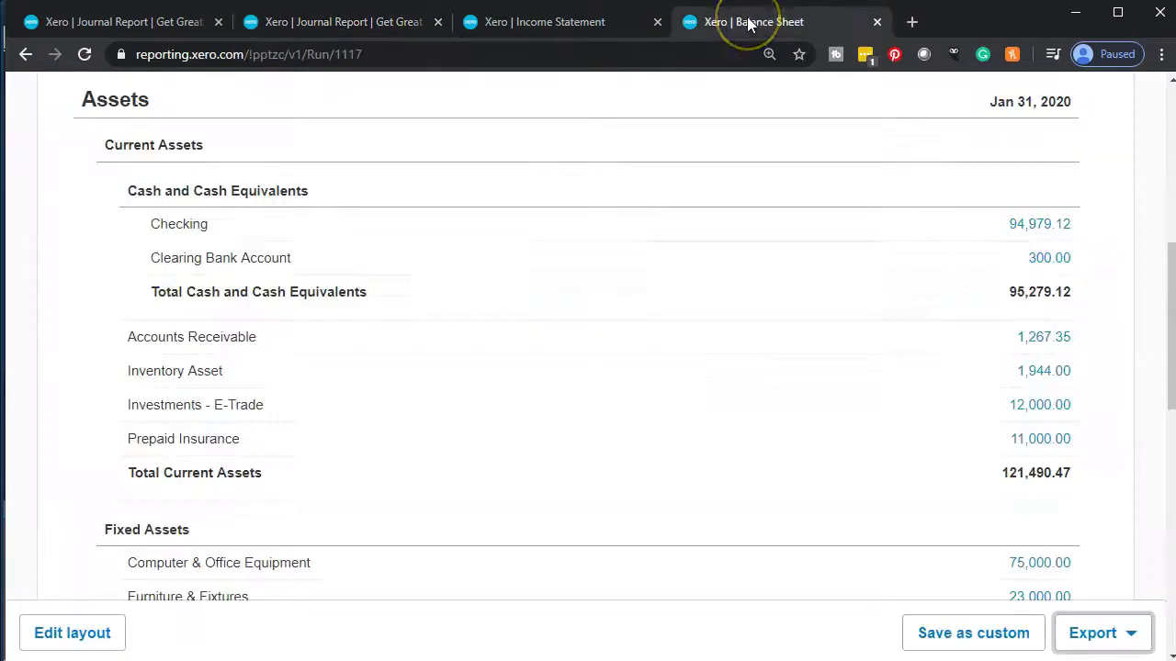
{"action": "scroll", "coordinate": [732, 309], "scroll_direction": "up", "scroll_amount": 4}
{"action": "scroll", "coordinate": [732, 309], "scroll_direction": "down", "scroll_amount": 2}
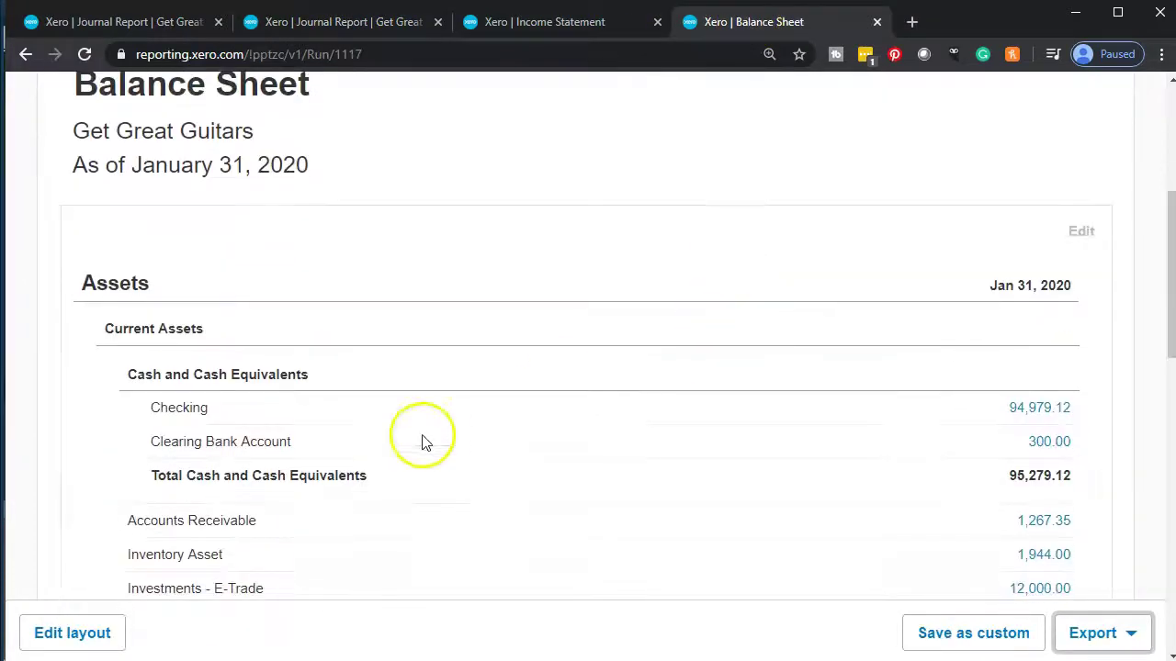
{"action": "left_click", "coordinate": [1034, 412]}
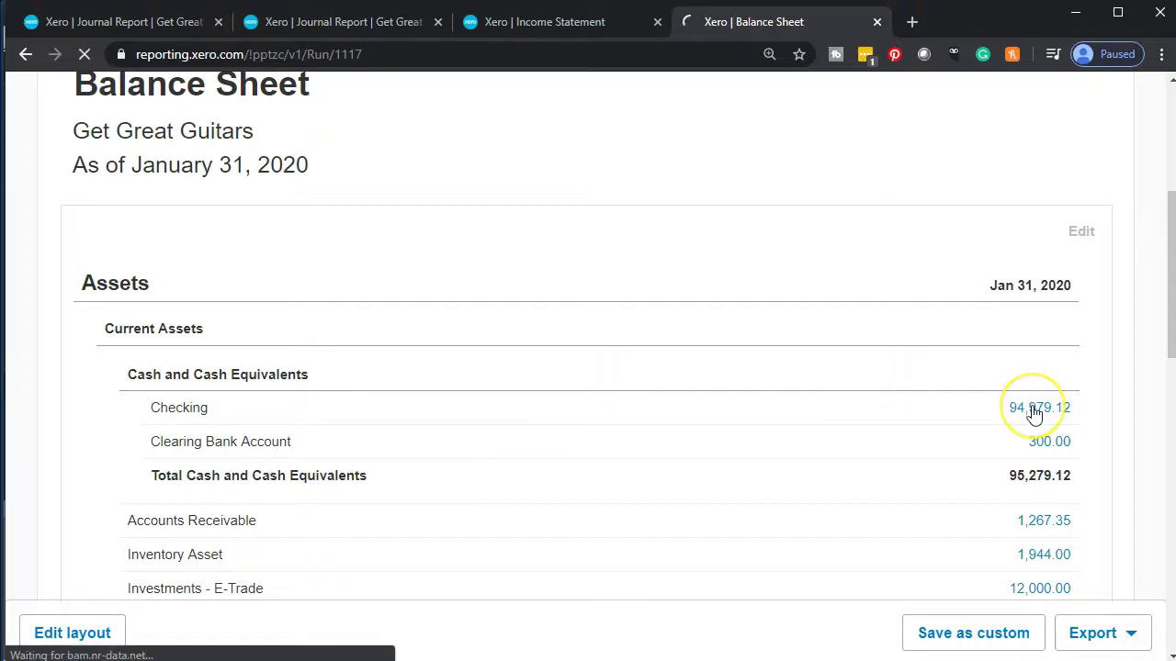
Compare the Owner entry (ID 12) in the Journal Report with the matching January 1 row in the Balance Sheet's Checking Transactions
{"action": "left_click", "coordinate": [338, 23]}
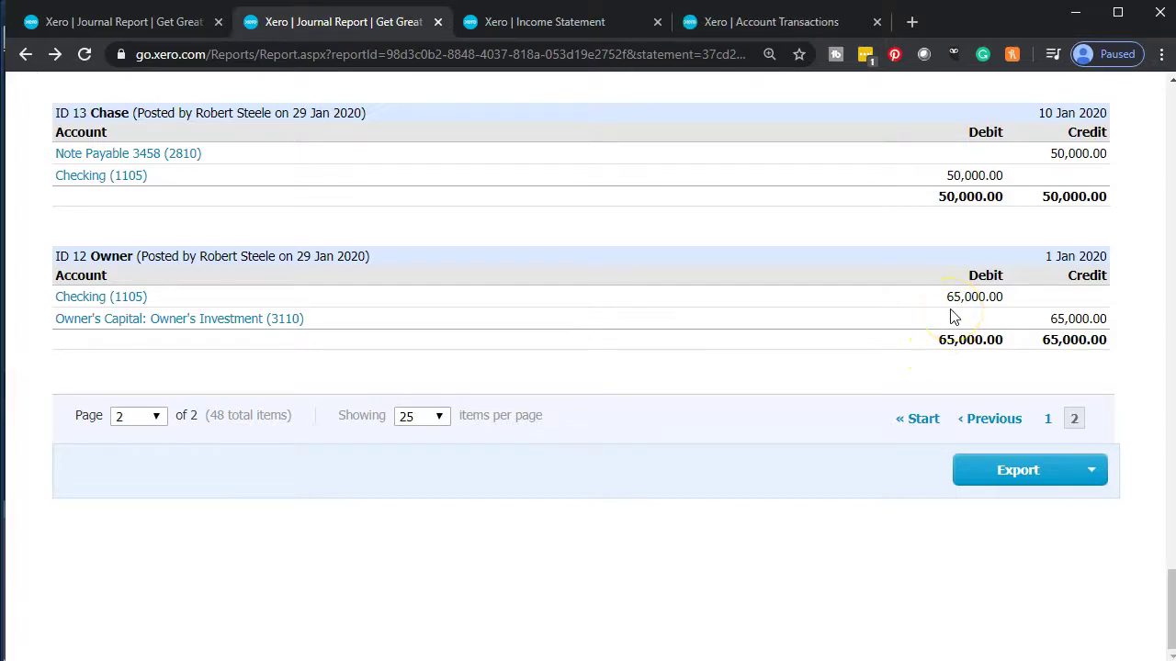
{"action": "left_click", "coordinate": [791, 24]}
{"action": "scroll", "coordinate": [744, 328], "scroll_direction": "down", "scroll_amount": 3}
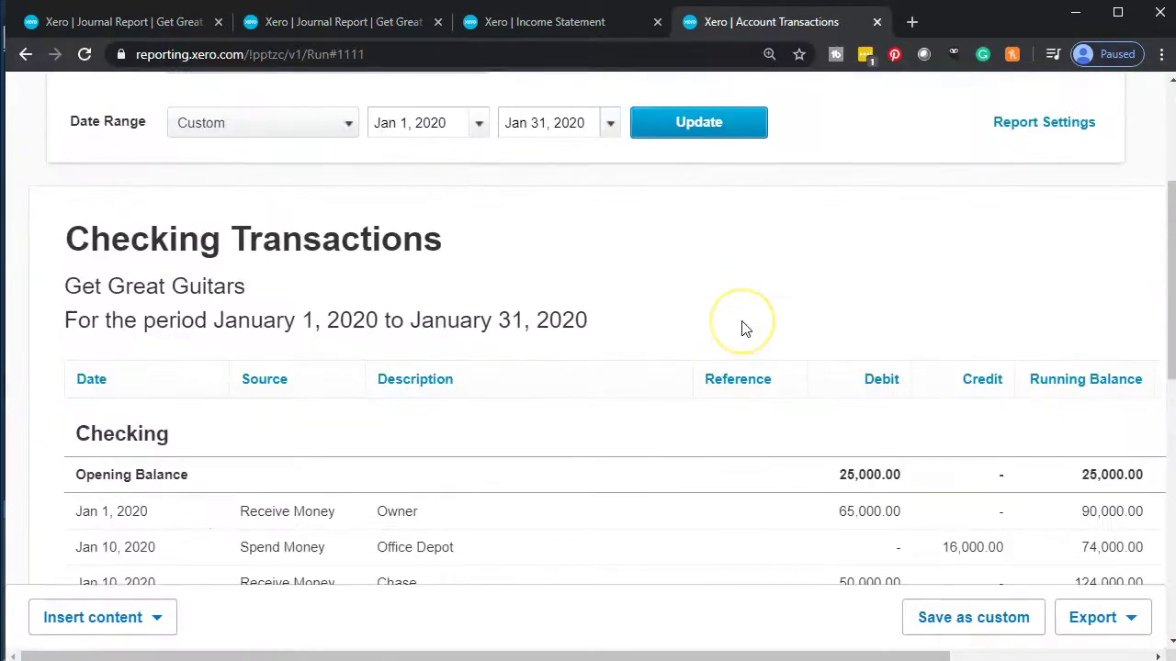
{"action": "scroll", "coordinate": [744, 328], "scroll_direction": "down", "scroll_amount": 2}
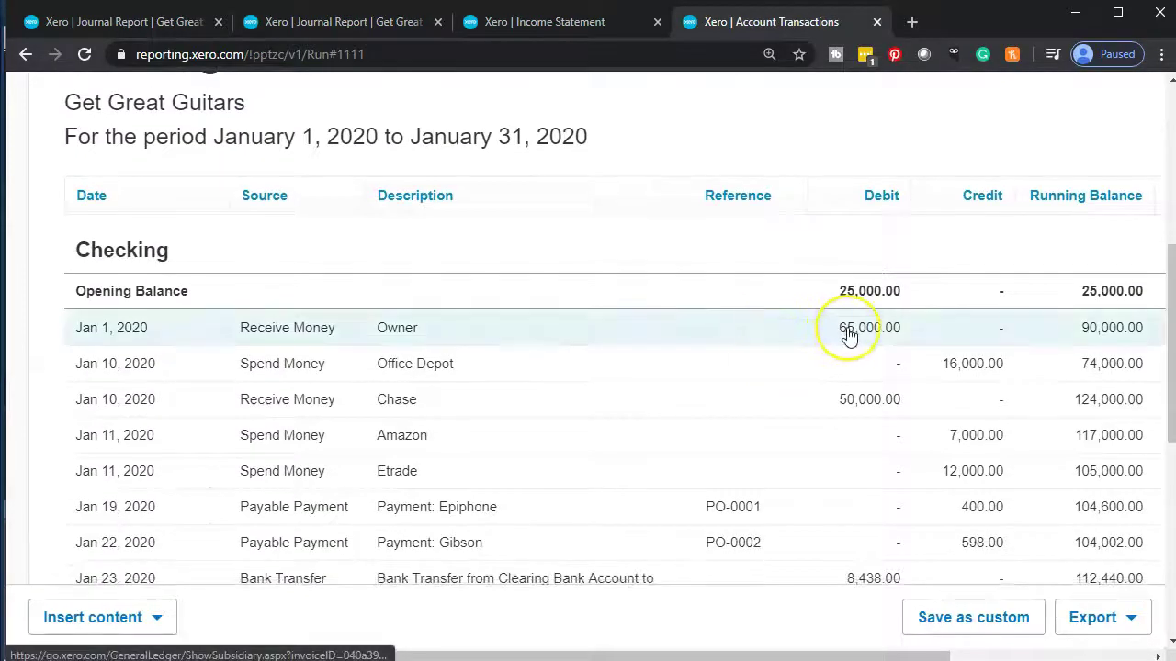
Inspect the source transaction of the January 1 Owner deposit, and return to the beginning of the Journal Report's second page
{"action": "left_click", "coordinate": [849, 332]}
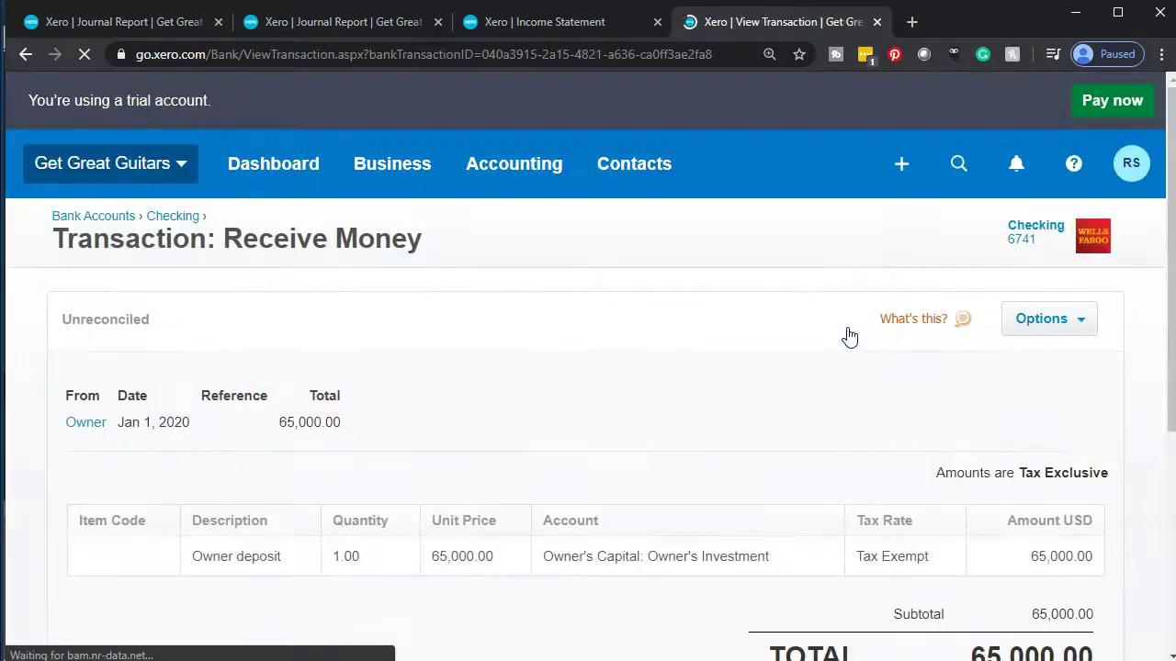
{"action": "scroll", "coordinate": [845, 336], "scroll_direction": "down", "scroll_amount": 1}
{"action": "left_click", "coordinate": [810, 375]}
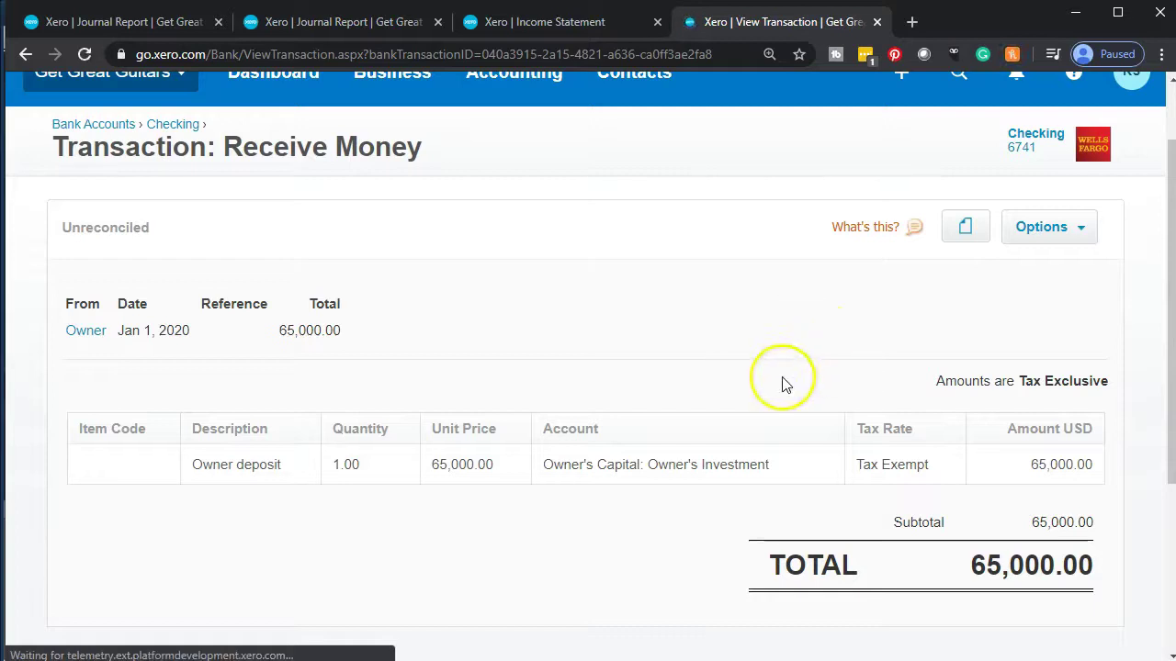
{"action": "left_click", "coordinate": [377, 25]}
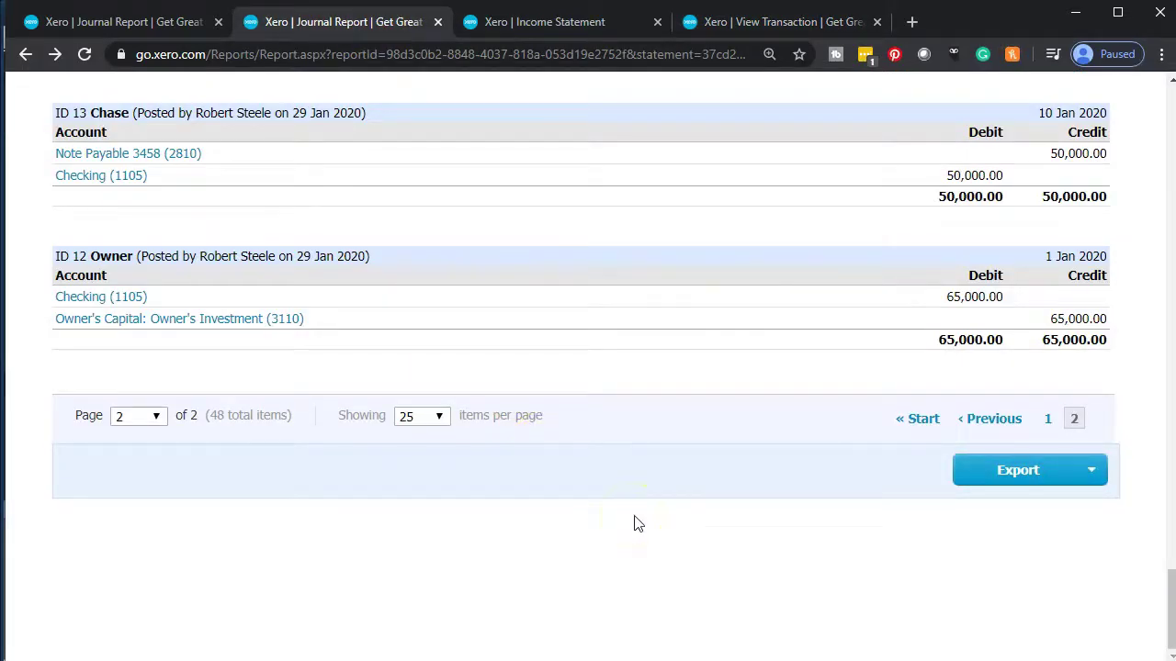
{"action": "scroll", "coordinate": [145, 617], "scroll_direction": "up", "scroll_amount": 20}
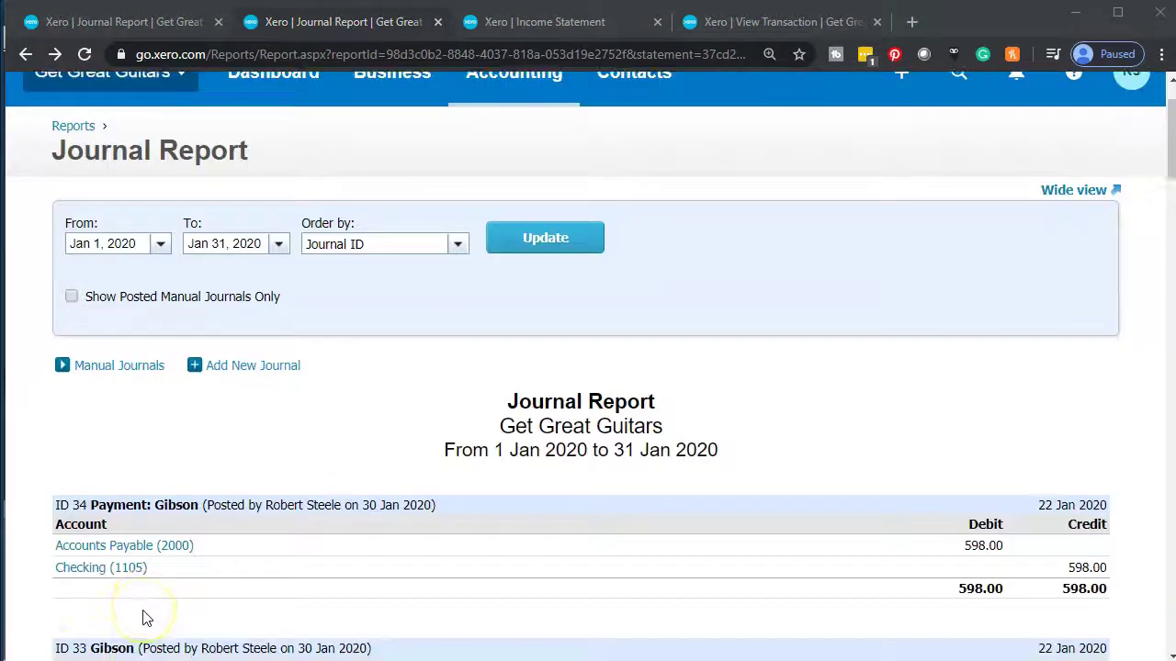